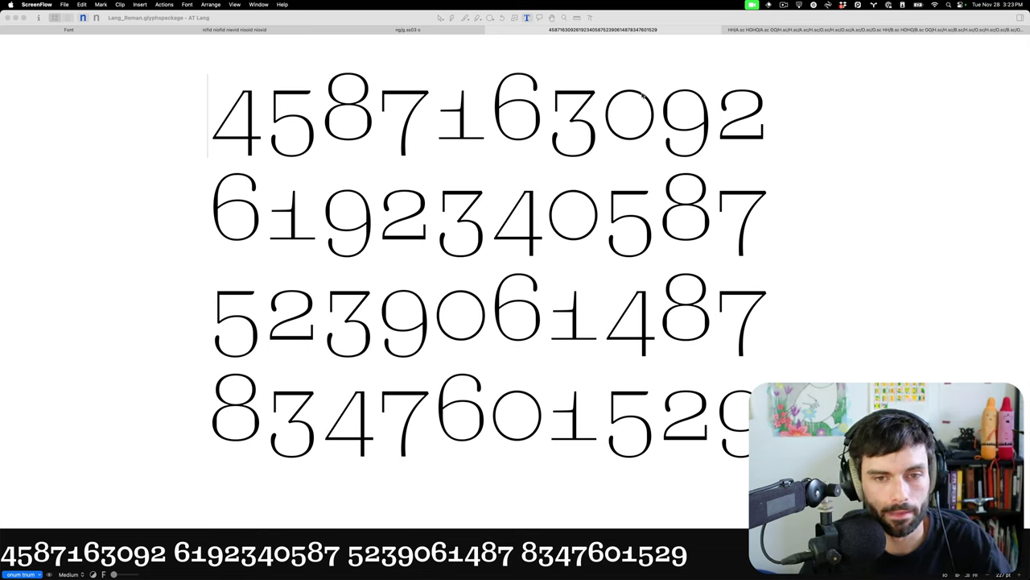
# Turn off tabular figures (tnum) and oldstyle figures (onum) in the OpenType features list.
pyautogui.click(23, 575)
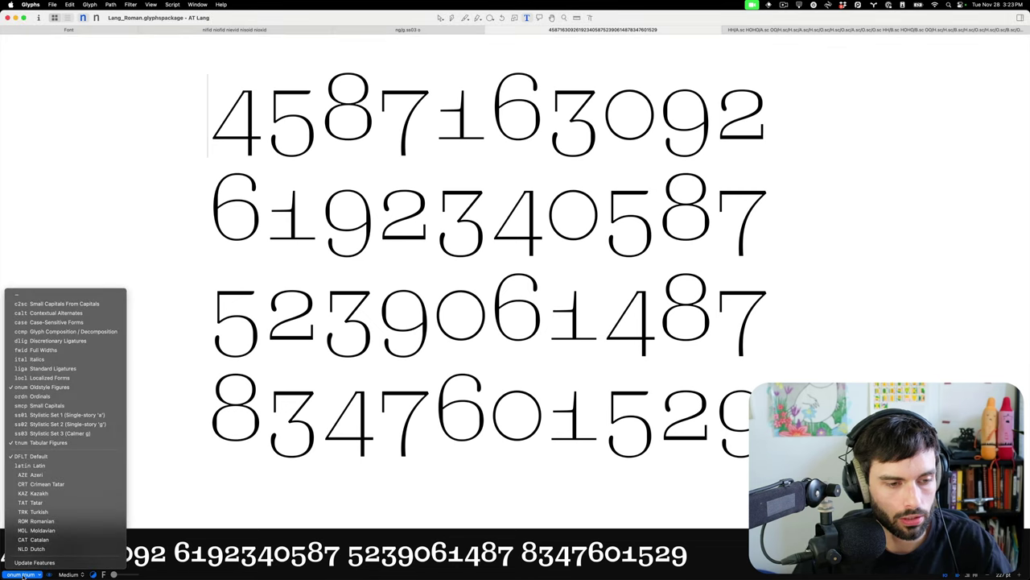
pyautogui.click(53, 442)
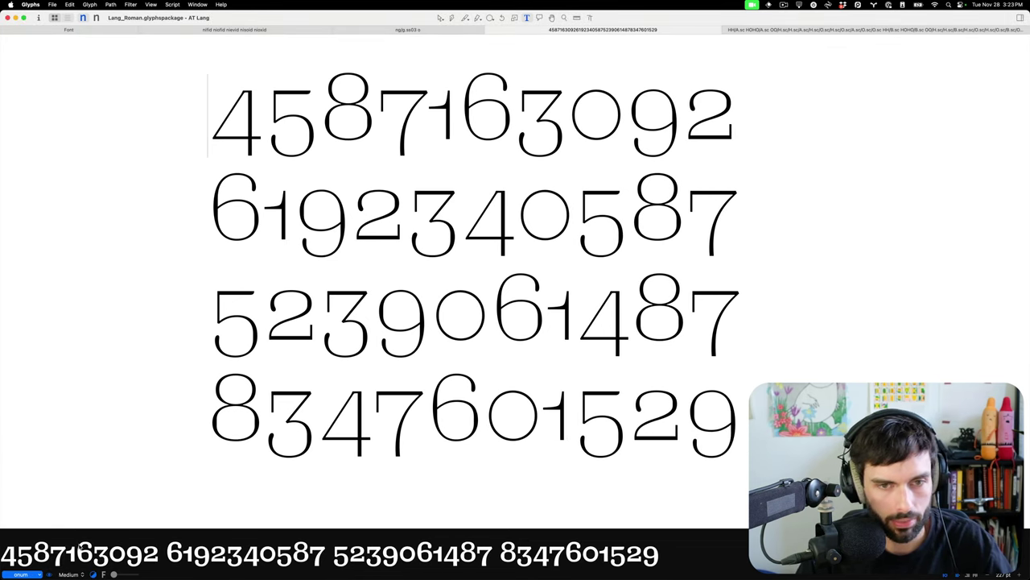
pyautogui.click(24, 575)
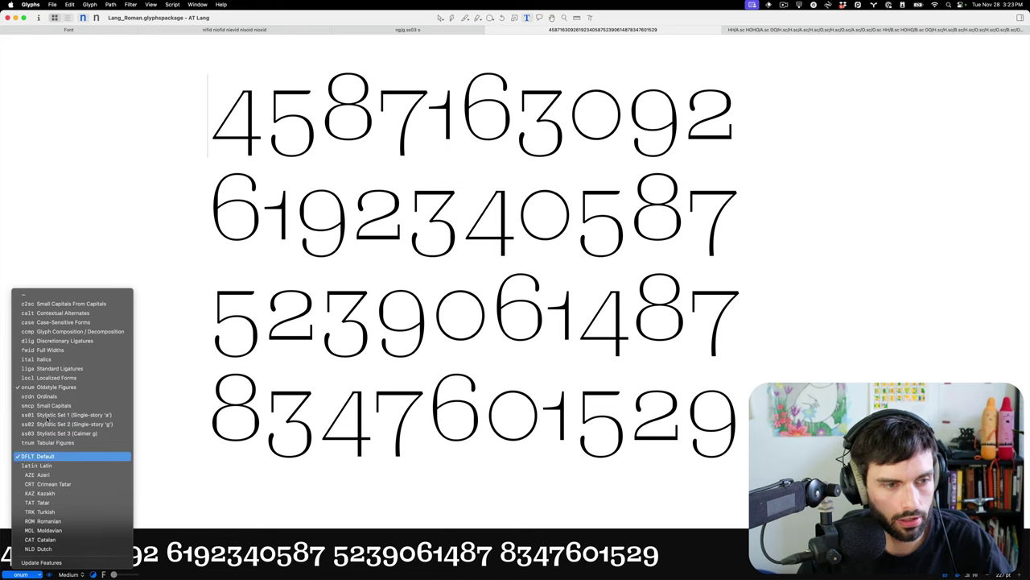
pyautogui.click(53, 392)
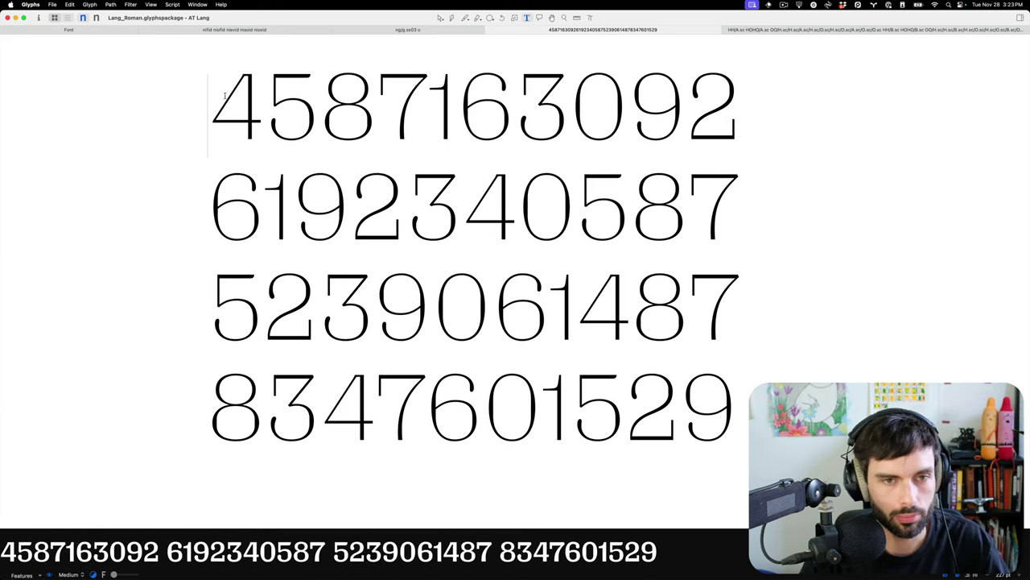
# Start each of the four digit lines with 'Hx' followed by a space.
pyautogui.write('Hx')
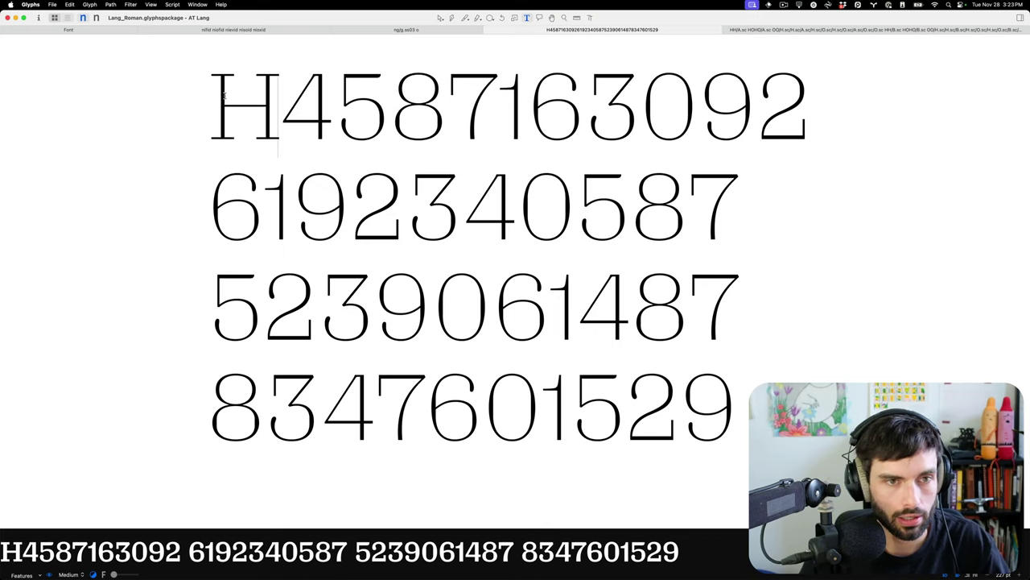
pyautogui.hotkey('shift', 'Left')
pyautogui.hotkey('shift', 'Left')
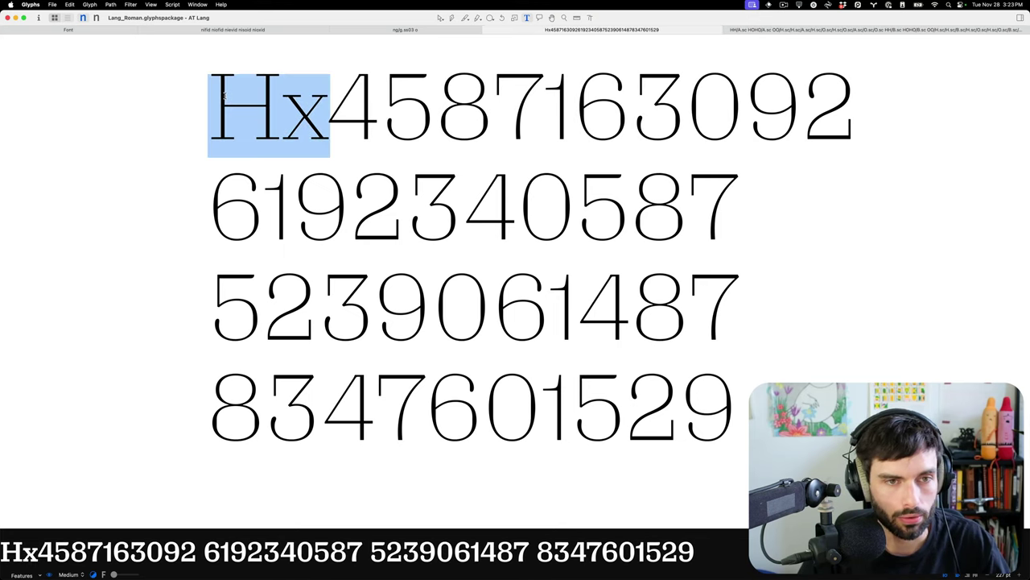
pyautogui.press('super+c')
pyautogui.press('Down')
pyautogui.press('Left')
pyautogui.press('Left')
pyautogui.press('Left')
pyautogui.press('super+v')
pyautogui.press('Down')
pyautogui.press('Left')
pyautogui.press('super+v')
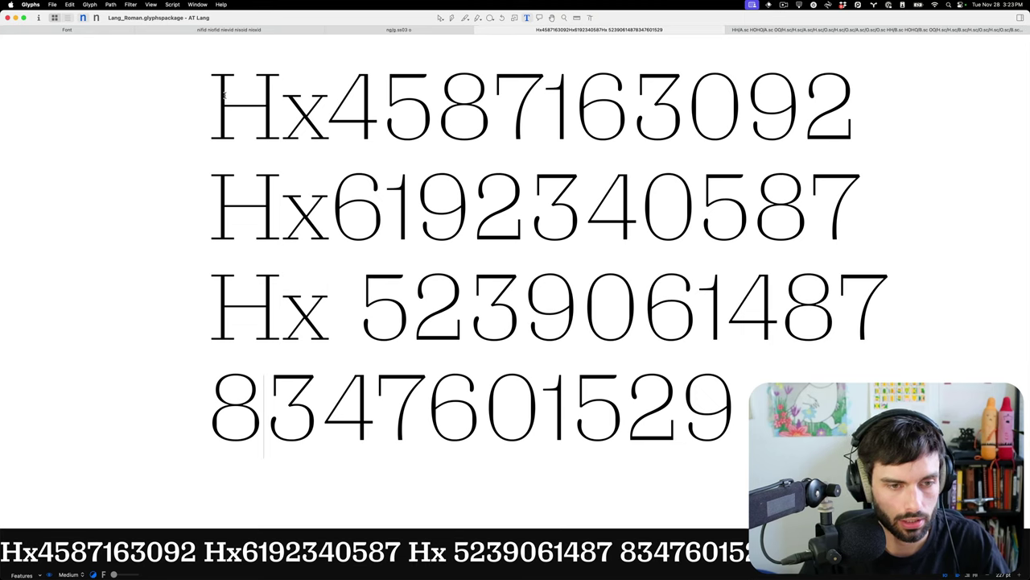
pyautogui.press('Down')
pyautogui.press('Left')
pyautogui.press('Left')
pyautogui.press('Left')
pyautogui.press('super+v')
pyautogui.press('Up')
pyautogui.press('Up')
pyautogui.press('Left')
pyautogui.press('Up')
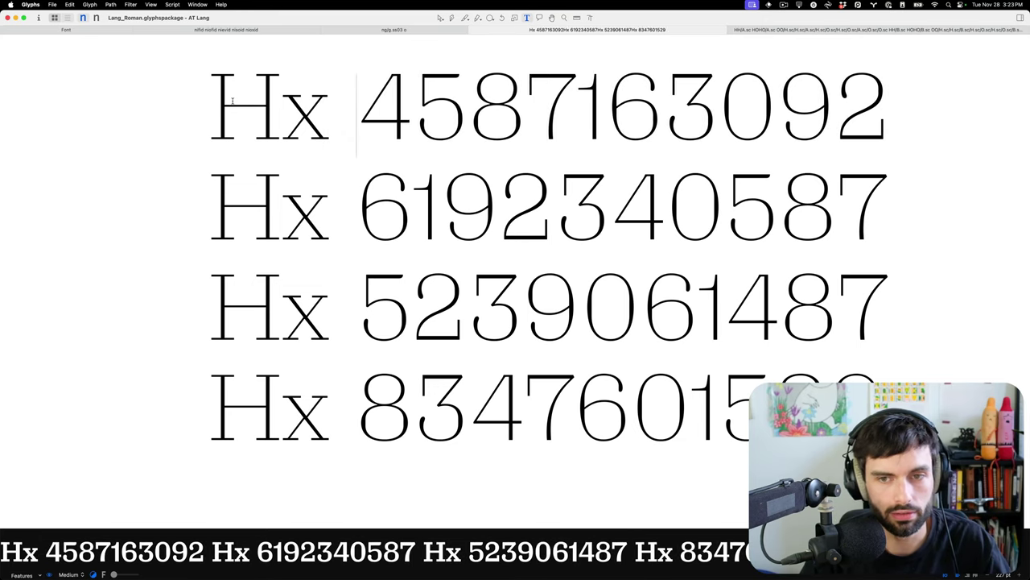
pyautogui.hscroll(2, 465, 155)
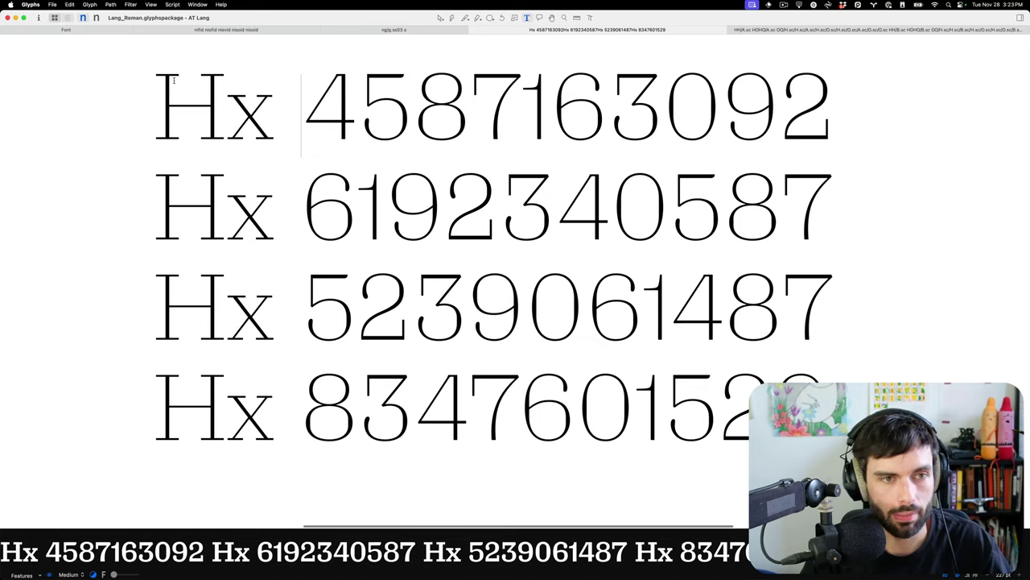
pyautogui.hscroll(1, 241, 79)
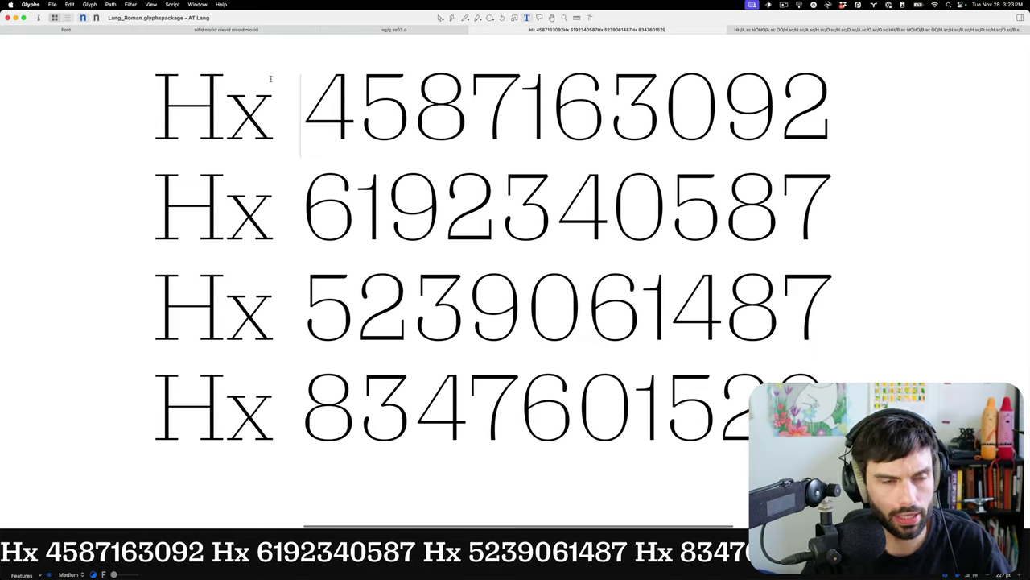
pyautogui.hscroll(1, 270, 78)
# Turn tabular figures back on and preview the bold master.
pyautogui.click(21, 575)
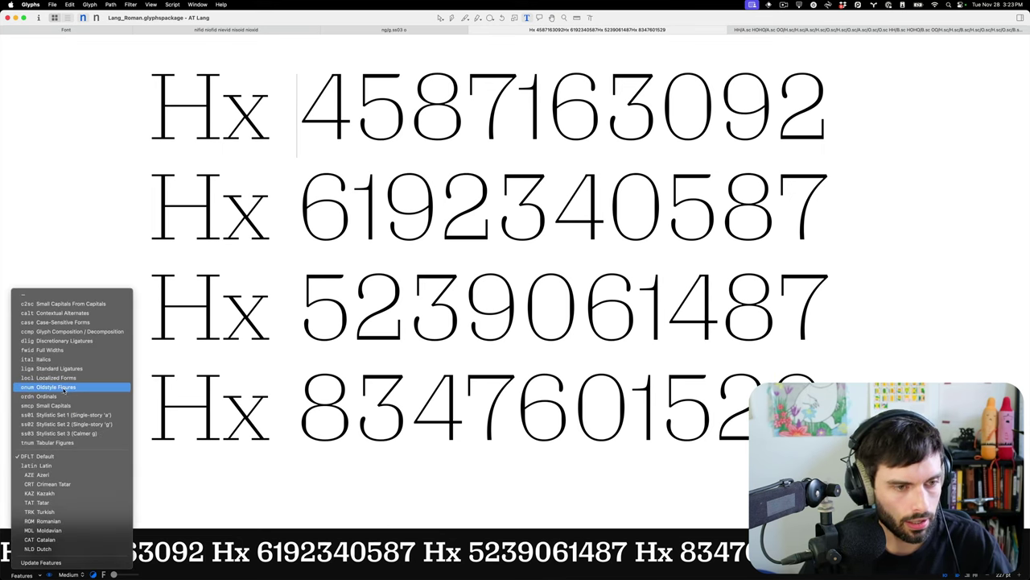
pyautogui.click(51, 442)
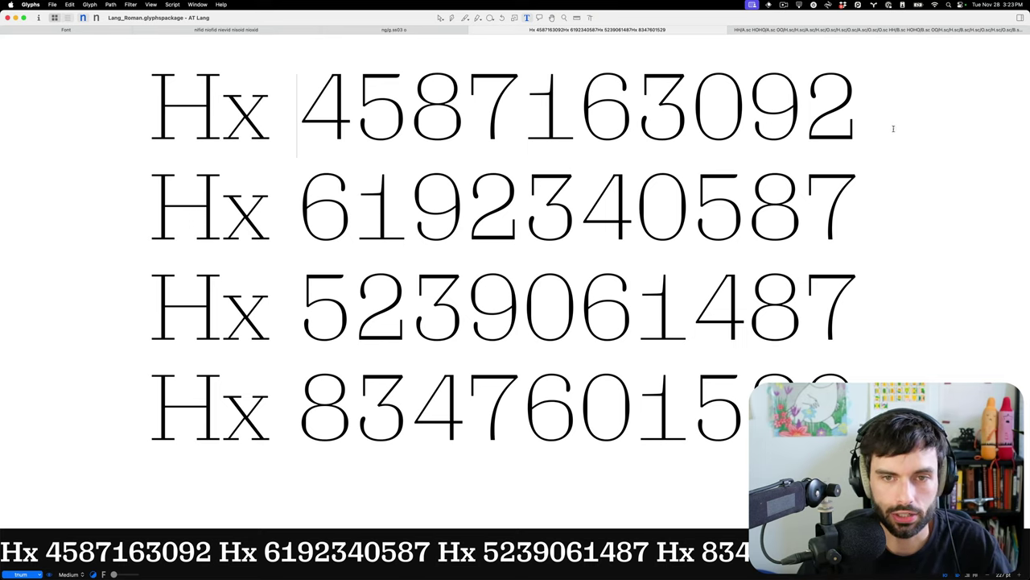
pyautogui.click(95, 18)
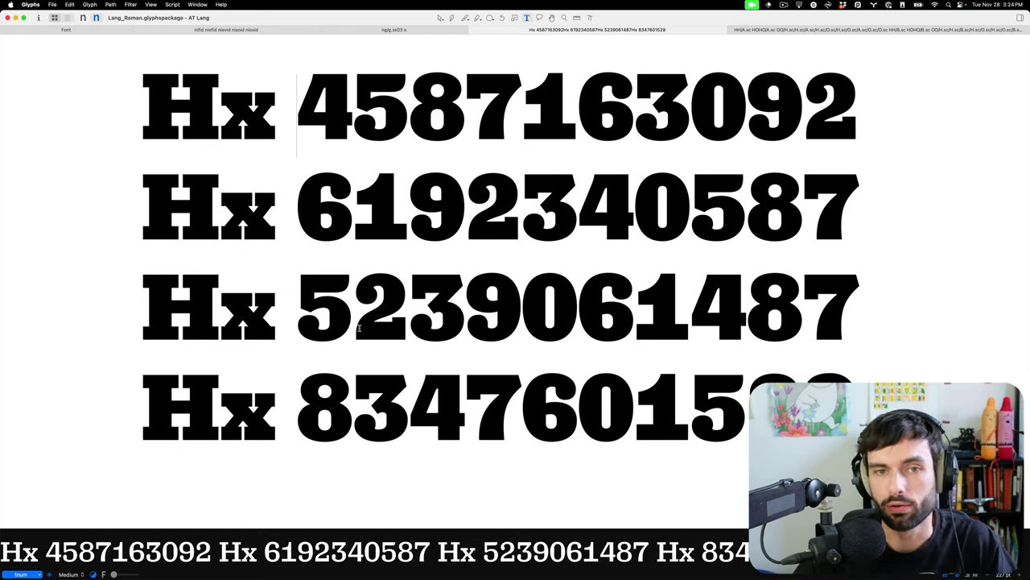
# Enable oldstyle figures, compare hairline and heavy masters, then disable tabular figures.
pyautogui.click(23, 574)
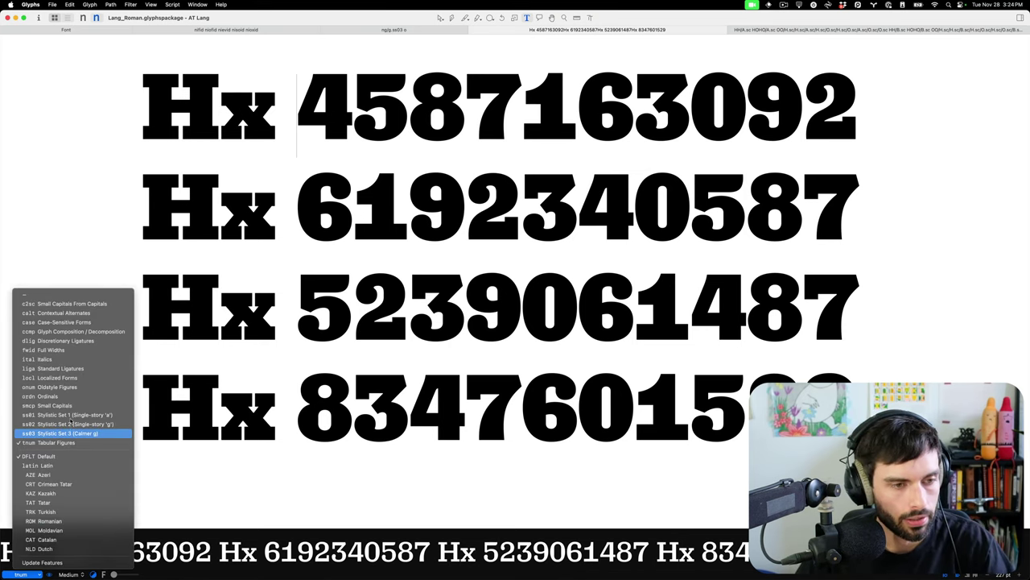
pyautogui.click(66, 387)
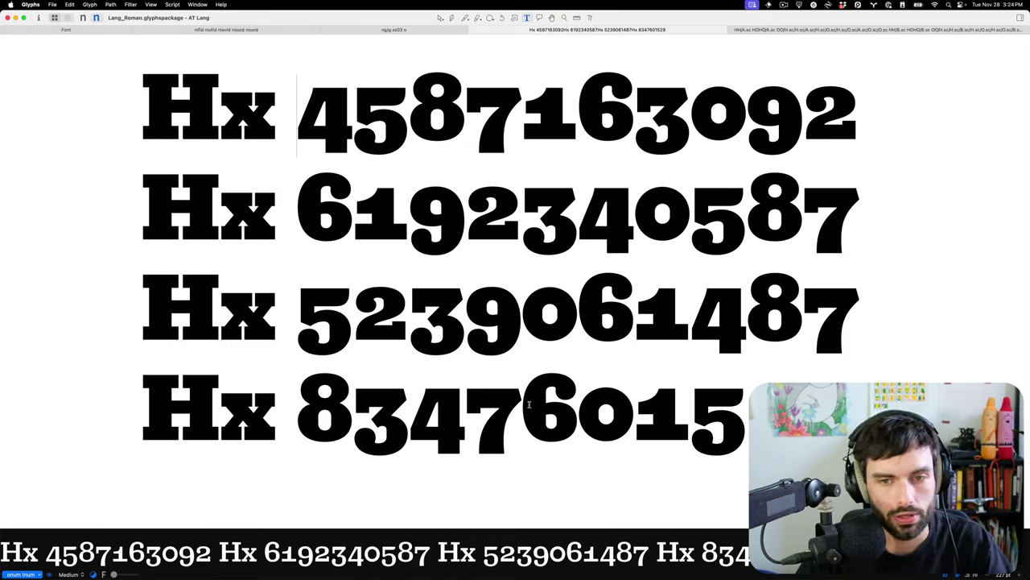
pyautogui.press('super+1')
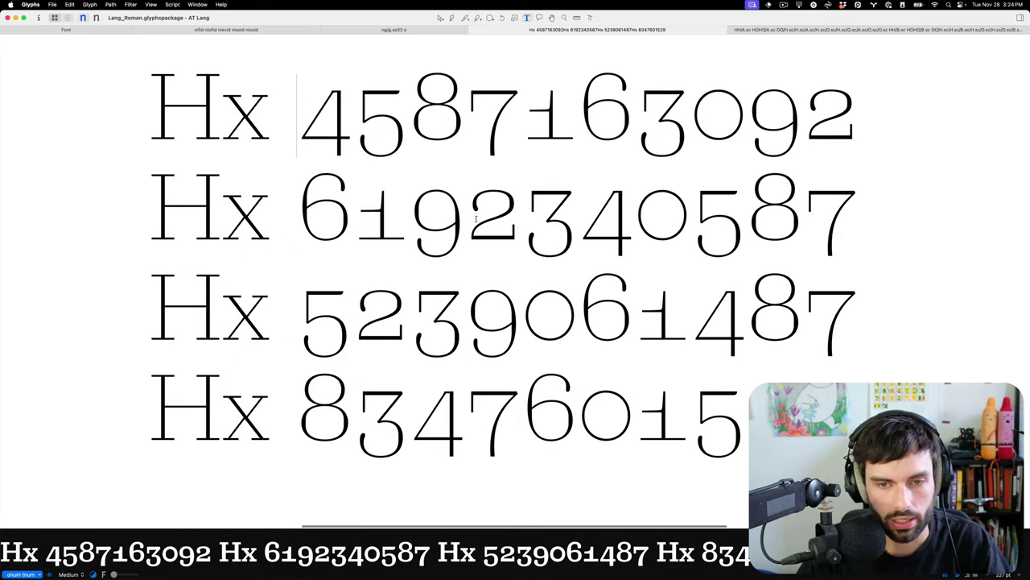
pyautogui.press('super+2')
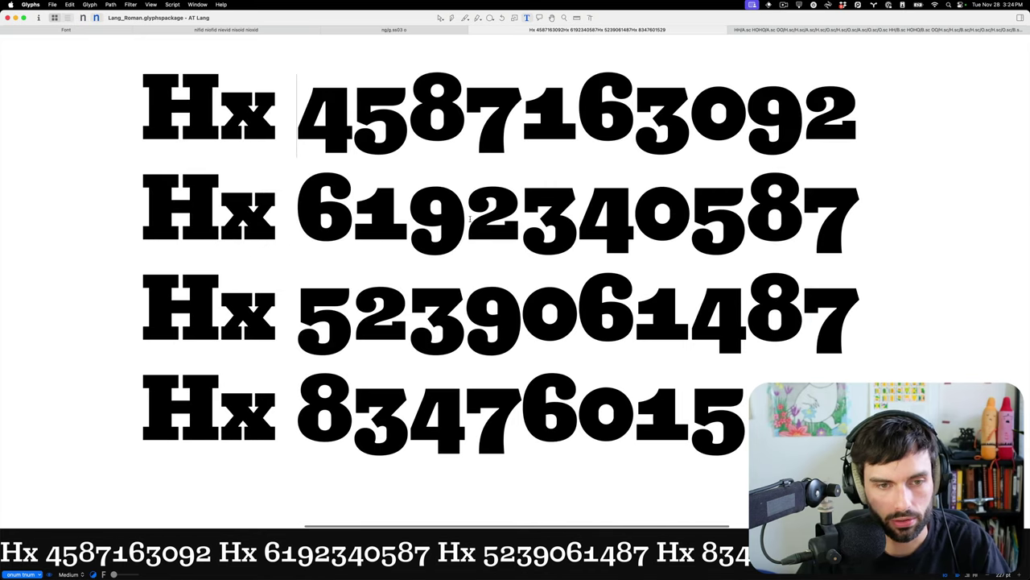
pyautogui.click(21, 574)
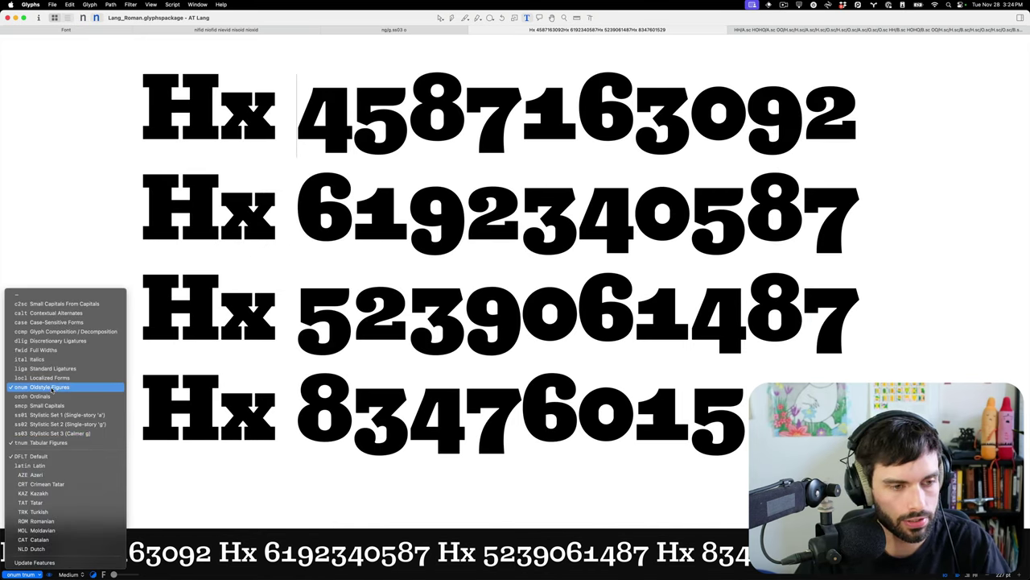
pyautogui.click(48, 442)
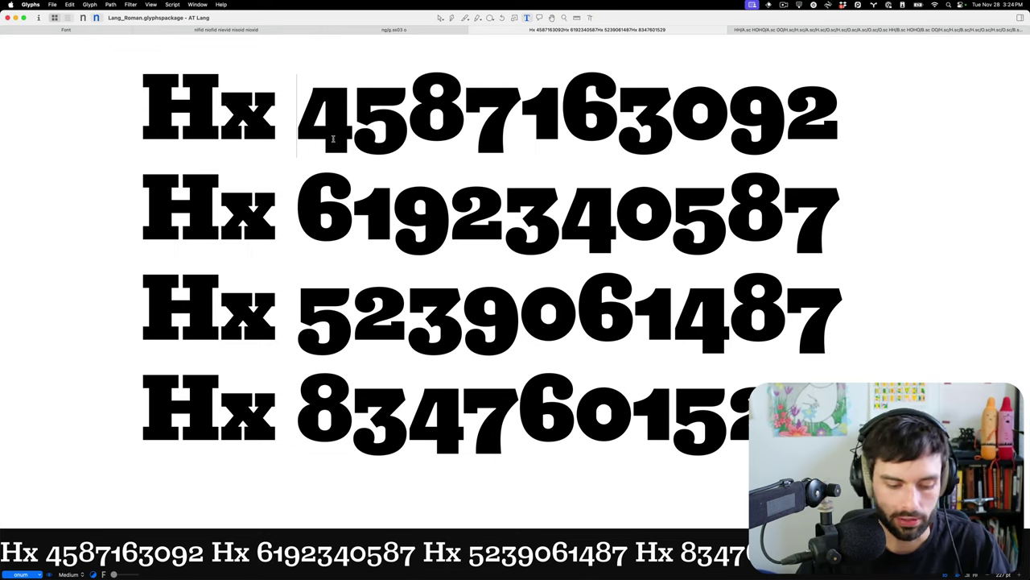
# Append 'NASA' to the end of the first line.
pyautogui.click(256, 317)
pyautogui.scroll(-3, 234, 312)
pyautogui.scroll(-2, 395, 292)
pyautogui.click(693, 179)
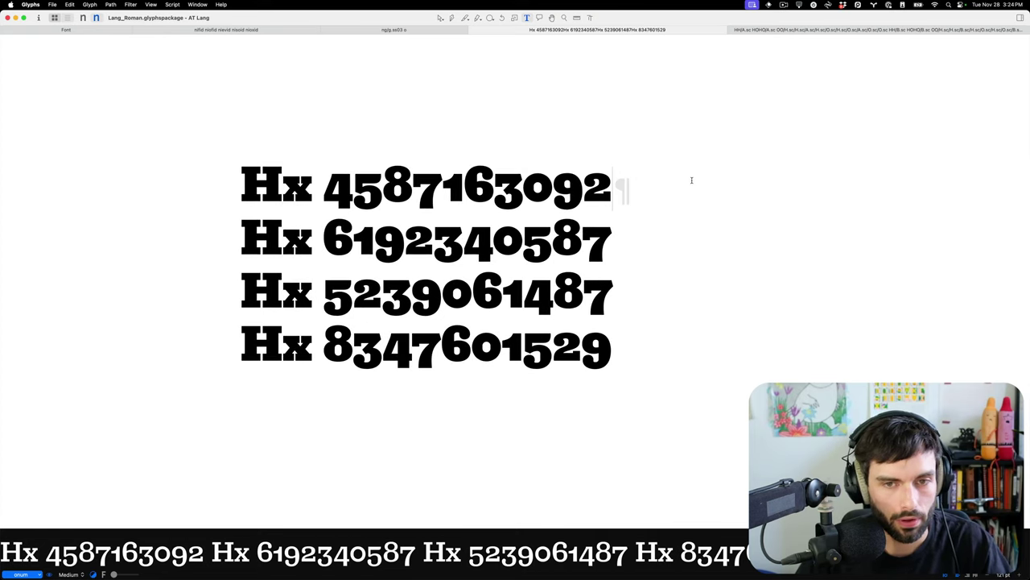
pyautogui.write('NASA')
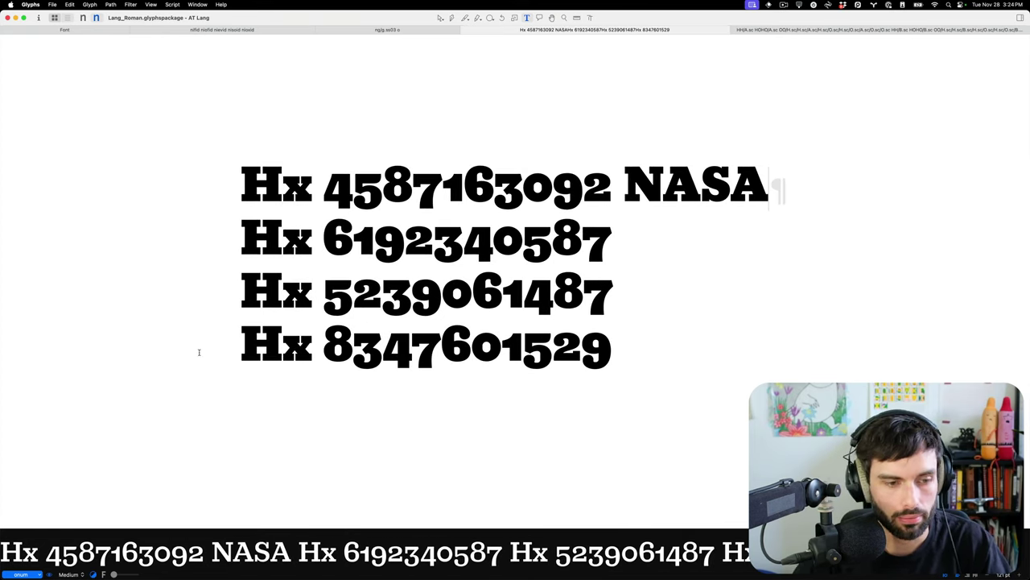
# Turn on small capitals (smcp) and turn off oldstyle figures.
pyautogui.click(32, 573)
pyautogui.click(216, 475)
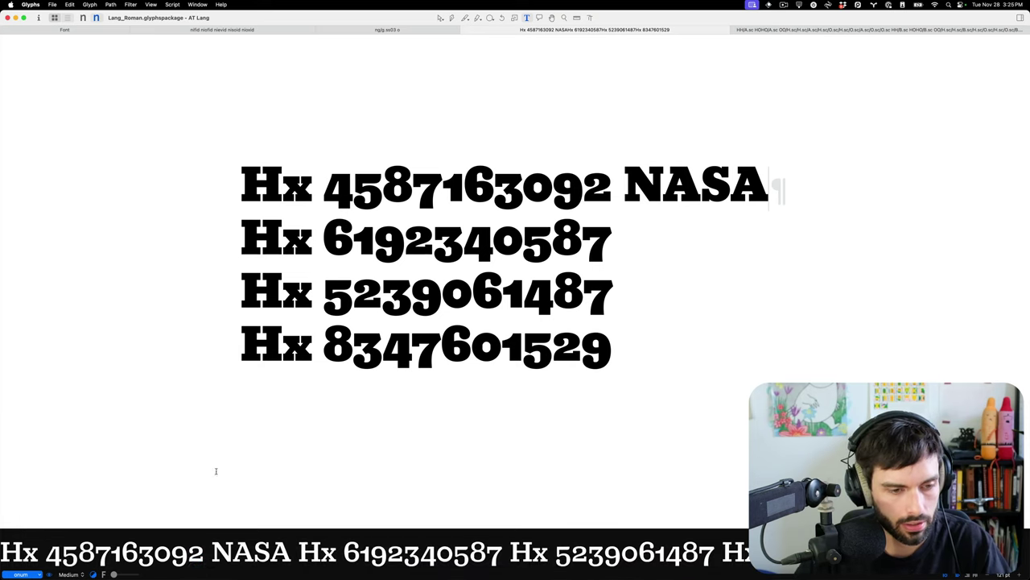
pyautogui.click(21, 575)
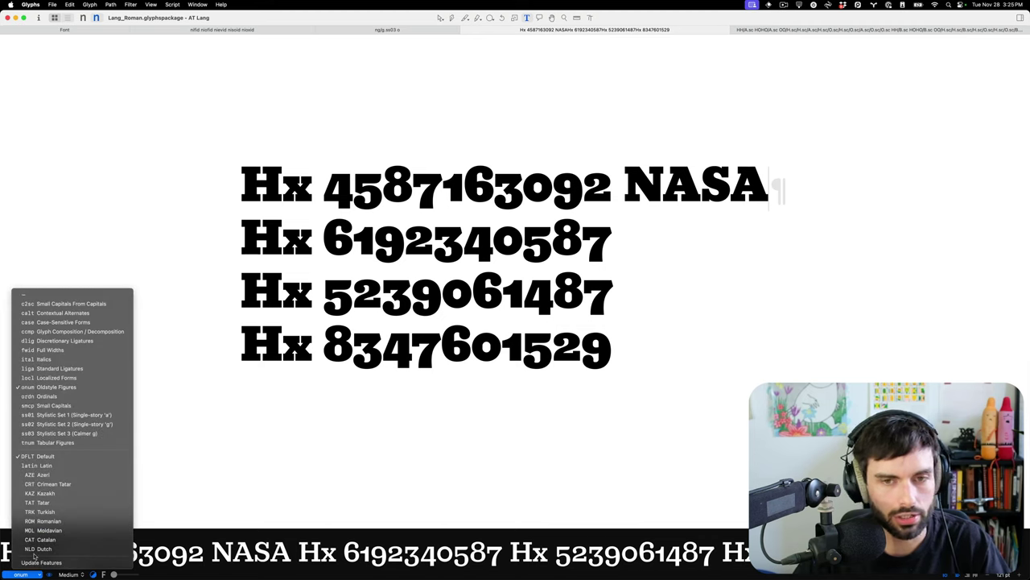
pyautogui.click(72, 405)
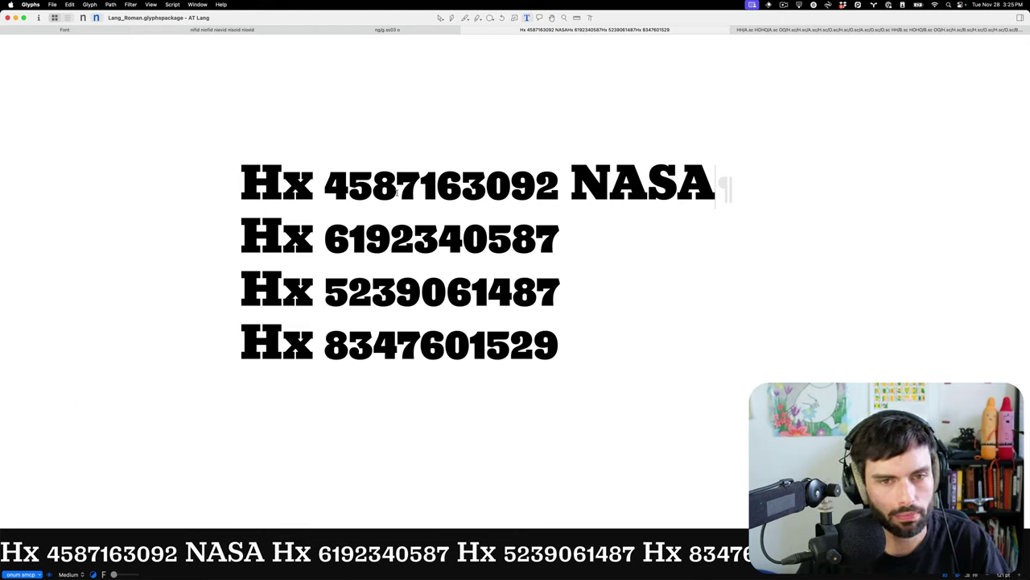
pyautogui.click(37, 575)
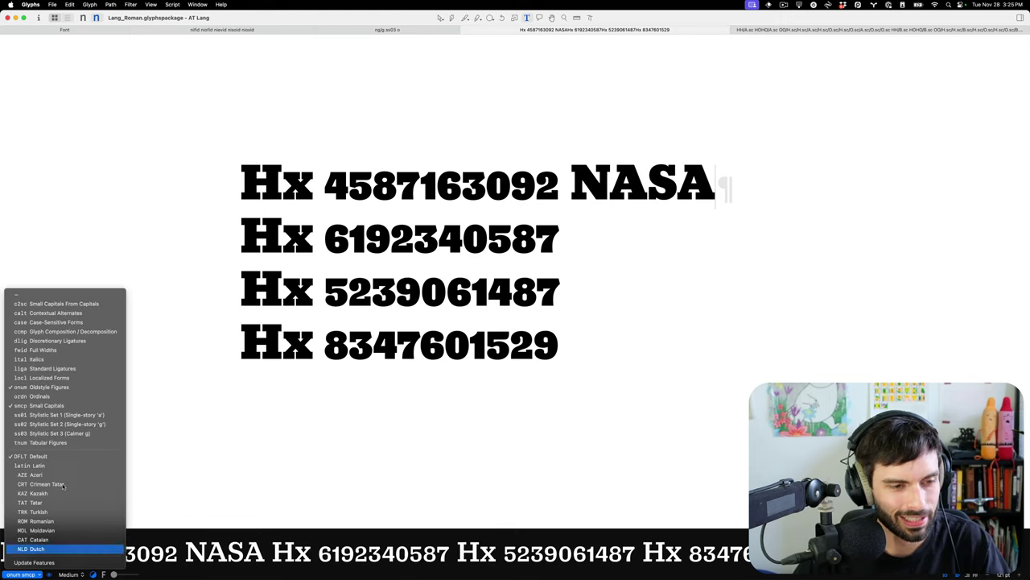
pyautogui.click(49, 386)
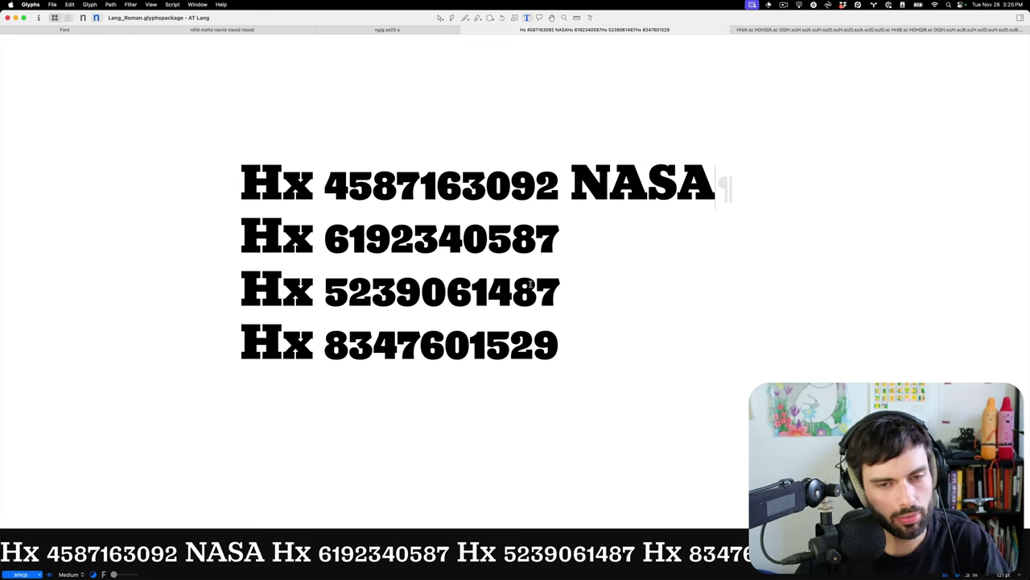
# Open the N glyph of NASA for outline editing.
pyautogui.click(530, 283)
pyautogui.scroll(3, 532, 284)
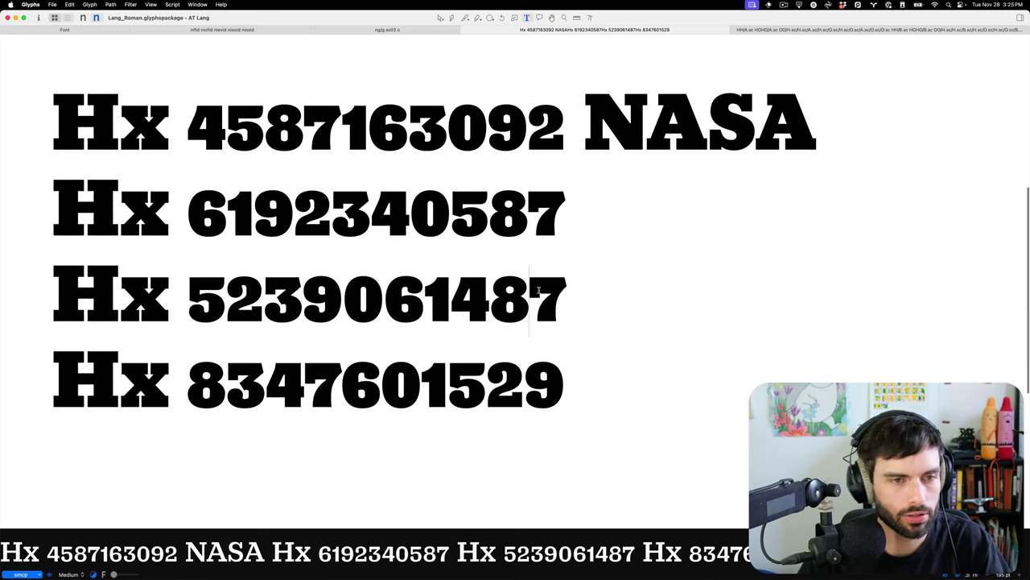
pyautogui.hscroll(-2, 539, 291)
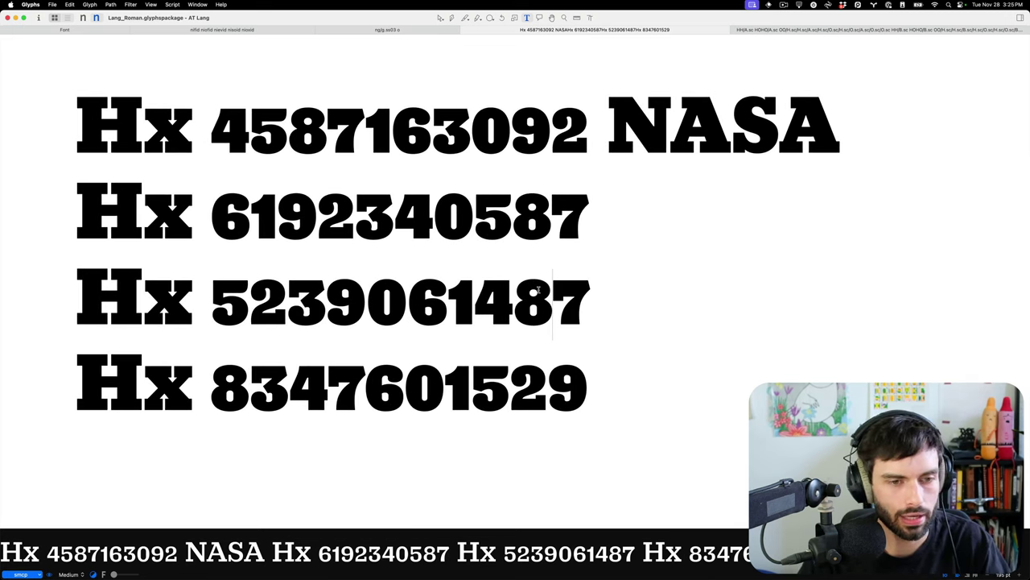
pyautogui.doubleClick(231, 117)
pyautogui.press('t')
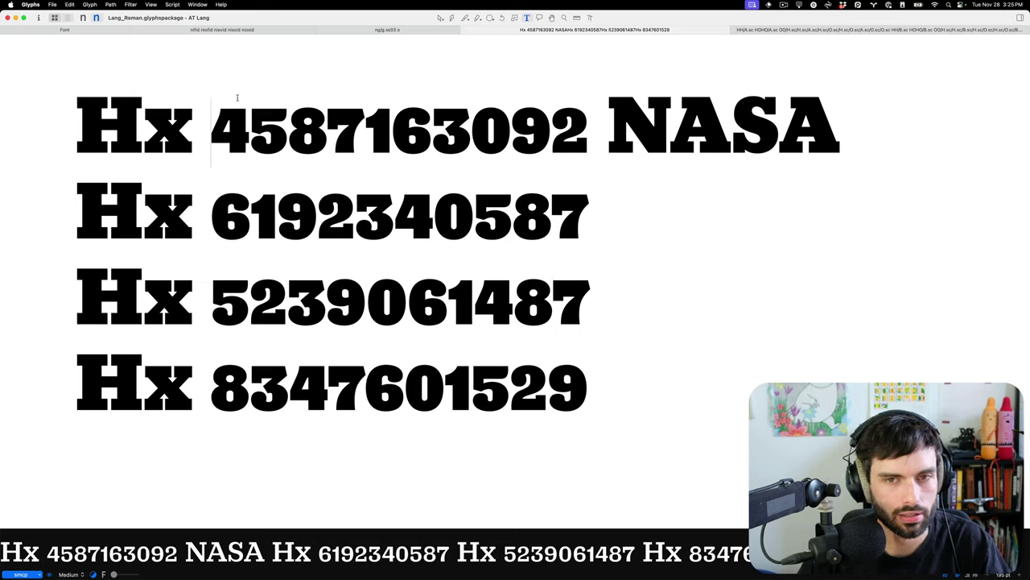
pyautogui.click(595, 91)
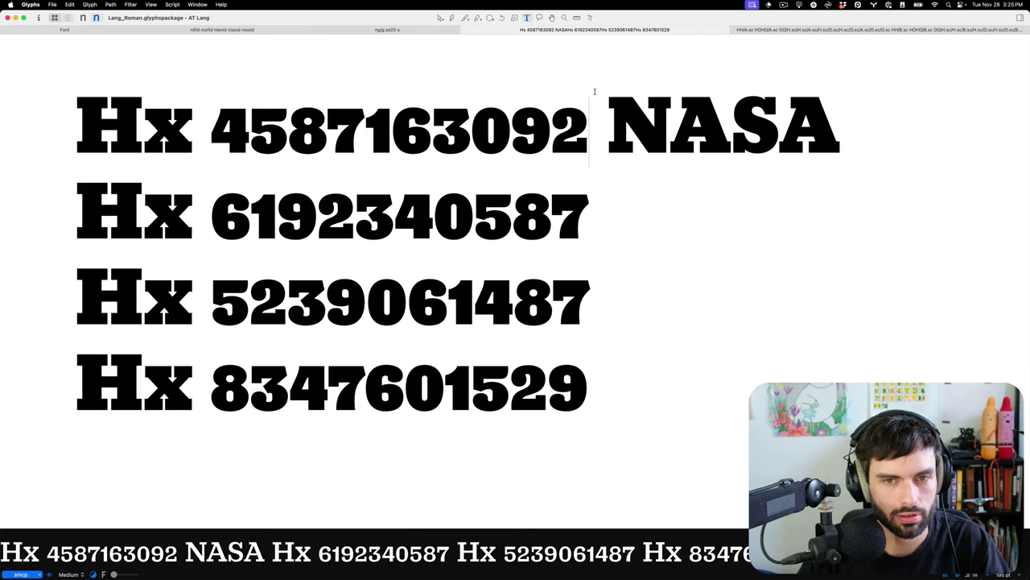
pyautogui.doubleClick(640, 114)
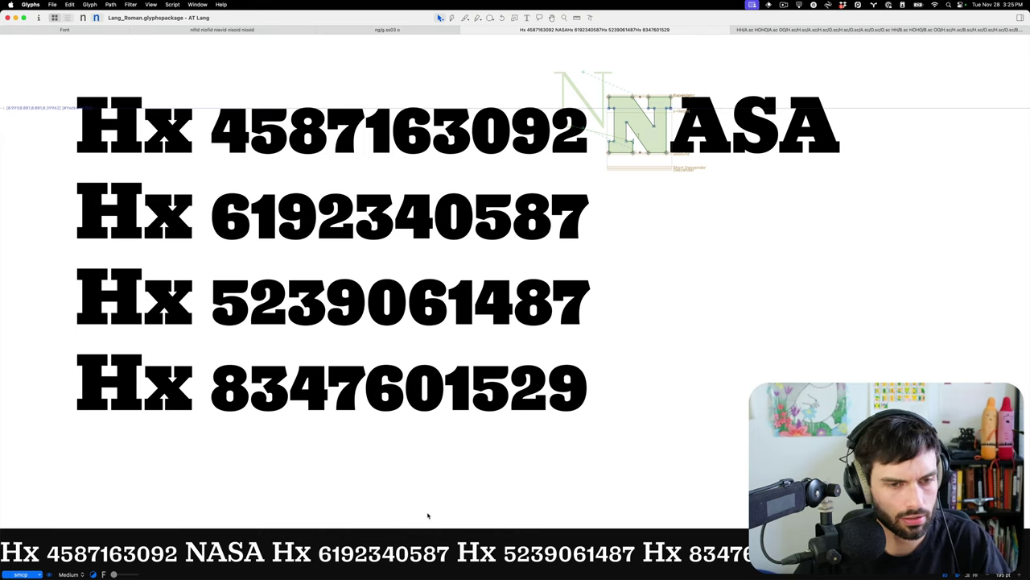
# Enable Small Capitals From Capitals (c2sc) so HX and NASA render as small caps.
pyautogui.click(16, 574)
pyautogui.click(41, 562)
pyautogui.press('t')
pyautogui.click(848, 115)
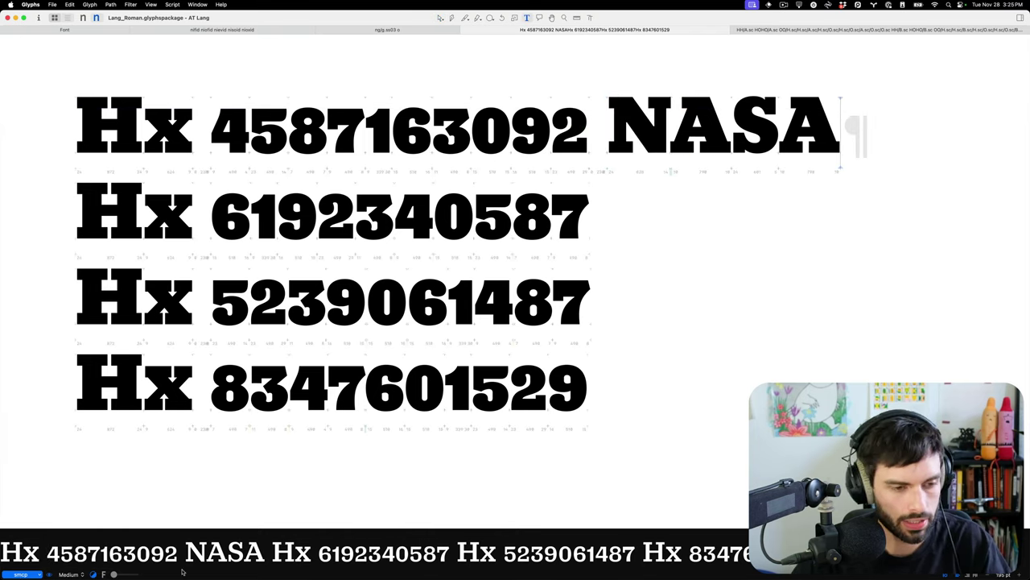
pyautogui.click(16, 574)
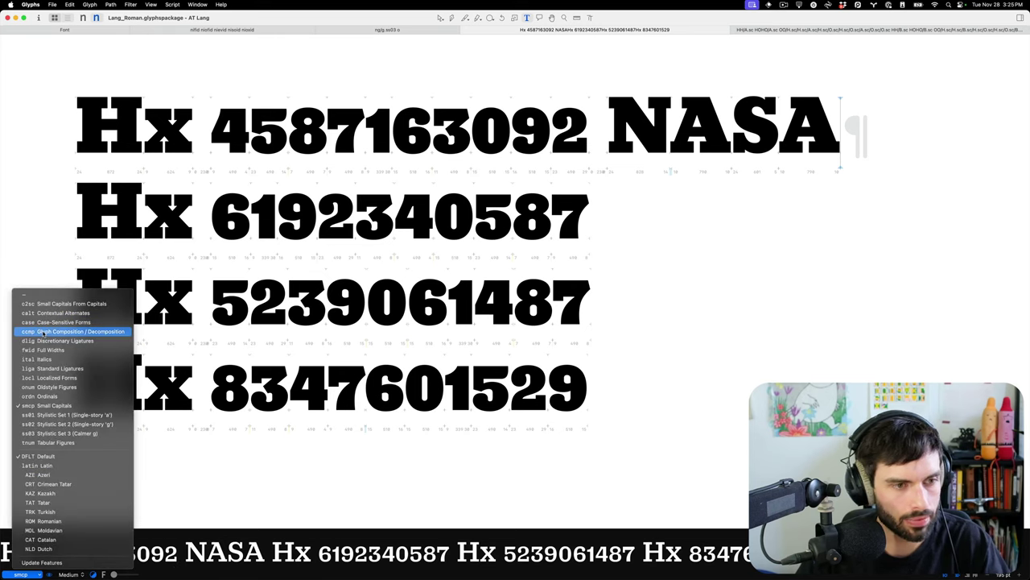
pyautogui.click(47, 304)
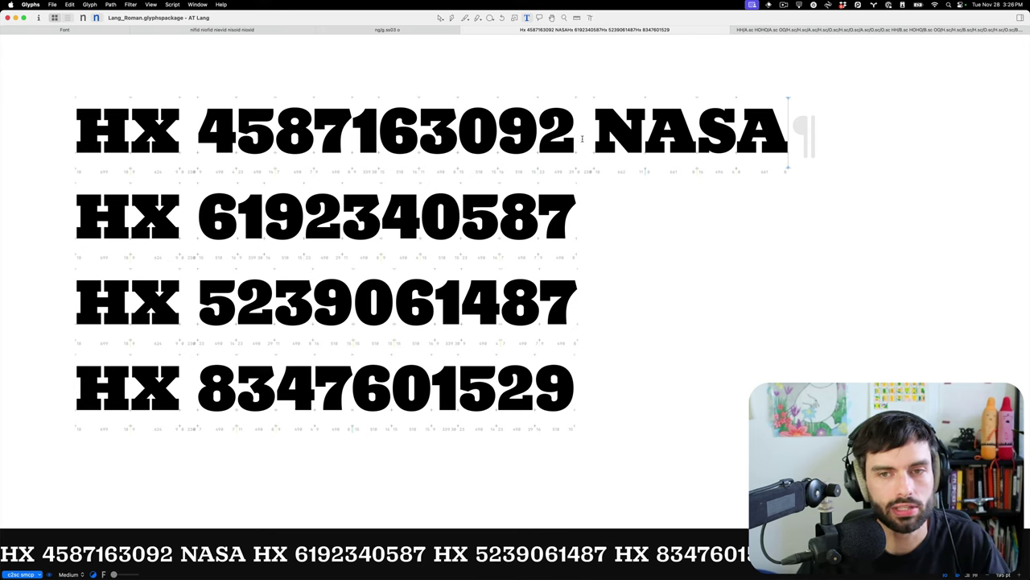
pyautogui.hscroll(-3, 582, 138)
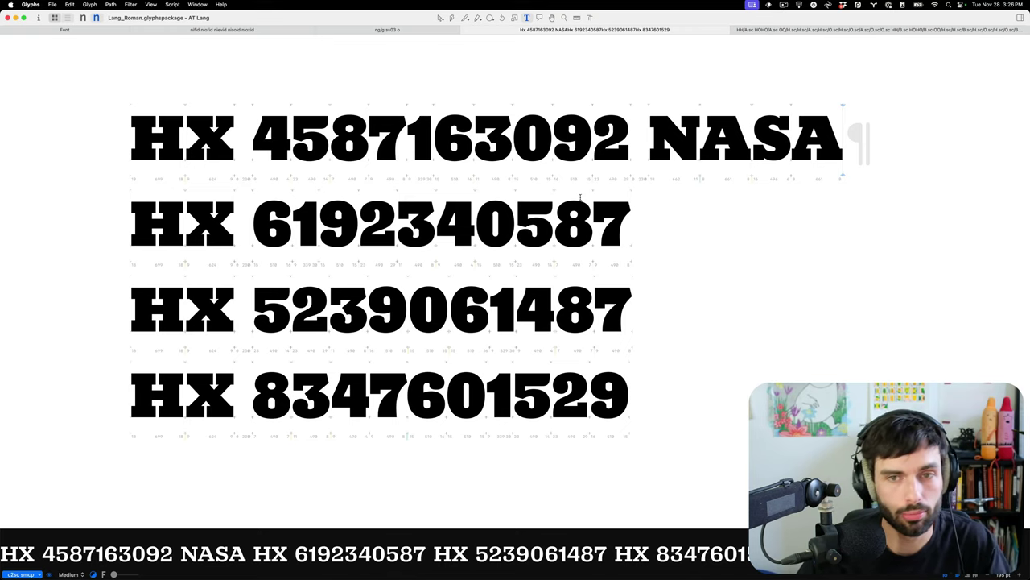
pyautogui.hscroll(-1, 601, 205)
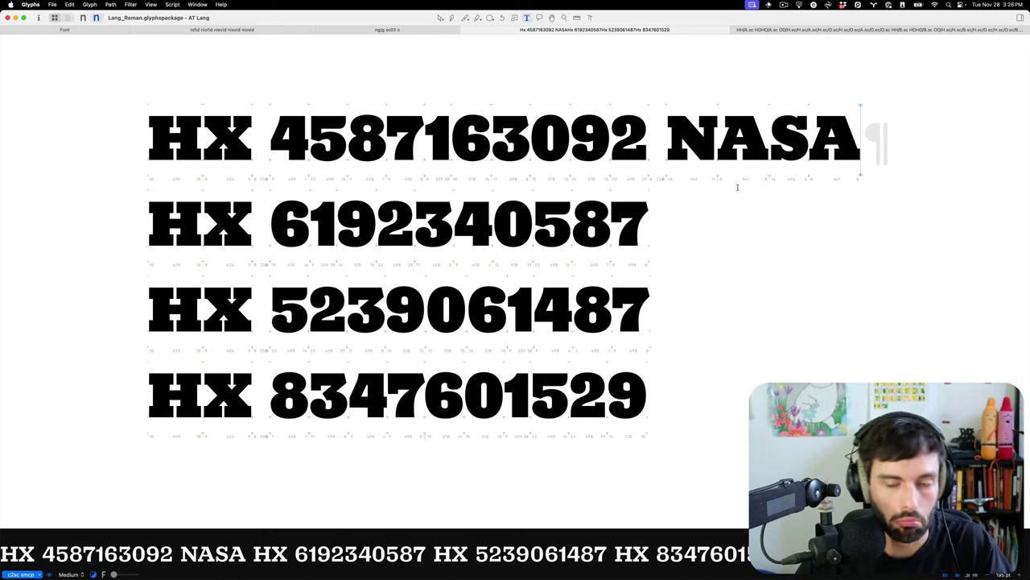
pyautogui.hscroll(-2, 738, 188)
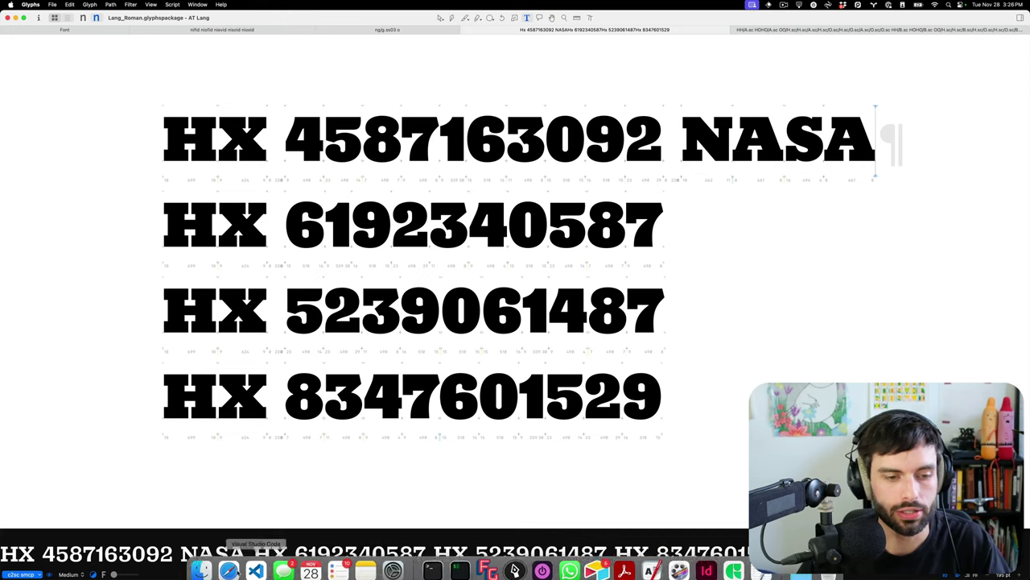
# In Safari, search 'typedrawers small caps figures opentype' and open the 'Small Capital Figures?' thread.
pyautogui.click(230, 560)
pyautogui.press('super+t')
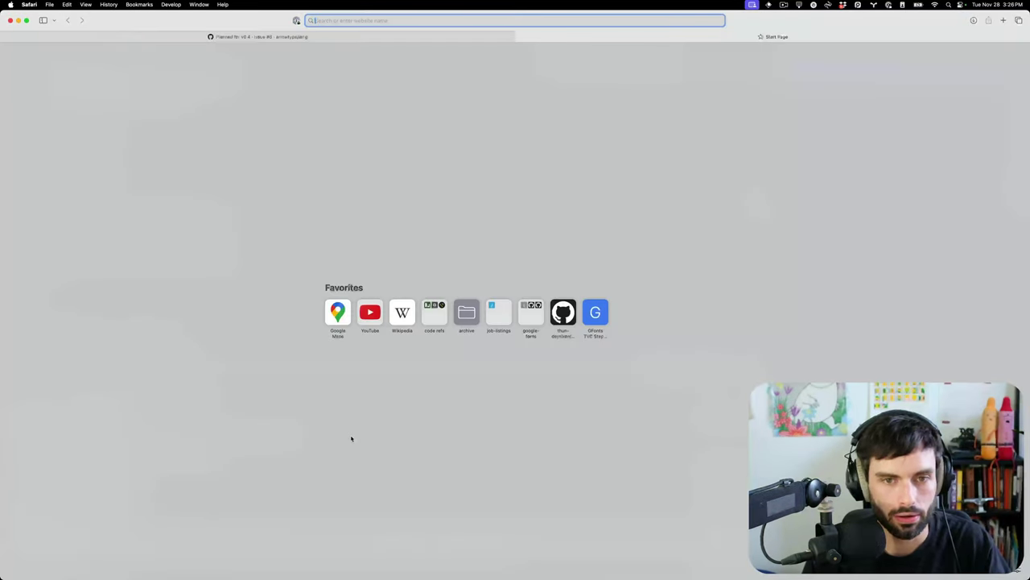
pyautogui.write('typ')
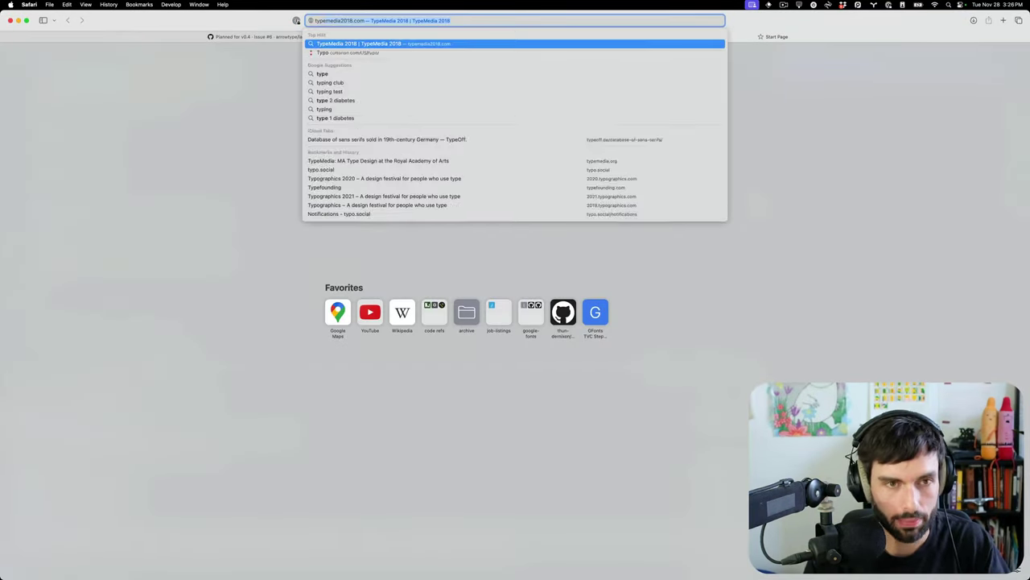
pyautogui.write('edrawers')
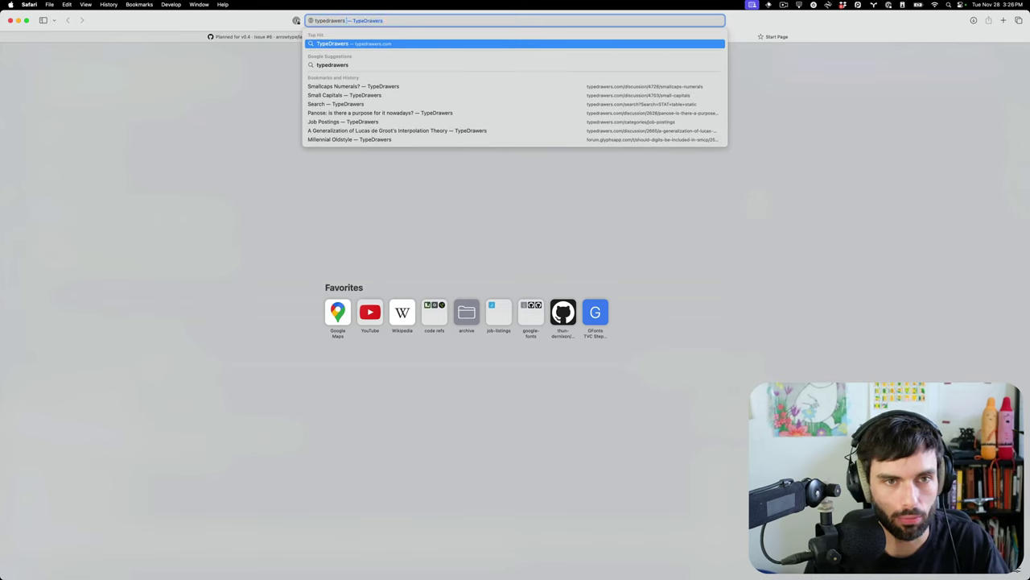
pyautogui.write(' small caps')
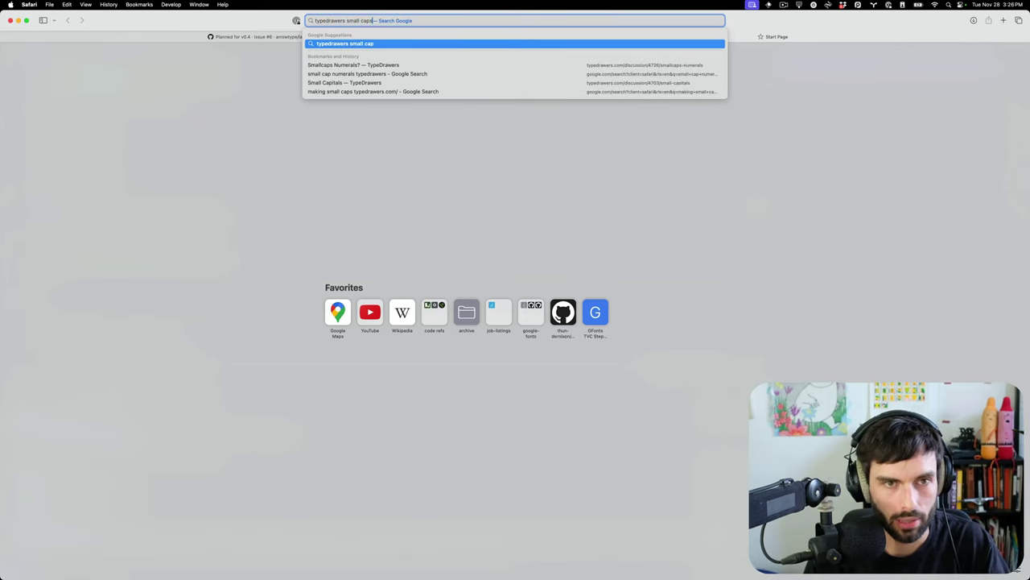
pyautogui.write(' figures opentype')
pyautogui.press('Return')
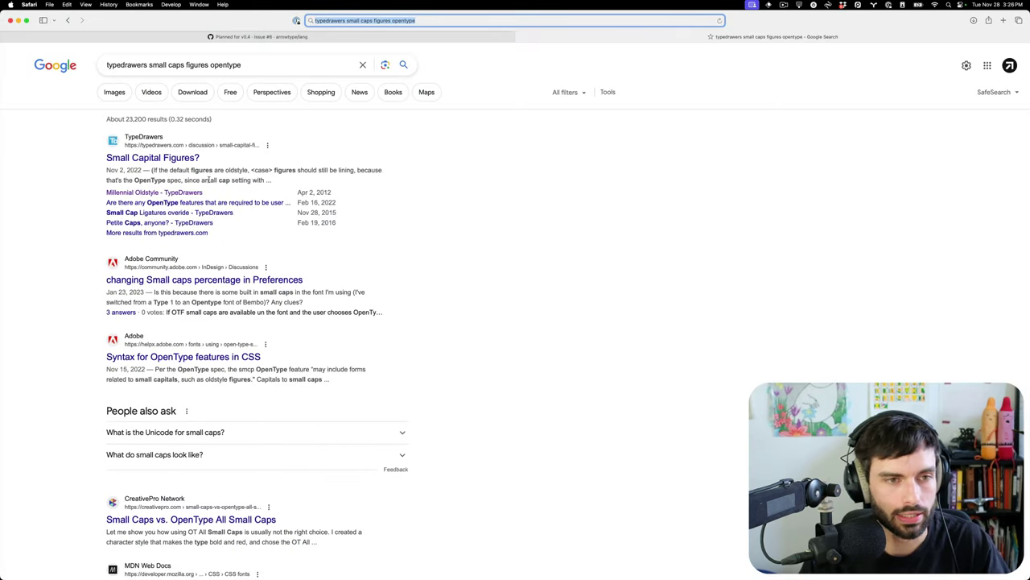
pyautogui.click(167, 158)
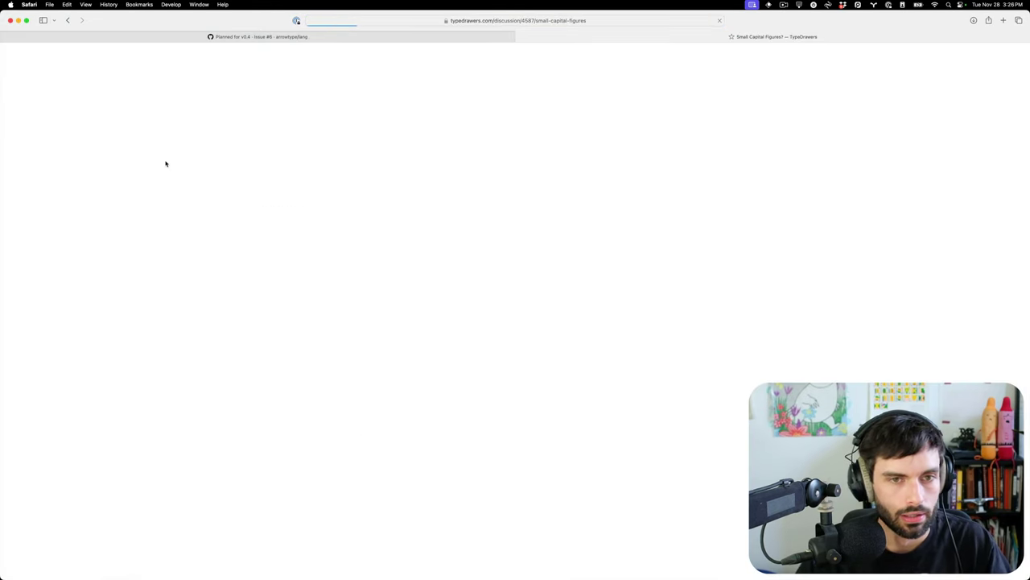
# Find 'feature' in the thread and read the advice on small-cap figures in c2sc versus smcp.
pyautogui.press('super+f')
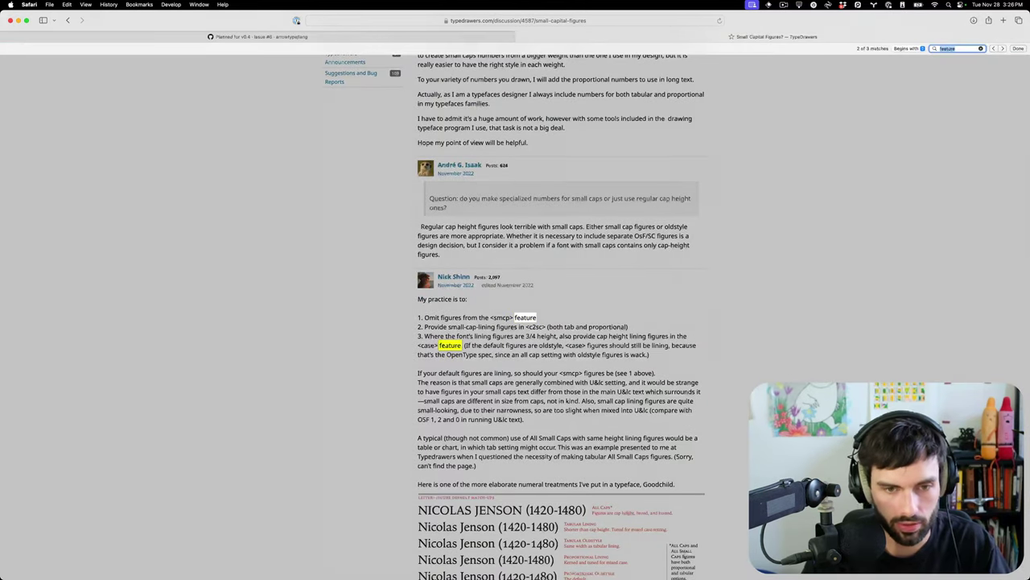
pyautogui.click(546, 314)
pyautogui.scroll(-2, 543, 306)
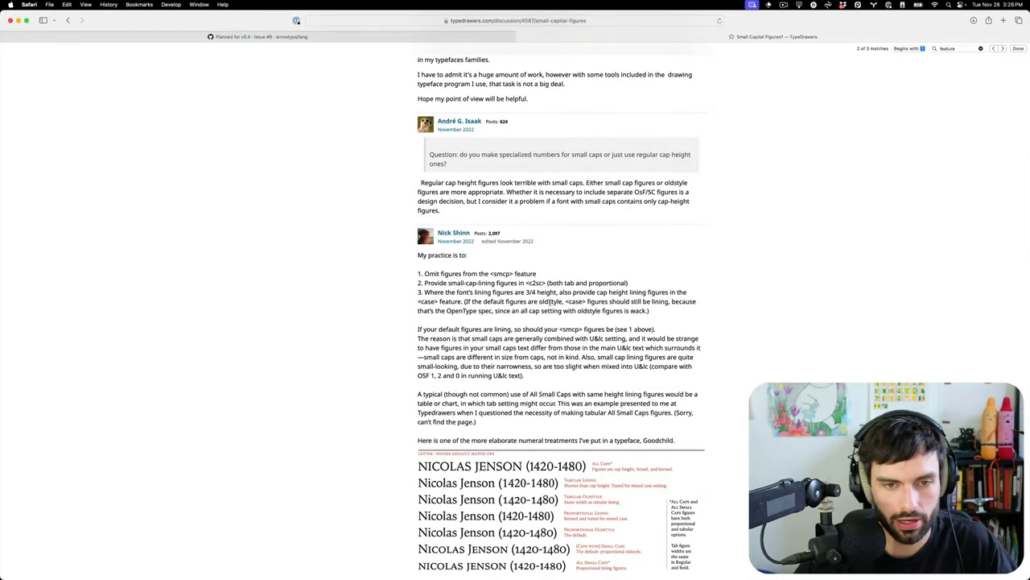
pyautogui.moveTo(663, 286); pyautogui.dragTo(409, 273)
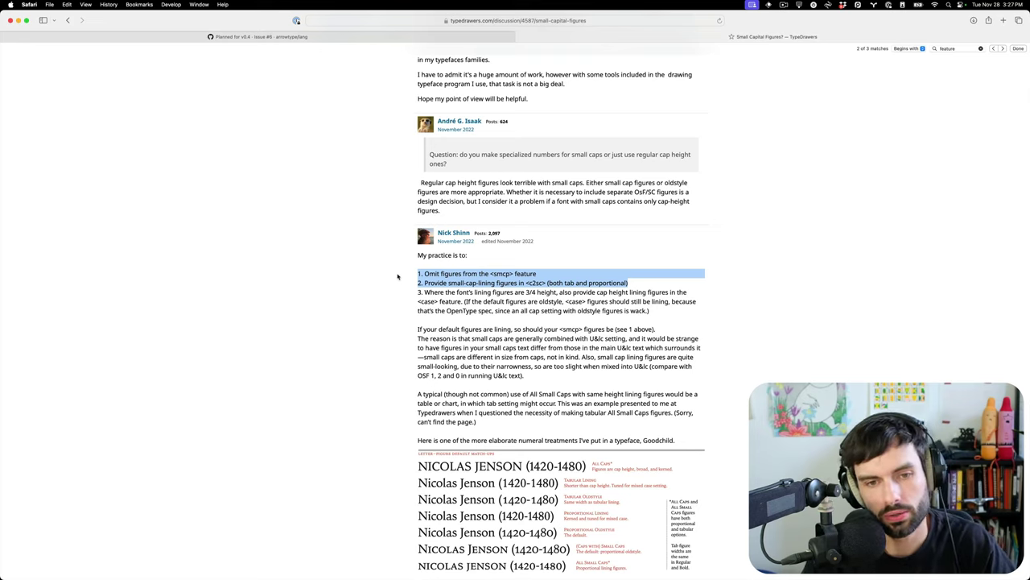
pyautogui.scroll(-1, 410, 276)
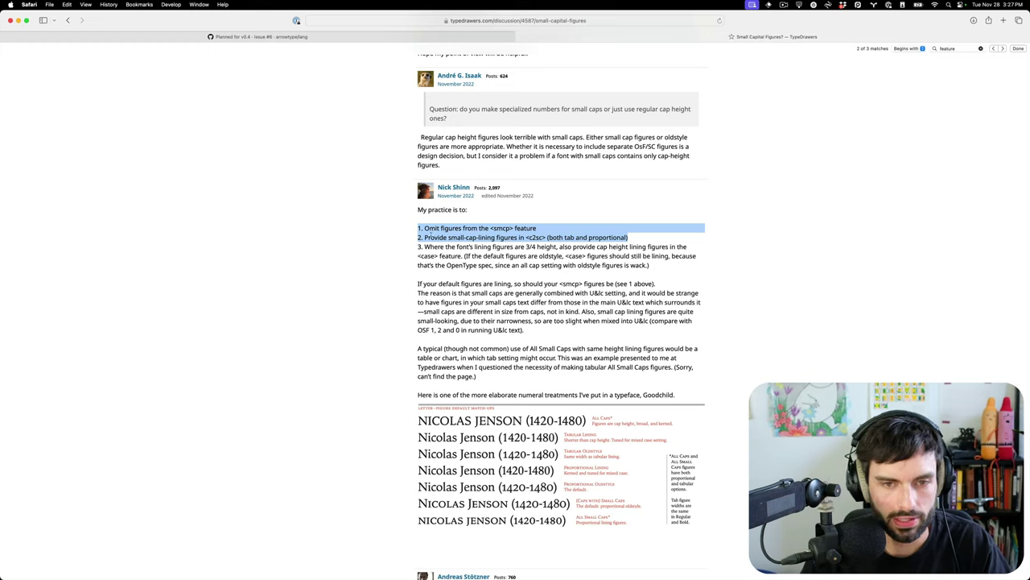
pyautogui.moveTo(434, 235); pyautogui.dragTo(647, 238)
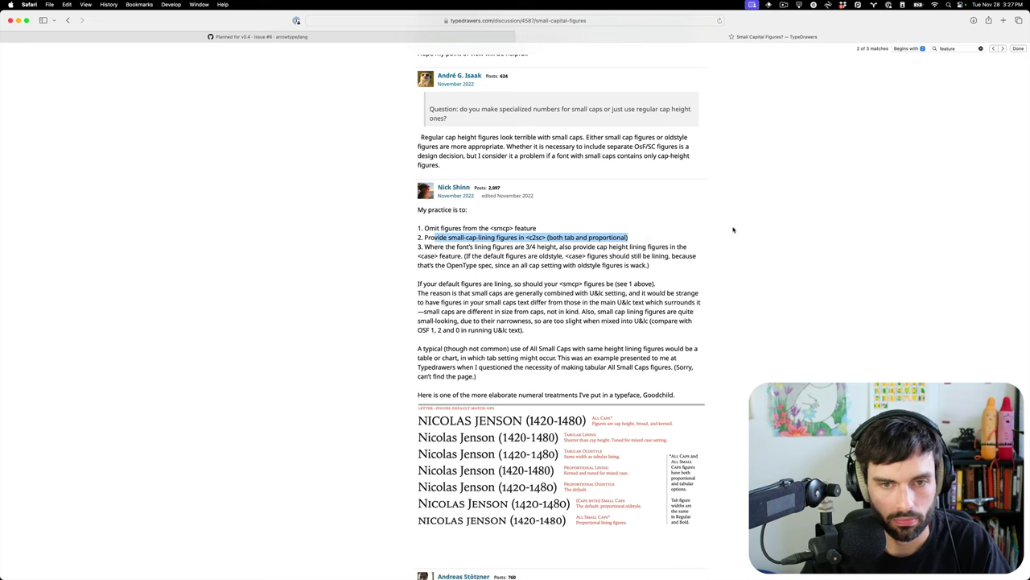
pyautogui.moveTo(491, 228); pyautogui.dragTo(537, 229)
# Return to Glyphs and open the Roman font's feature code in Font Info.
pyautogui.hotkey('ctrl', 'Right')
pyautogui.click(831, 255)
pyautogui.press('super+i')
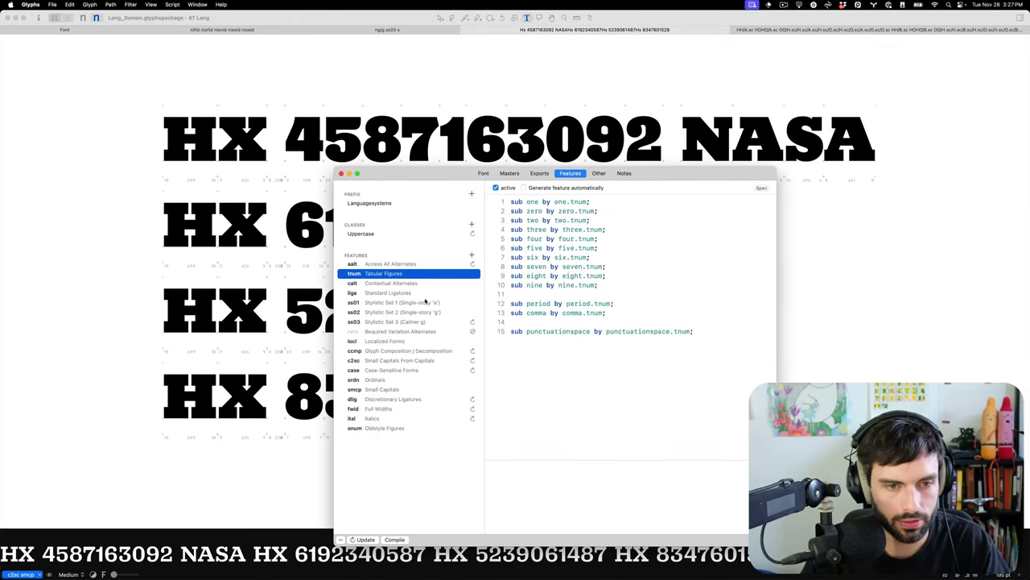
# Delete the zero-through-nine substitutions (lines 27–36) from smcp, check c2sc, and close Font Info.
pyautogui.click(398, 390)
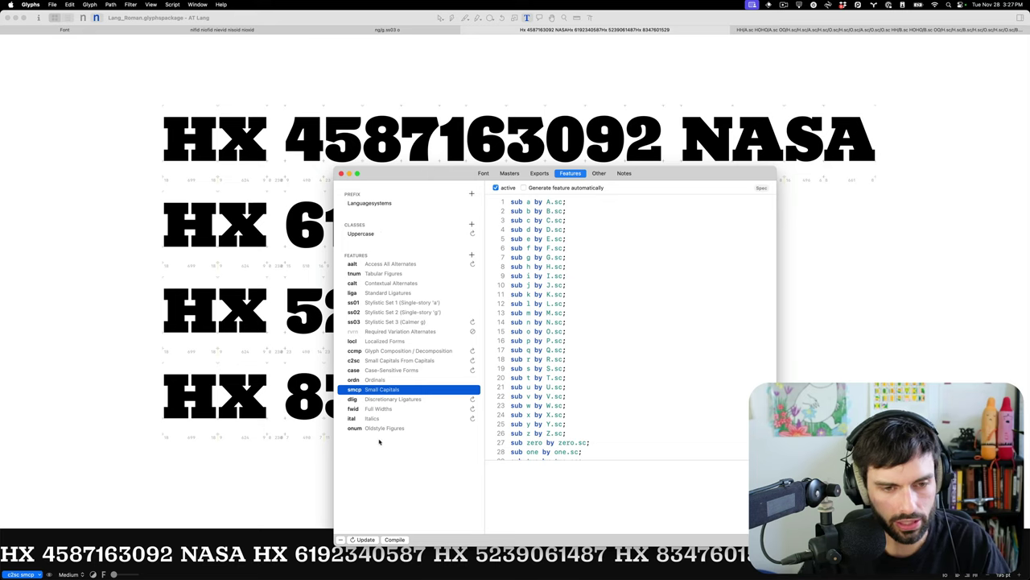
pyautogui.scroll(-3, 658, 405)
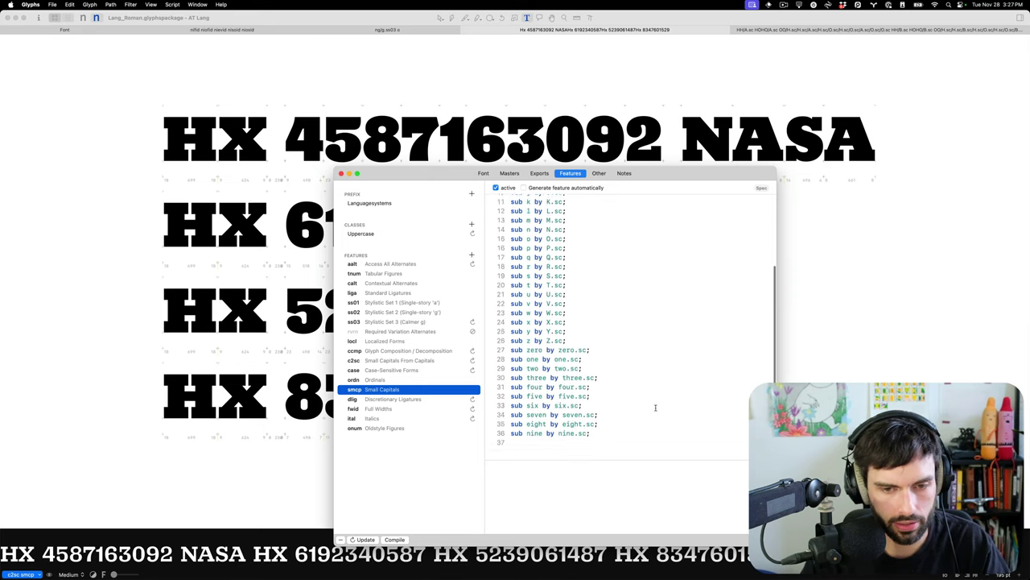
pyautogui.moveTo(597, 447); pyautogui.dragTo(480, 363)
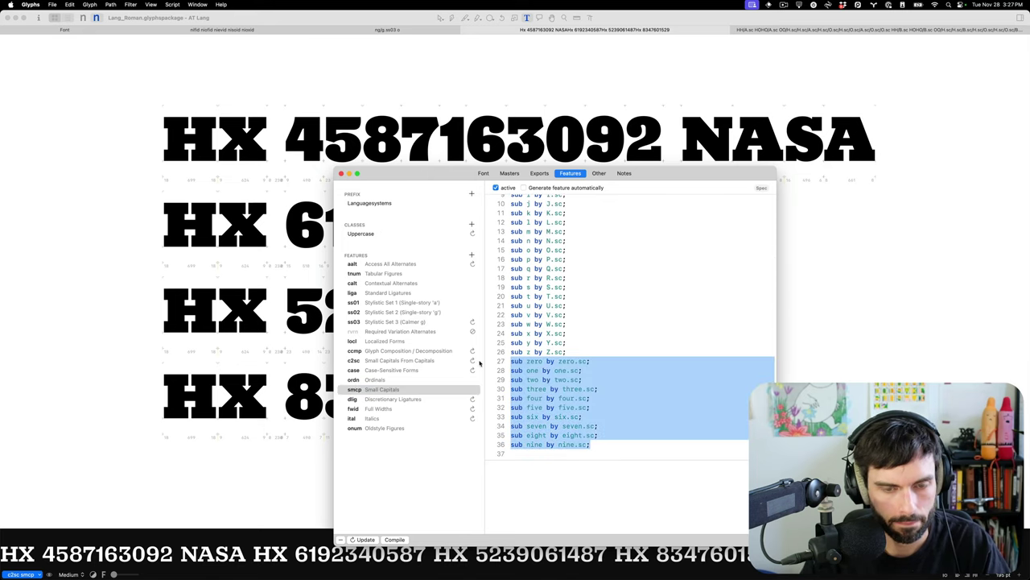
pyautogui.press('BackSpace')
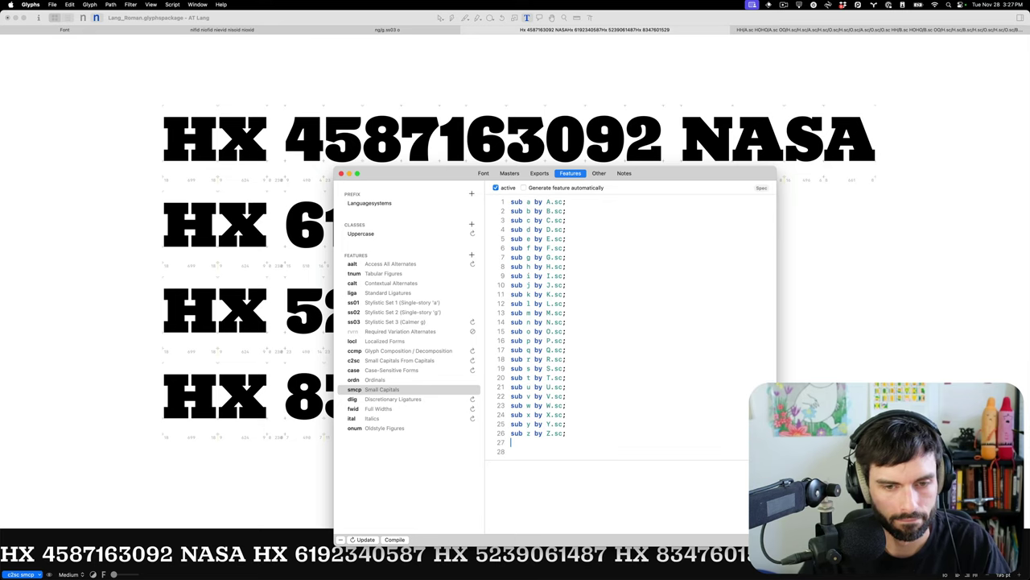
pyautogui.click(396, 361)
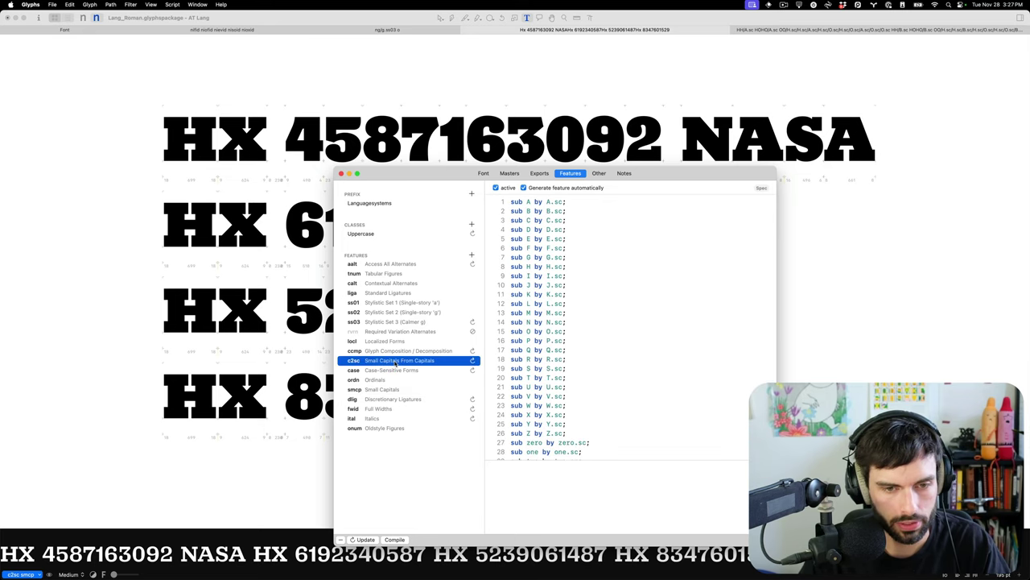
pyautogui.scroll(-3, 618, 397)
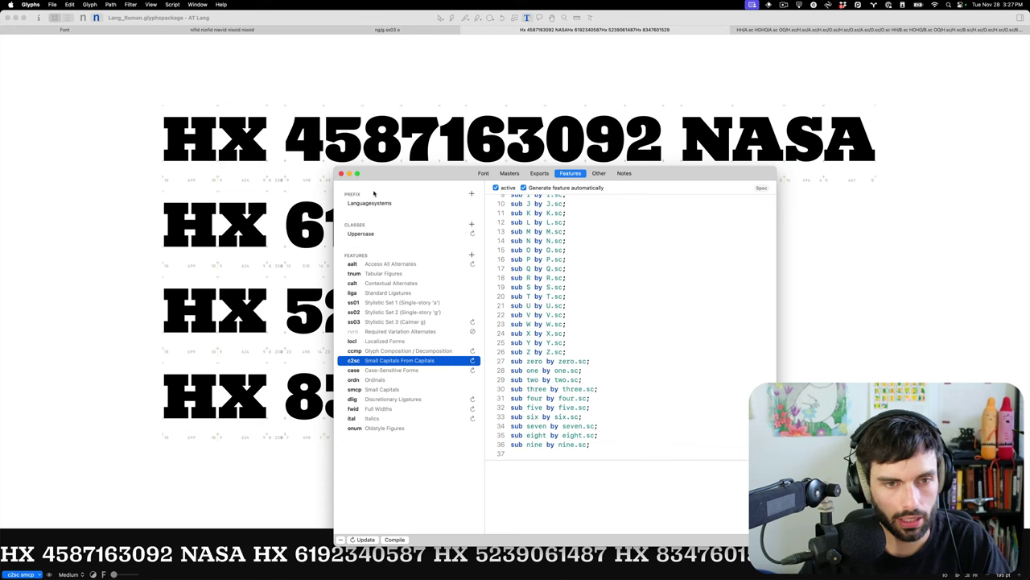
pyautogui.press('super+w')
pyautogui.click(653, 265)
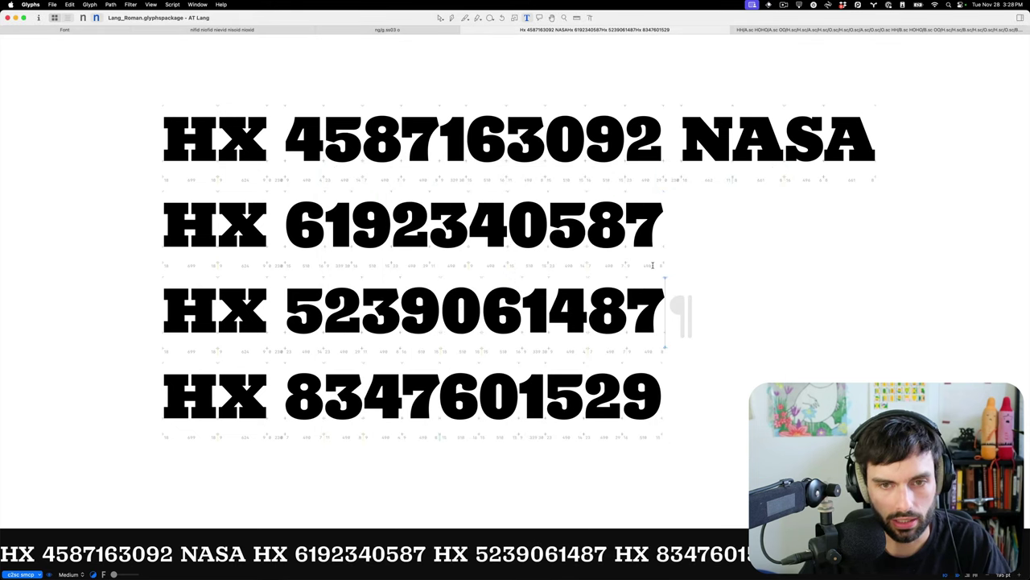
# Bring the Lang_Italic font window forward and open its Font Info features.
pyautogui.hotkey('ctrl', 'Up')
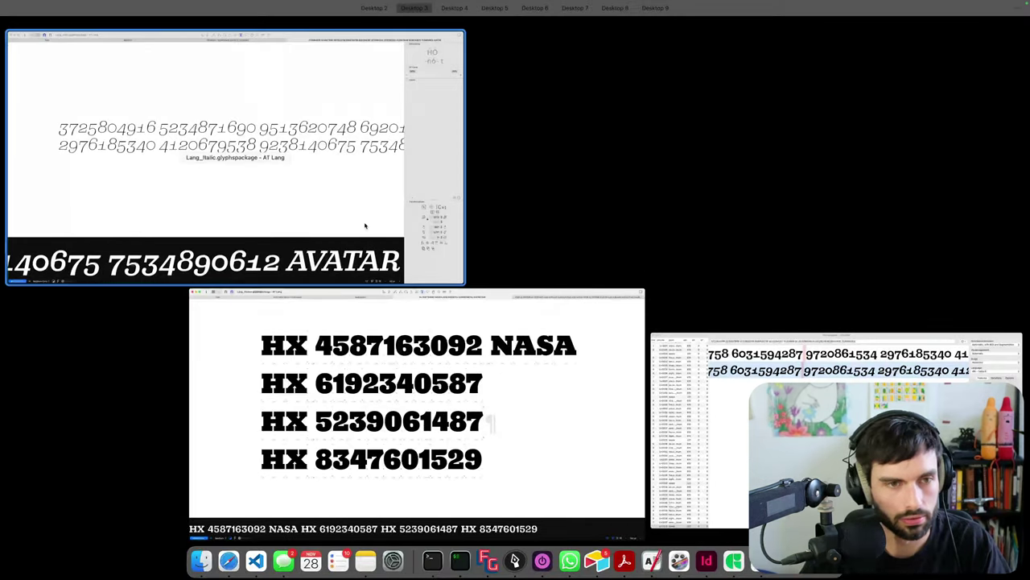
pyautogui.click(365, 226)
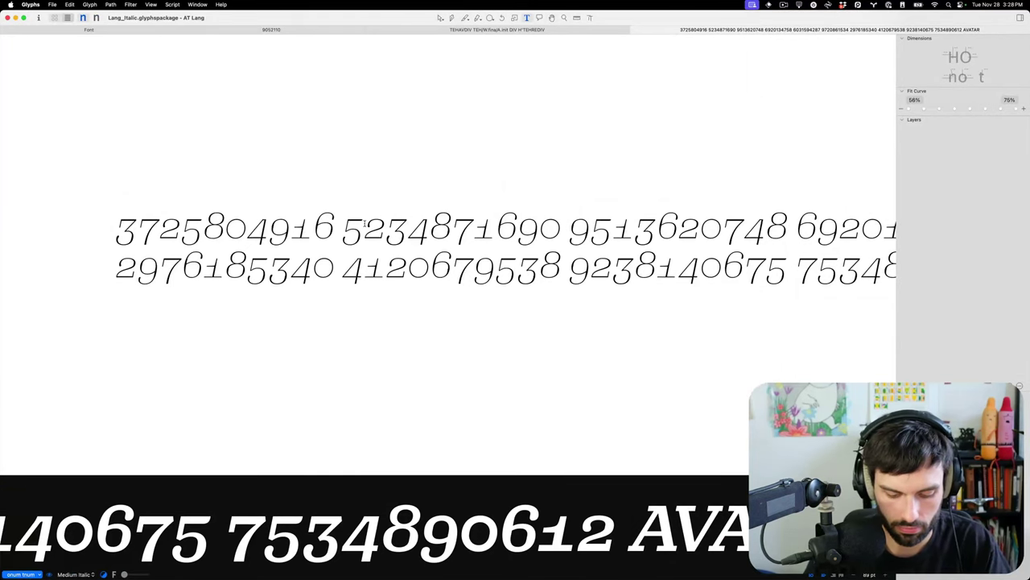
pyautogui.press('super+i')
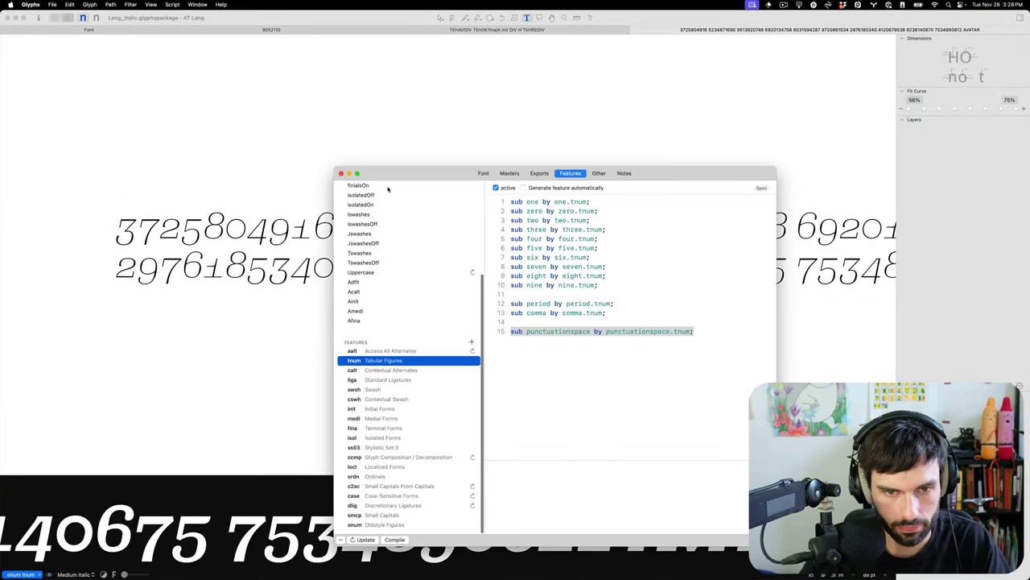
# Delete the figure substitutions from the Italic smcp feature and close the window.
pyautogui.click(379, 515)
pyautogui.scroll(-3, 644, 435)
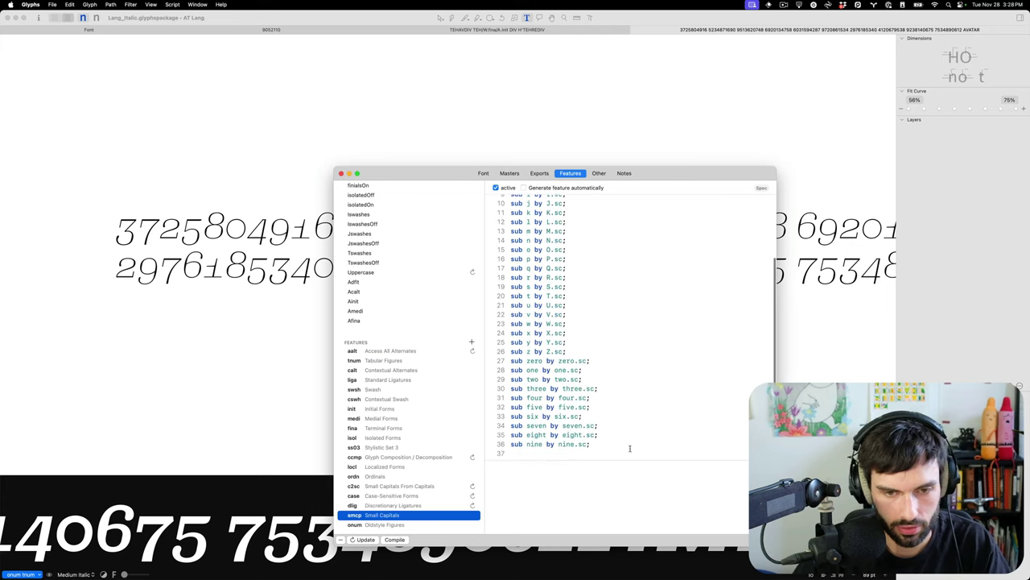
pyautogui.moveTo(612, 454); pyautogui.dragTo(499, 360)
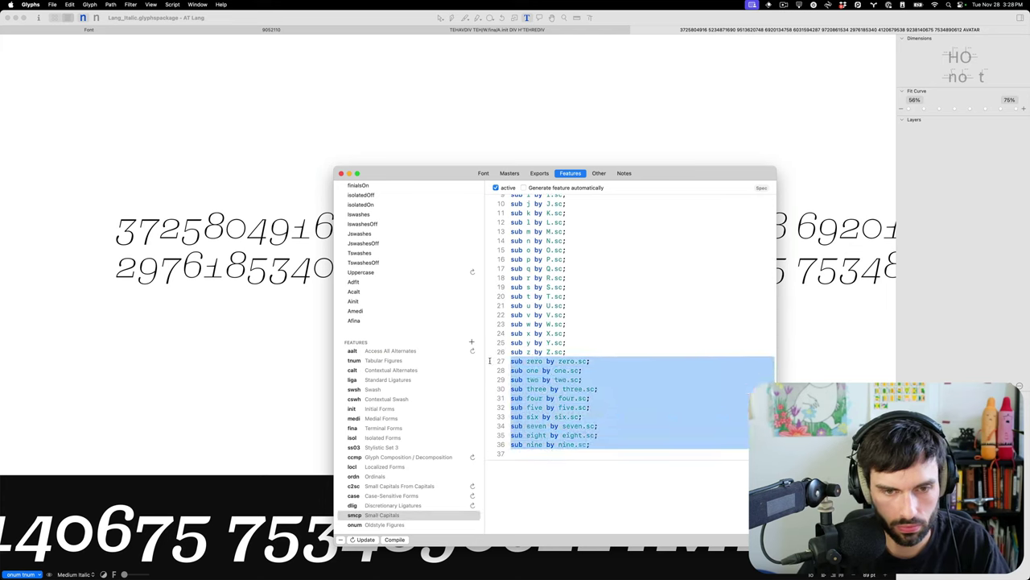
pyautogui.press('BackSpace')
pyautogui.press('super+w')
pyautogui.hscroll(10, 699, 320)
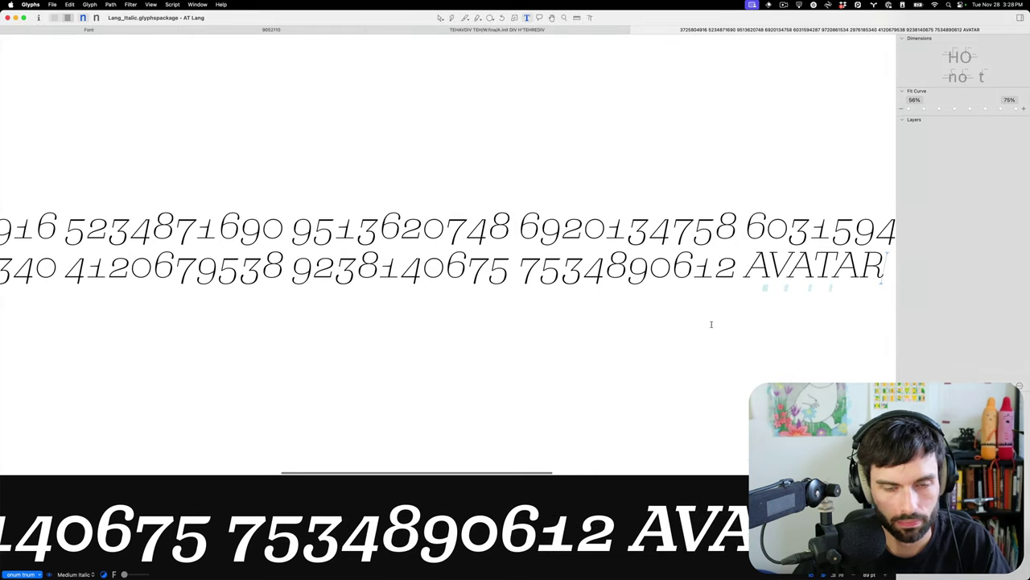
pyautogui.hscroll(1, 639, 315)
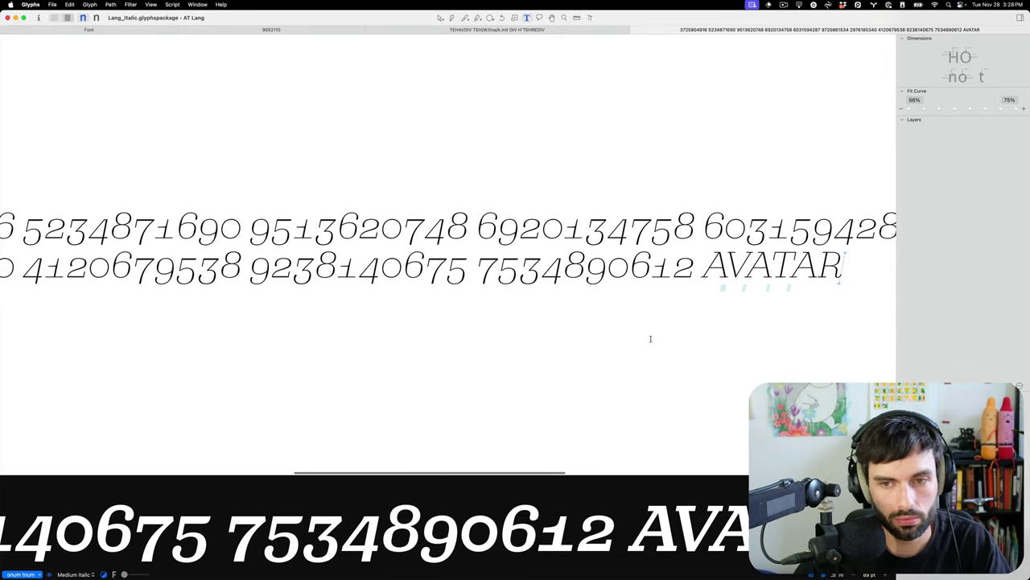
# In Lang_Roman, turn smcp and c2sc off, then turn smcp back on.
pyautogui.press('super+grave')
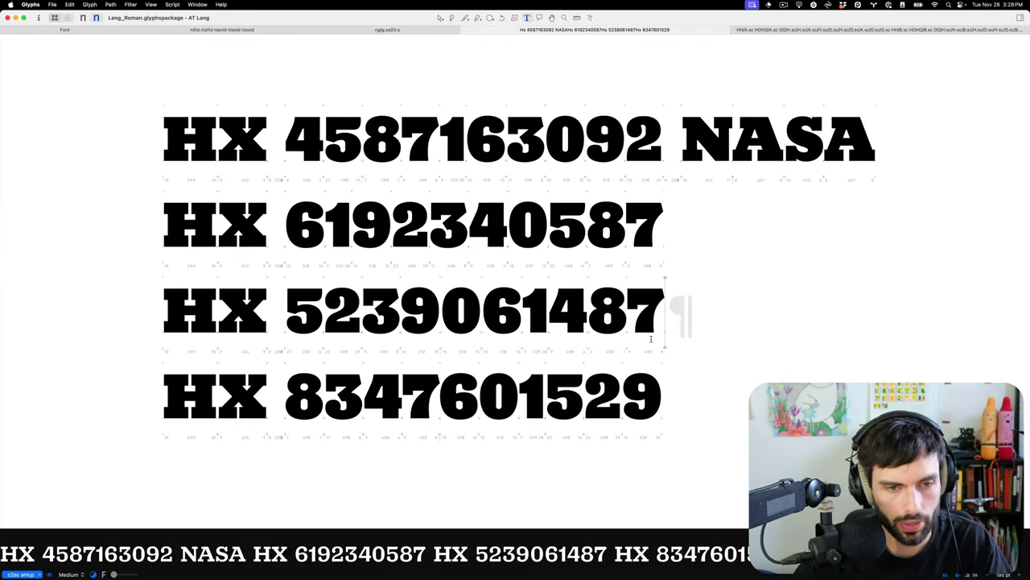
pyautogui.click(17, 574)
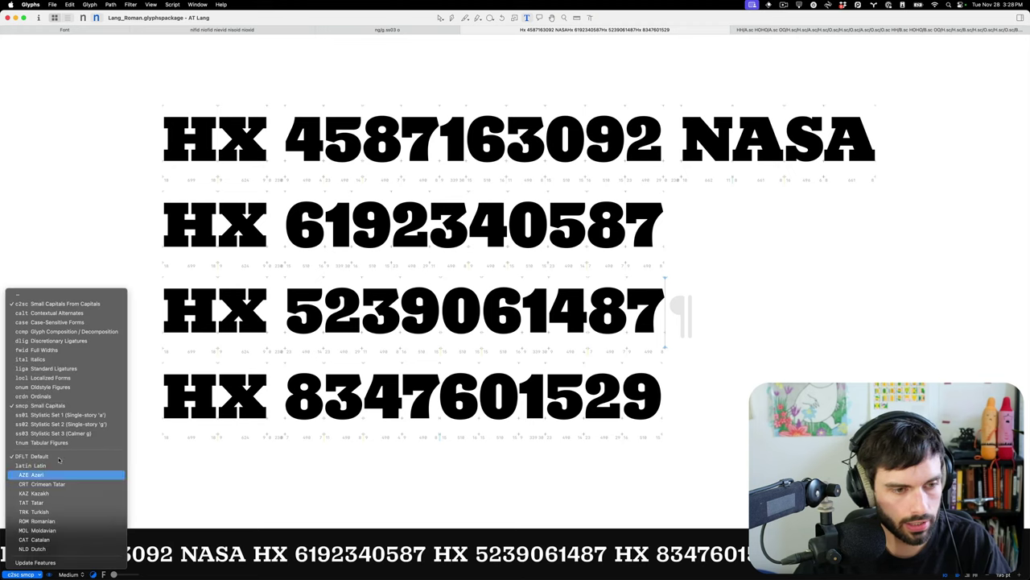
pyautogui.click(53, 406)
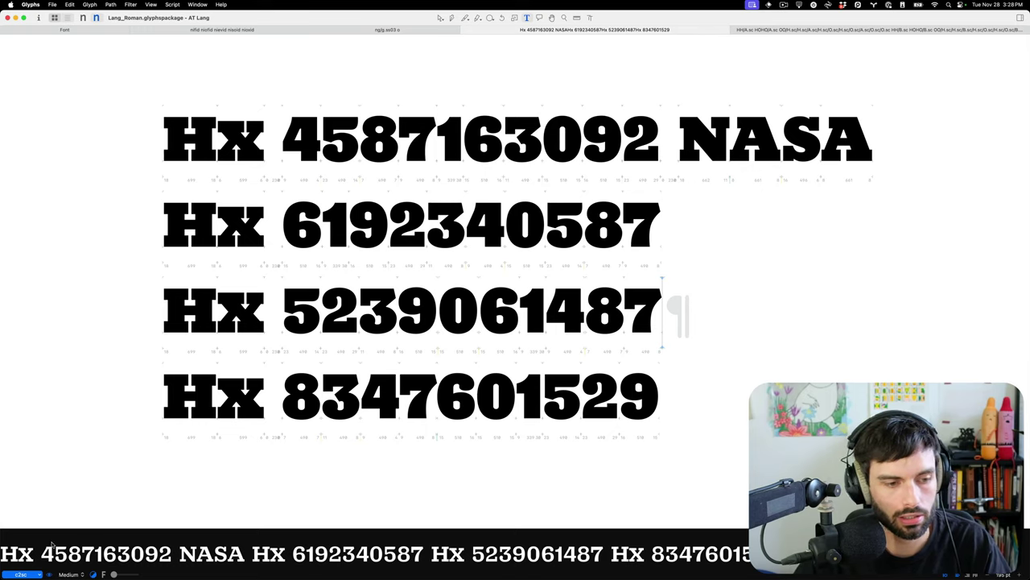
pyautogui.click(24, 574)
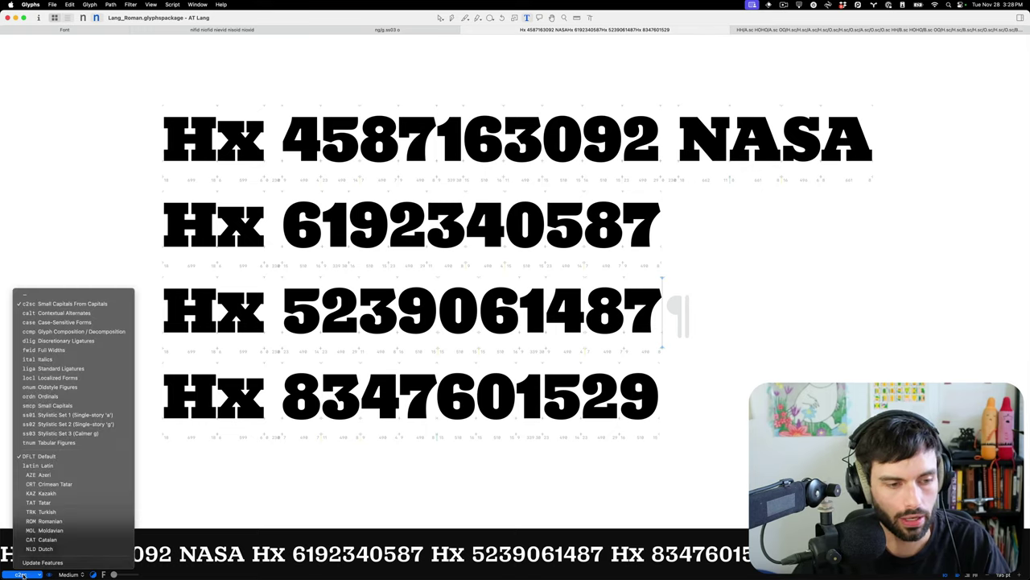
pyautogui.click(89, 305)
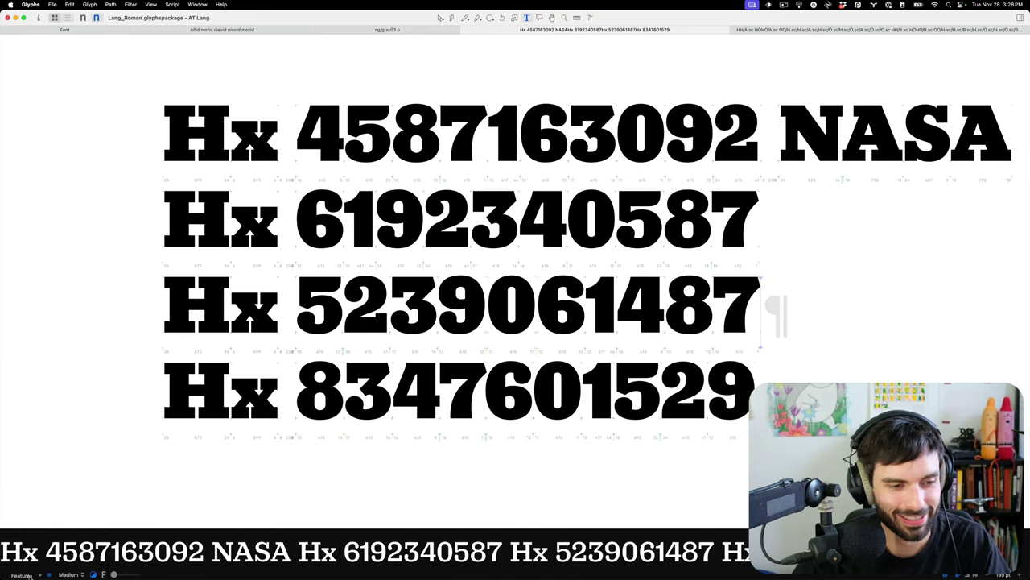
pyautogui.click(20, 574)
pyautogui.click(95, 407)
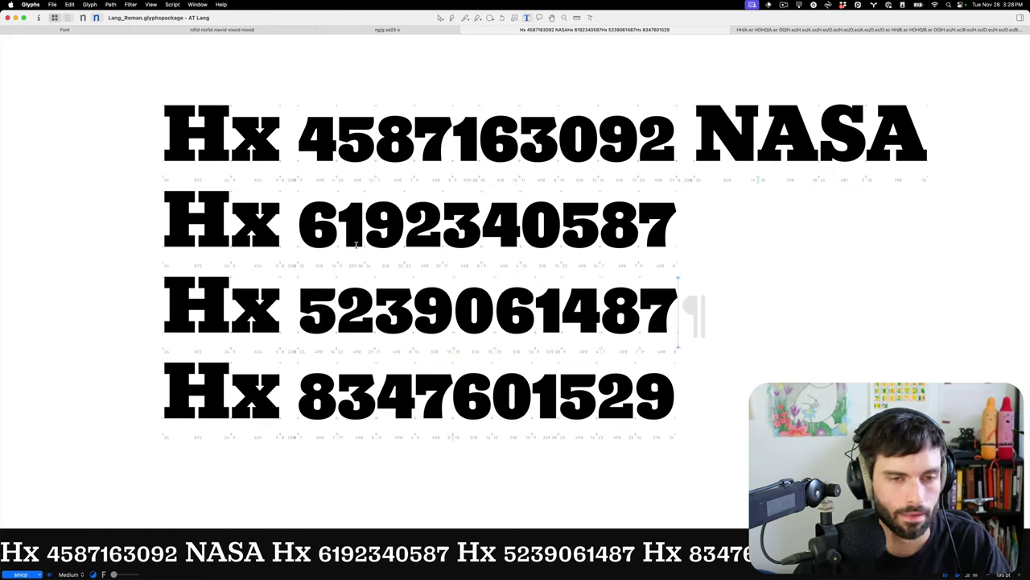
# Inspect the x glyph in line one, then zoom out to show all four lines.
pyautogui.scroll(5, 269, 121)
pyautogui.click(272, 129)
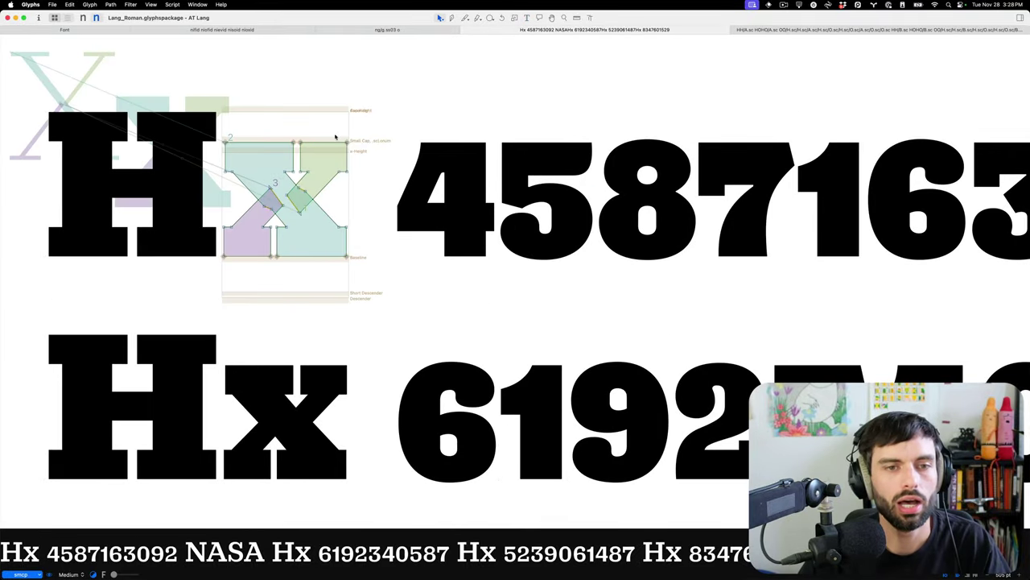
pyautogui.press('Escape')
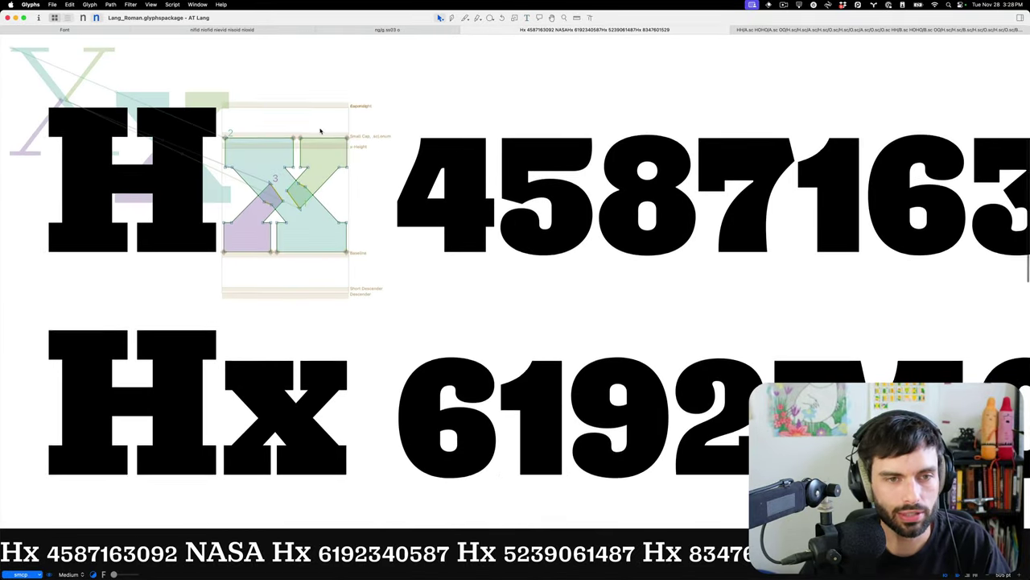
pyautogui.scroll(-3, 320, 129)
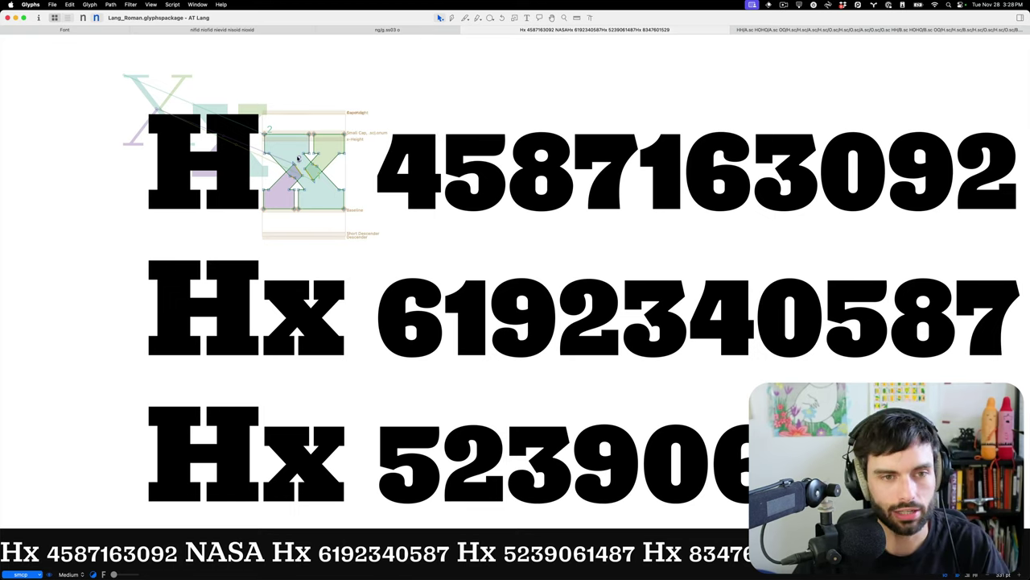
pyautogui.press('t')
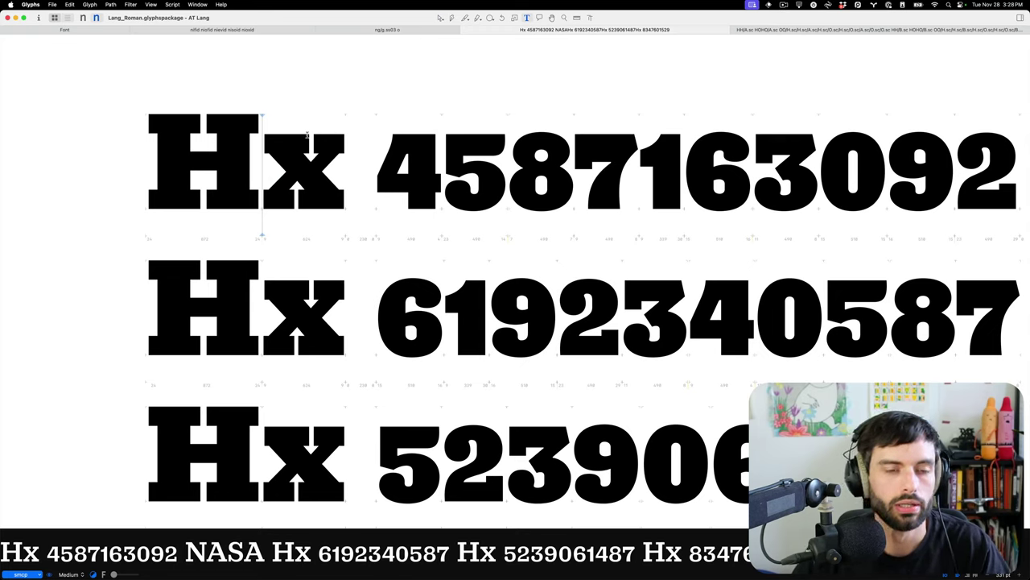
pyautogui.click(333, 131)
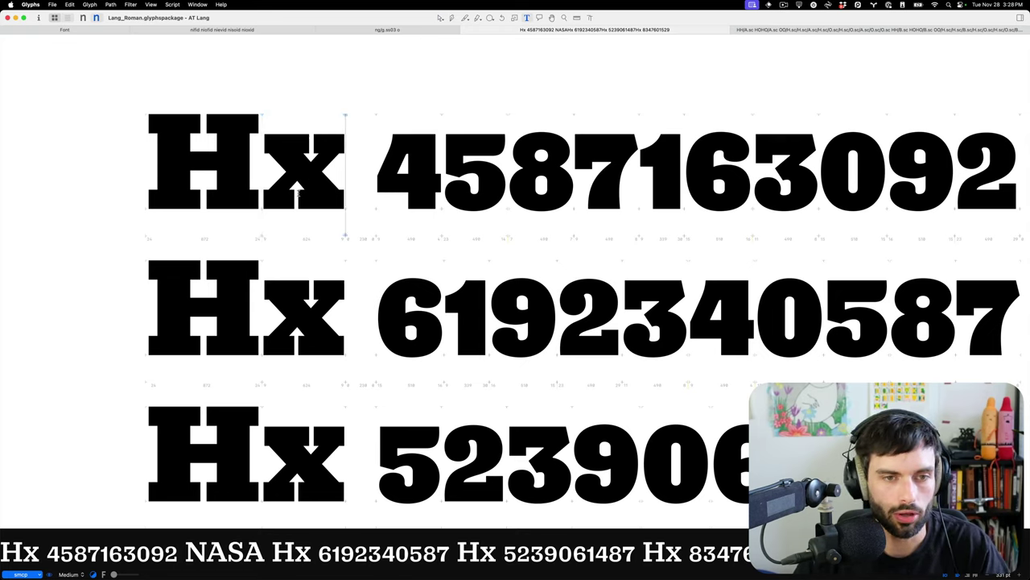
pyautogui.press('super+minus')
# Turn Small Capitals off so the proof shows full-size figures and capitals.
pyautogui.click(25, 574)
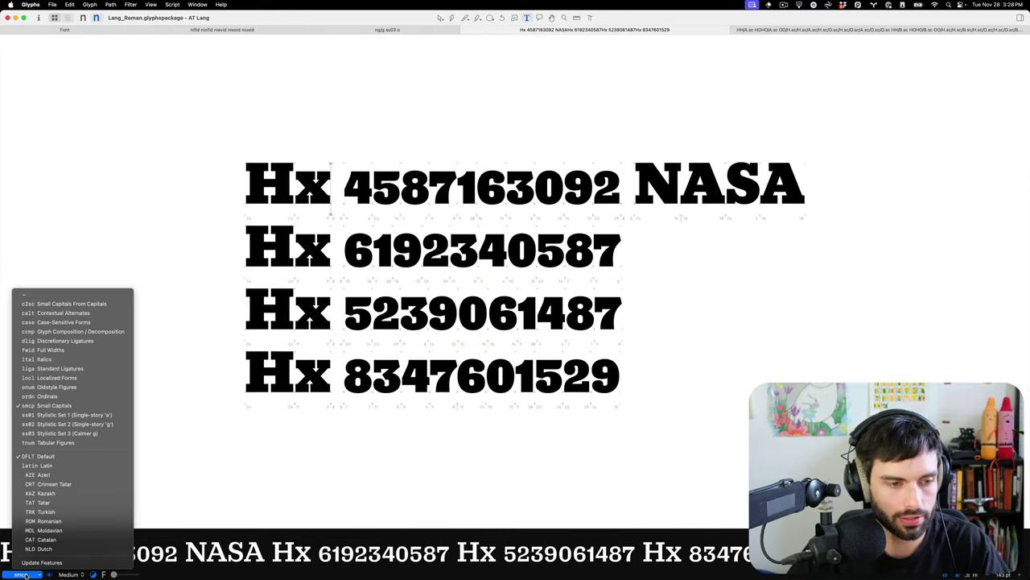
pyautogui.click(52, 405)
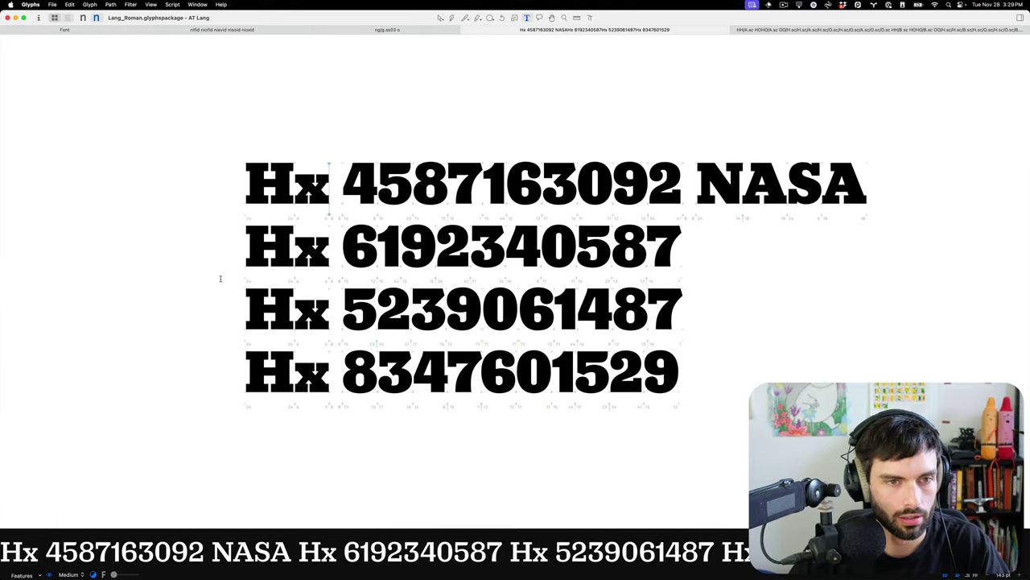
pyautogui.hscroll(-1, 342, 335)
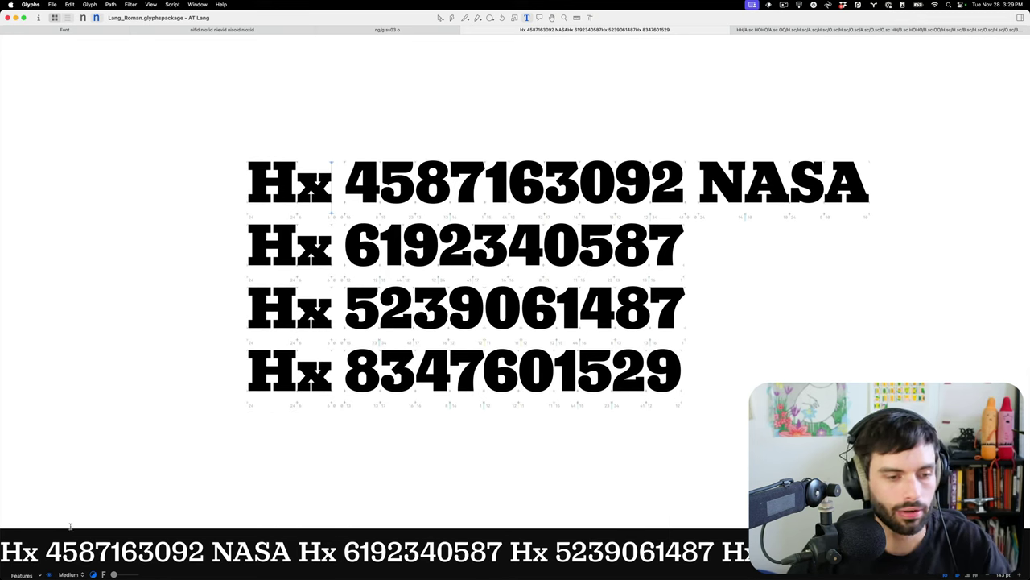
pyautogui.click(24, 574)
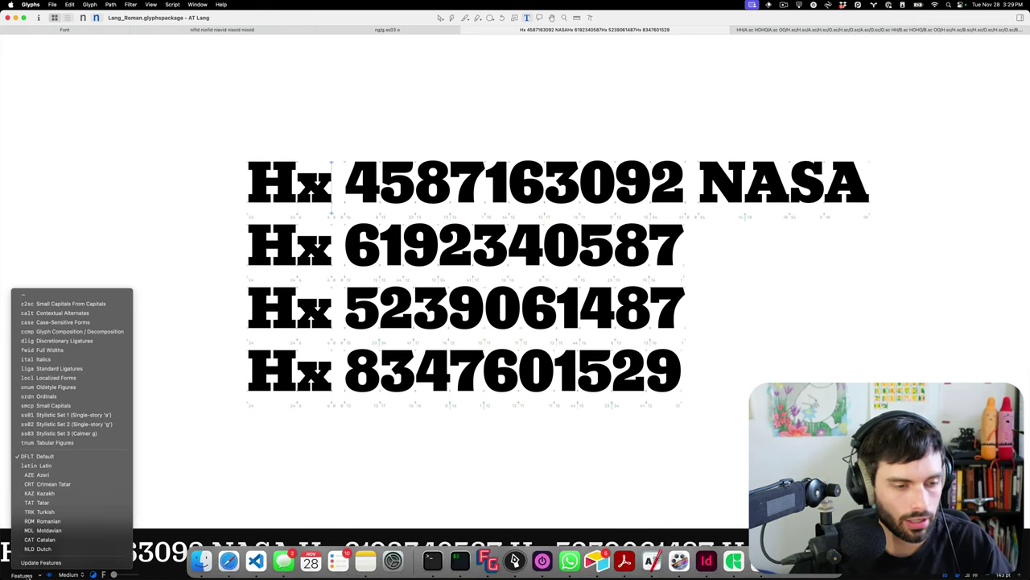
# Apply oldstyle figures and toggle Small Capitals on the NASA line.
pyautogui.click(70, 388)
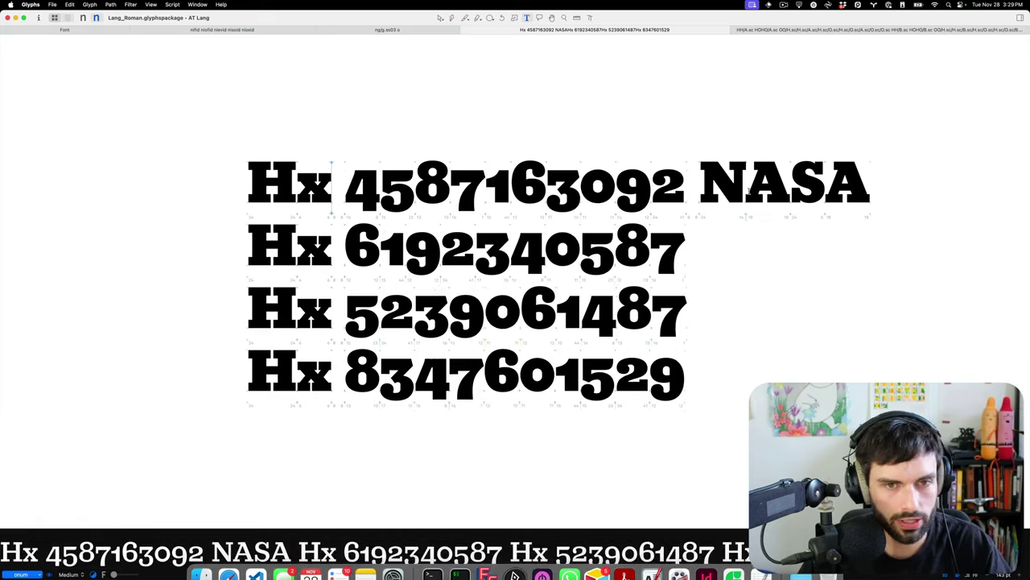
pyautogui.click(879, 191)
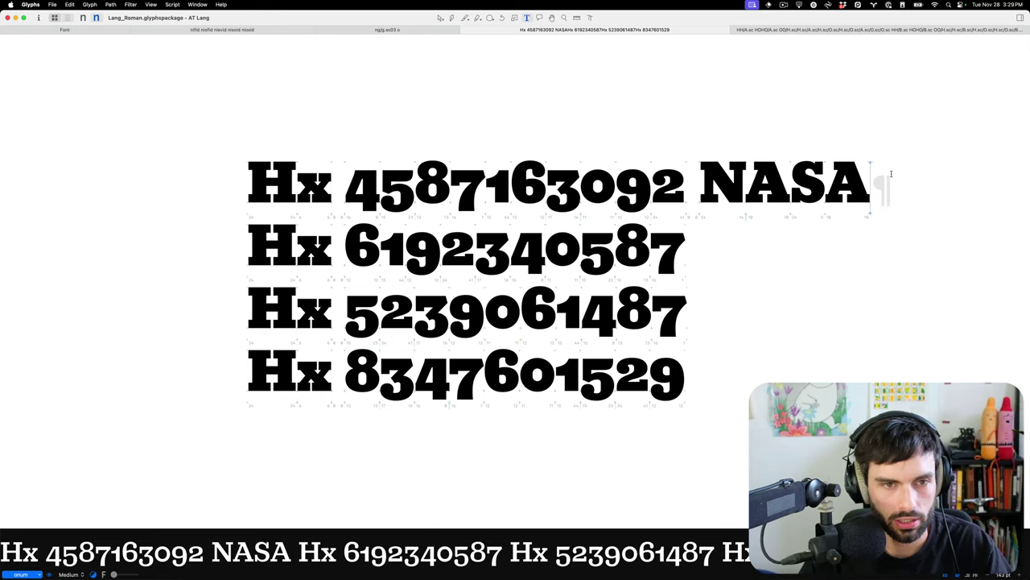
pyautogui.click(35, 573)
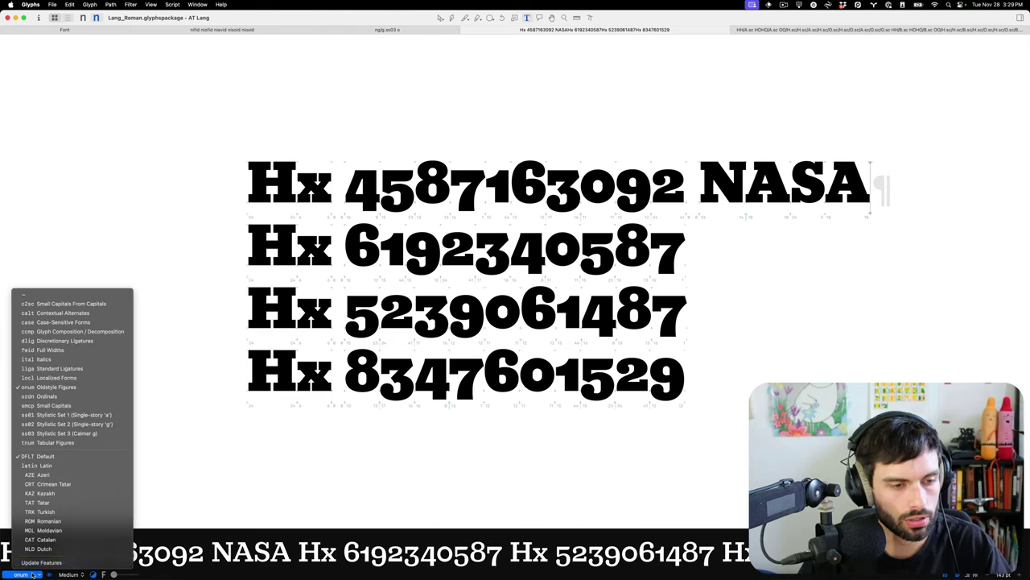
pyautogui.click(81, 406)
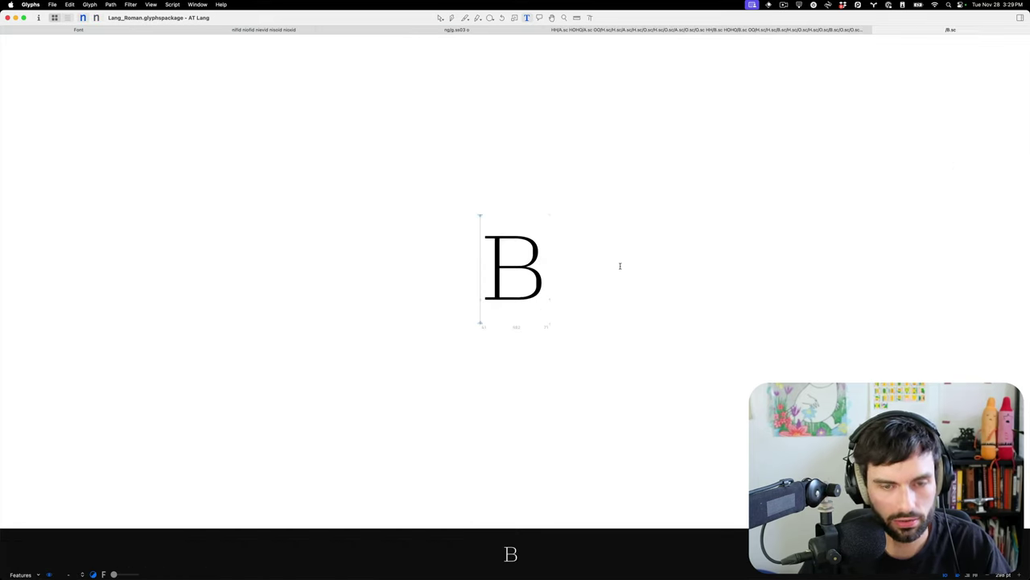
# Set the proof to 'Nasa 123' in small caps and open the font's feature code.
pyautogui.press('BackSpace')
pyautogui.write('123')
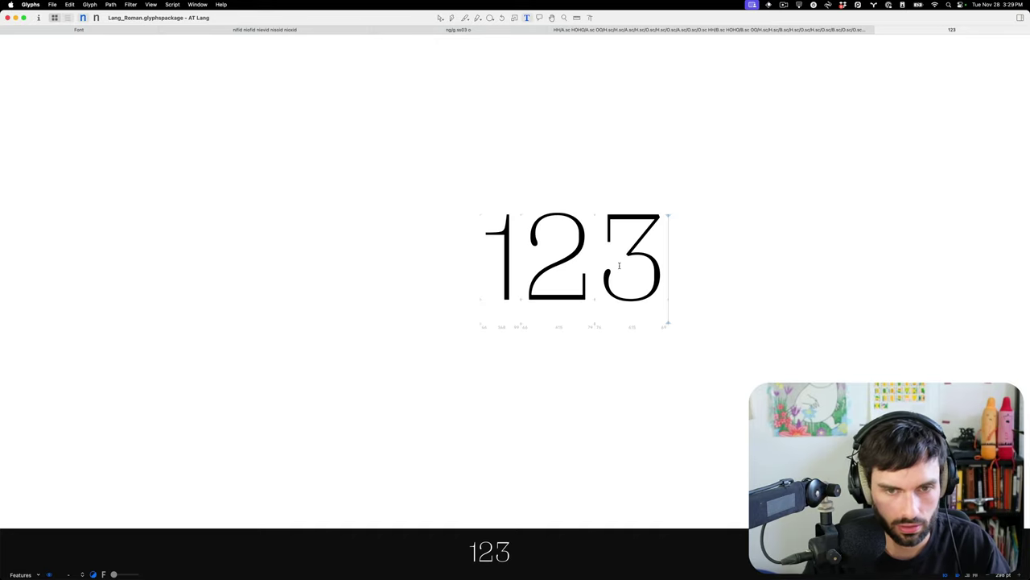
pyautogui.press('Left')
pyautogui.press('Left')
pyautogui.press('Left')
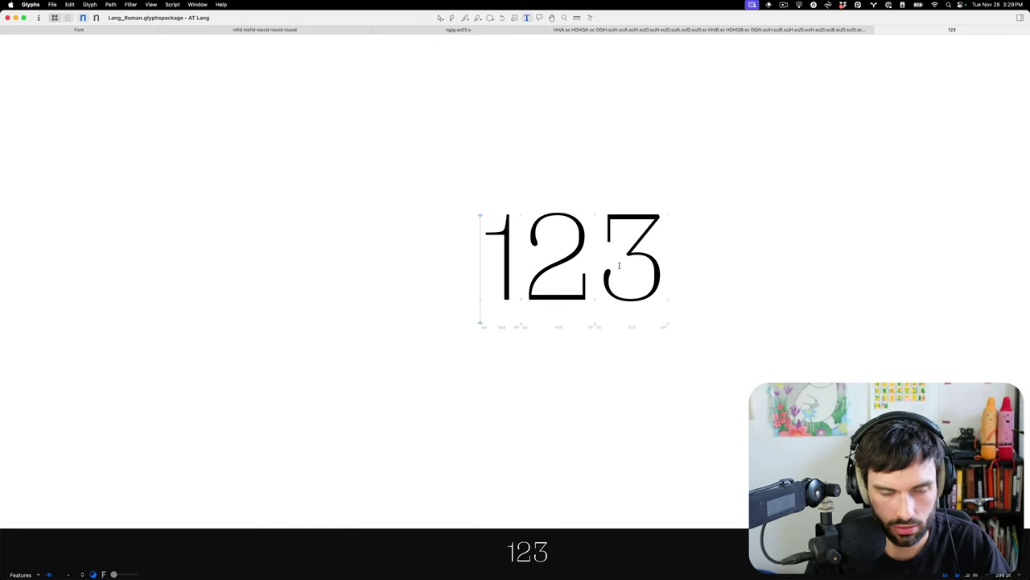
pyautogui.write('Nasa')
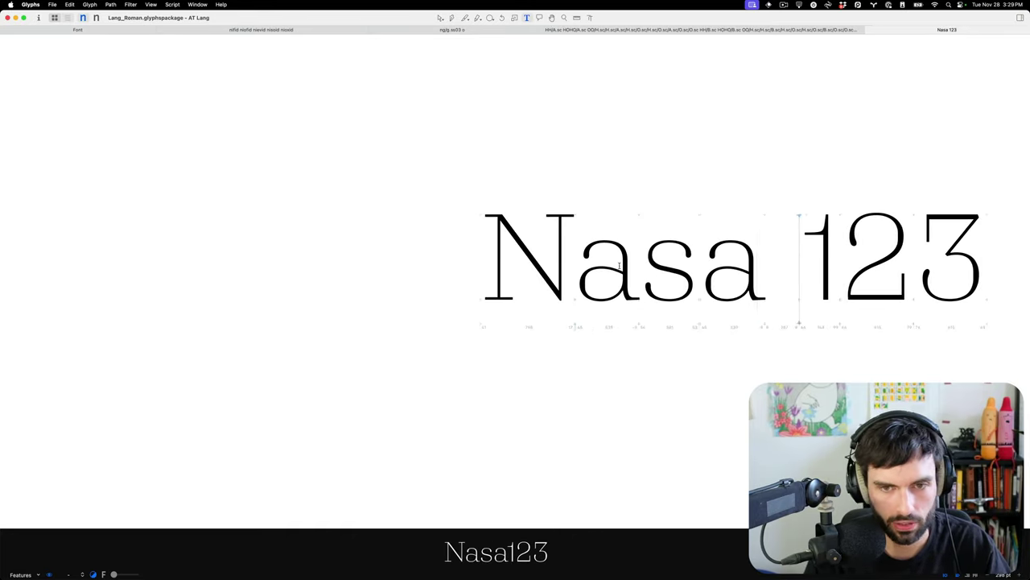
pyautogui.click(25, 574)
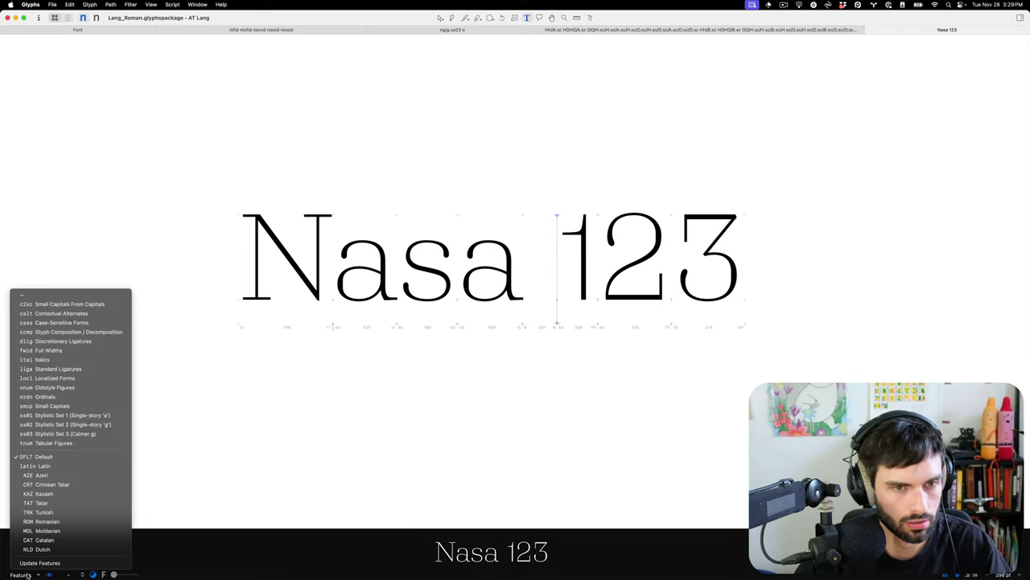
pyautogui.click(90, 407)
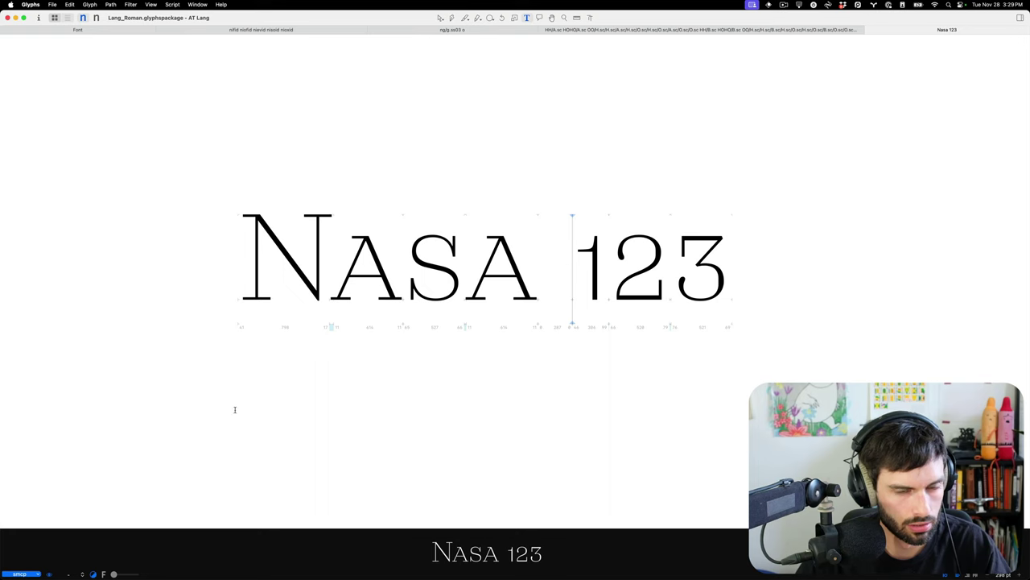
pyautogui.press('super+i')
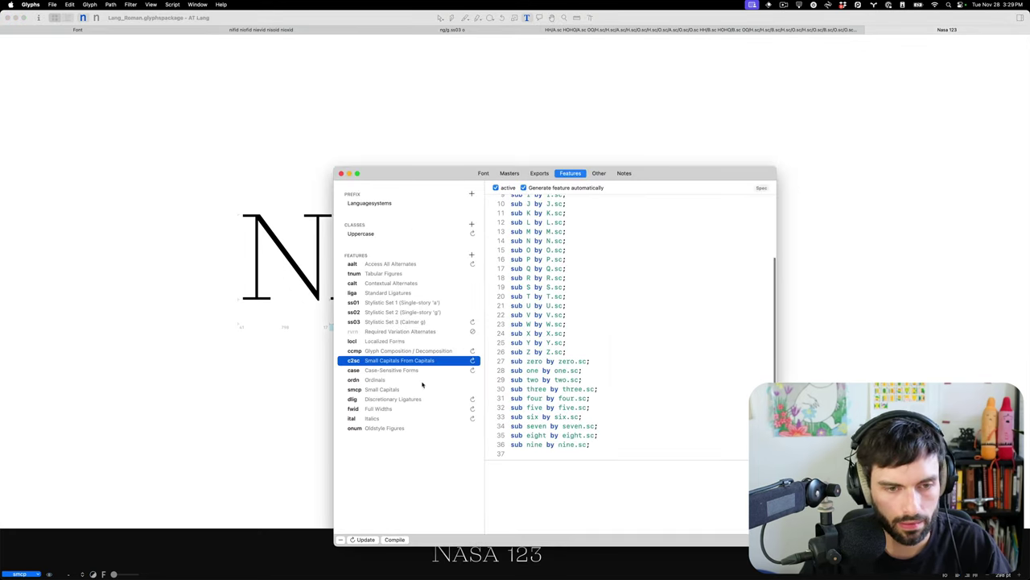
# Compare smcp and c2sc code, close Font Info, and switch Small Capitals off for 'Nasa 123'.
pyautogui.click(395, 388)
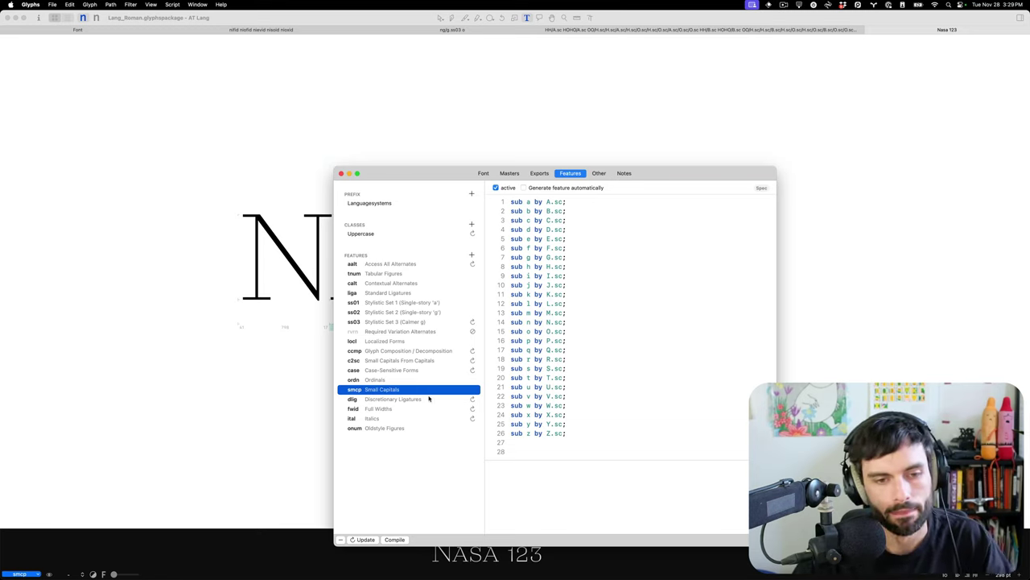
pyautogui.click(424, 361)
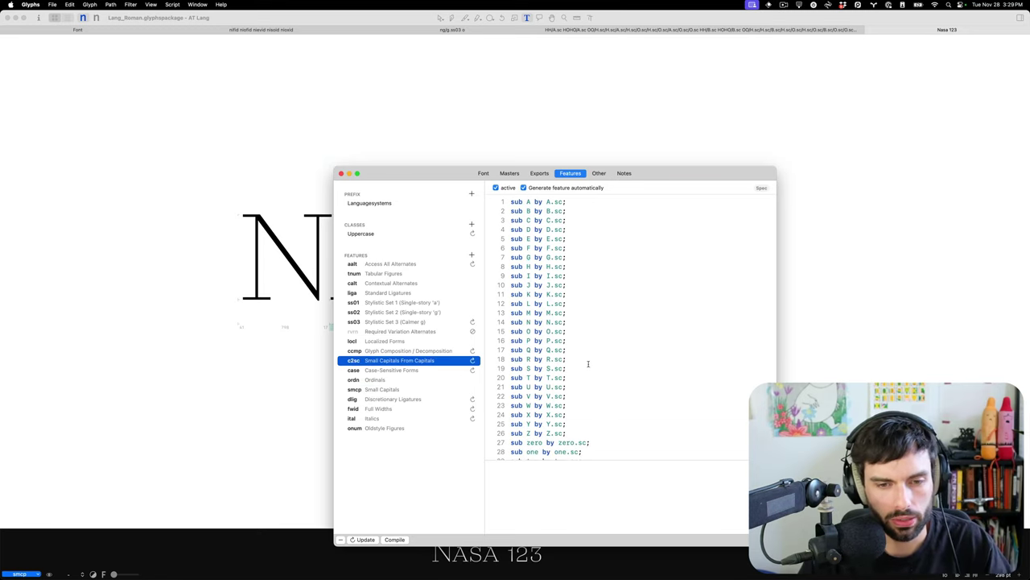
pyautogui.scroll(-4, 588, 363)
pyautogui.press('super+w')
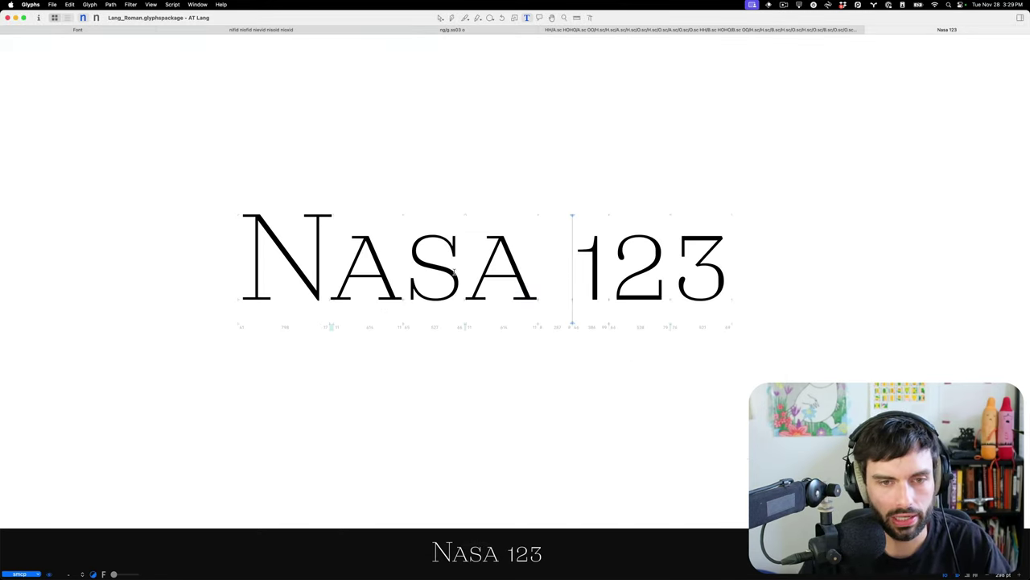
pyautogui.click(10, 573)
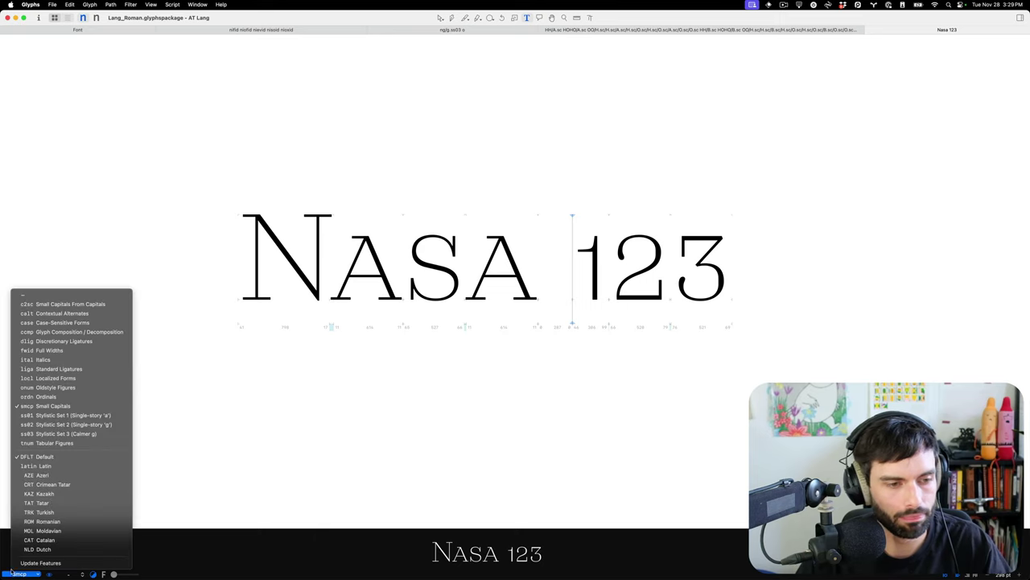
pyautogui.click(82, 409)
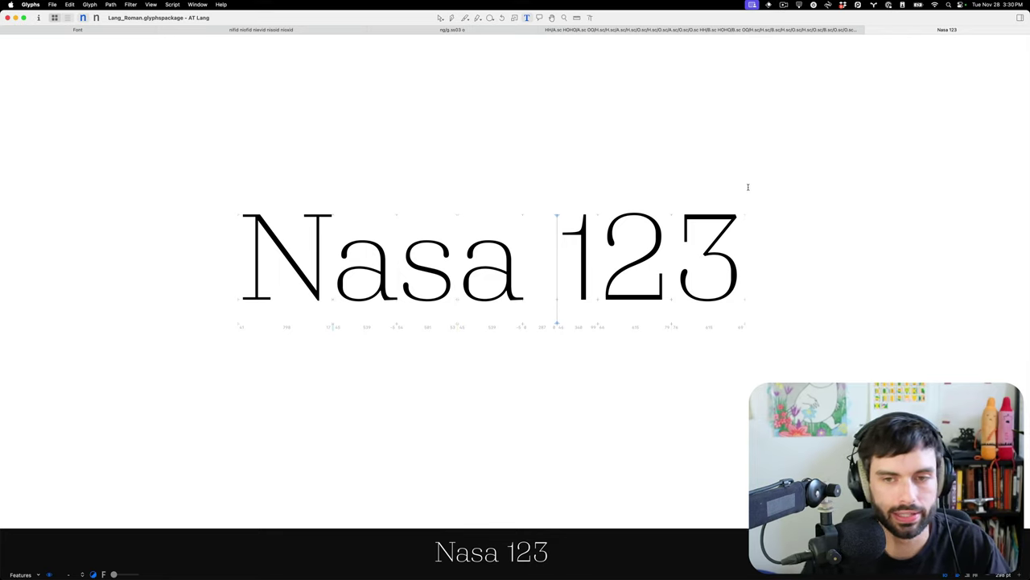
# Replace the 'Nasa 123' text with the pasted HHxHOHOxOO small-cap spacing strings.
pyautogui.click(755, 267)
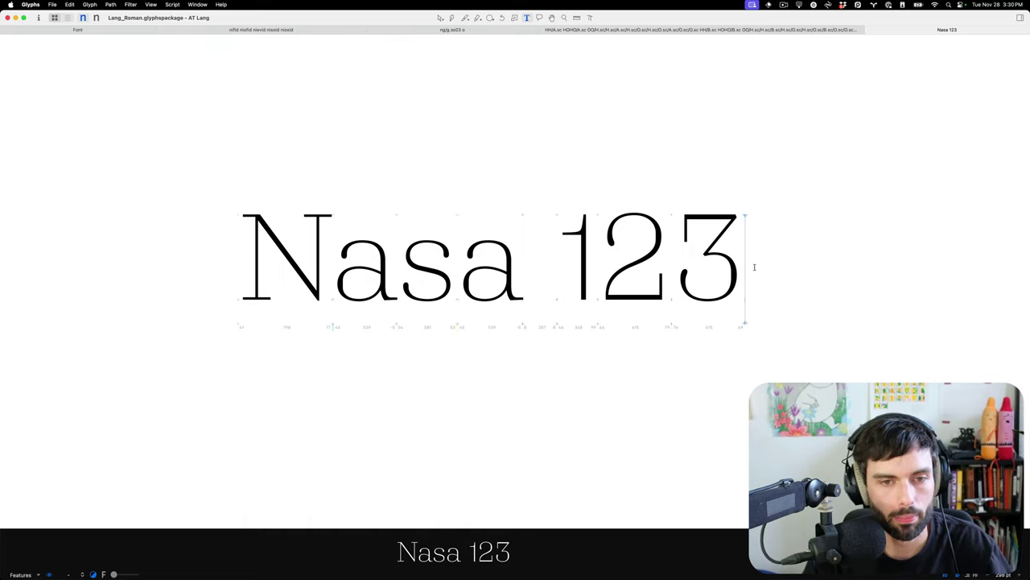
pyautogui.press('BackSpace')
pyautogui.press('BackSpace')
pyautogui.press('BackSpace')
pyautogui.press('BackSpace')
pyautogui.press('BackSpace')
pyautogui.press('BackSpace')
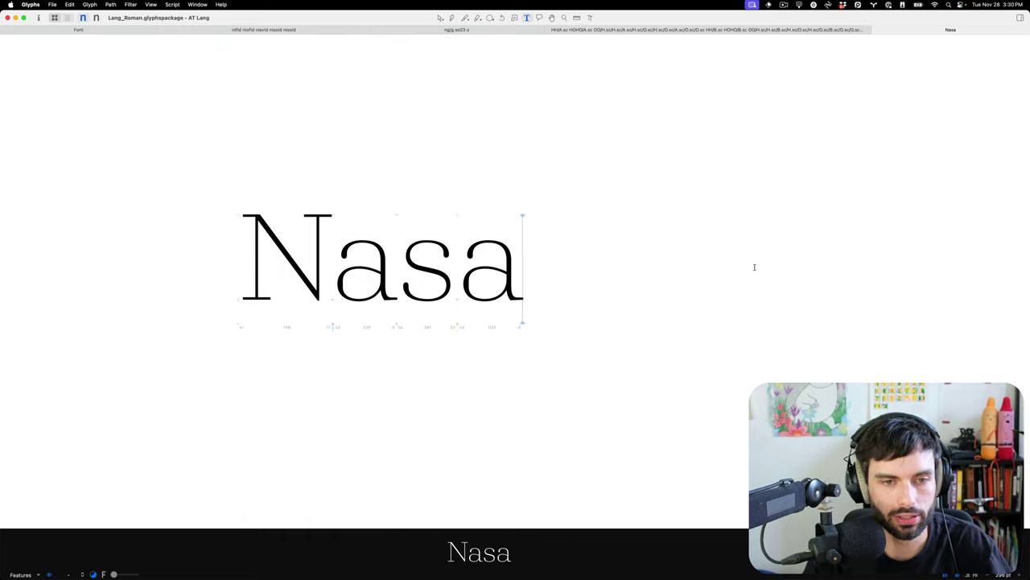
pyautogui.press('BackSpace')
pyautogui.press('BackSpace')
pyautogui.press('super+v')
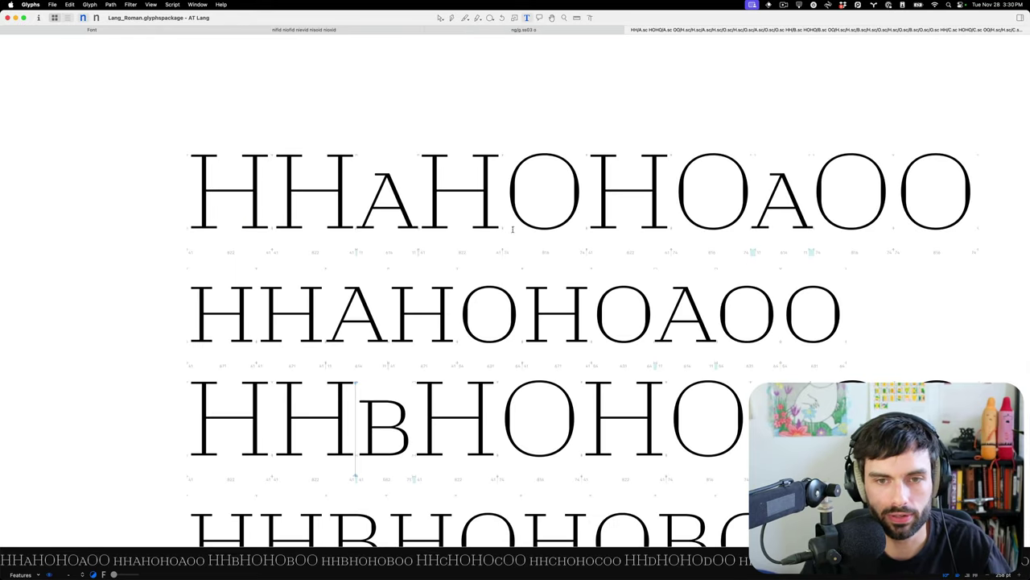
pyautogui.scroll(-5, 492, 217)
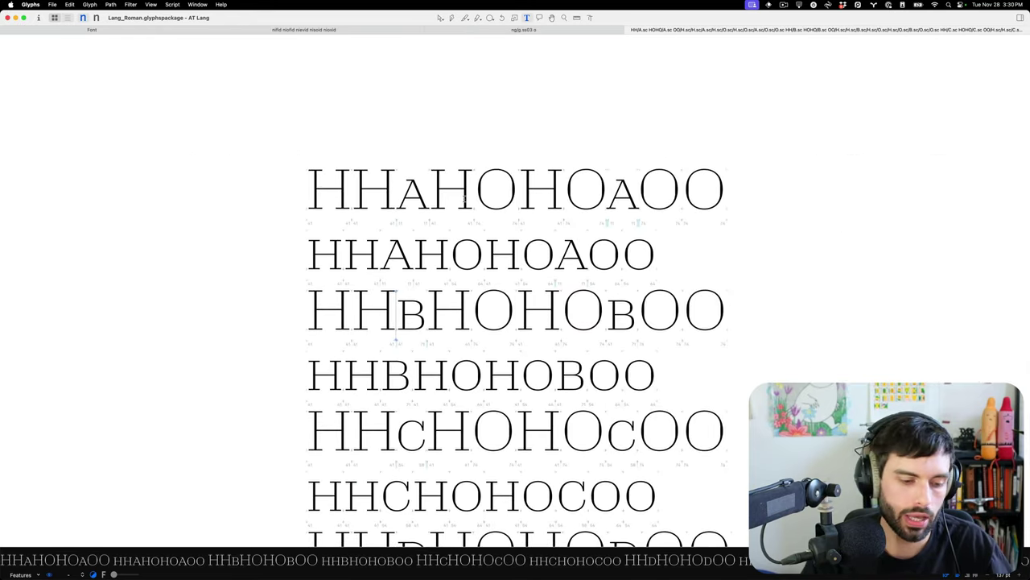
pyautogui.hscroll(1, 464, 199)
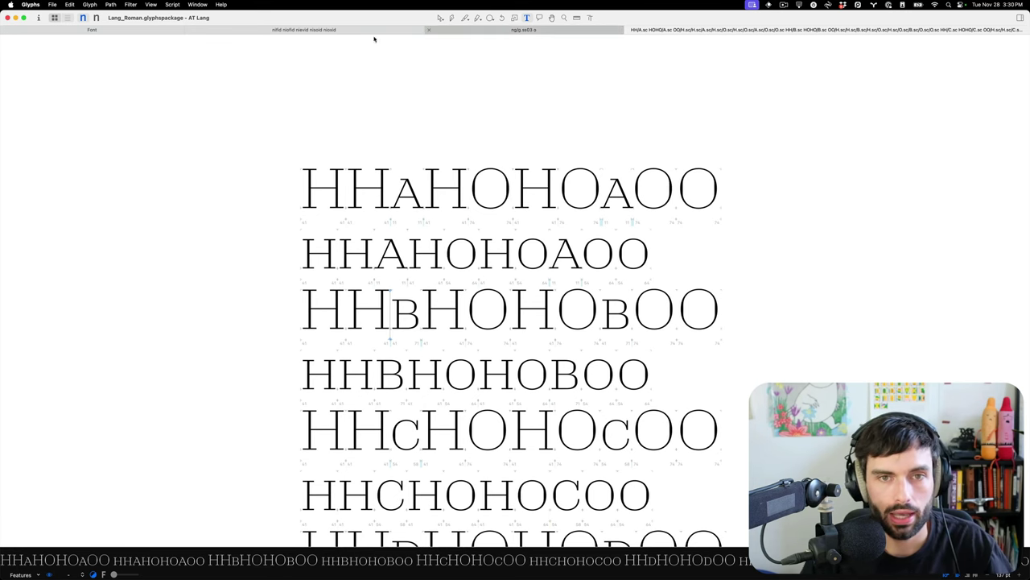
# In the font overview, select the figure glyphs 0 through 9 as one range.
pyautogui.click(113, 31)
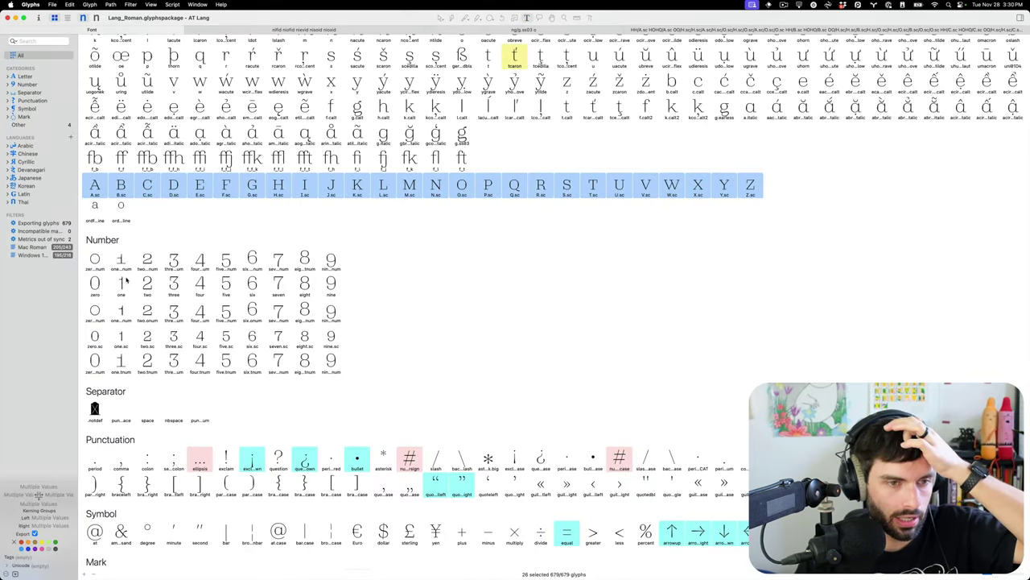
pyautogui.scroll(-1, 123, 342)
pyautogui.click(123, 341)
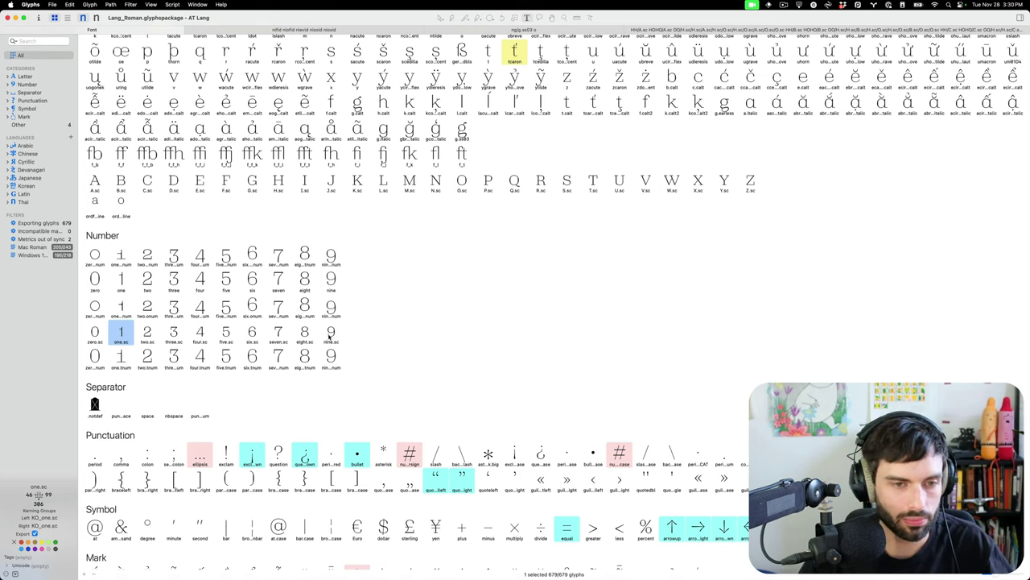
pyautogui.click(95, 279)
pyautogui.keyDown('shift'); pyautogui.click(332, 282); pyautogui.keyUp('shift')
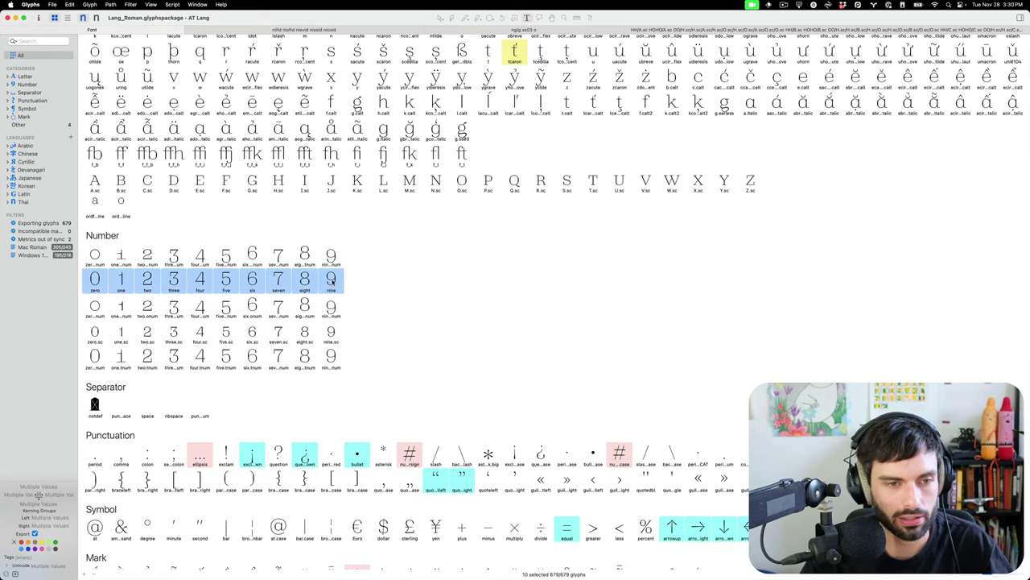
# Open the ten figures in a new edit tab and inspect the zero's info and metrics.
pyautogui.doubleClick(332, 282)
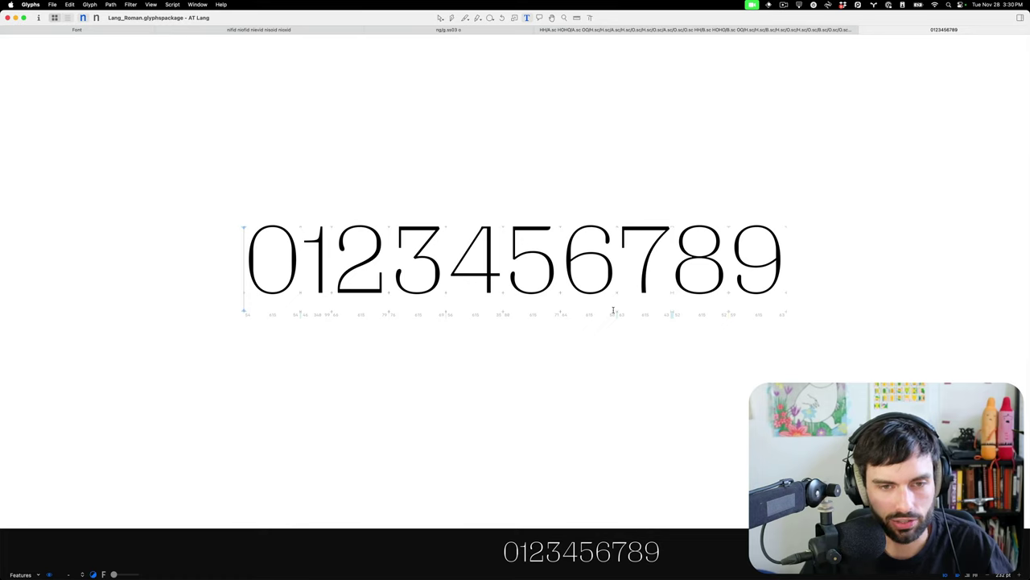
pyautogui.scroll(2, 612, 309)
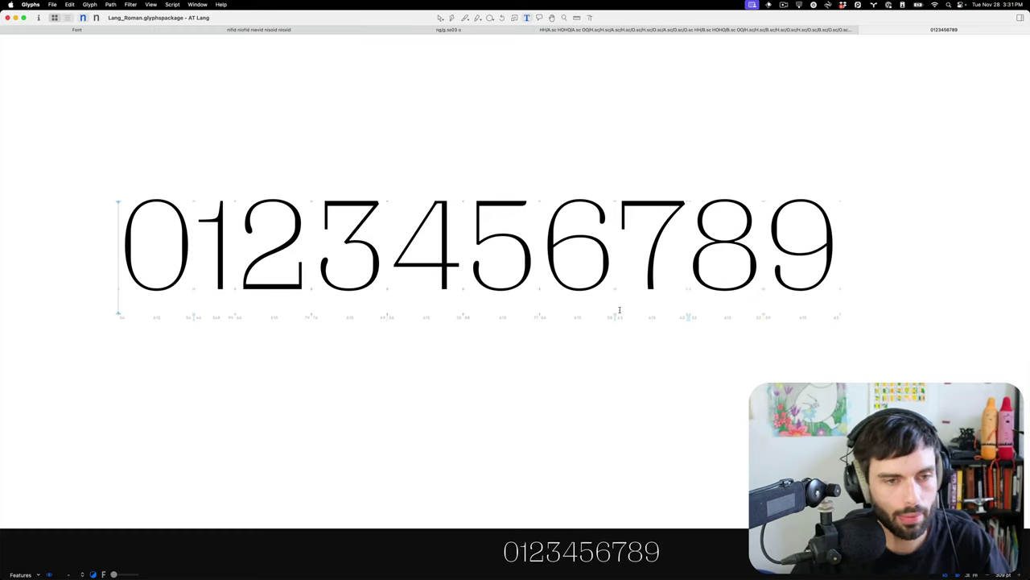
pyautogui.doubleClick(144, 225)
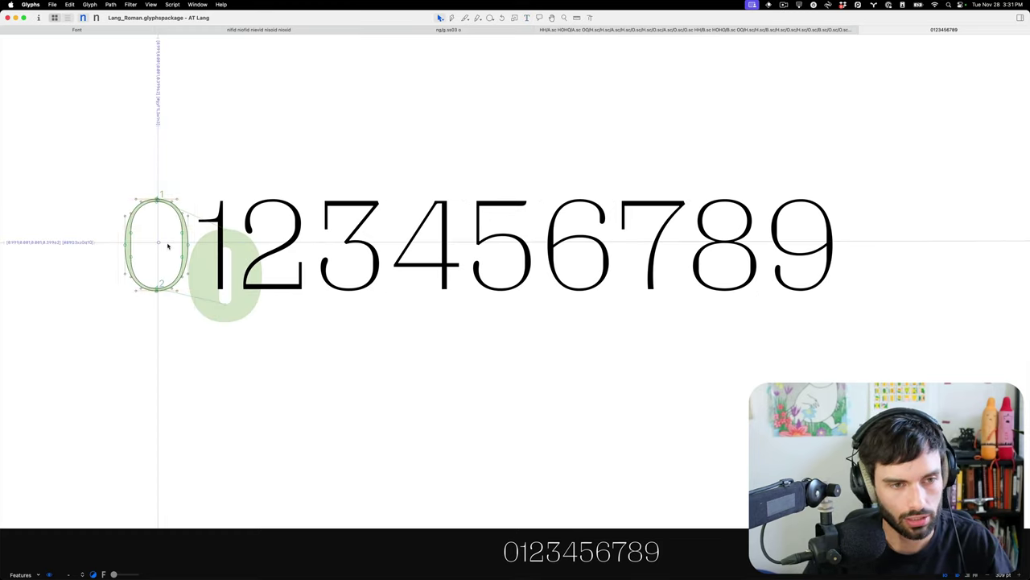
pyautogui.press('super+shift+i')
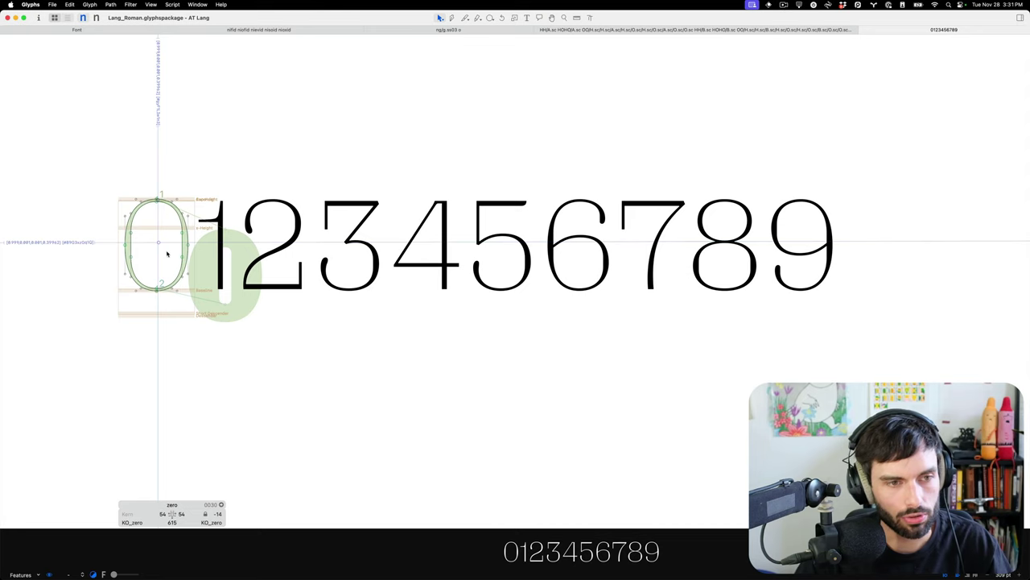
pyautogui.press('t')
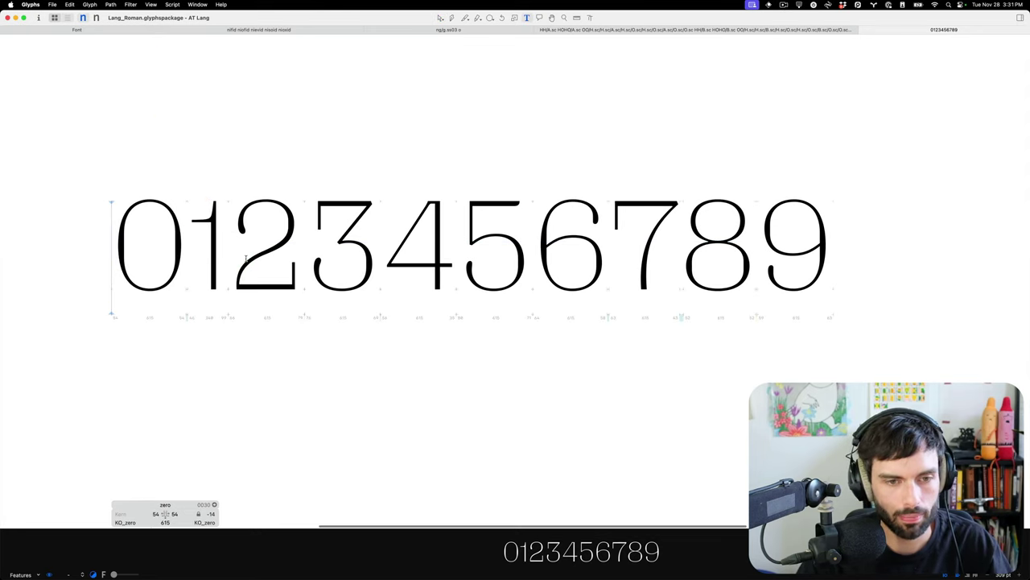
# Compare the figures between thin and heavy masters, ending on heavy, and remove a stray semicolon.
pyautogui.press('super+2')
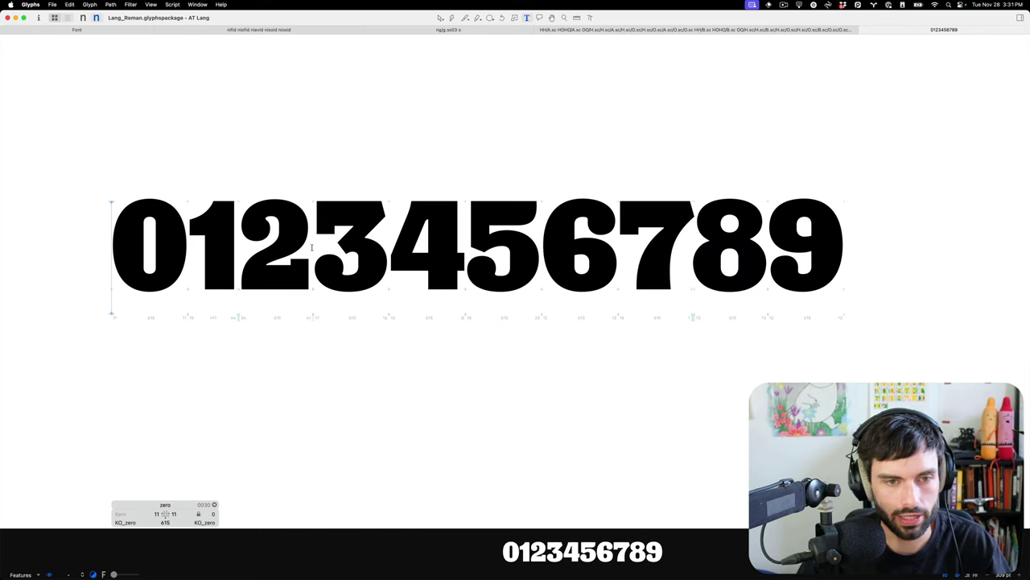
pyautogui.write(';')
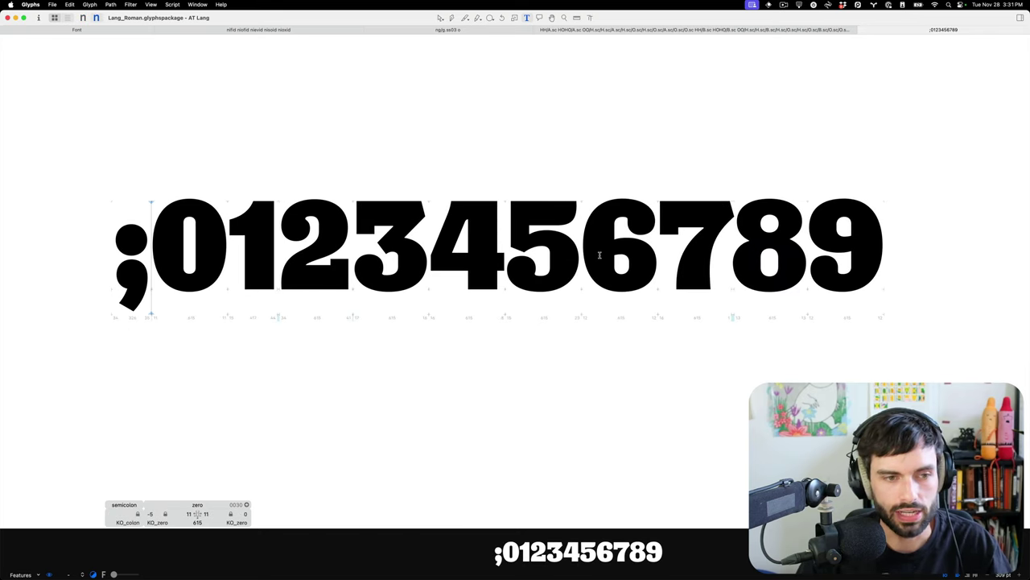
pyautogui.press('BackSpace')
pyautogui.press('super+1')
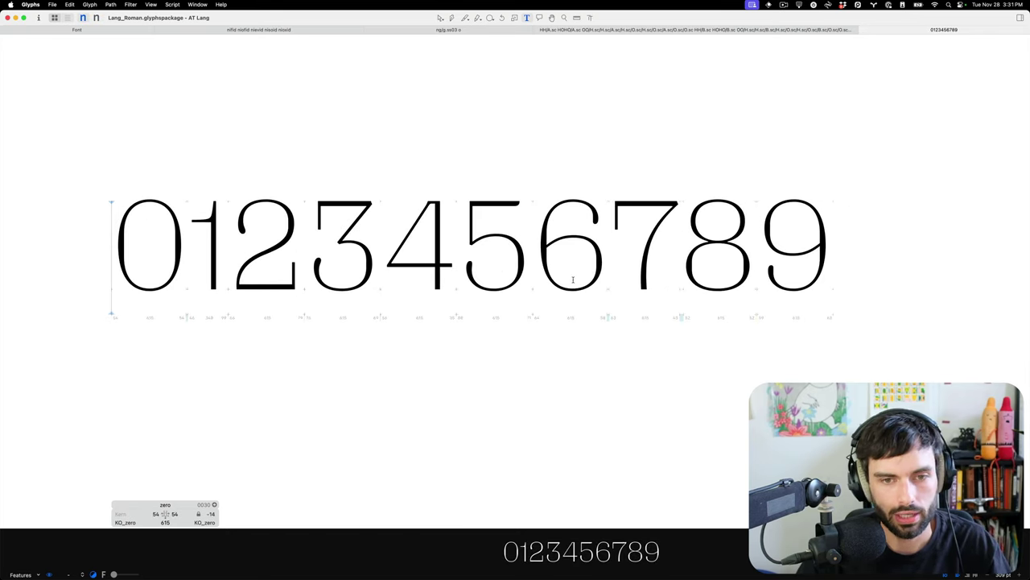
pyautogui.press('super+2')
pyautogui.press('super+1')
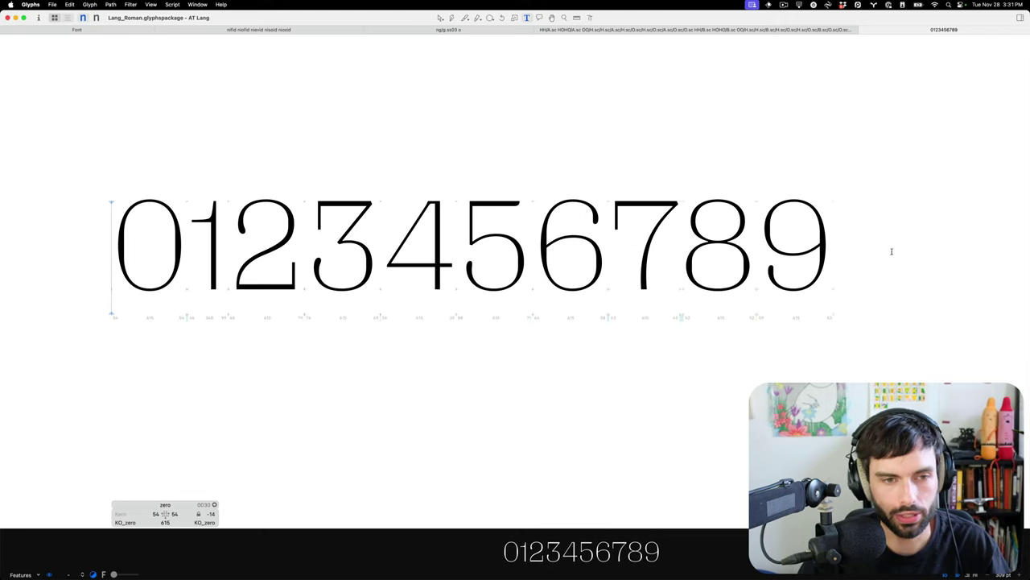
pyautogui.press('super+2')
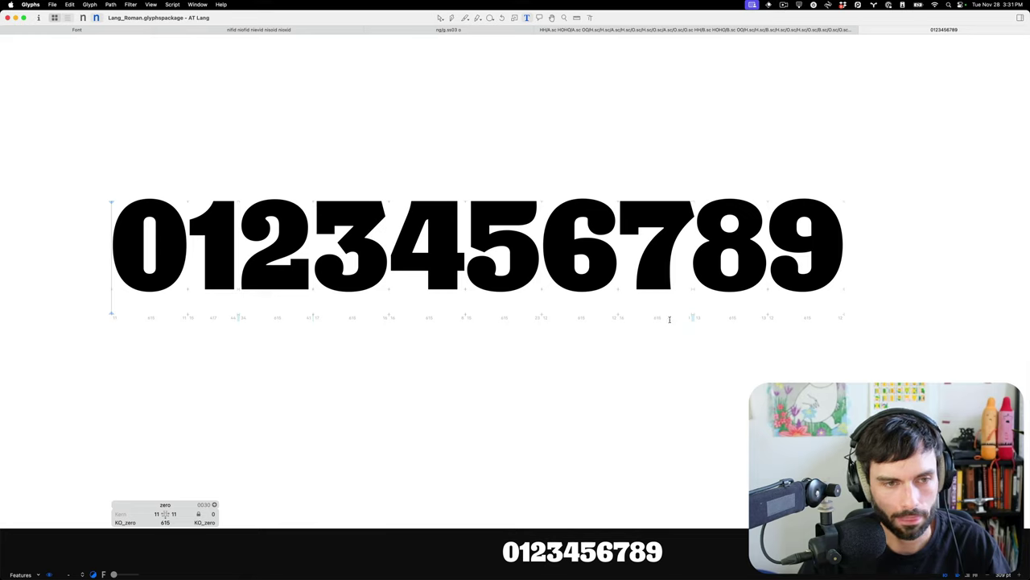
# Enable Tabular Figures and check the spacing of the tabular 9.
pyautogui.click(33, 575)
pyautogui.click(81, 445)
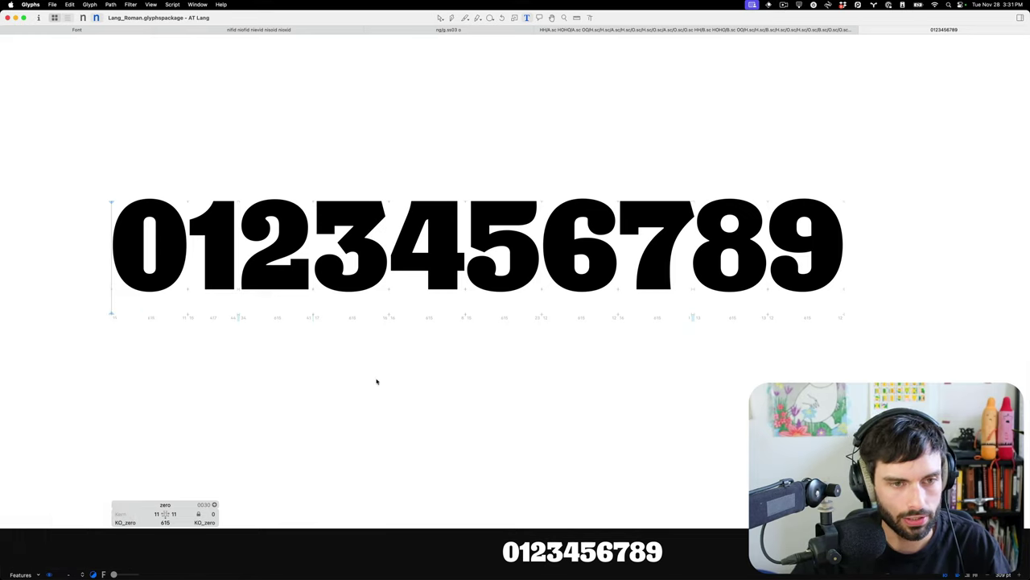
pyautogui.click(730, 246)
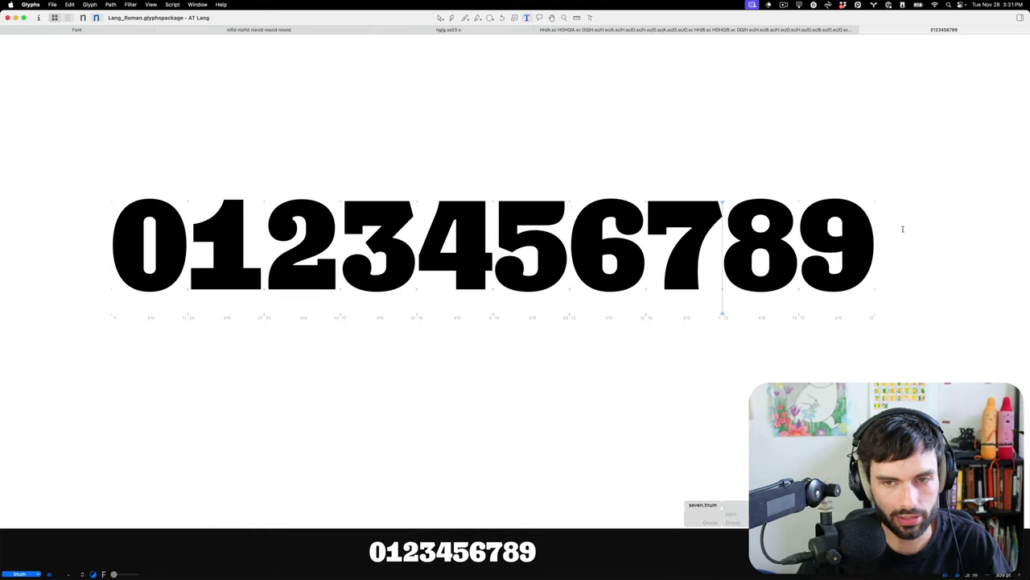
pyautogui.doubleClick(851, 240)
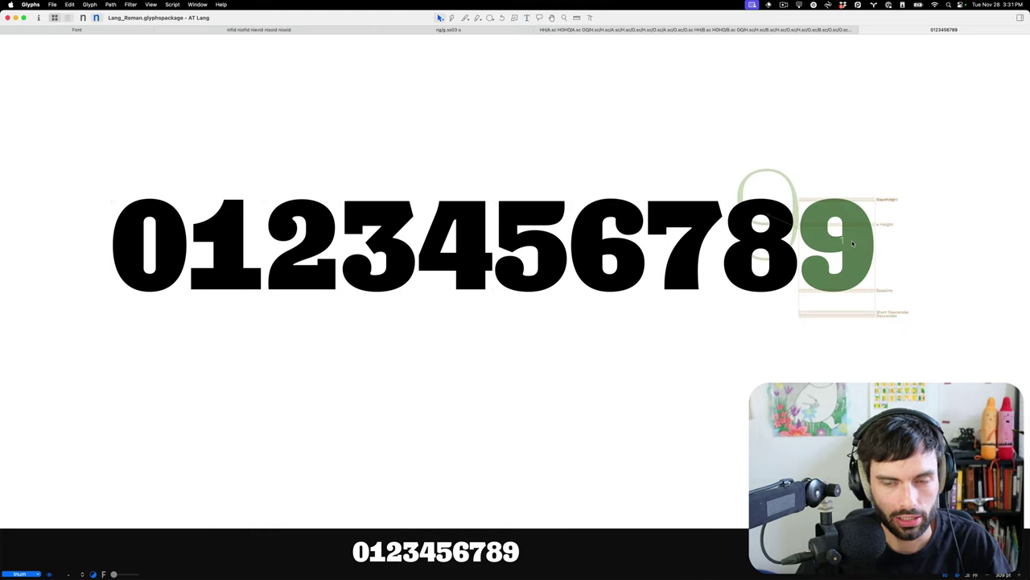
pyautogui.press('Escape')
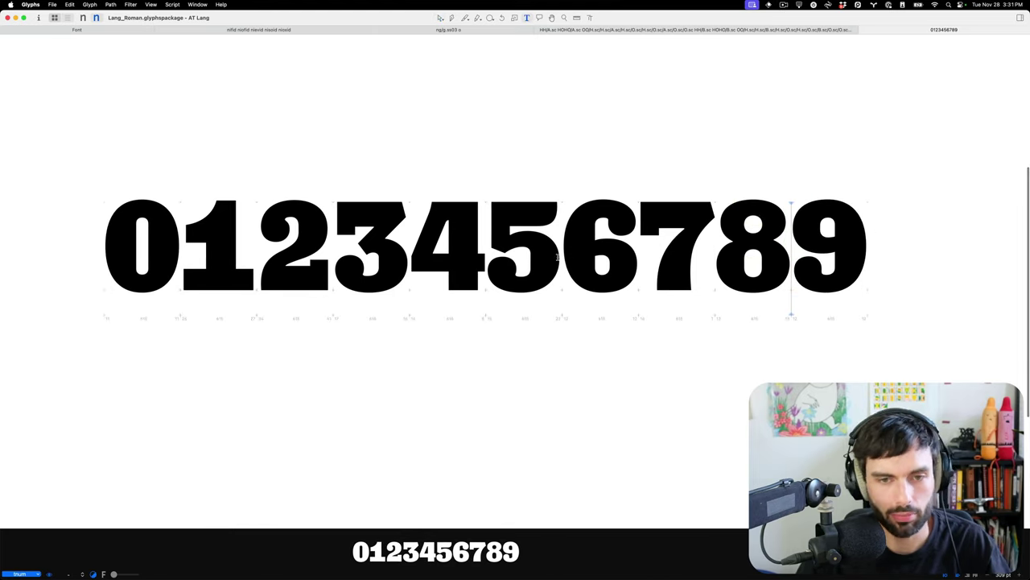
# Inspect the tabular 2, 3, 4 and 1 glyphs in turn.
pyautogui.doubleClick(270, 235)
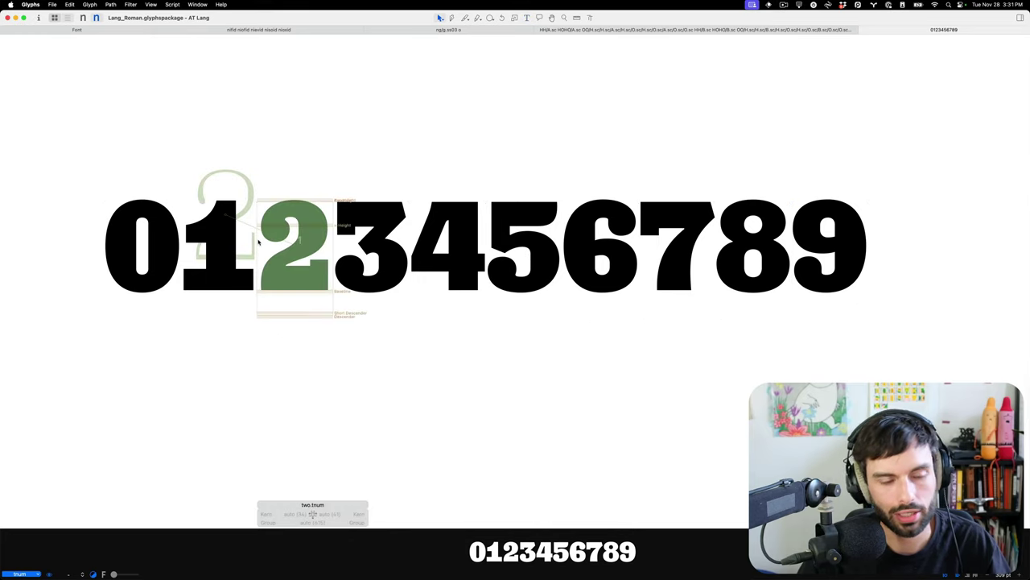
pyautogui.doubleClick(396, 239)
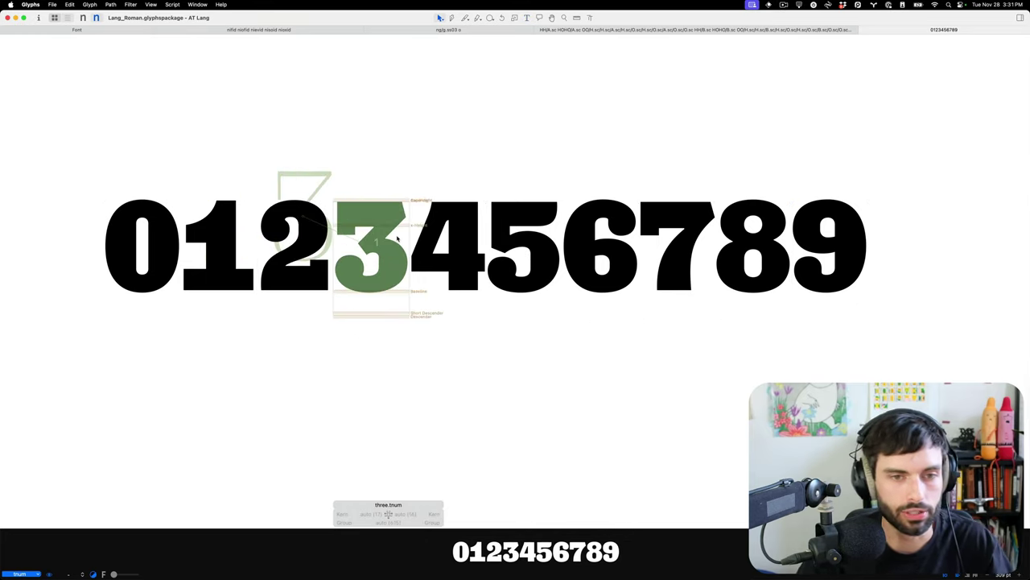
pyautogui.doubleClick(445, 250)
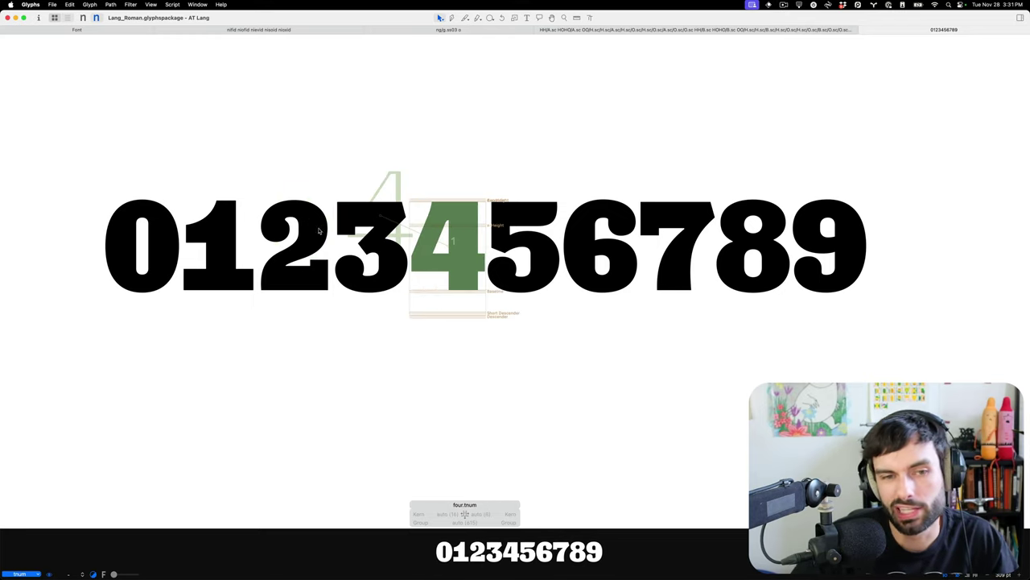
pyautogui.doubleClick(230, 228)
pyautogui.scroll(4, 220, 231)
pyautogui.scroll(-3, 272, 233)
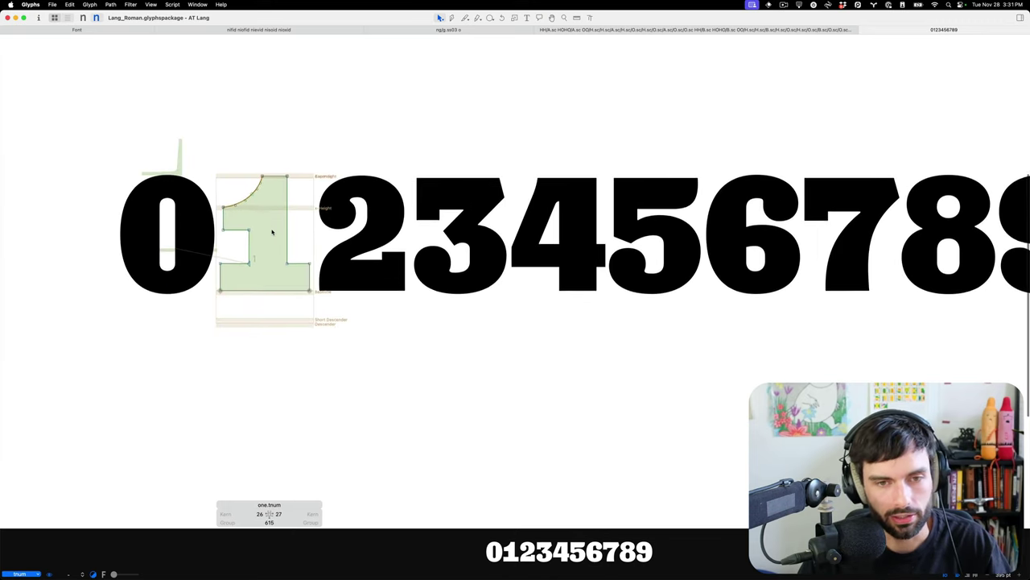
pyautogui.hscroll(2, 269, 230)
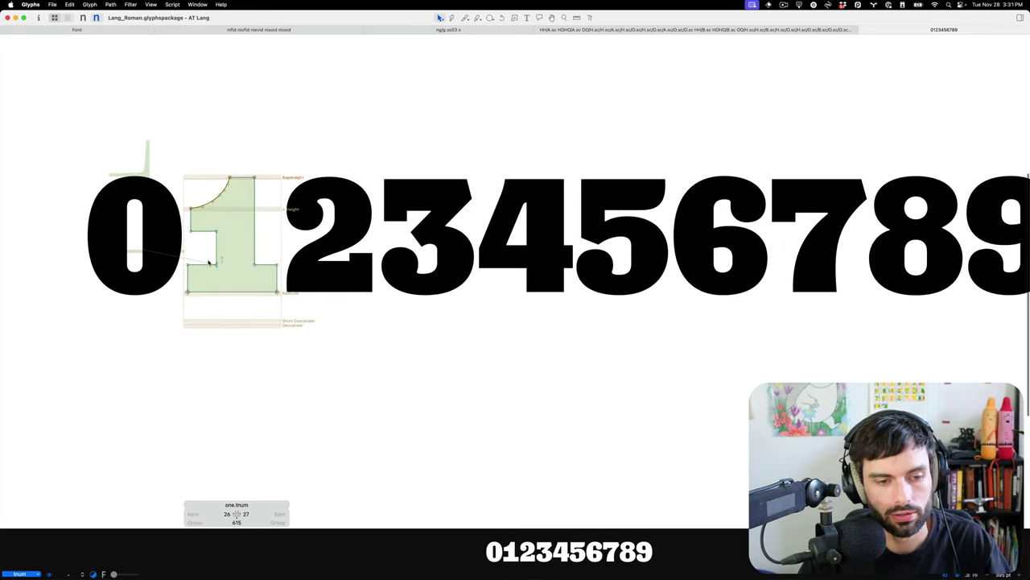
pyautogui.press('t')
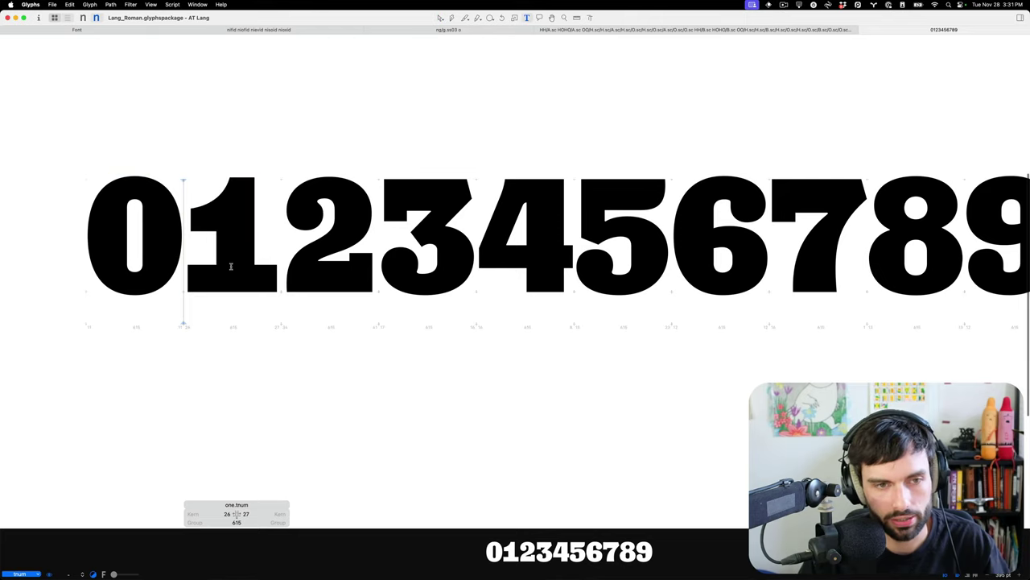
# Recheck the spacing of the tabular 3, 4 and 5.
pyautogui.scroll(-5, 233, 258)
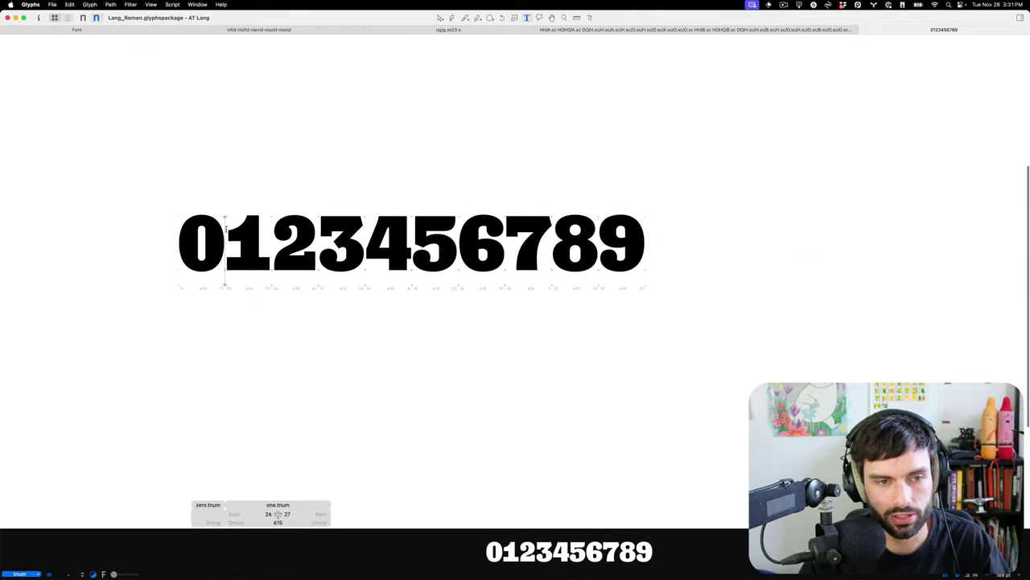
pyautogui.doubleClick(352, 235)
pyautogui.doubleClick(393, 234)
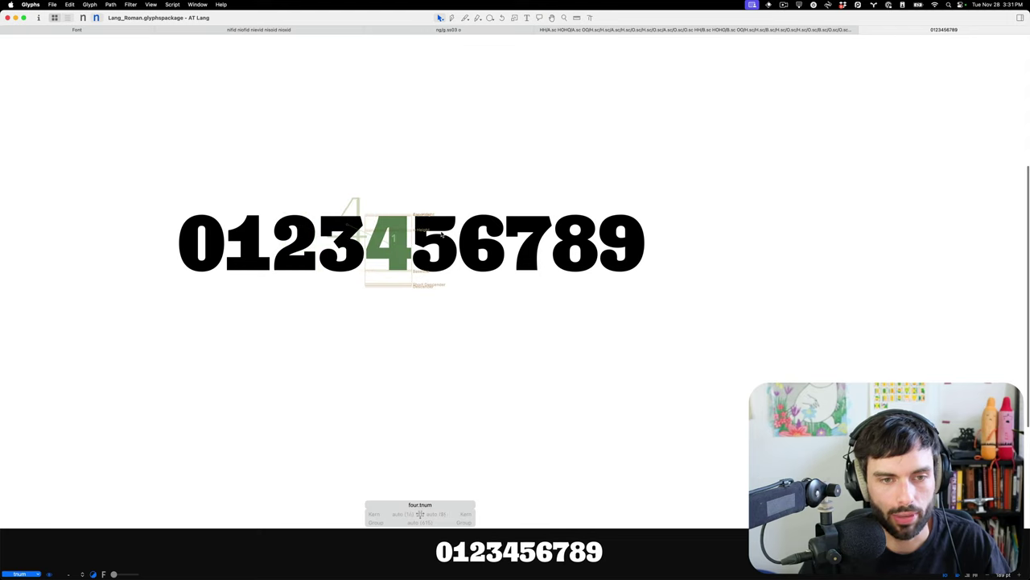
pyautogui.doubleClick(442, 233)
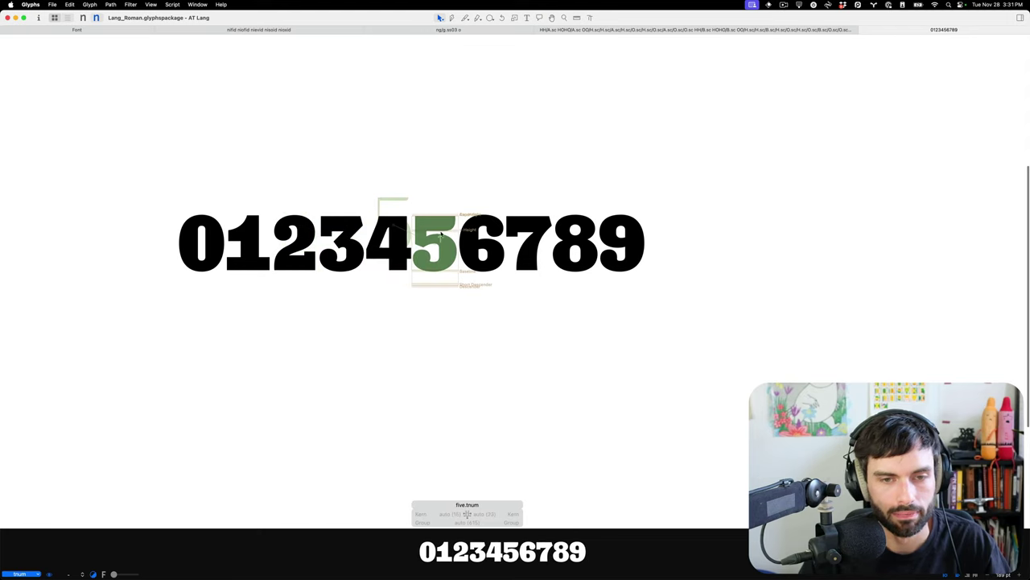
pyautogui.click(25, 574)
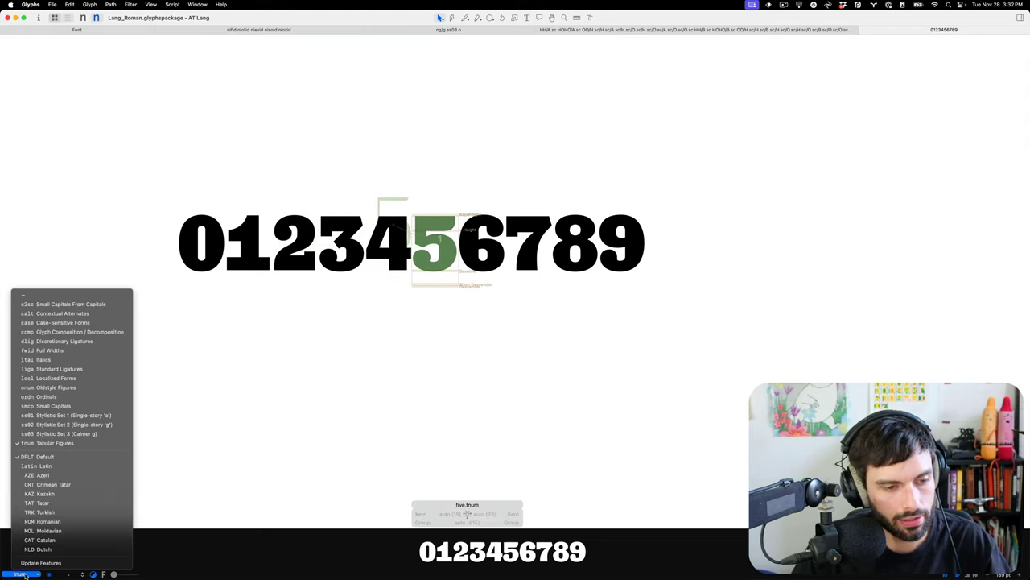
# Switch the figure preview from Tabular Figures to Oldstyle Figures.
pyautogui.click(68, 444)
pyautogui.click(24, 574)
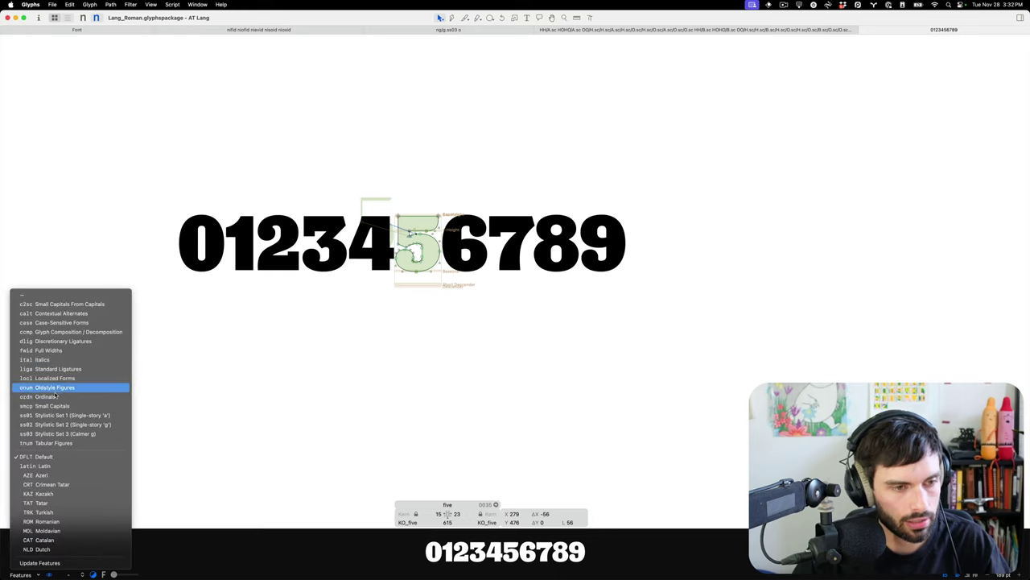
pyautogui.click(53, 387)
pyautogui.scroll(3, 270, 262)
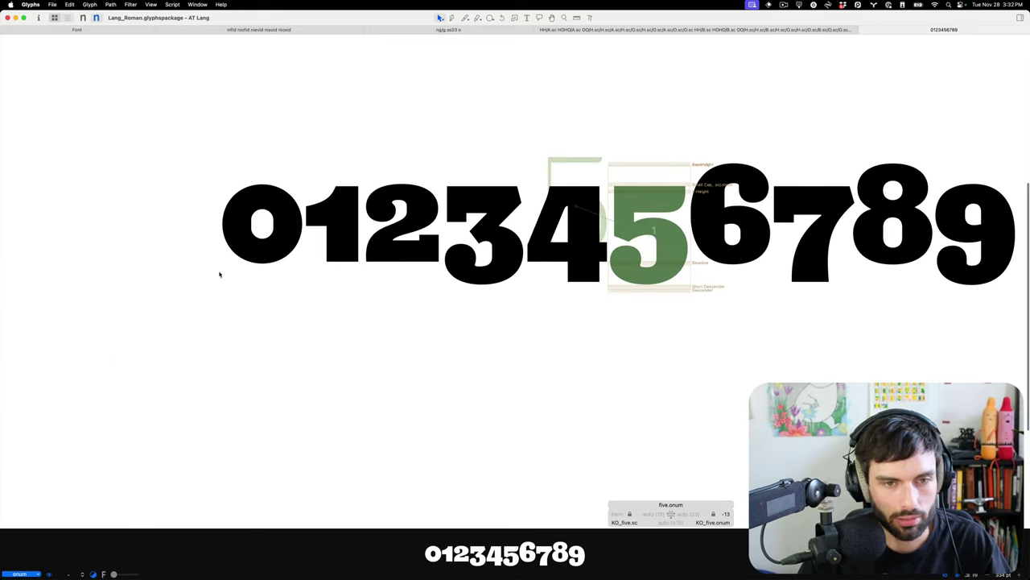
# Remove the accidentally typed extra 3 from the oldstyle figure line.
pyautogui.doubleClick(491, 176)
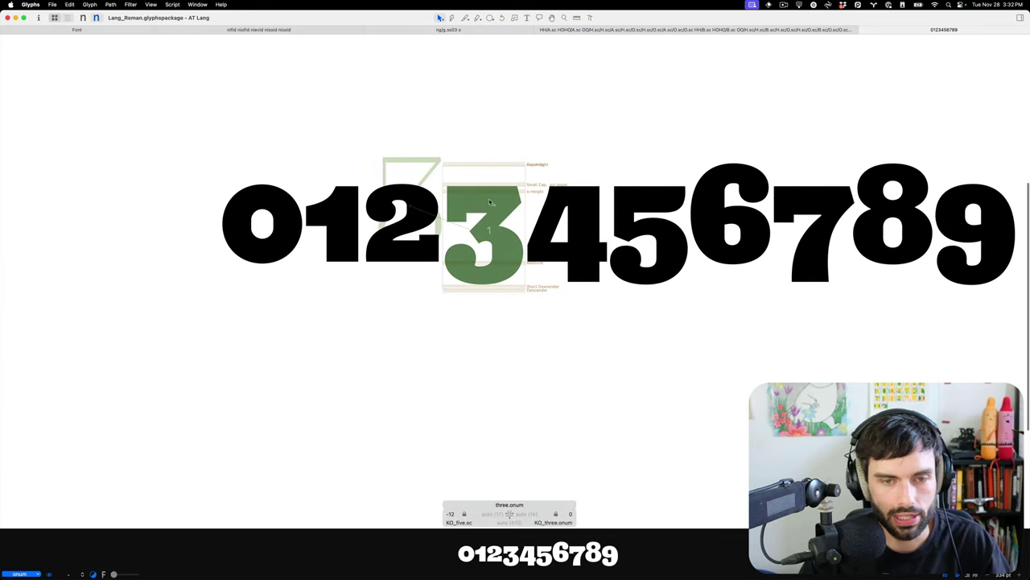
pyautogui.hscroll(3, 494, 199)
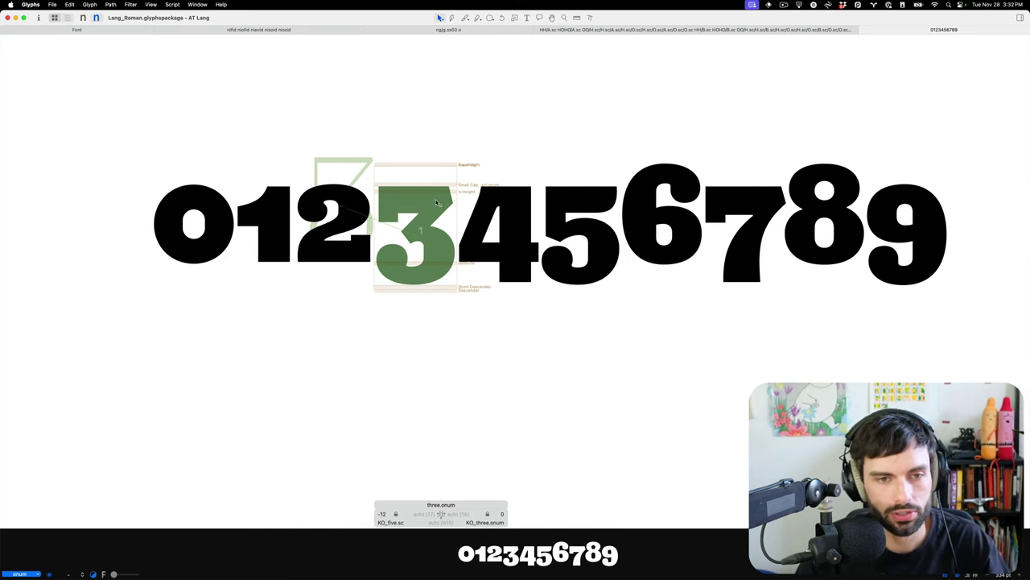
pyautogui.write('t3')
pyautogui.press('BackSpace')
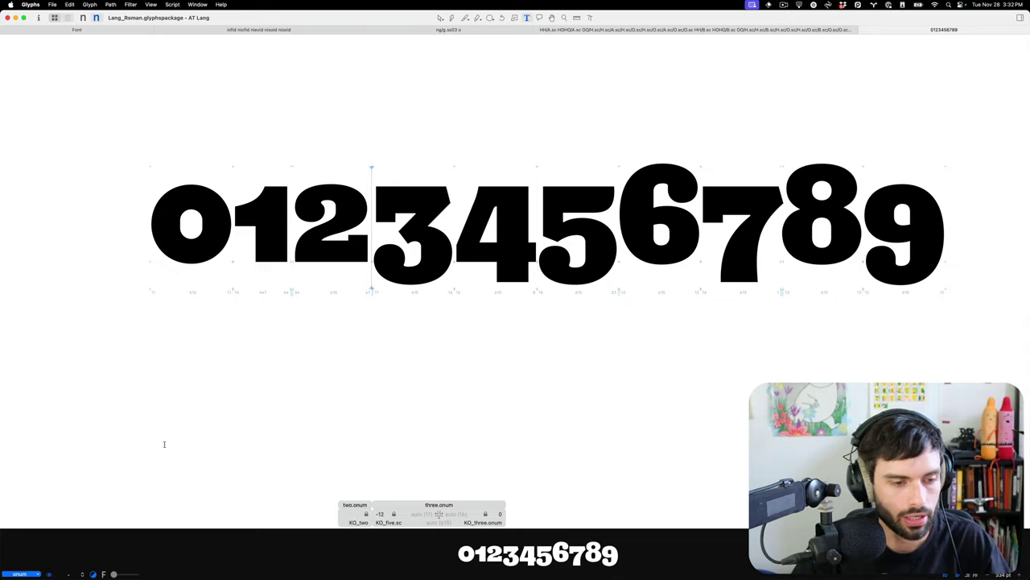
pyautogui.doubleClick(432, 201)
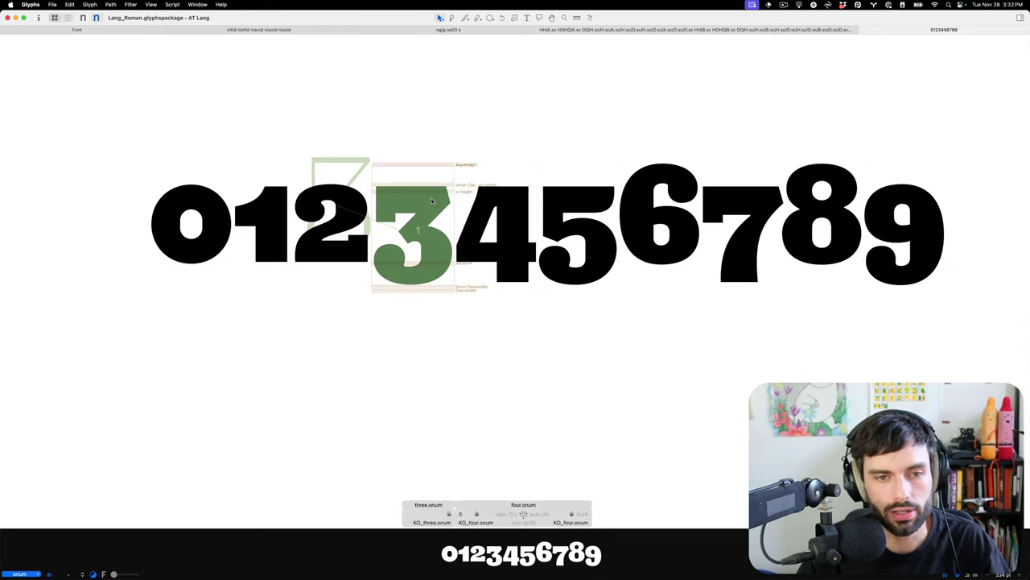
pyautogui.press('super+z')
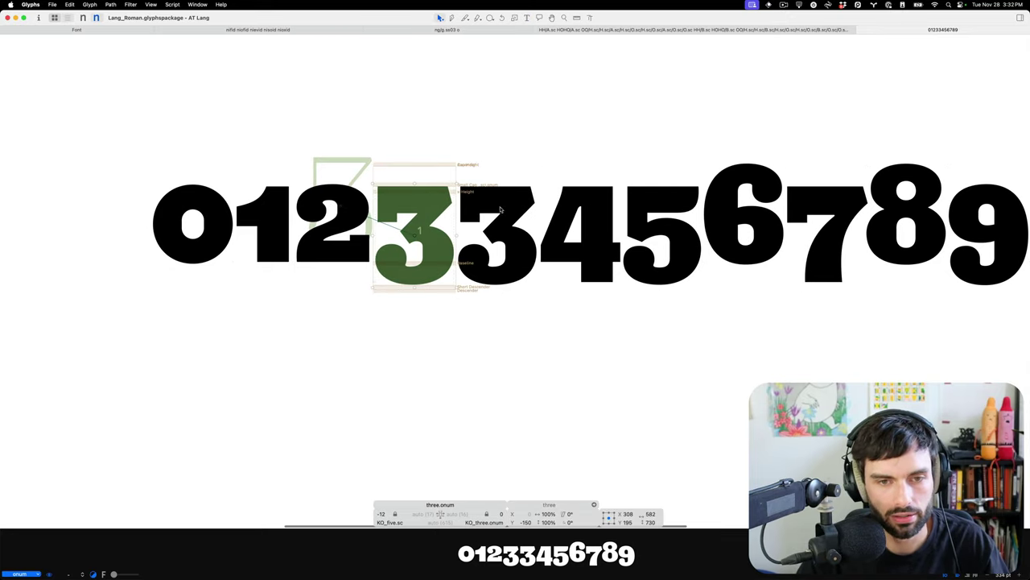
pyautogui.press('t')
pyautogui.click(519, 211)
pyautogui.press('BackSpace')
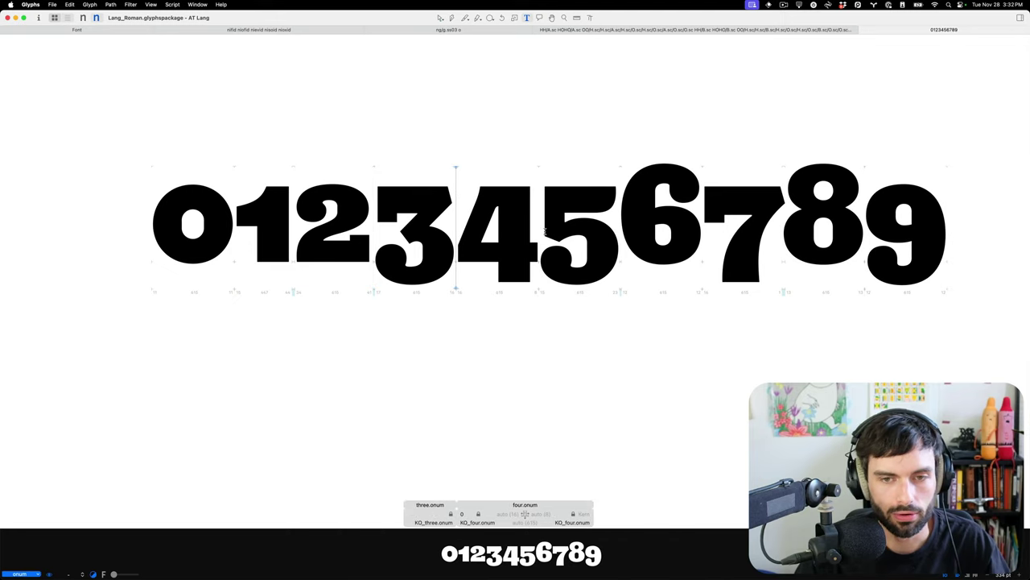
# Make the 6 active and preview the oldstyle figures in the thin master.
pyautogui.doubleClick(633, 209)
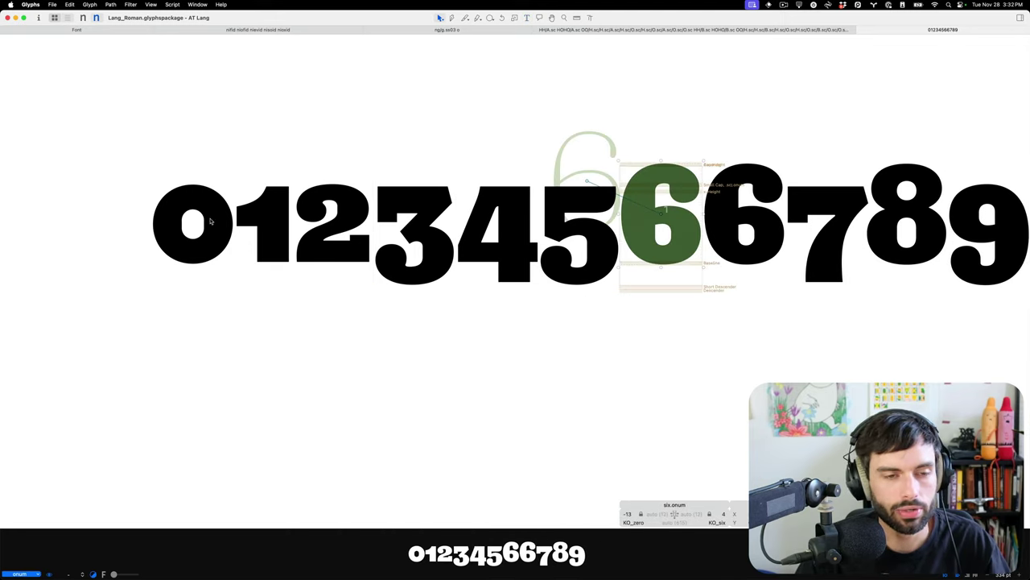
pyautogui.scroll(2, 164, 222)
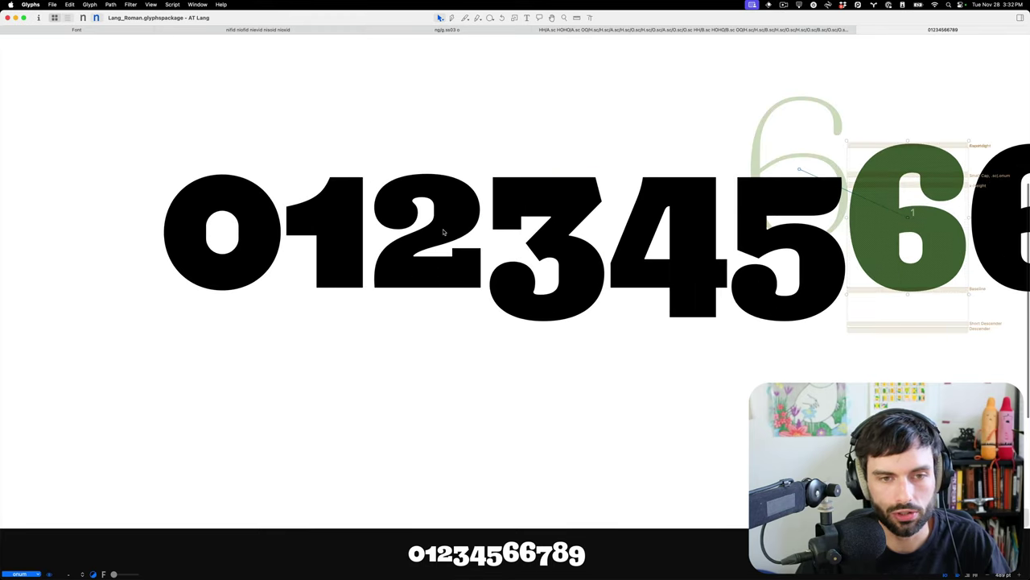
pyautogui.scroll(-2, 433, 235)
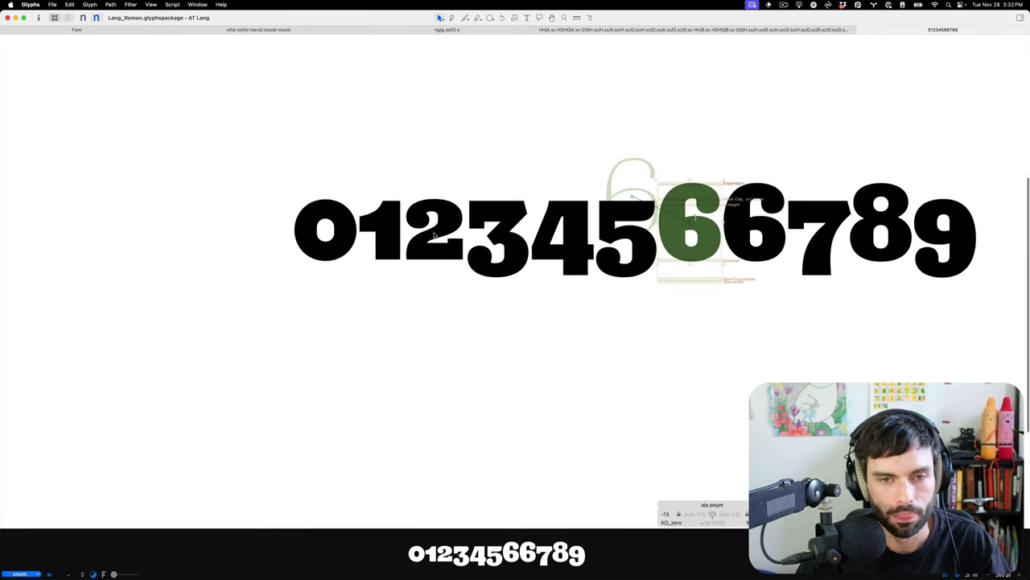
pyautogui.press('t')
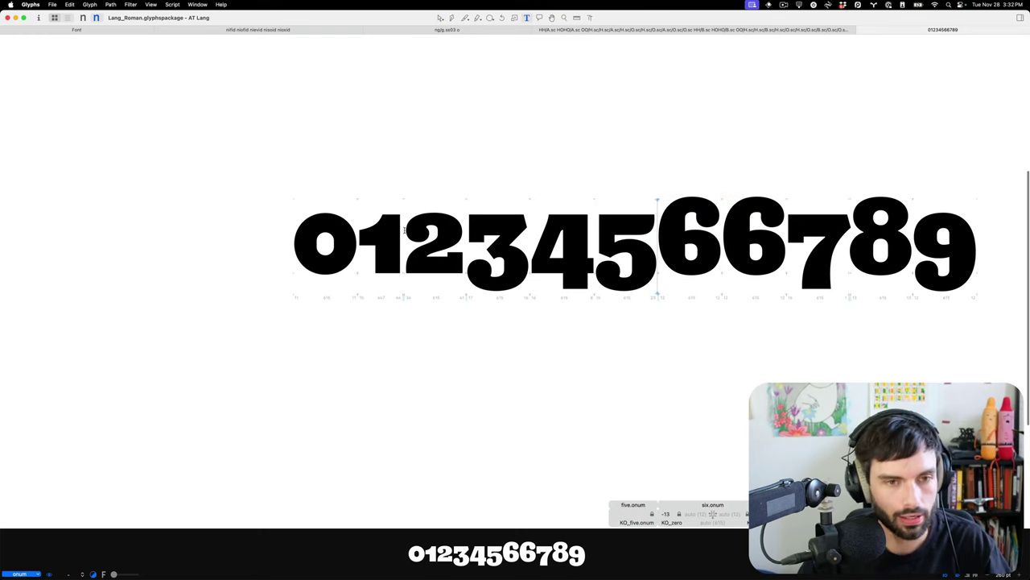
pyautogui.press('super+1')
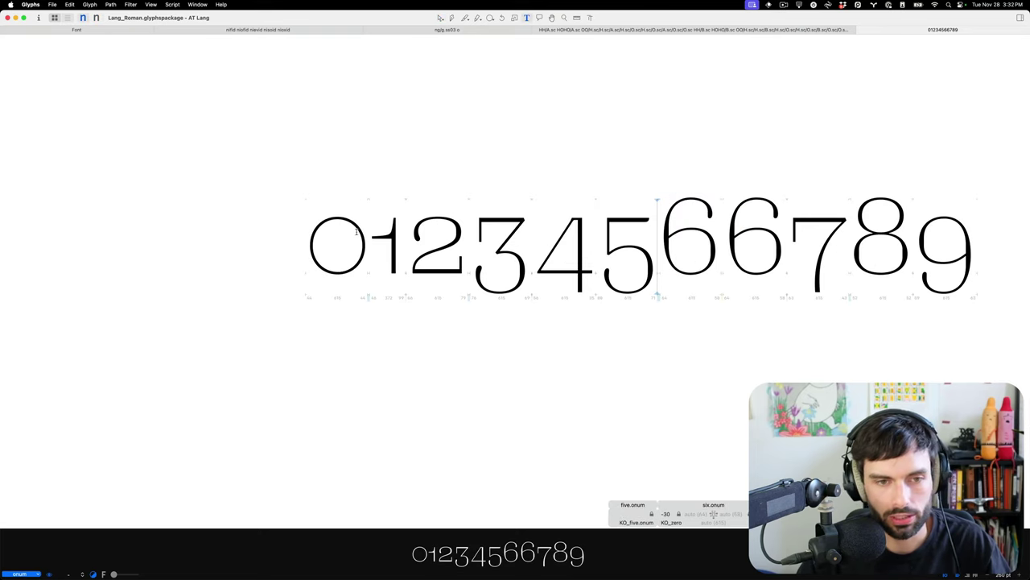
pyautogui.hscroll(3, 357, 232)
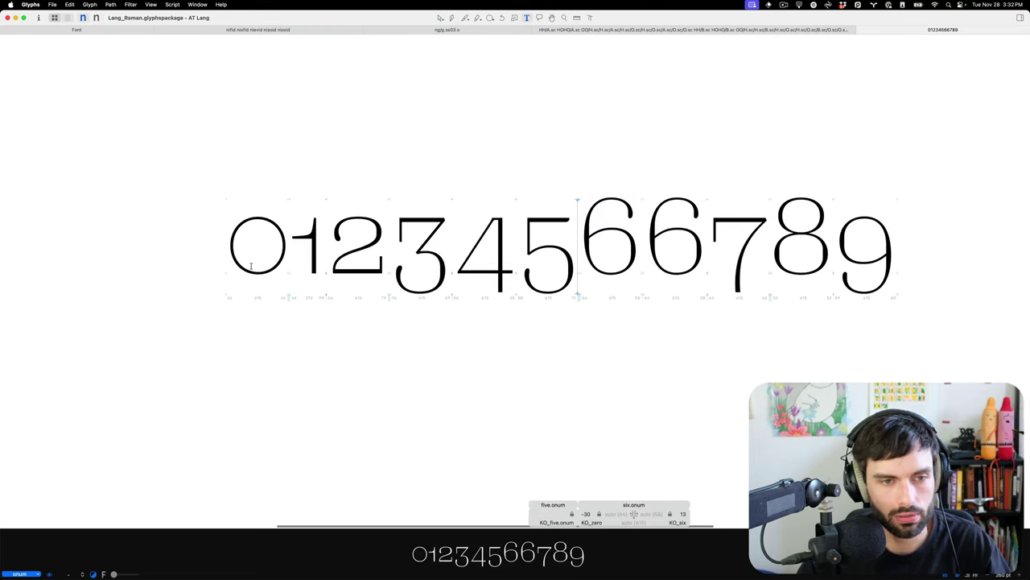
pyautogui.scroll(5, 250, 266)
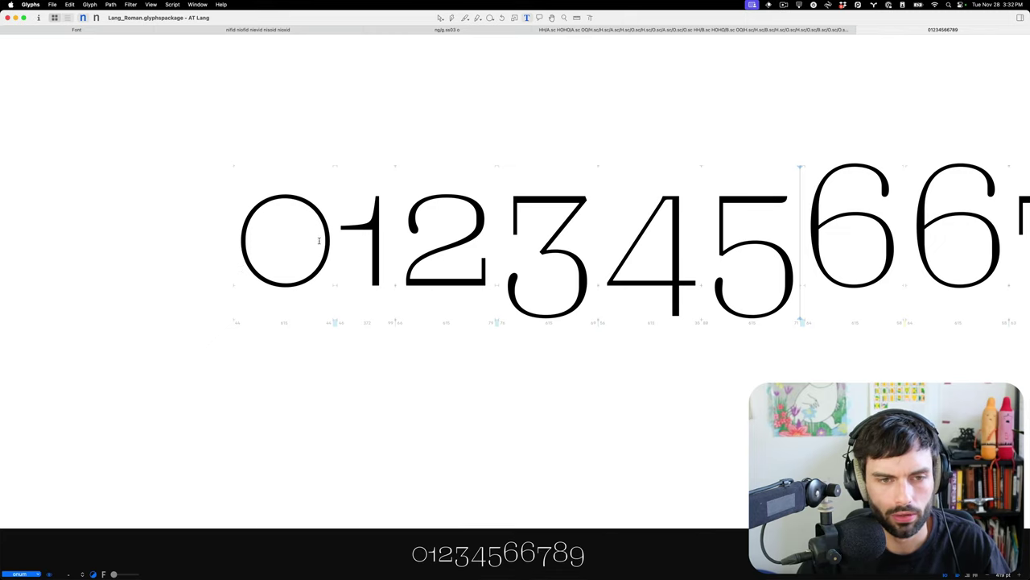
# Toggle between heavy and thin masters to compare the figures, ending on thin.
pyautogui.press('super+2')
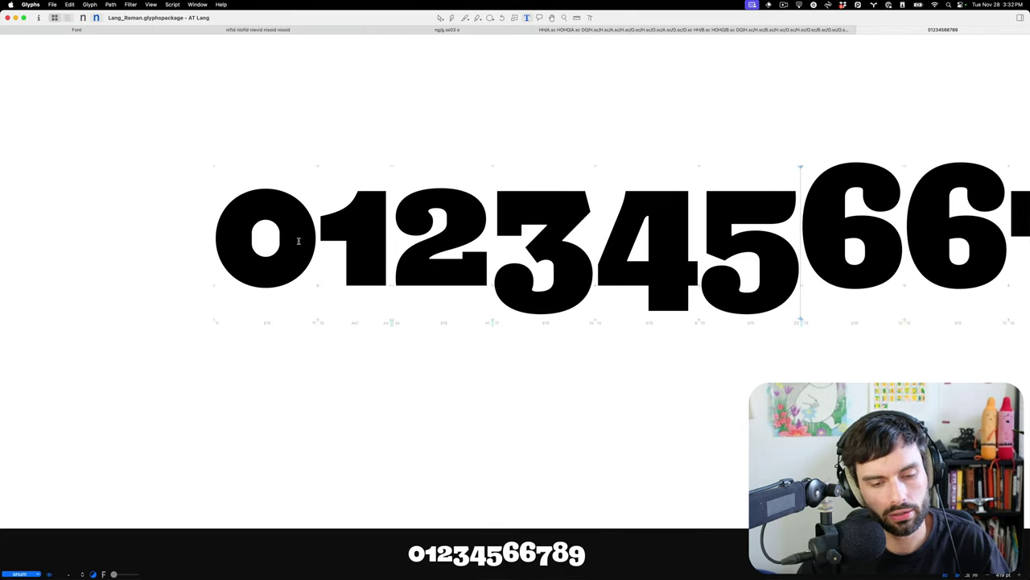
pyautogui.press('super+1')
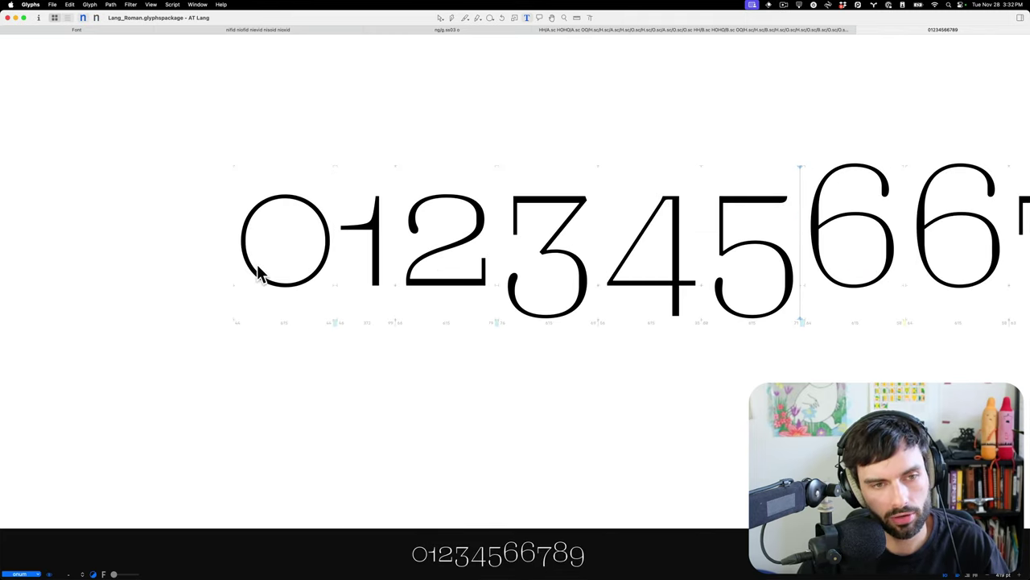
pyautogui.hscroll(-1, 310, 272)
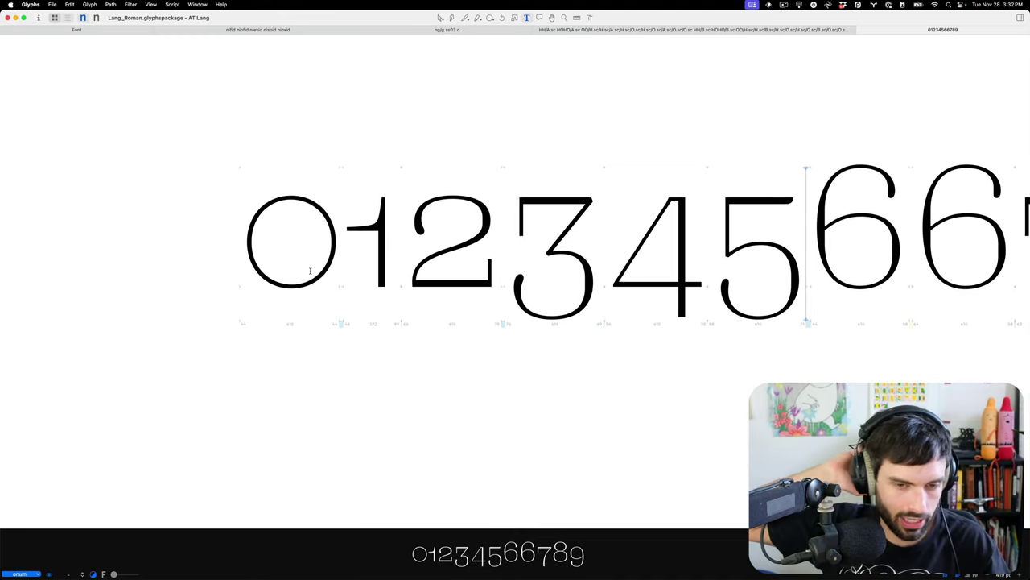
pyautogui.press('super+2')
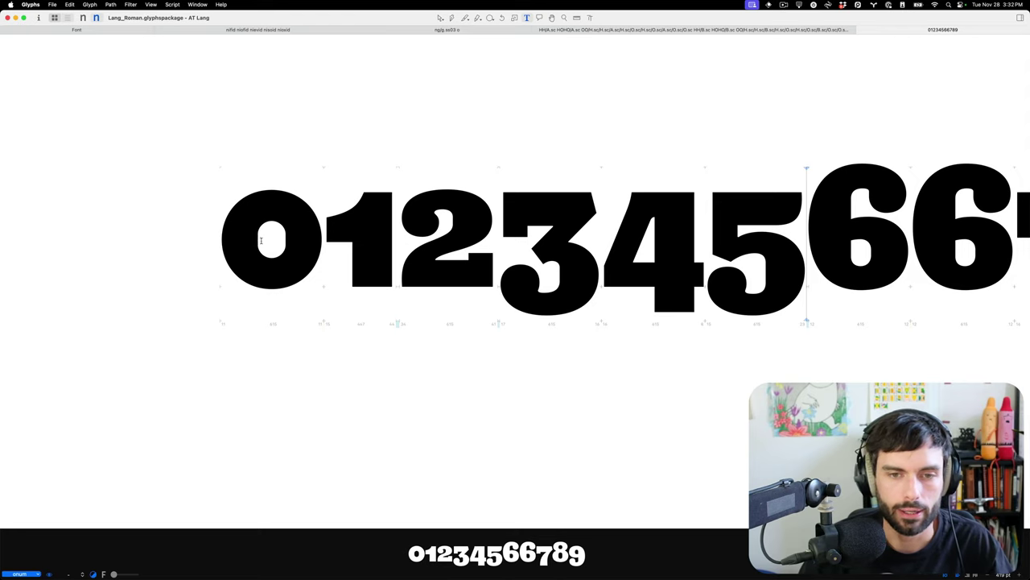
pyautogui.scroll(-5, 264, 240)
pyautogui.scroll(3, 344, 271)
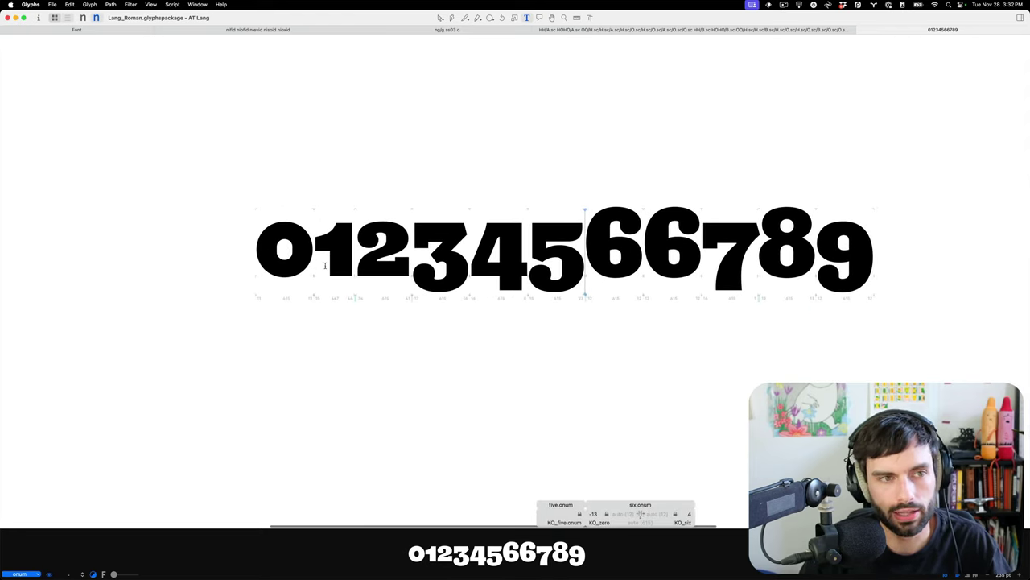
pyautogui.press('Escape')
pyautogui.press('cmd+1')
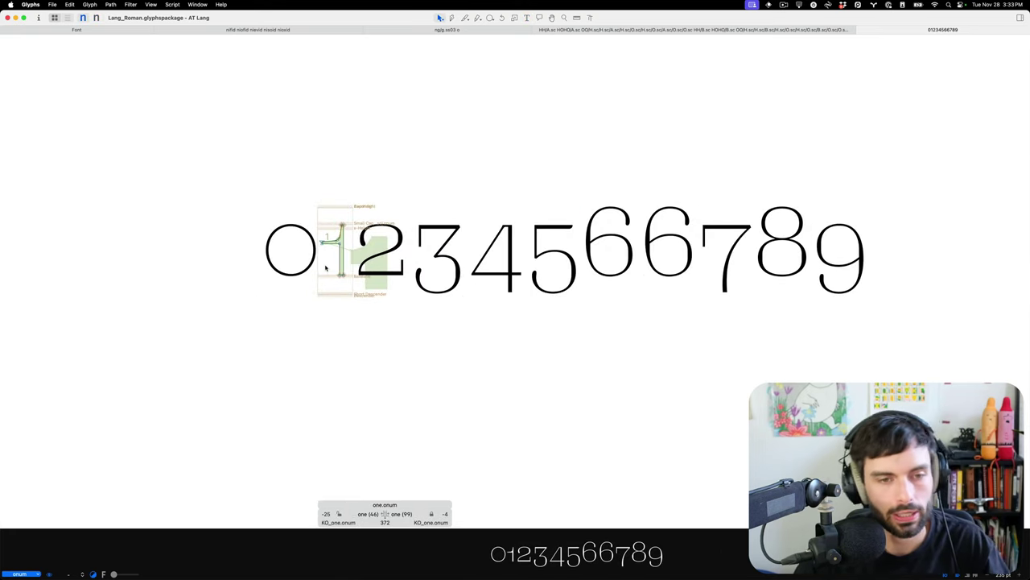
# Turn on Tabular Figures in the preview alongside oldstyle figures.
pyautogui.press('t')
pyautogui.click(362, 239)
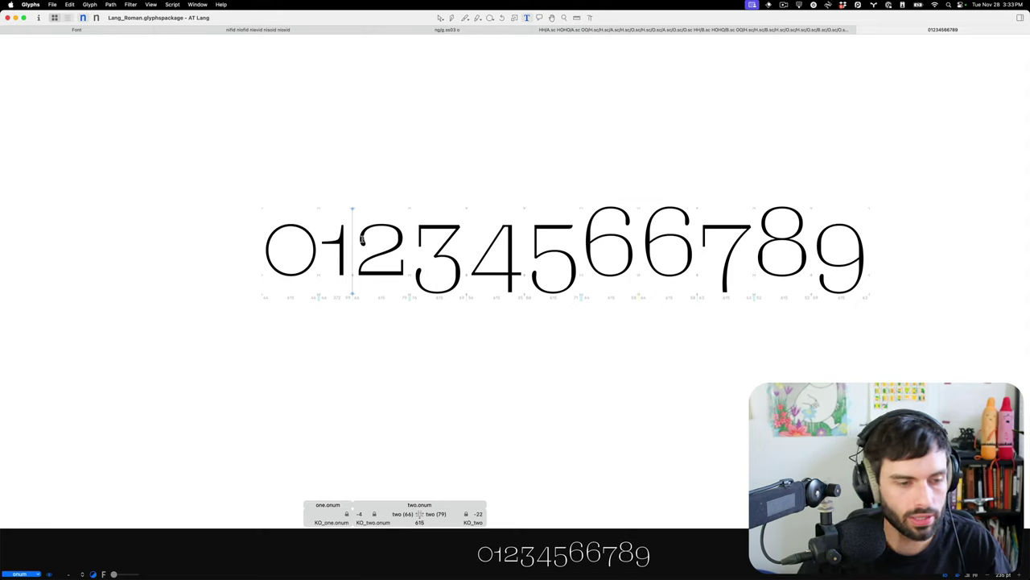
pyautogui.click(24, 574)
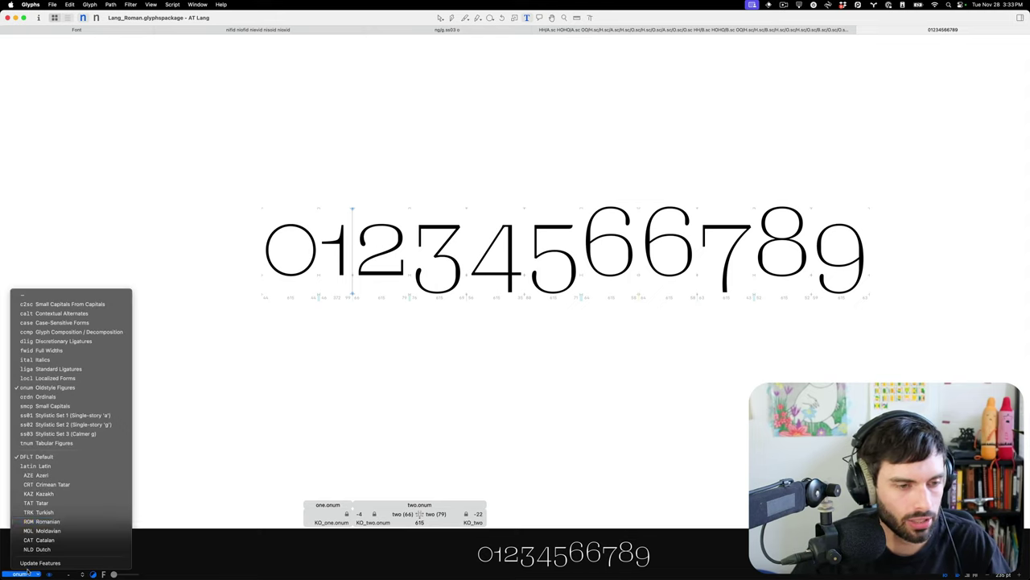
pyautogui.click(88, 442)
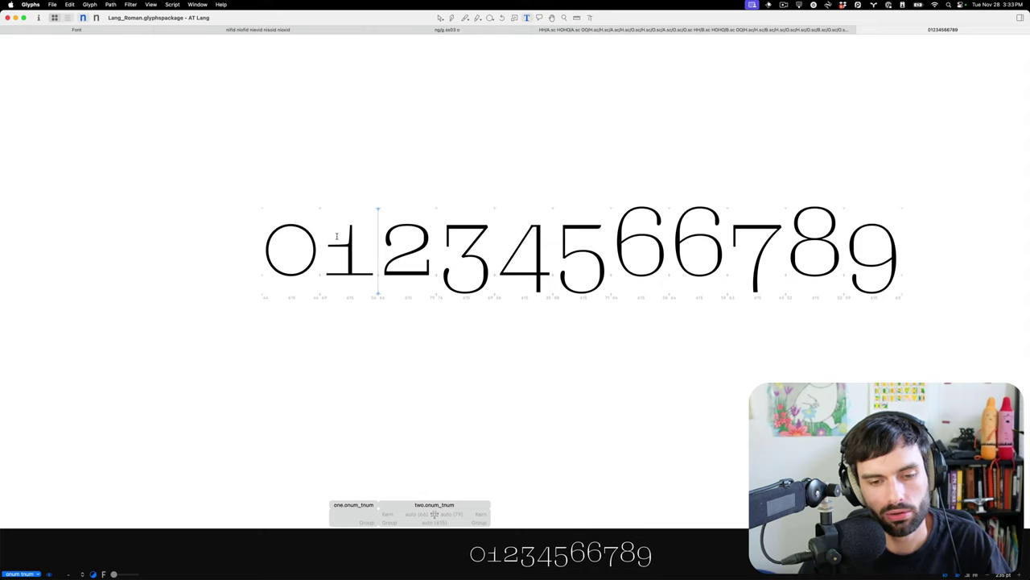
pyautogui.scroll(5, 336, 236)
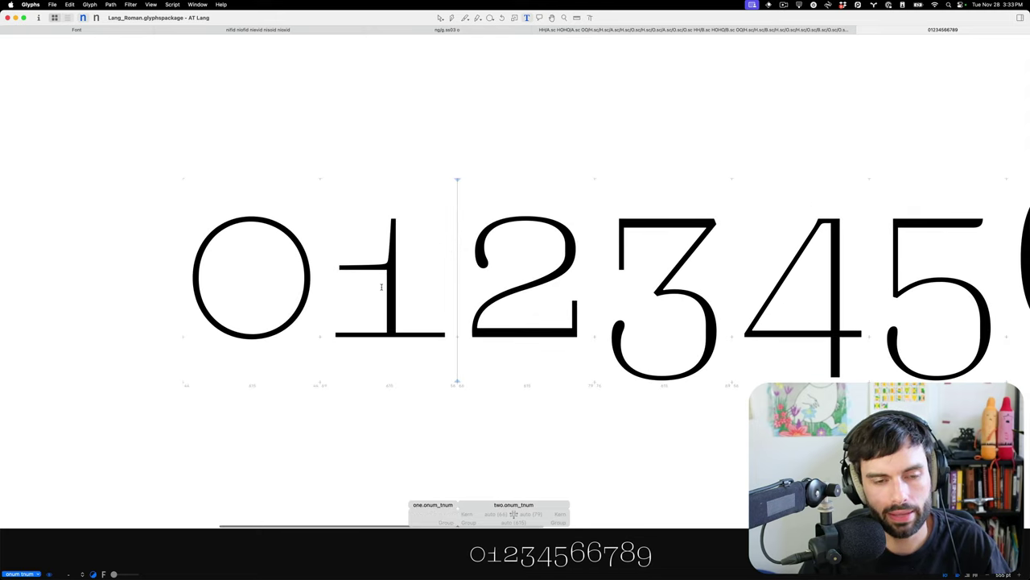
pyautogui.press('Escape')
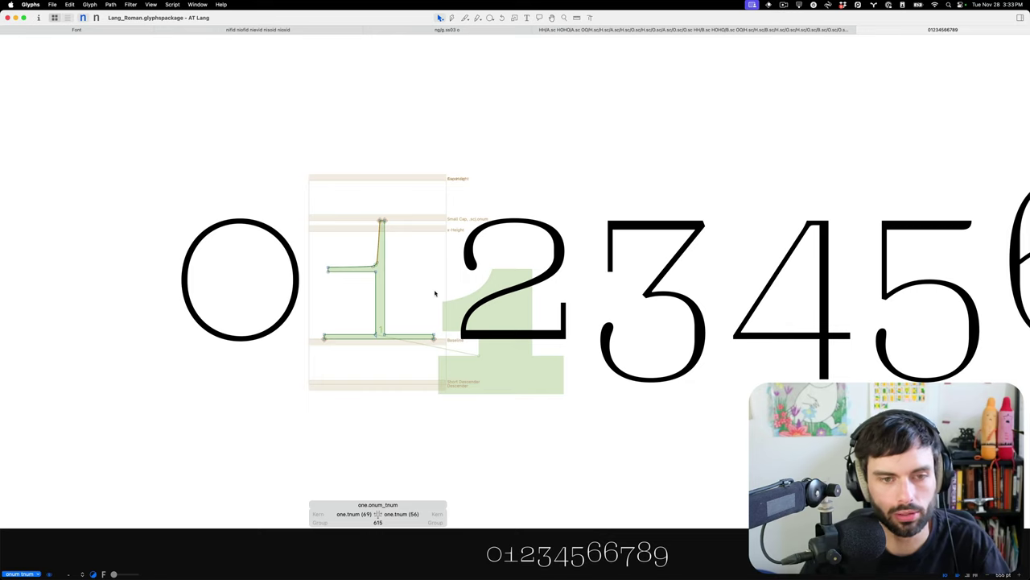
pyautogui.click(24, 574)
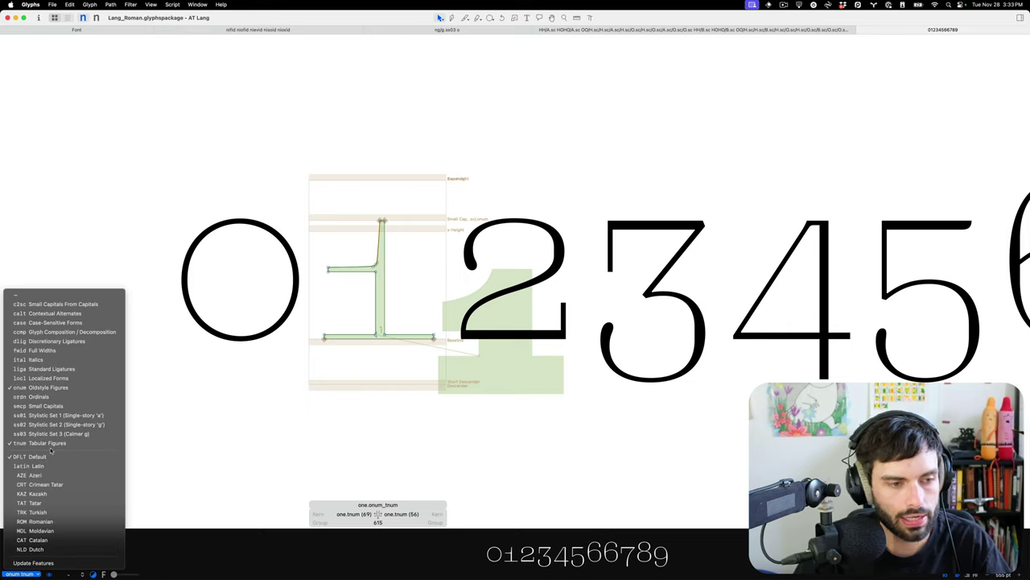
pyautogui.click(44, 387)
pyautogui.press('t')
pyautogui.press('super+0')
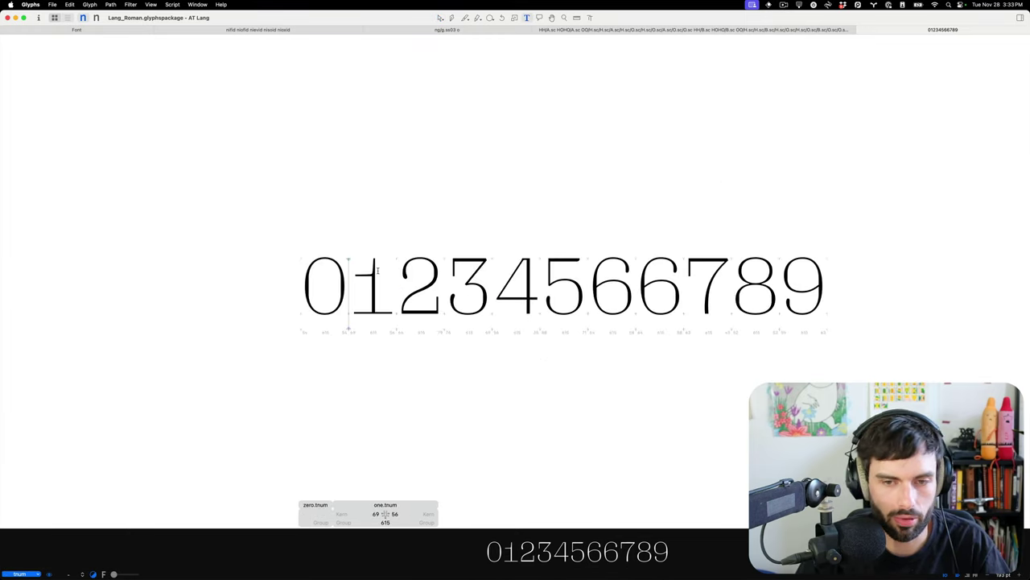
pyautogui.scroll(2, 373, 270)
pyautogui.click(786, 280)
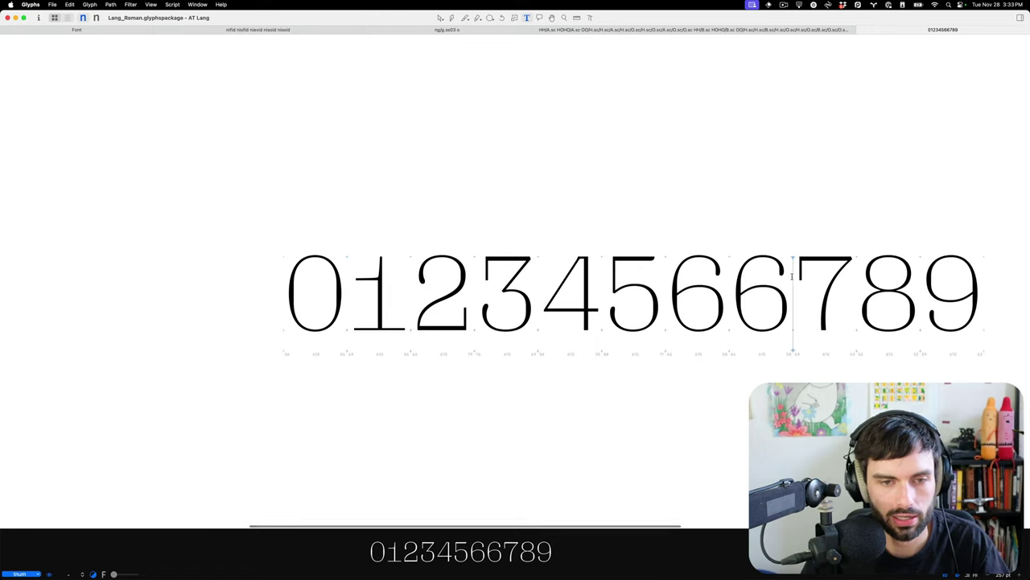
pyautogui.press('BackSpace')
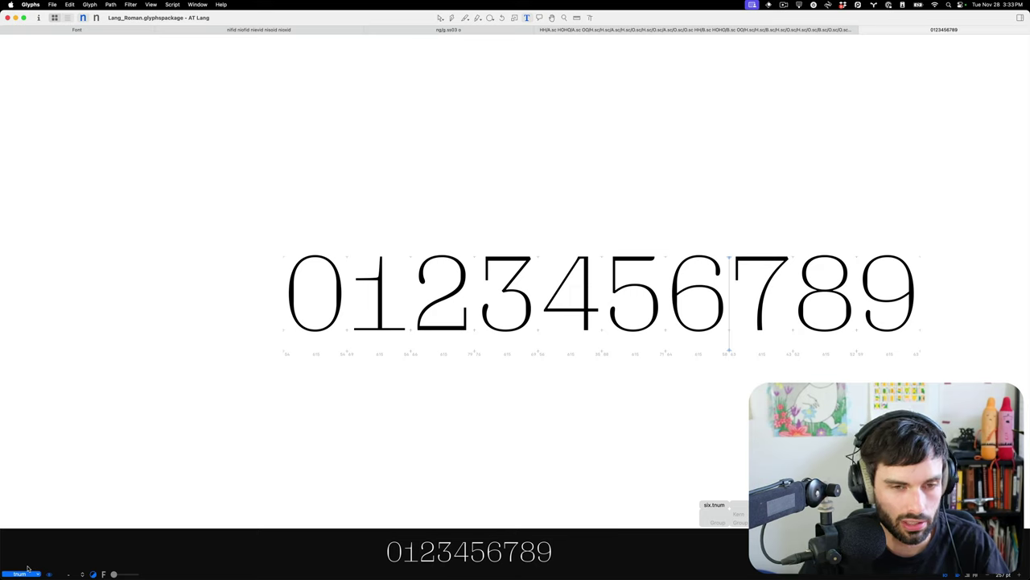
# Open the tabular 1 and move its top and arm nodes up 200 units.
pyautogui.scroll(5, 373, 299)
pyautogui.doubleClick(373, 299)
pyautogui.moveTo(249, 255); pyautogui.dragTo(239, 256)
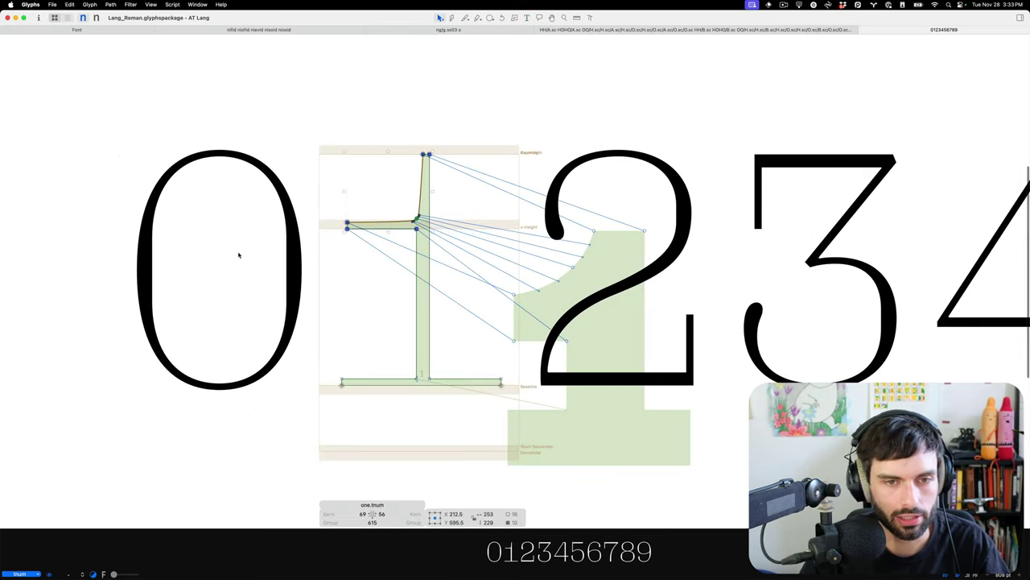
pyautogui.hotkey('shift', 'Down')
pyautogui.hotkey('shift', 'Down')
pyautogui.hotkey('shift', 'Down')
pyautogui.hotkey('shift', 'Down')
pyautogui.hotkey('shift', 'Down')
pyautogui.hotkey('shift', 'Down')
pyautogui.hotkey('shift', 'Down')
pyautogui.hotkey('shift', 'Down')
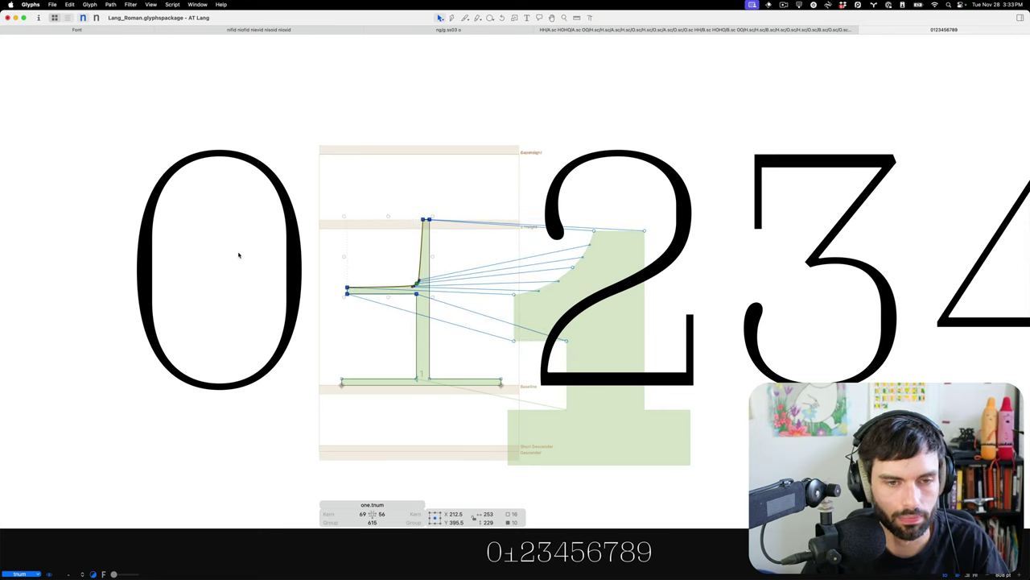
pyautogui.hotkey('shift', 'Up')
pyautogui.hotkey('shift', 'Up')
pyautogui.hotkey('shift', 'Up')
pyautogui.hotkey('shift', 'Up')
pyautogui.hotkey('shift', 'Up')
pyautogui.hotkey('shift', 'Up')
pyautogui.hotkey('shift', 'Up')
pyautogui.hotkey('shift', 'Up')
pyautogui.hotkey('shift', 'Up')
pyautogui.hotkey('shift', 'Up')
pyautogui.hotkey('shift', 'Up')
pyautogui.hotkey('shift', 'Up')
pyautogui.hotkey('shift', 'Up')
pyautogui.hotkey('shift', 'Up')
pyautogui.hotkey('shift', 'Up')
pyautogui.hotkey('shift', 'Up')
pyautogui.hotkey('shift', 'Up')
pyautogui.hotkey('shift', 'Up')
pyautogui.hotkey('shift', 'Up')
pyautogui.hotkey('shift', 'Up')
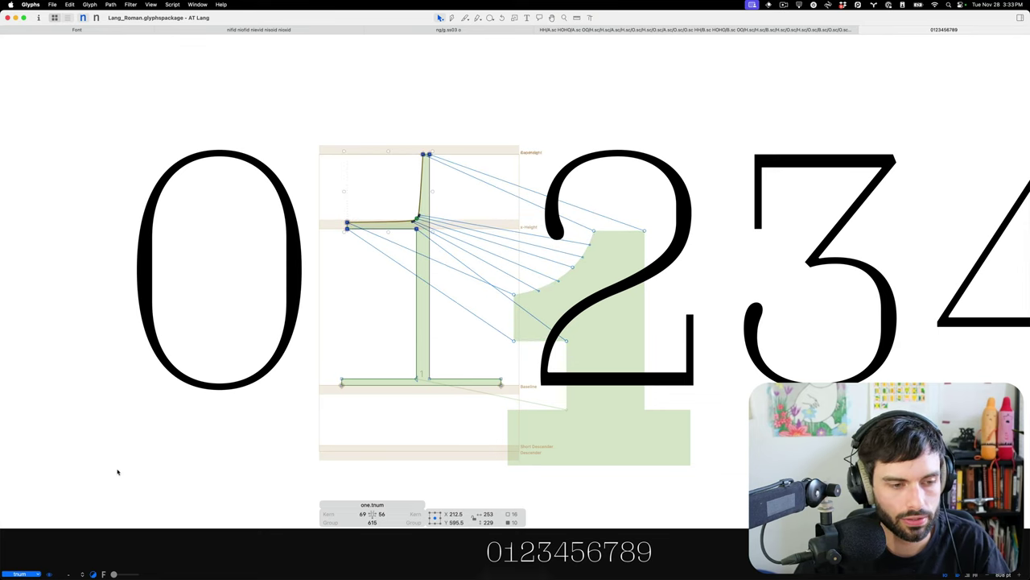
# Preview oldstyle figures and add a backup layer for the Thin master.
pyautogui.click(19, 574)
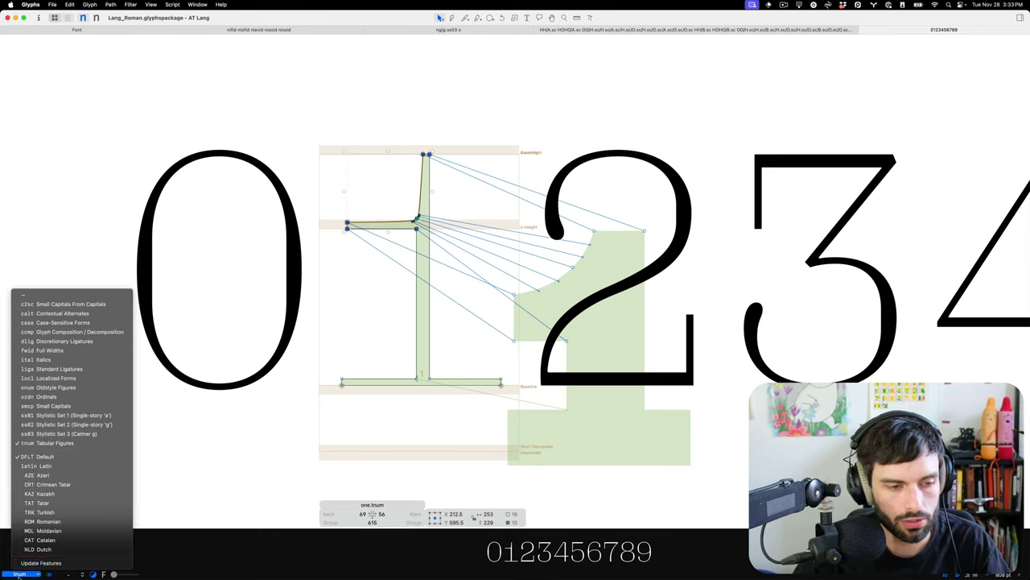
pyautogui.click(58, 389)
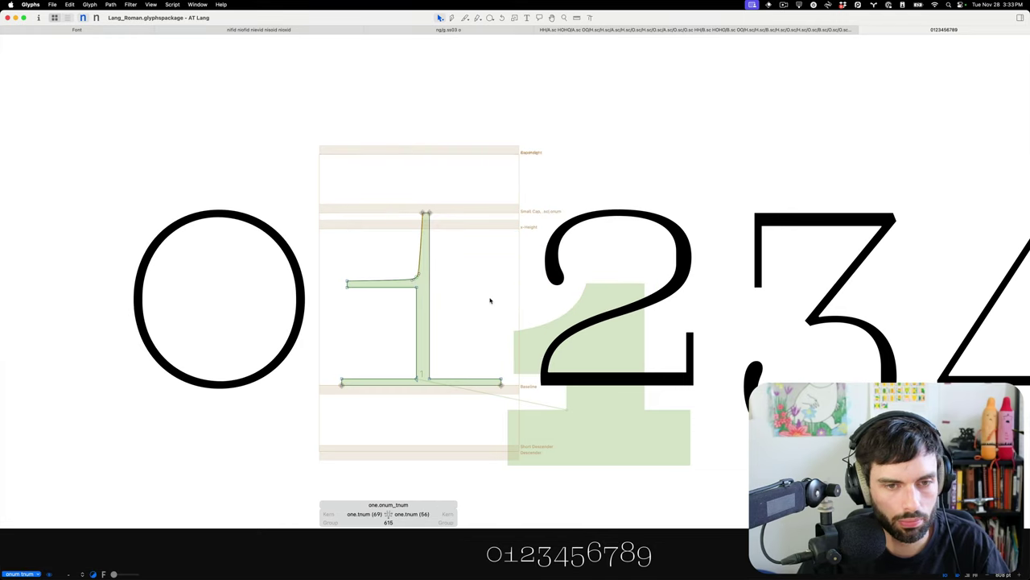
pyautogui.click(1020, 17)
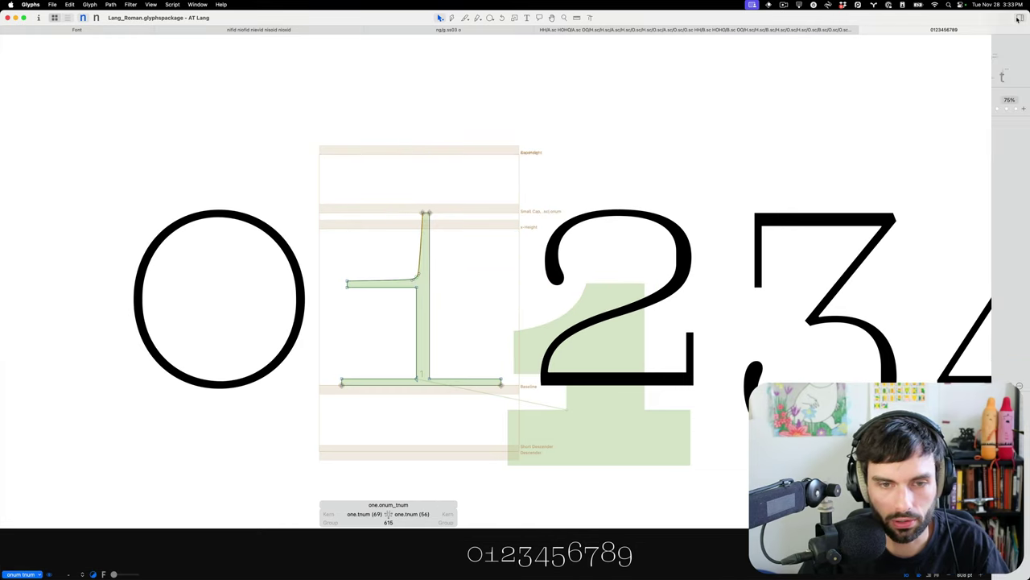
pyautogui.click(979, 137)
# Raise the one's crossbar nodes slightly, then select the left crossbar nodes in the Black master.
pyautogui.moveTo(504, 322); pyautogui.dragTo(227, 248)
pyautogui.hotkey('shift', 'Up')
pyautogui.hotkey('shift', 'Up')
pyautogui.hotkey('shift', 'Up')
pyautogui.hotkey('shift', 'Up')
pyautogui.hotkey('shift', 'Up')
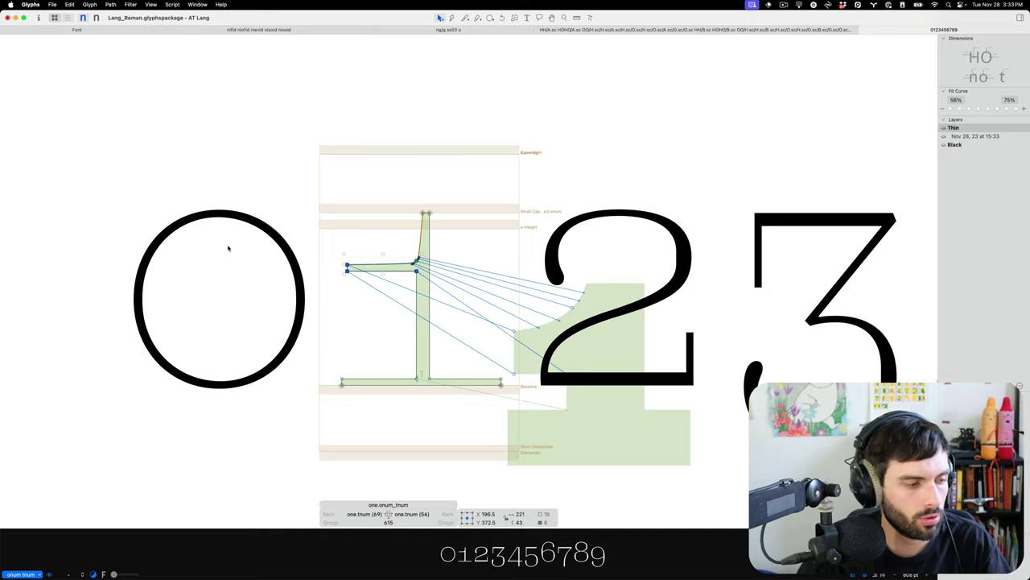
pyautogui.press('Escape')
pyautogui.press('t')
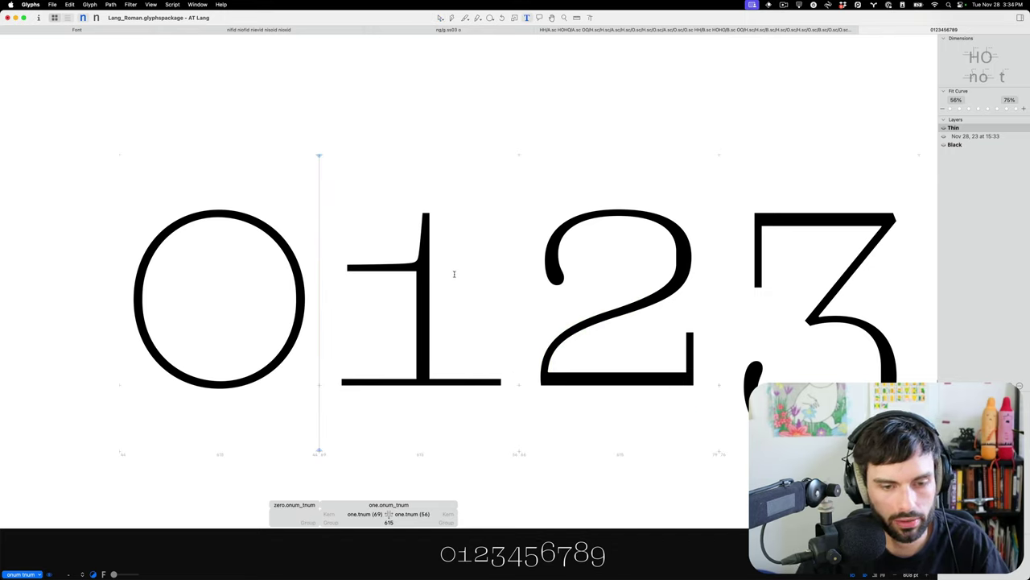
pyautogui.press('Escape')
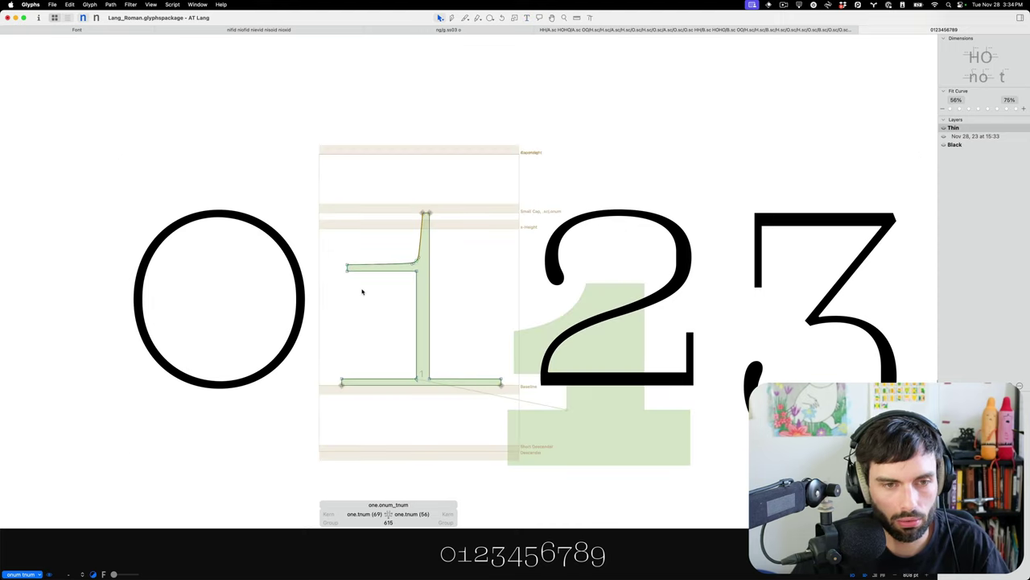
pyautogui.moveTo(362, 290); pyautogui.dragTo(314, 227)
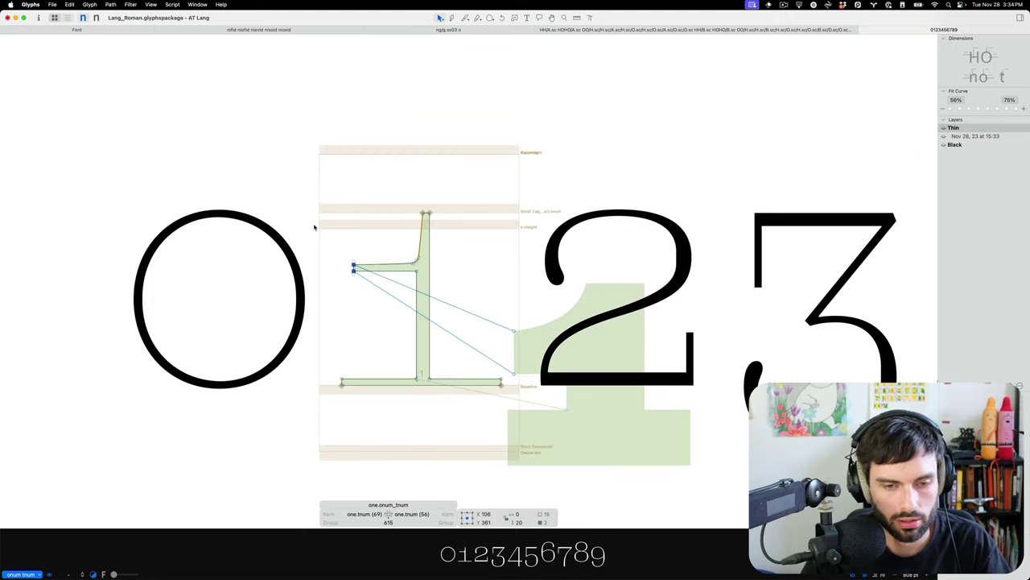
pyautogui.press('super+2')
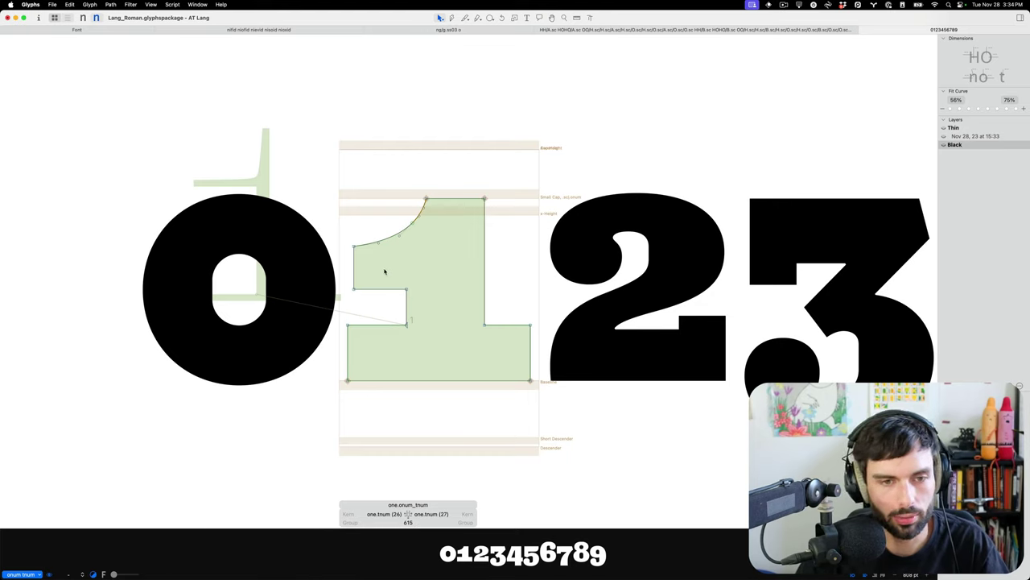
# Back in the Thin master, round the join between the one's crossbar and stem.
pyautogui.moveTo(425, 298); pyautogui.dragTo(310, 232)
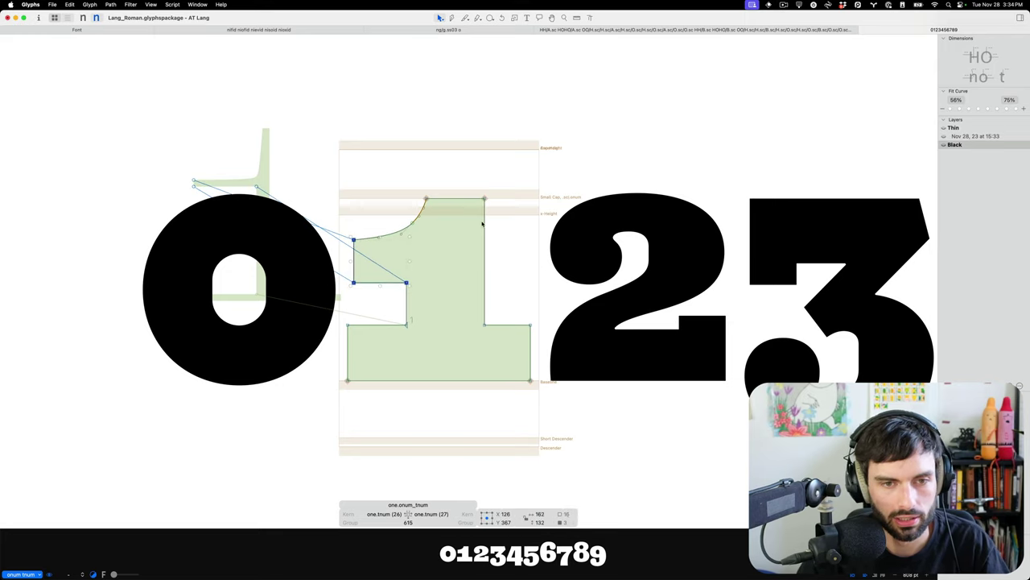
pyautogui.click(443, 238)
pyautogui.scroll(3, 419, 231)
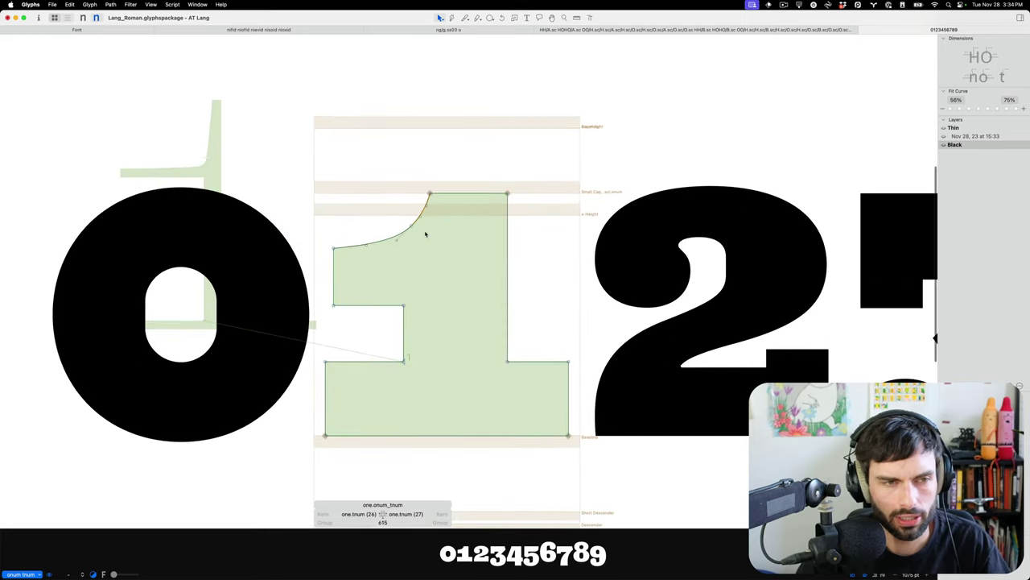
pyautogui.press('super+1')
pyautogui.moveTo(417, 269); pyautogui.dragTo(414, 271)
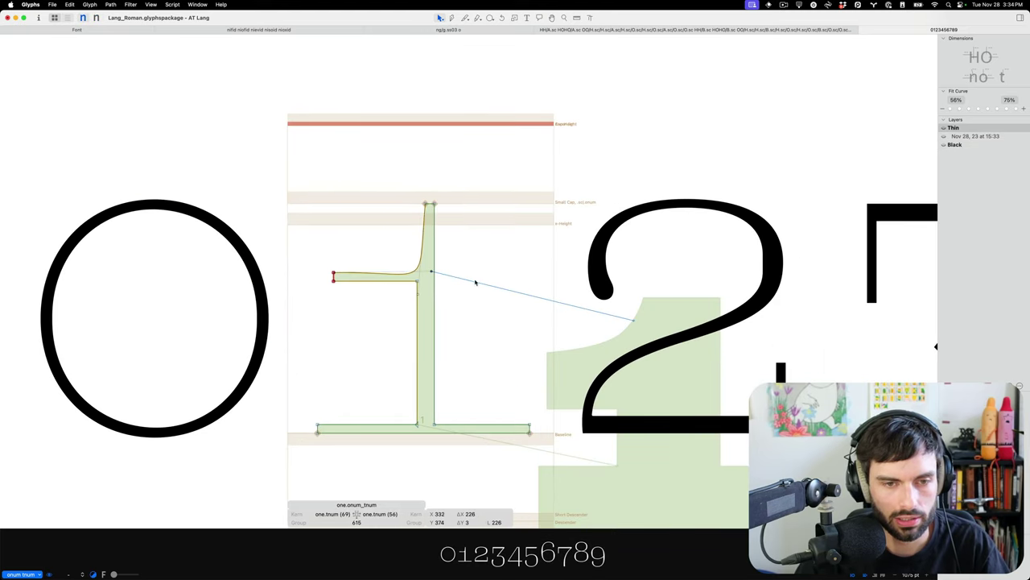
pyautogui.scroll(3, 395, 266)
pyautogui.moveTo(456, 327); pyautogui.dragTo(470, 276)
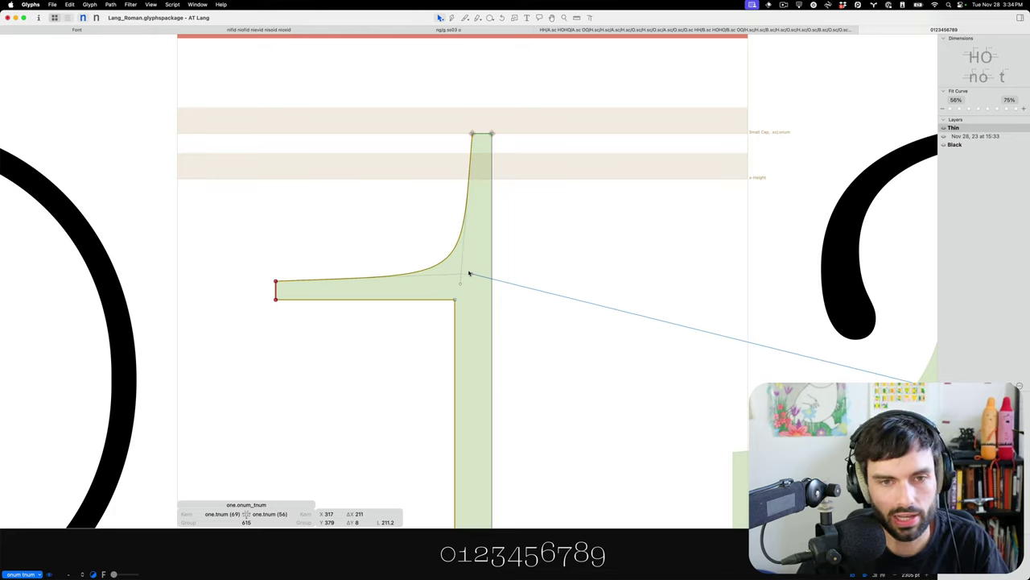
pyautogui.press('t')
pyautogui.scroll(-5, 471, 271)
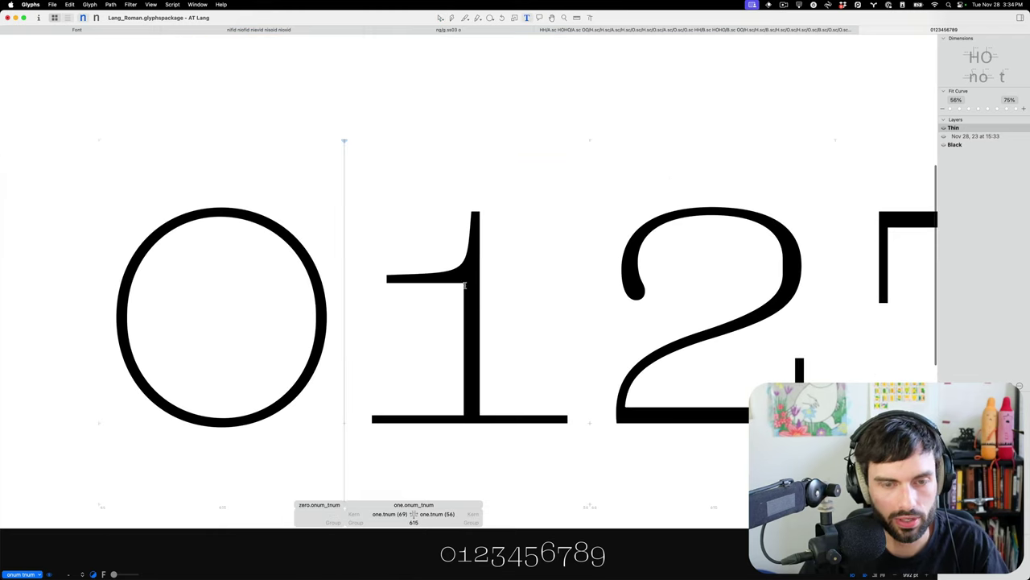
pyautogui.press('Escape')
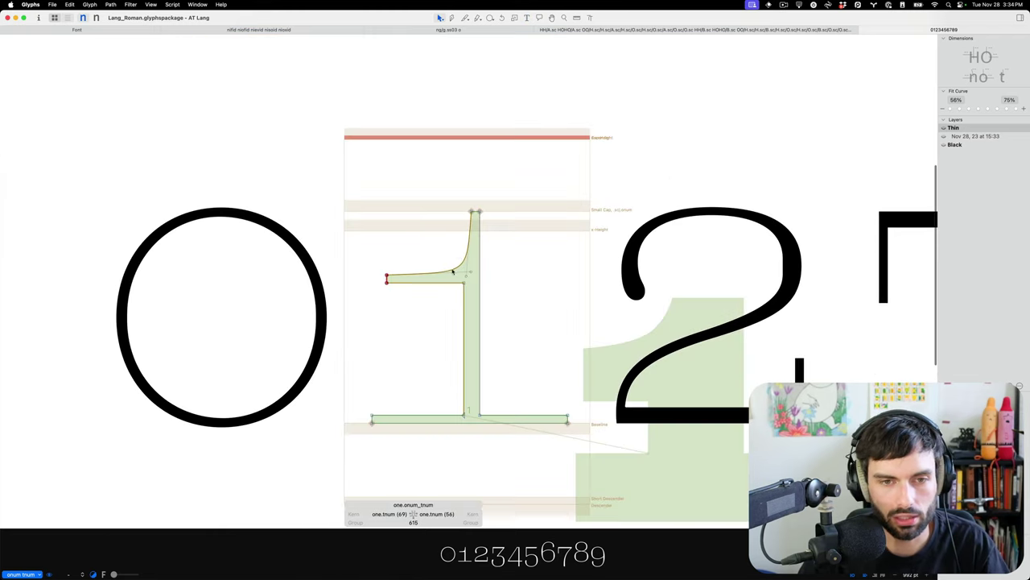
pyautogui.scroll(5, 471, 232)
# Nudge the stem's top-left node right one unit and preview all instances.
pyautogui.click(481, 180)
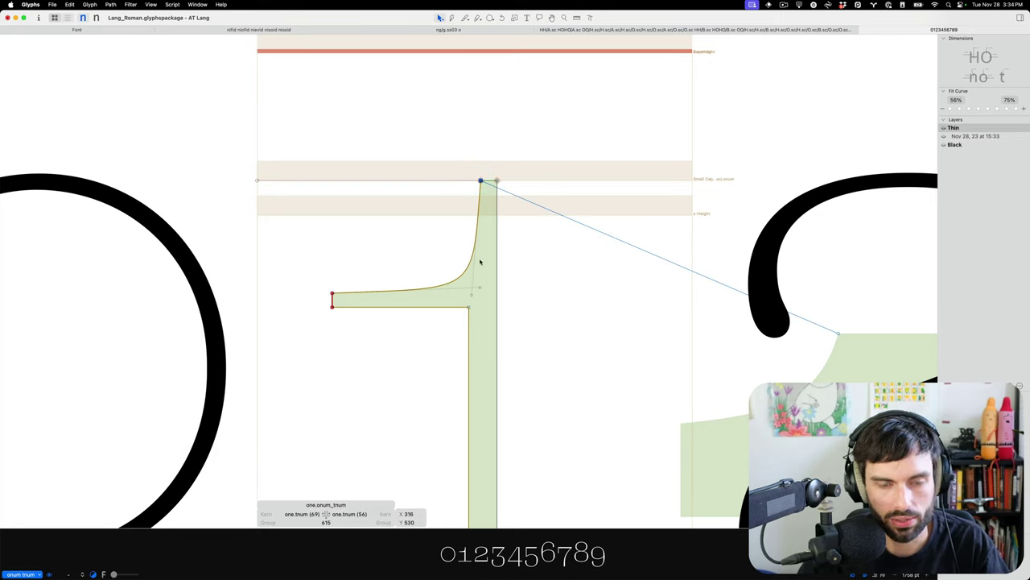
pyautogui.press('Right')
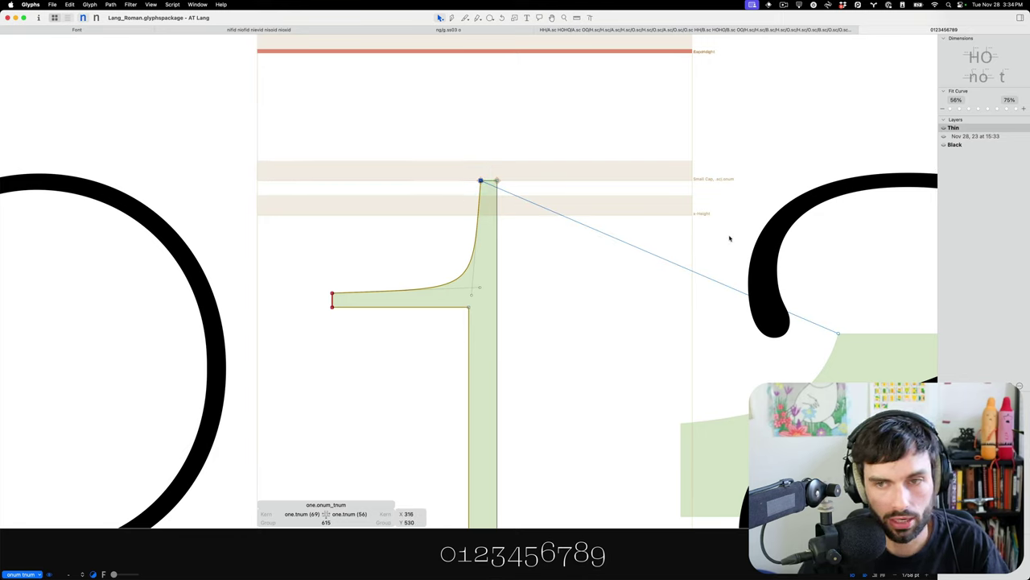
pyautogui.click(633, 269)
pyautogui.press('t')
pyautogui.scroll(-5, 531, 260)
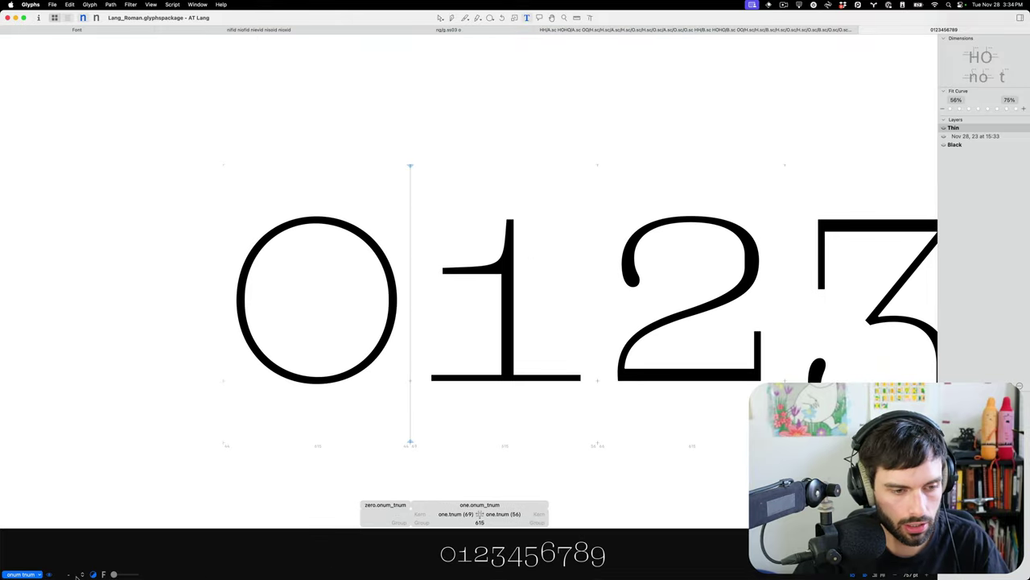
pyautogui.click(143, 574)
# Preview all instances, then switch to the Black master and back up its one layer.
pyautogui.click(92, 101)
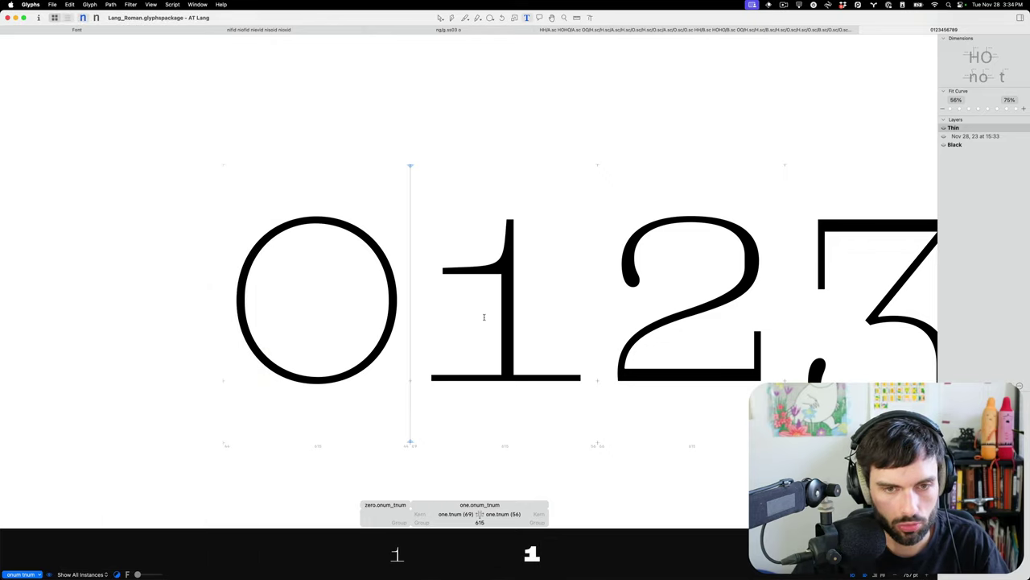
pyautogui.press('Escape')
pyautogui.press('super+2')
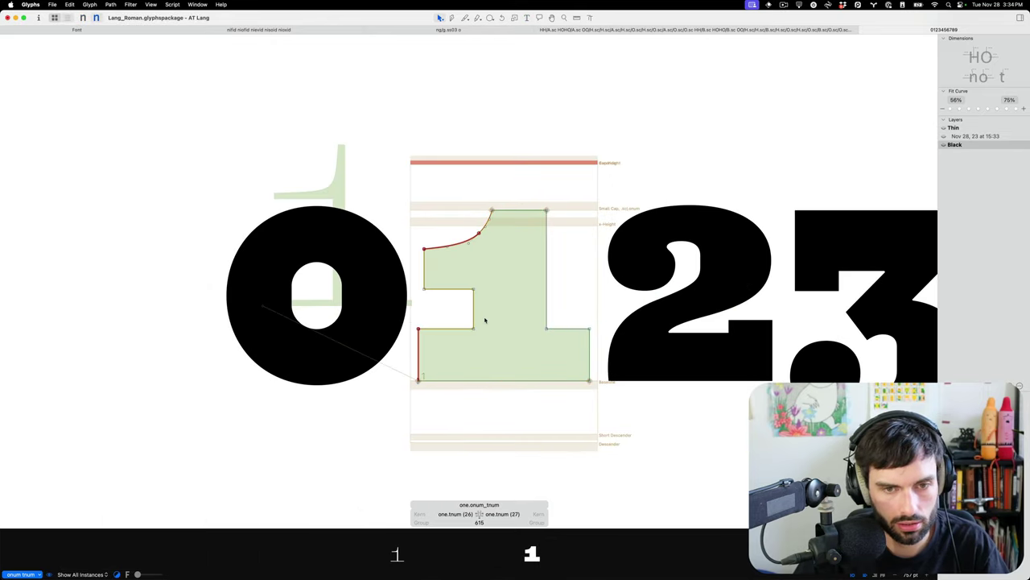
pyautogui.click(479, 234)
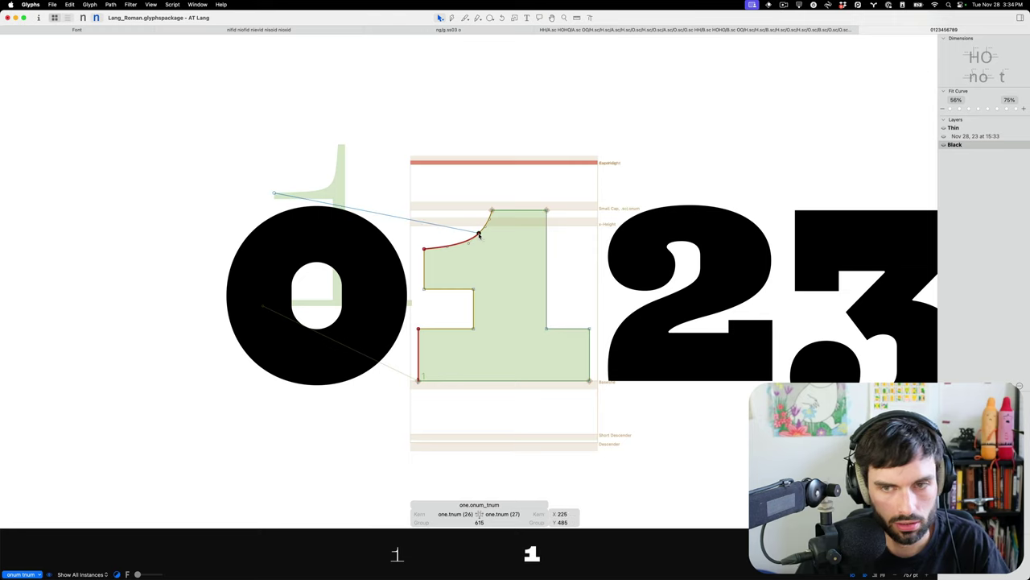
pyautogui.press('super+shift+l')
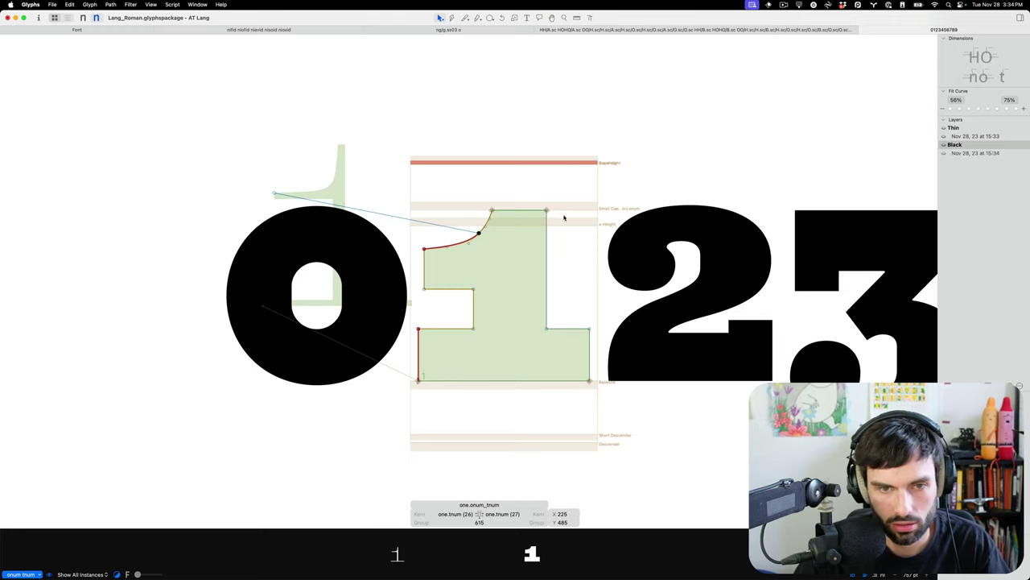
pyautogui.click(482, 242)
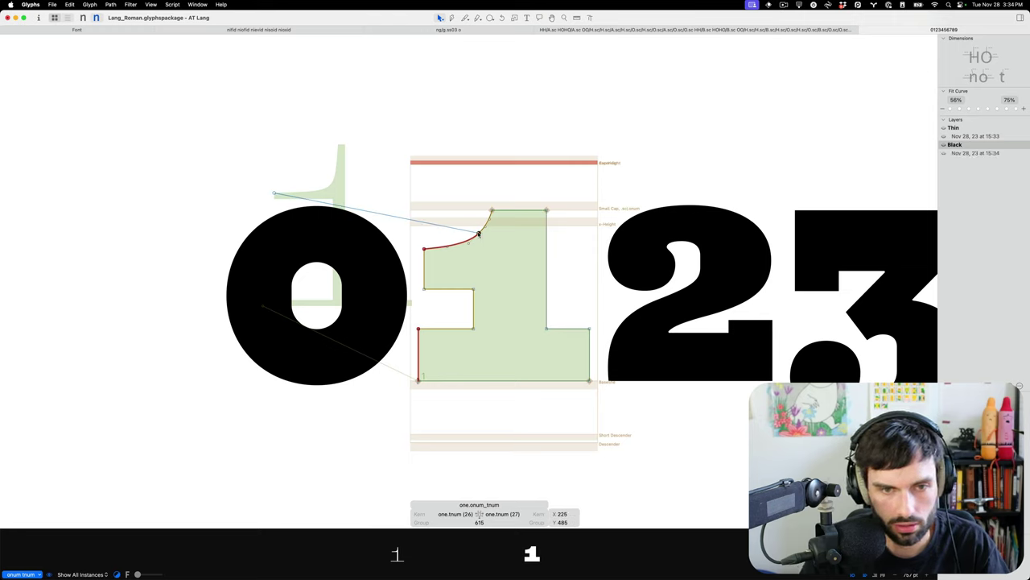
# Undo the earlier nudges and delete the extra node on the Black one's shoulder curve.
pyautogui.press('super+z')
pyautogui.press('super+z')
pyautogui.press('super+z')
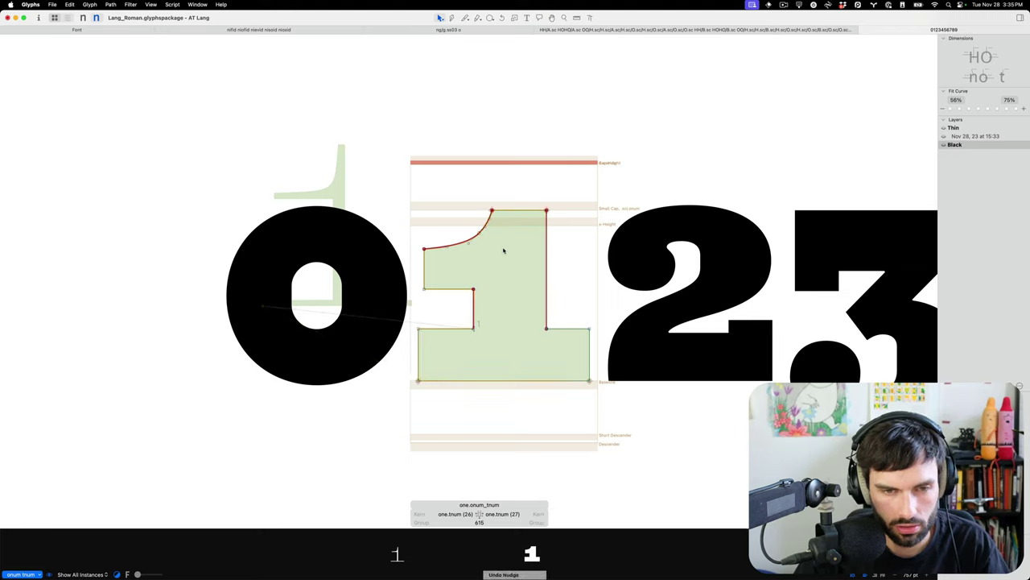
pyautogui.press('super+z')
pyautogui.click(478, 234)
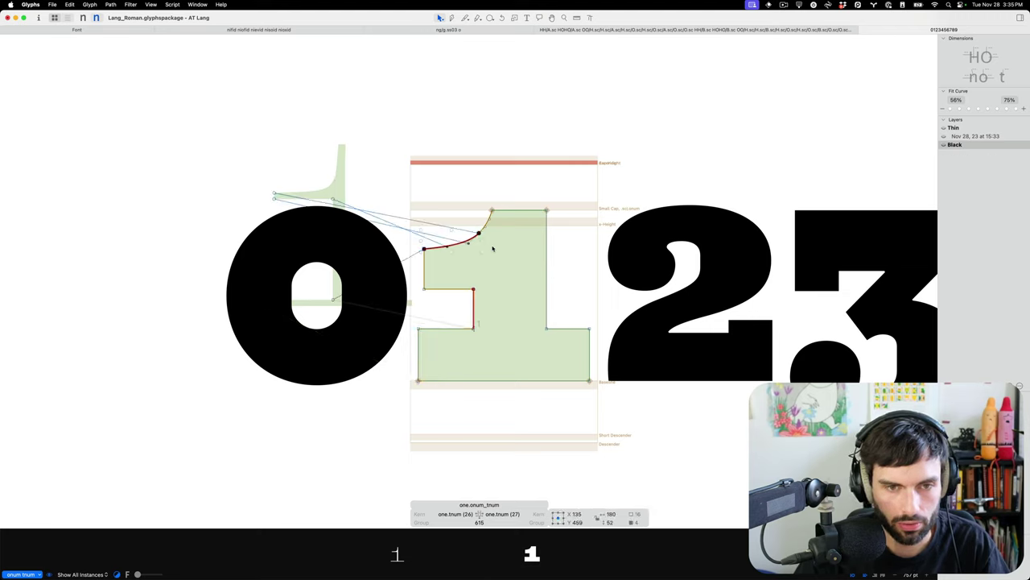
pyautogui.click(493, 248)
pyautogui.click(479, 233)
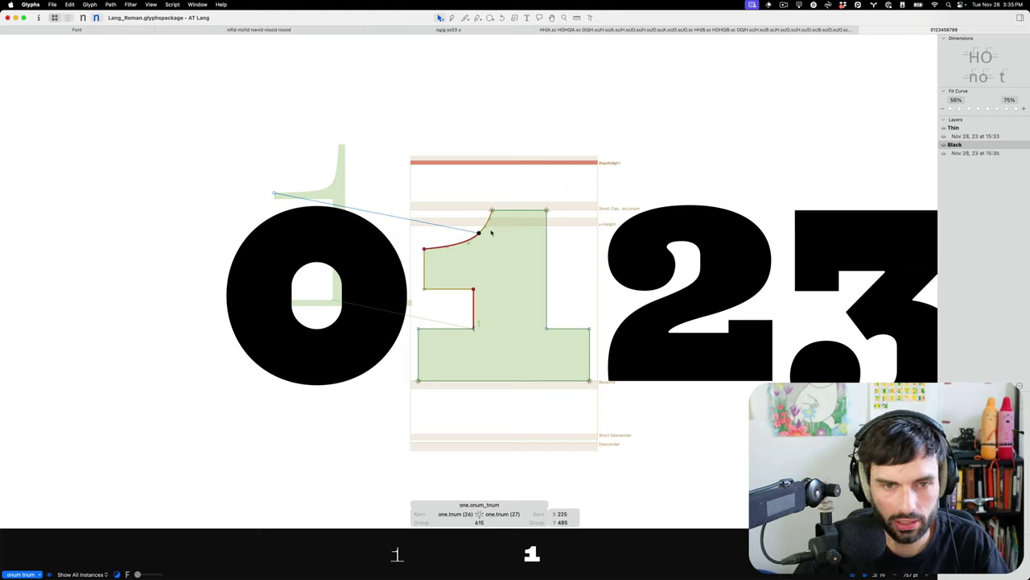
pyautogui.press('BackSpace')
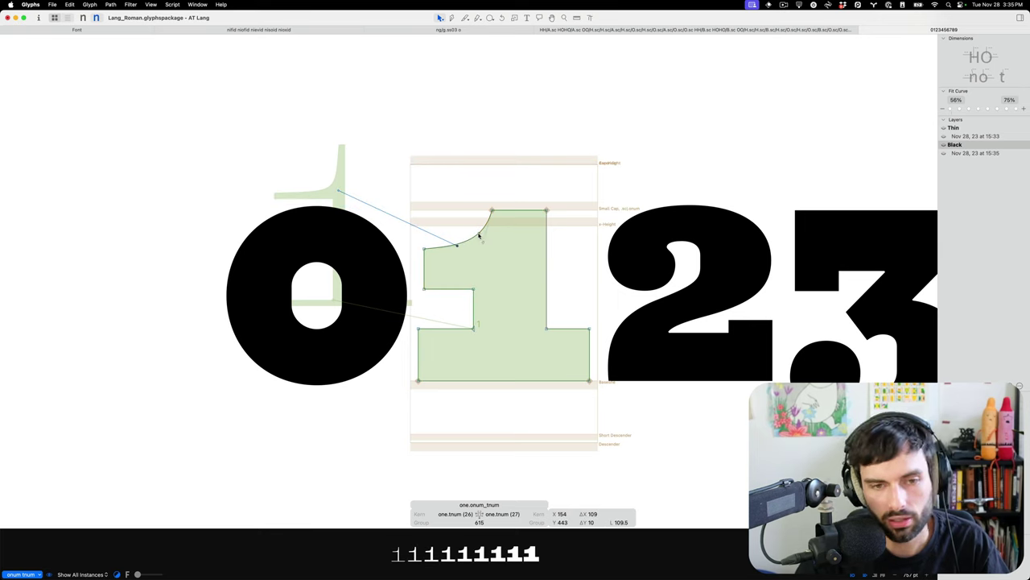
# Pull the Black one's shoulder curve fuller toward the top and check it as solid text.
pyautogui.scroll(3, 494, 244)
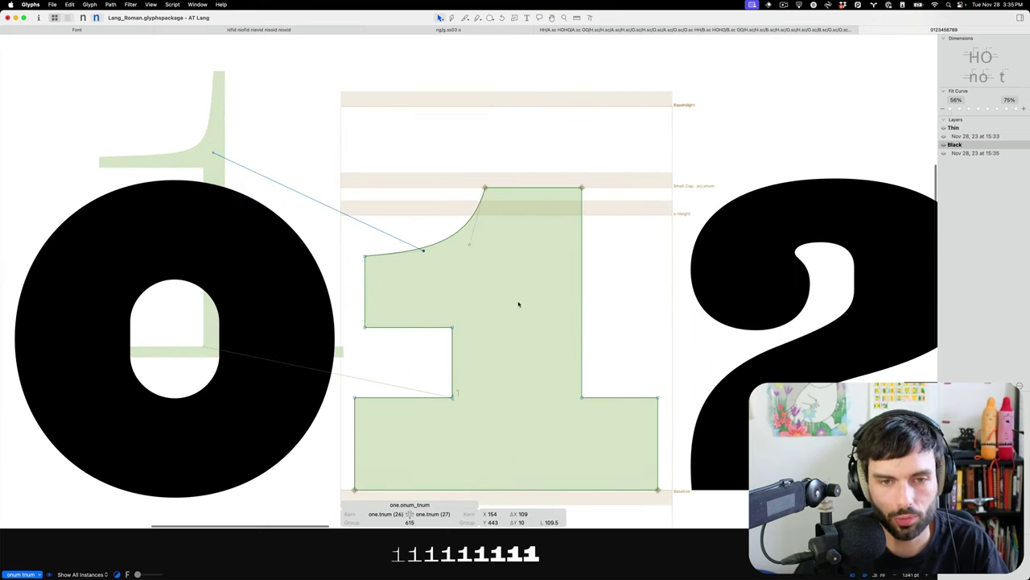
pyautogui.press('Escape')
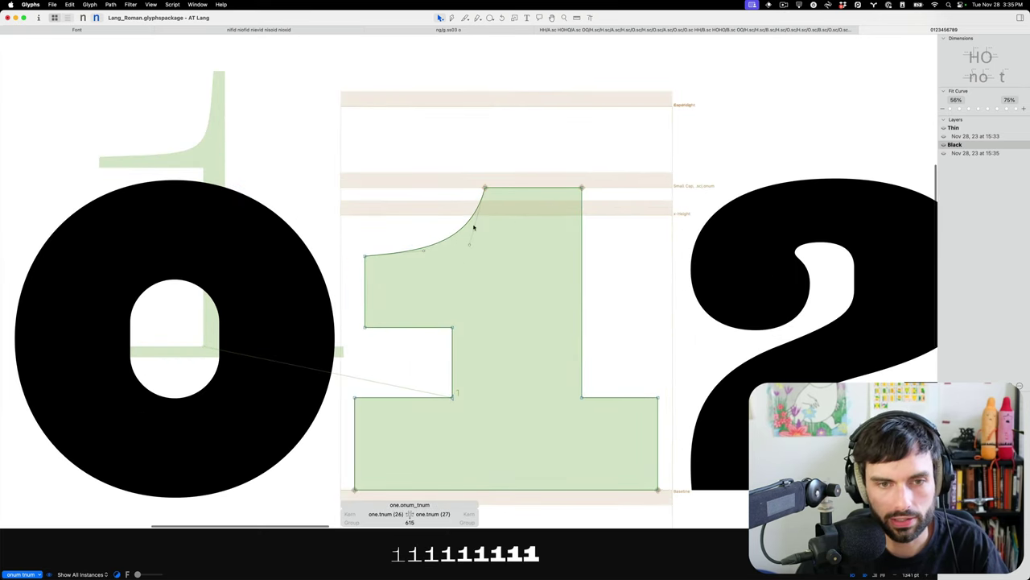
pyautogui.moveTo(446, 242); pyautogui.dragTo(459, 233)
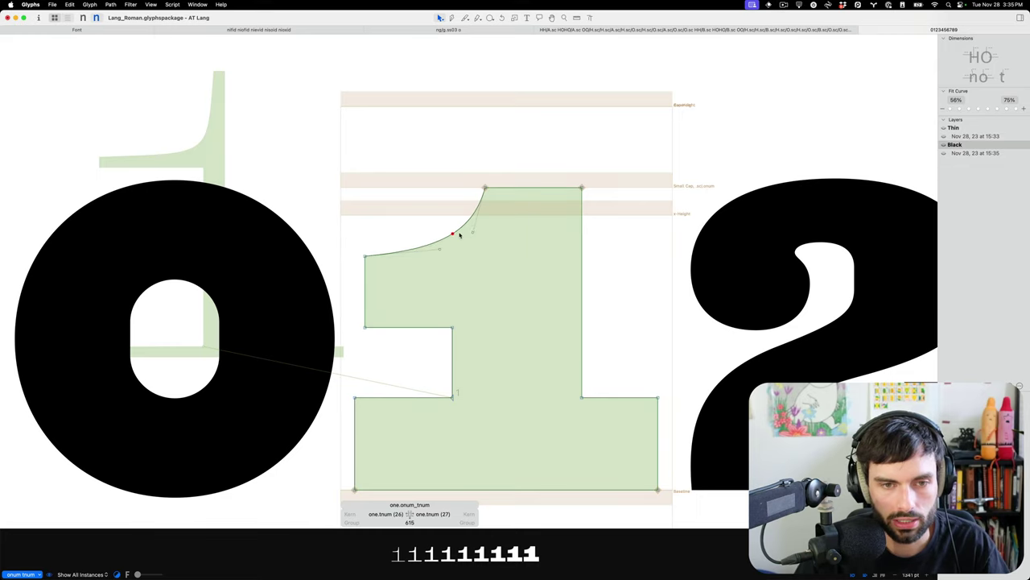
pyautogui.press('t')
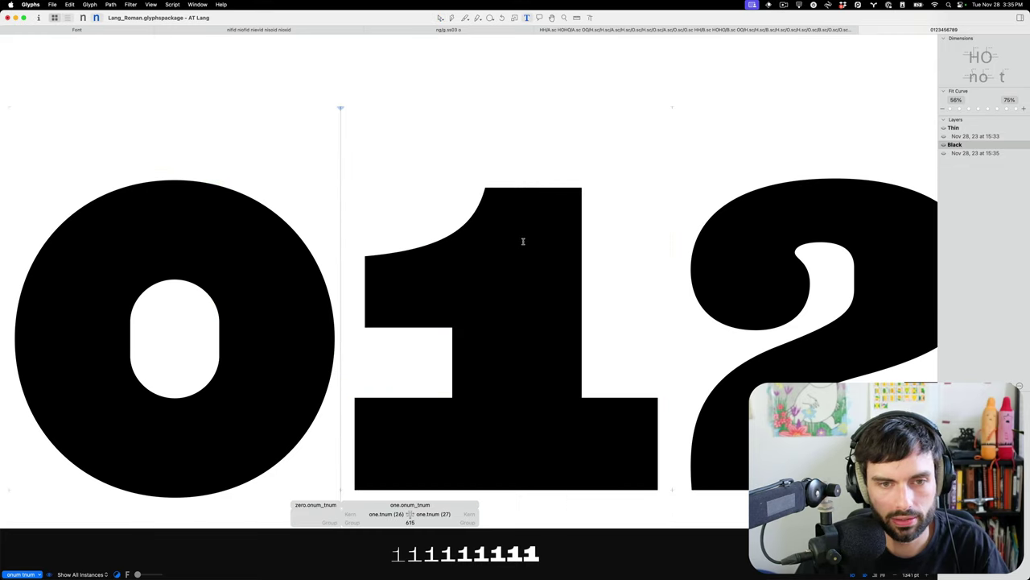
pyautogui.scroll(-3, 524, 244)
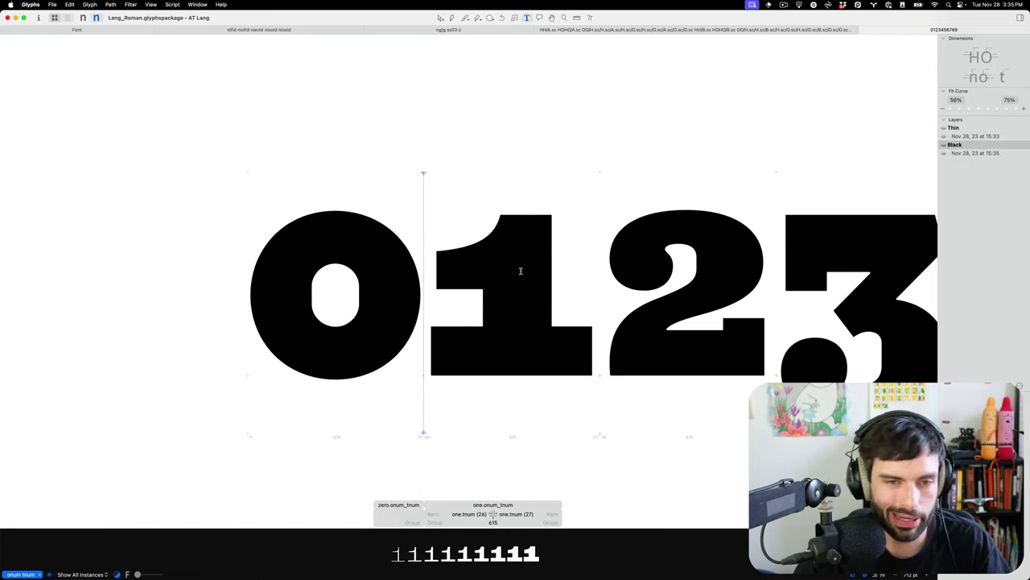
pyautogui.press('Escape')
pyautogui.moveTo(490, 302); pyautogui.dragTo(404, 252)
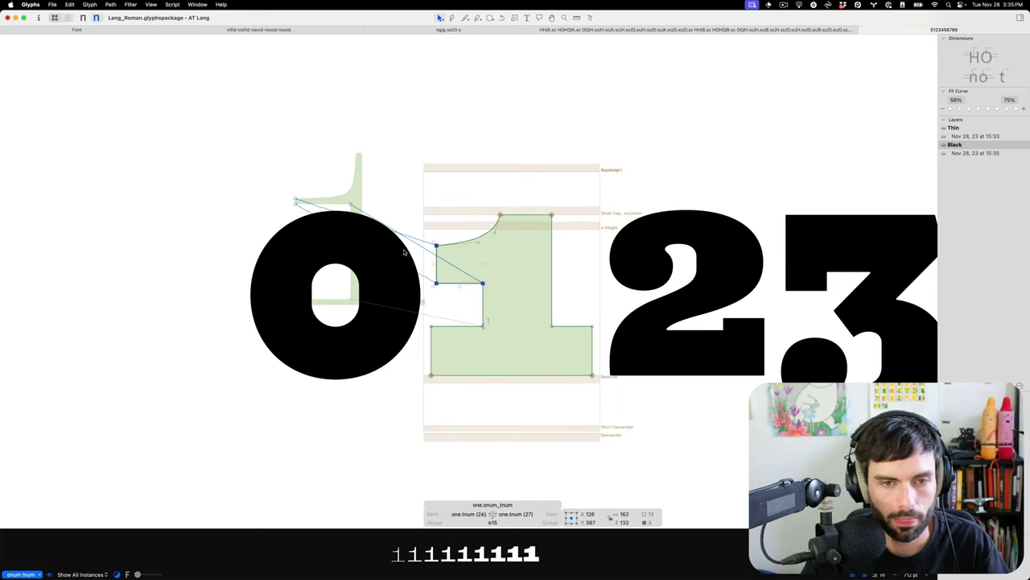
pyautogui.click(511, 231)
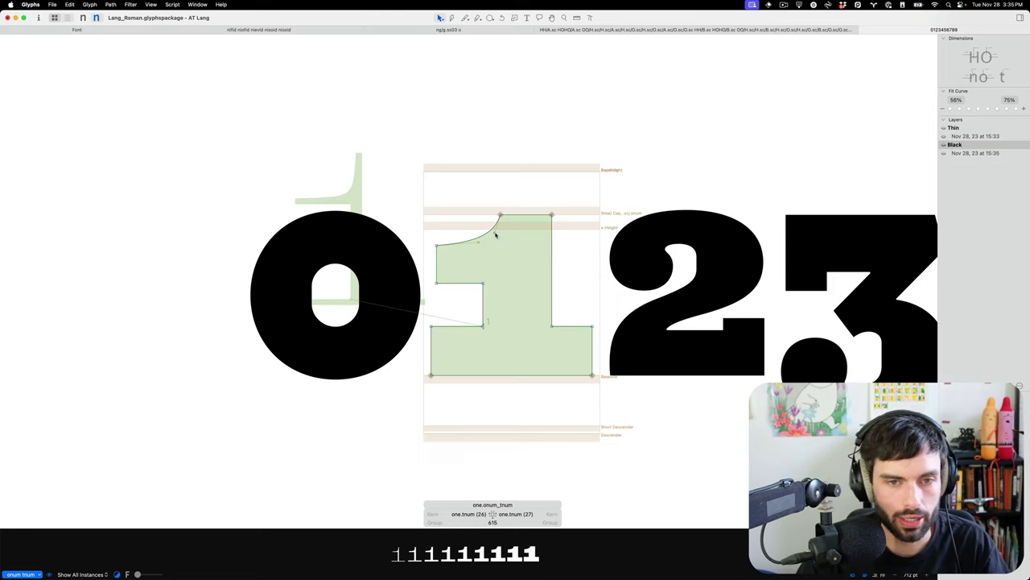
pyautogui.click(492, 234)
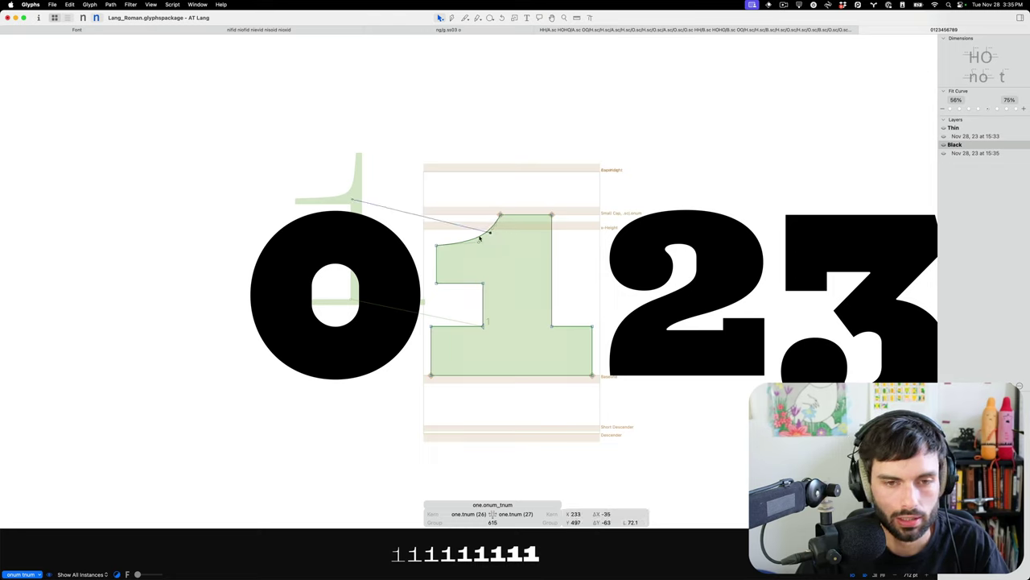
pyautogui.click(479, 238)
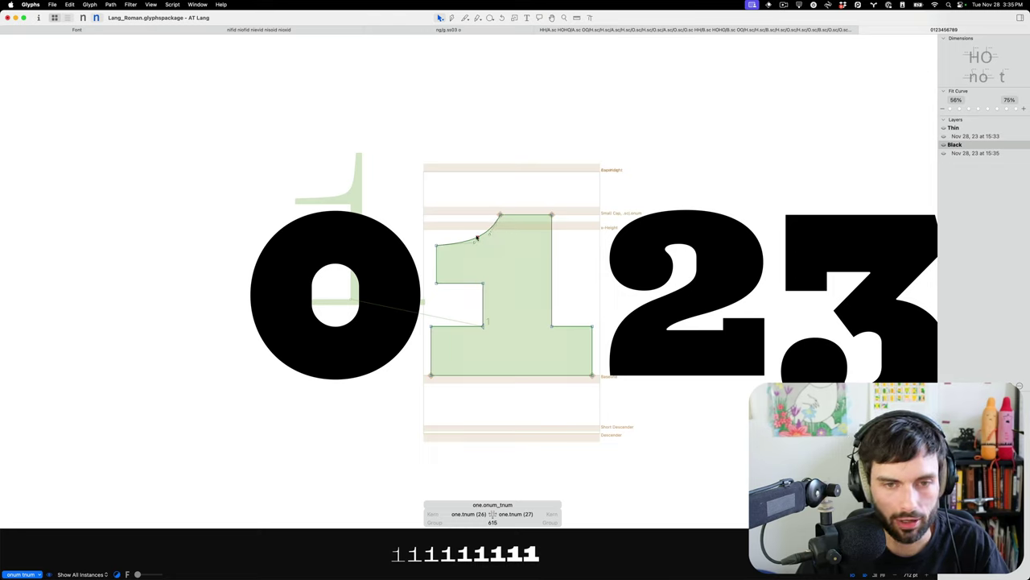
# Make the Black layer active, enlarge the preview of ones across weights, and view the 0–9 line.
pyautogui.doubleClick(993, 153)
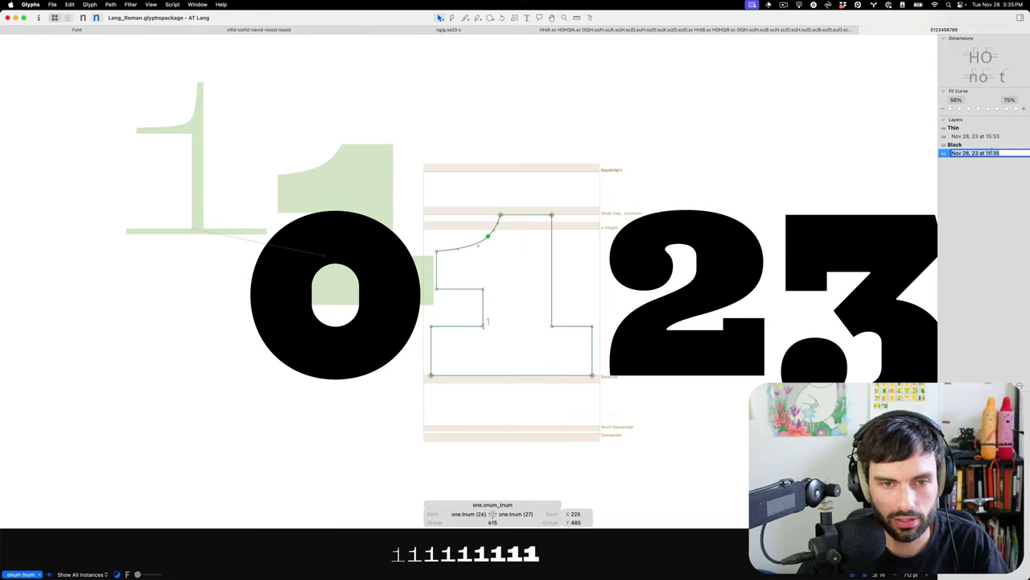
pyautogui.click(976, 147)
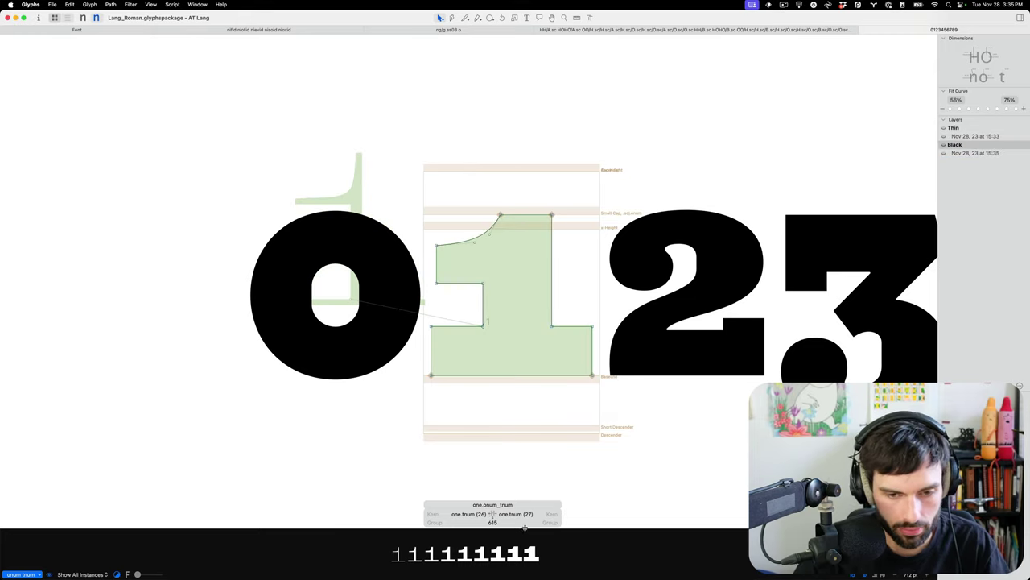
pyautogui.moveTo(525, 522); pyautogui.dragTo(525, 333)
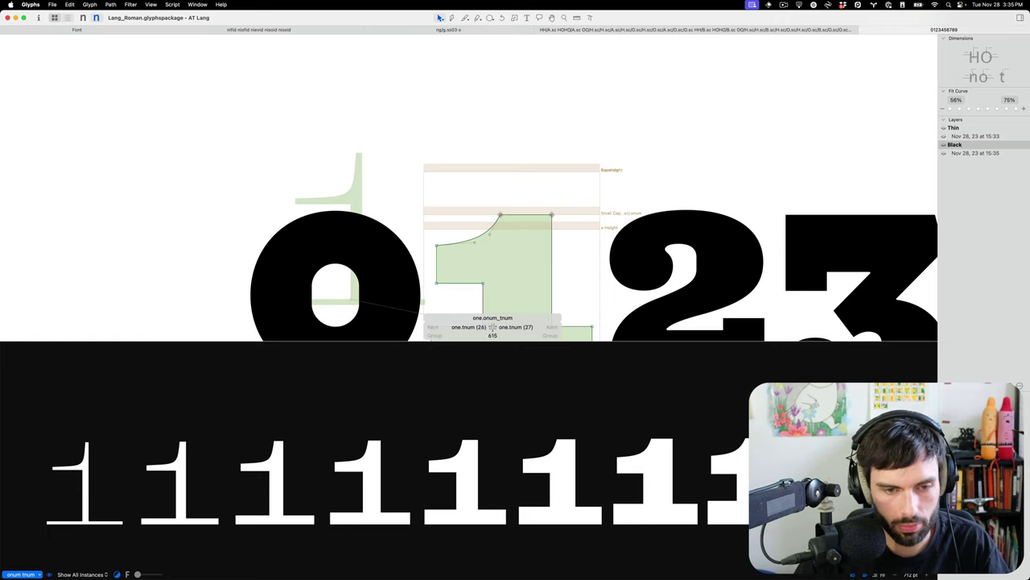
pyautogui.press('cmd+0')
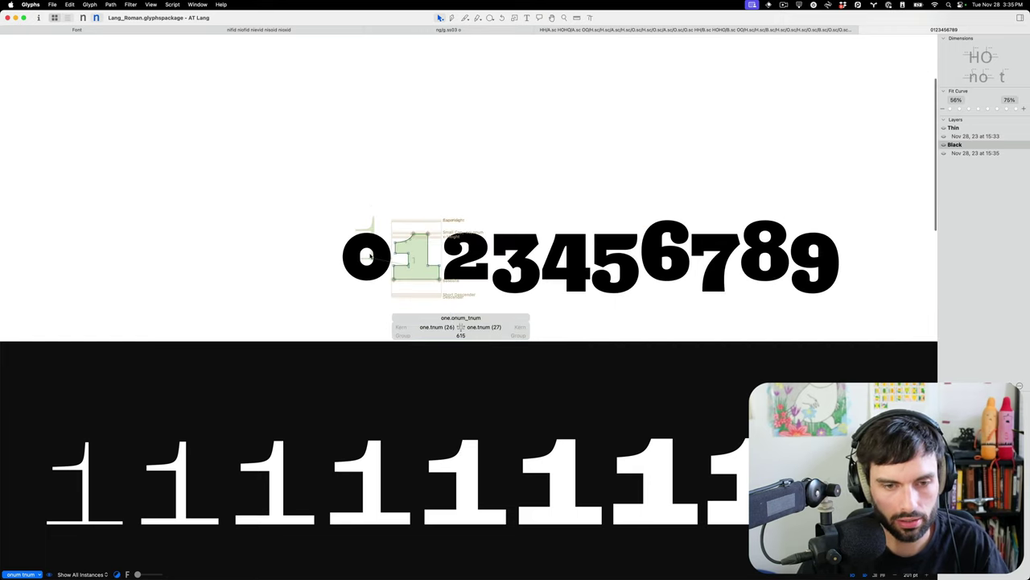
pyautogui.press('t')
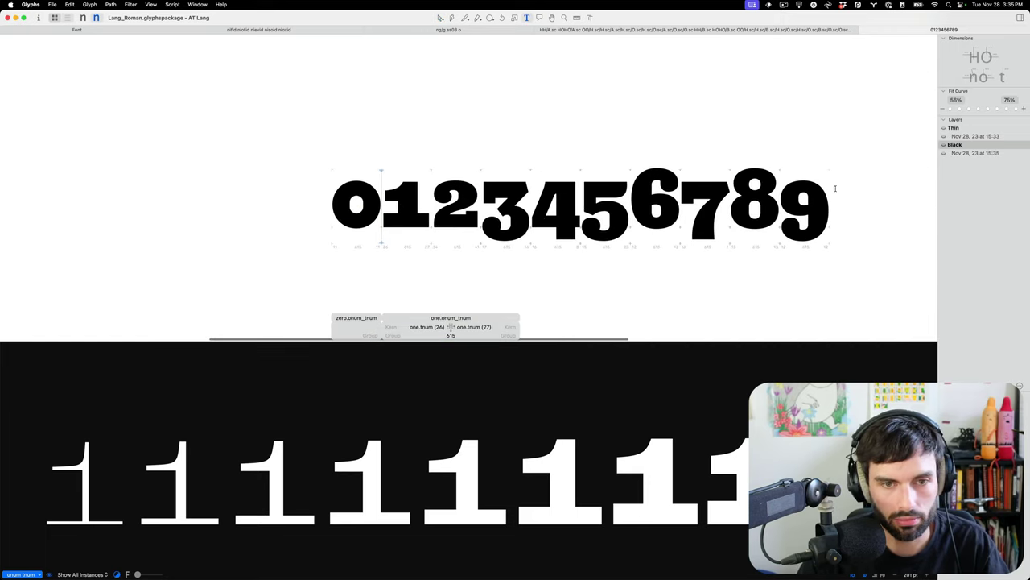
# Turn off onum Oldstyle Figures in the features list and open the tabular one.
pyautogui.click(22, 574)
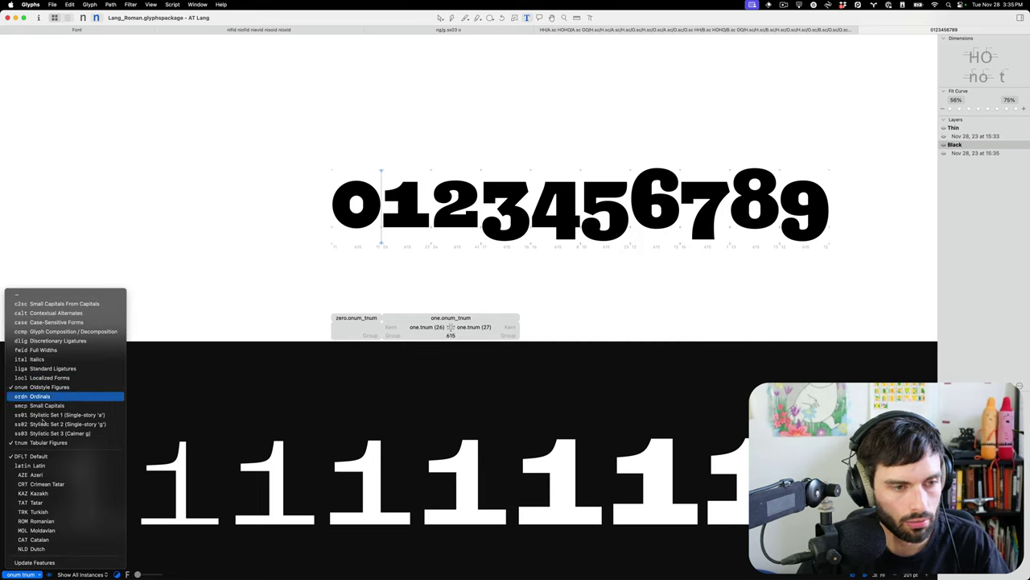
pyautogui.click(39, 388)
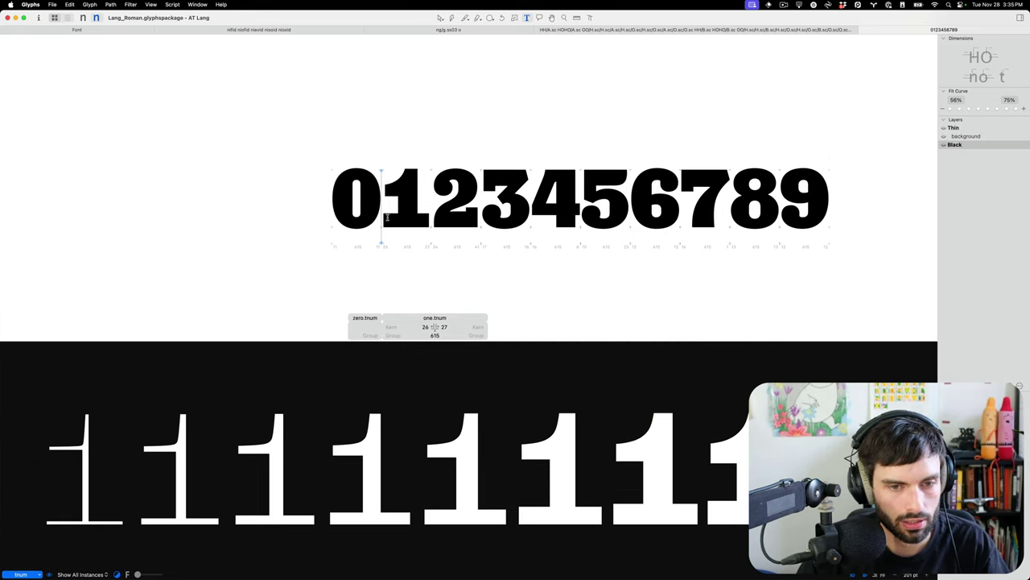
pyautogui.scroll(5, 386, 209)
pyautogui.press('Escape')
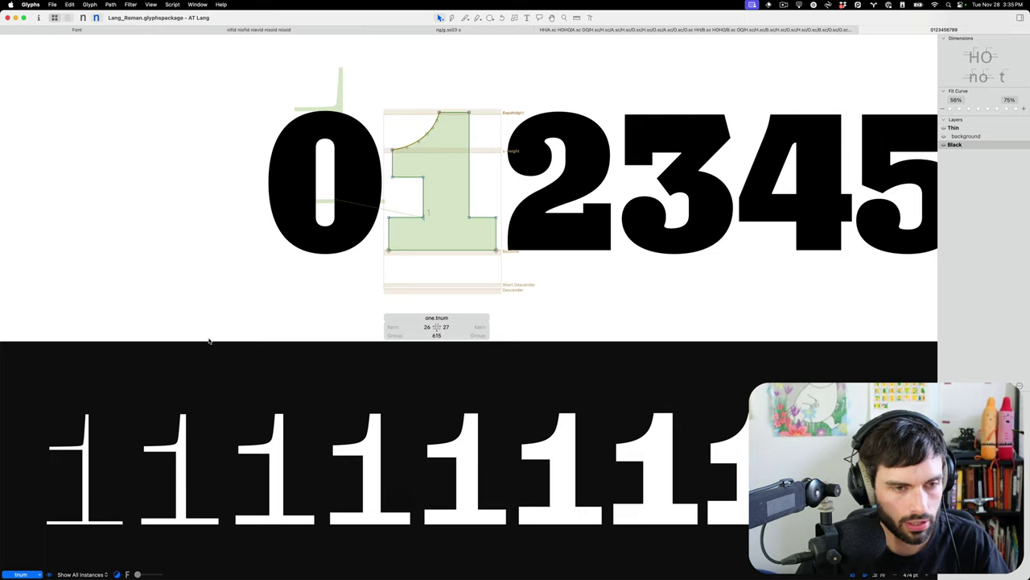
# Expand the preview to fill the window, then shrink it to reveal the one's outline again.
pyautogui.moveTo(207, 342); pyautogui.dragTo(290, 74)
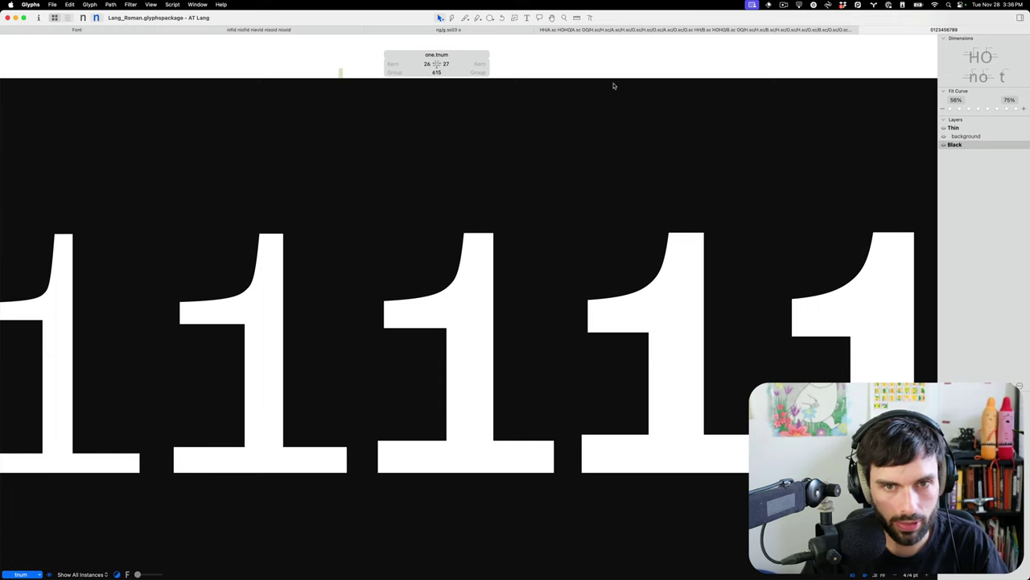
pyautogui.moveTo(615, 78); pyautogui.dragTo(588, 457)
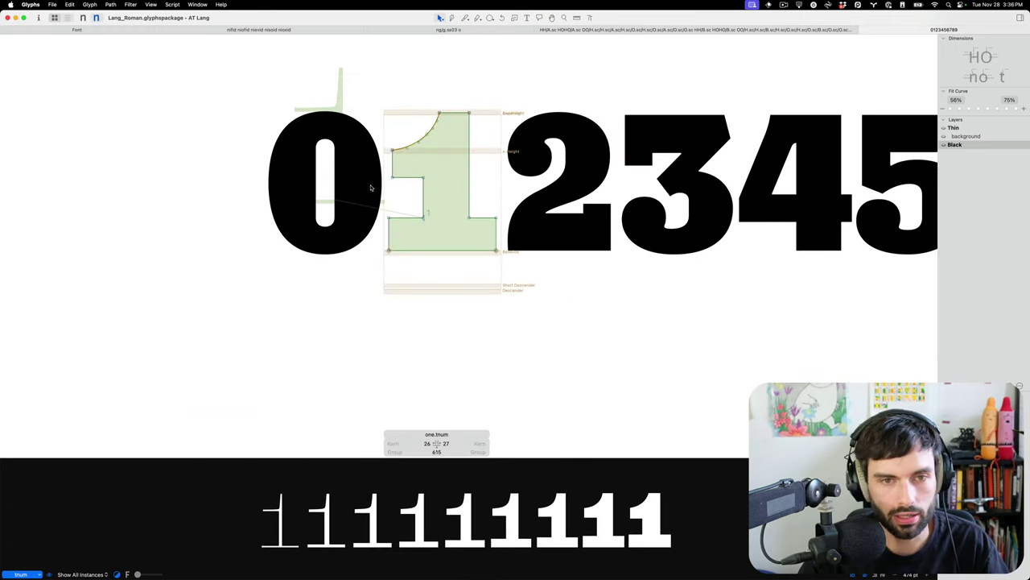
pyautogui.scroll(-5, 364, 187)
pyautogui.hscroll(3, 411, 168)
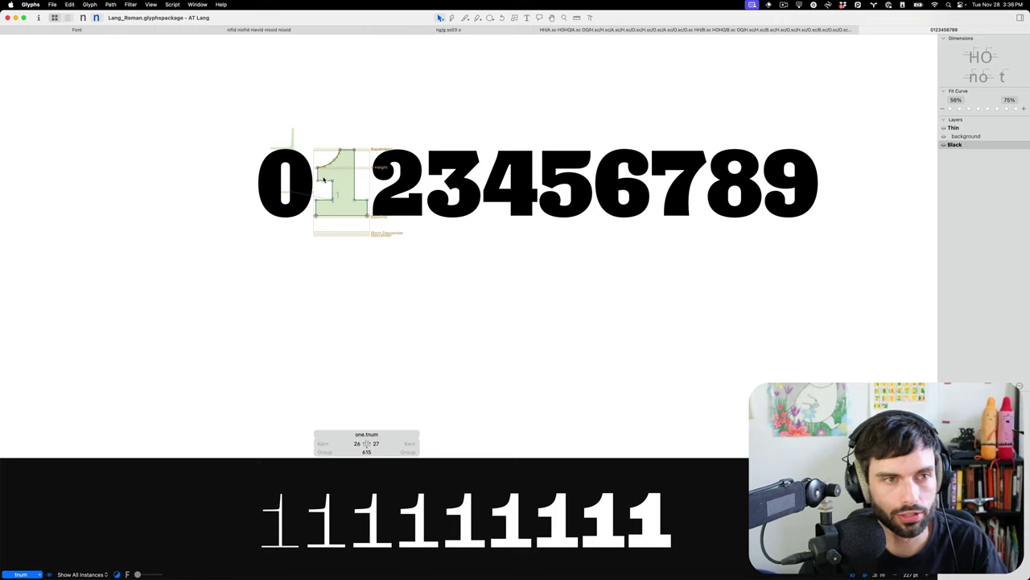
# Switch to the Thin master and turn Oldstyle Figures back on.
pyautogui.click(83, 17)
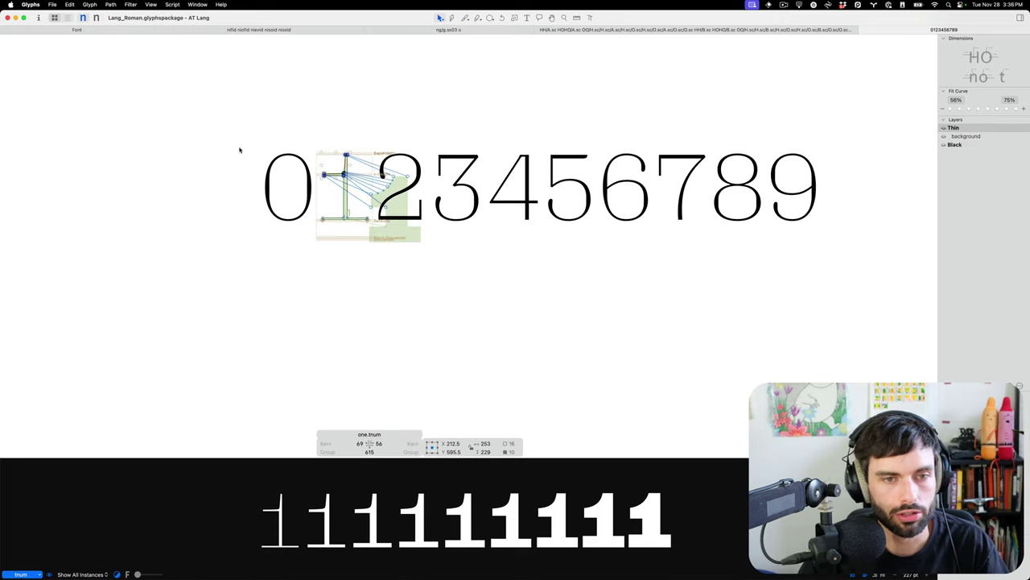
pyautogui.scroll(5, 249, 166)
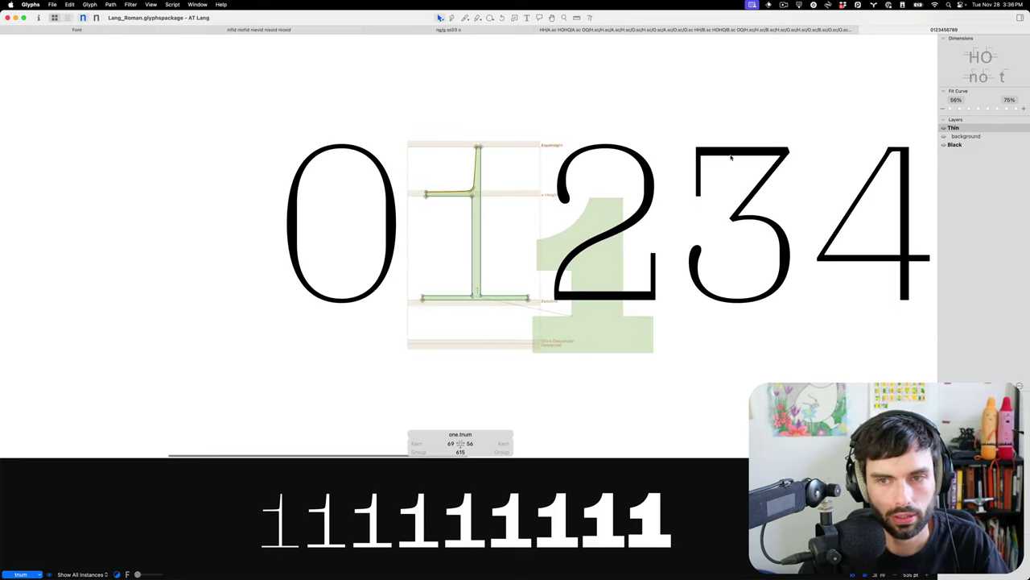
pyautogui.click(22, 574)
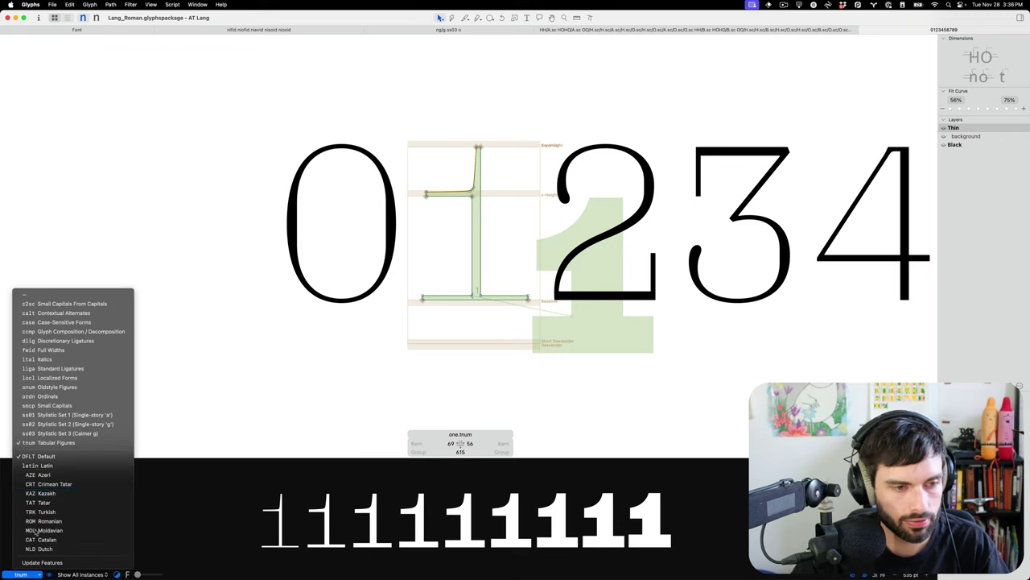
pyautogui.click(59, 389)
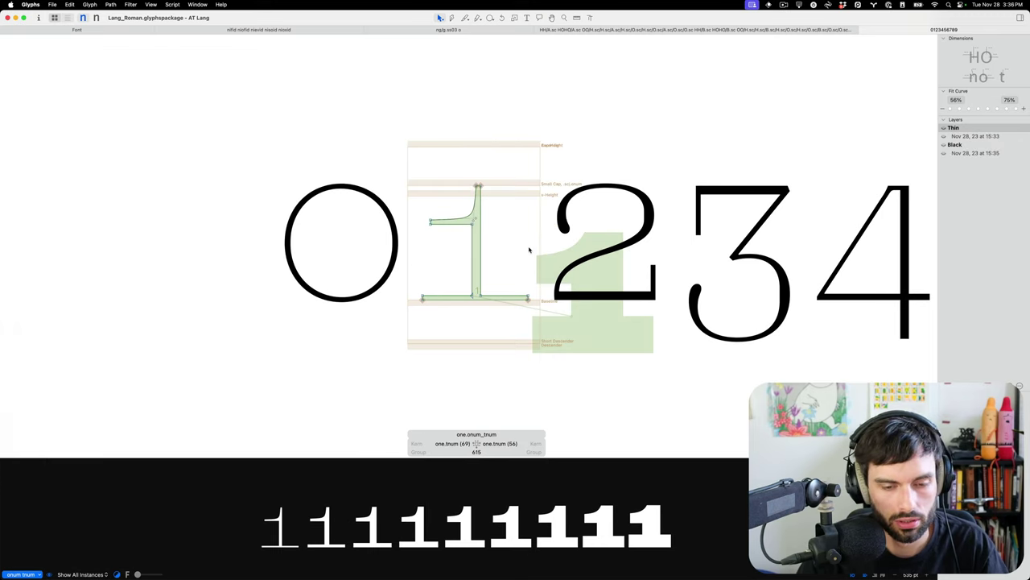
pyautogui.press('Escape')
pyautogui.scroll(-5, 325, 259)
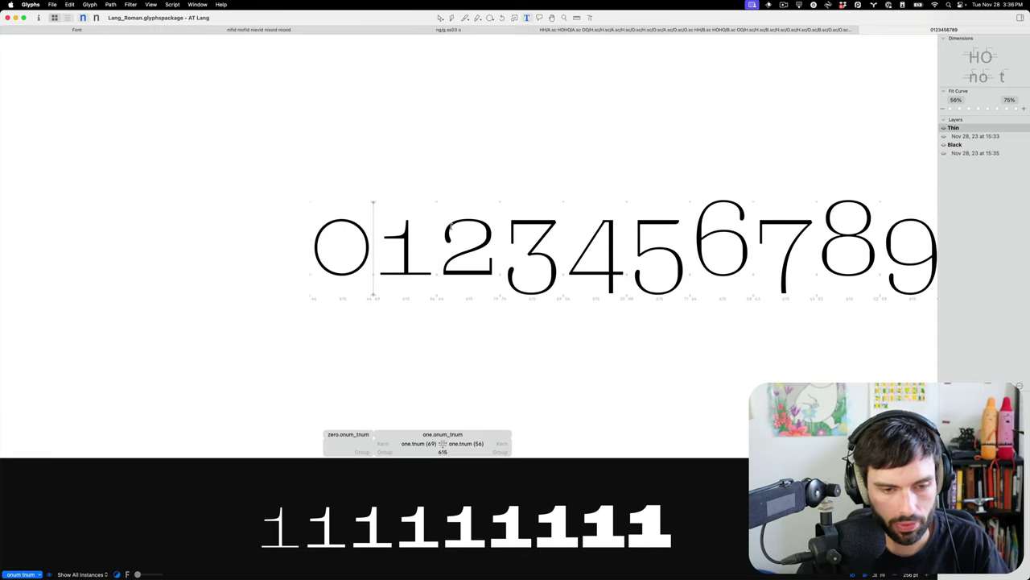
pyautogui.scroll(5, 433, 239)
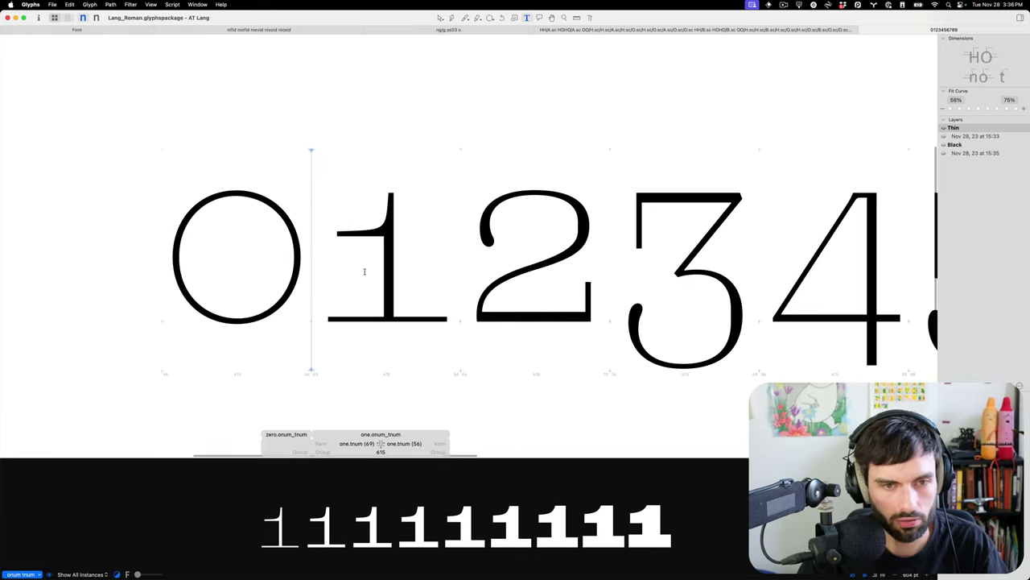
# Raise the Thin one's left serif node and inner corner node with several upward nudges.
pyautogui.press('Escape')
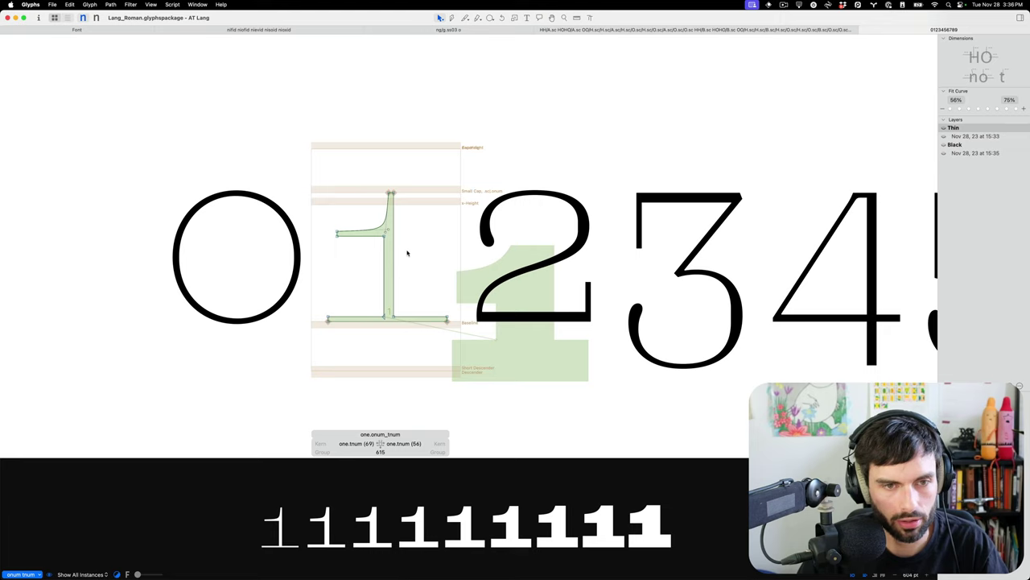
pyautogui.click(336, 233)
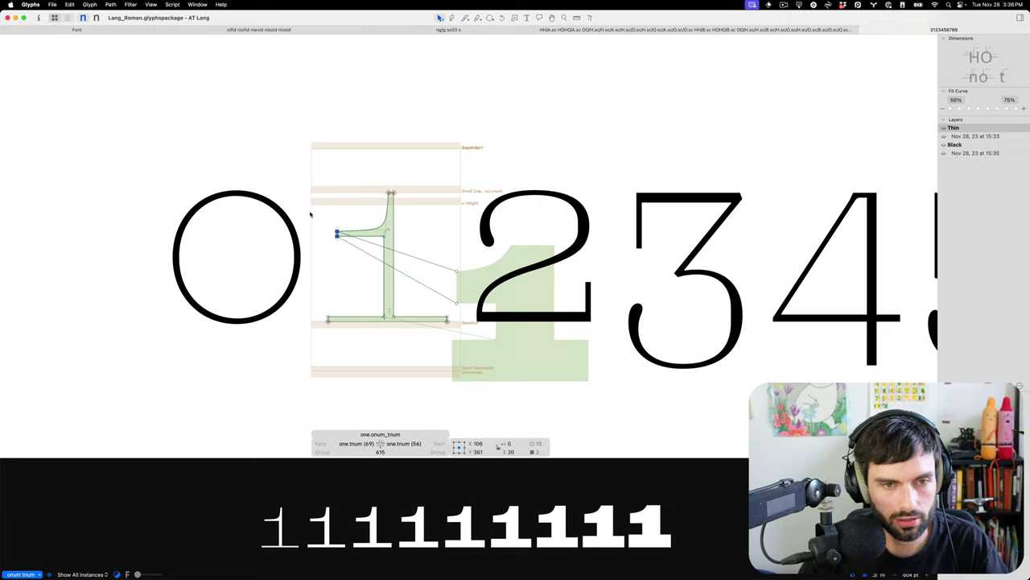
pyautogui.hotkey('shift', 'Up')
pyautogui.hotkey('shift', 'Up')
pyautogui.keyDown('shift'); pyautogui.click(383, 231); pyautogui.keyUp('shift')
pyautogui.hotkey('shift', 'Up')
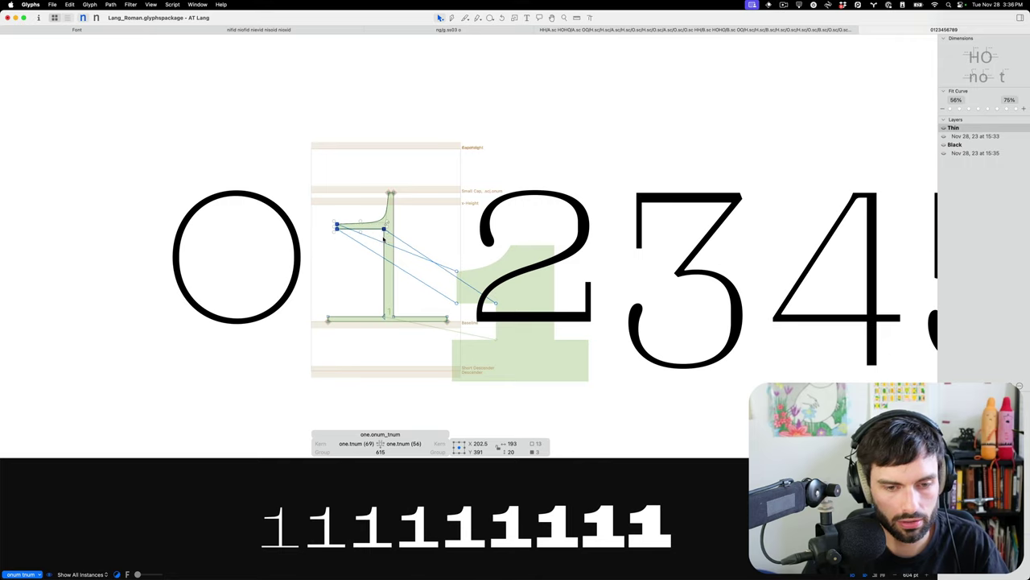
pyautogui.hotkey('shift', 'Up')
# Review the whole digit line against the edited one, panning across it.
pyautogui.press('t')
pyautogui.press('super+0')
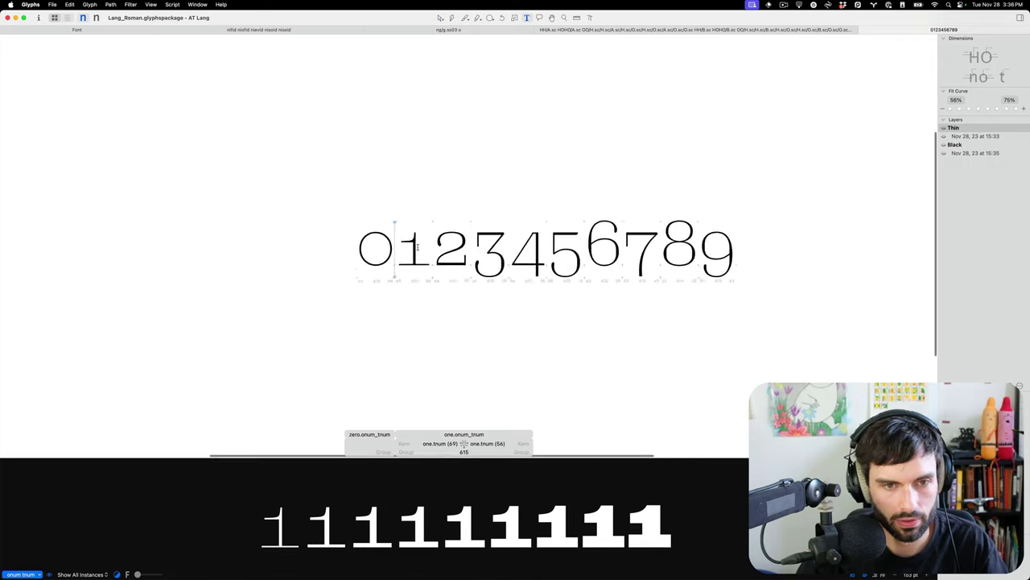
pyautogui.scroll(-1, 417, 247)
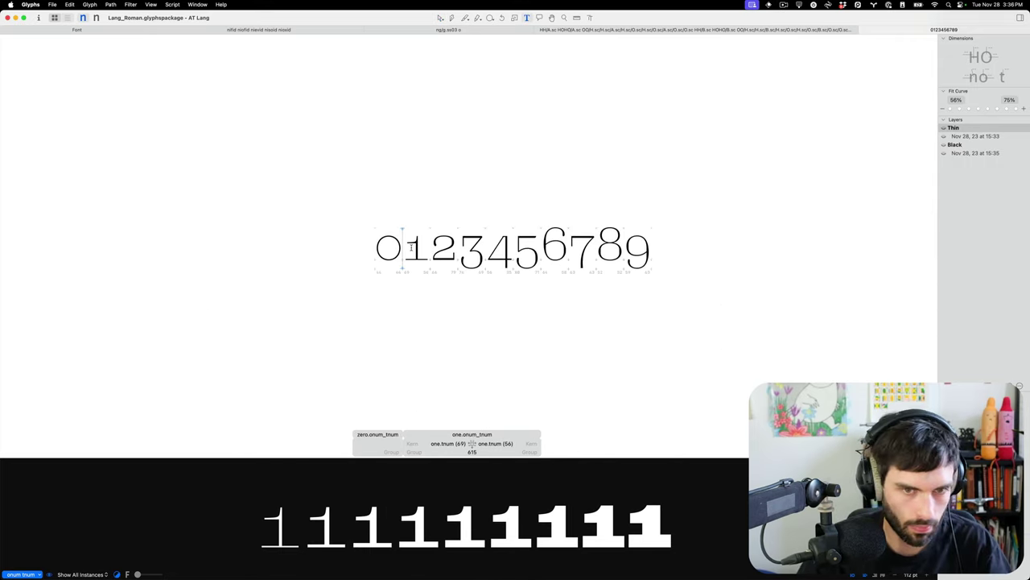
pyautogui.press('Escape')
pyautogui.scroll(10, 407, 246)
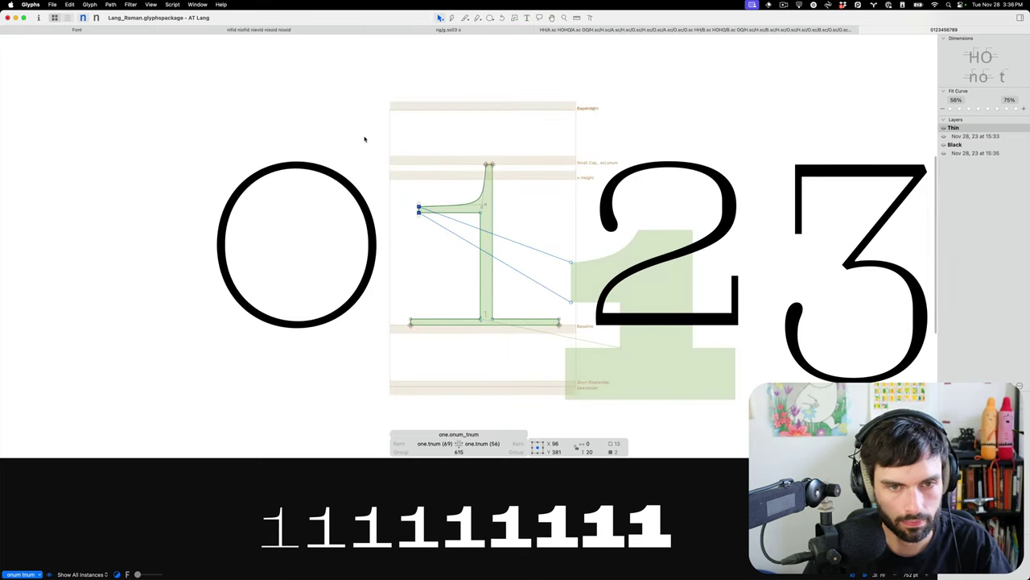
pyautogui.press('t')
pyautogui.scroll(-10, 364, 139)
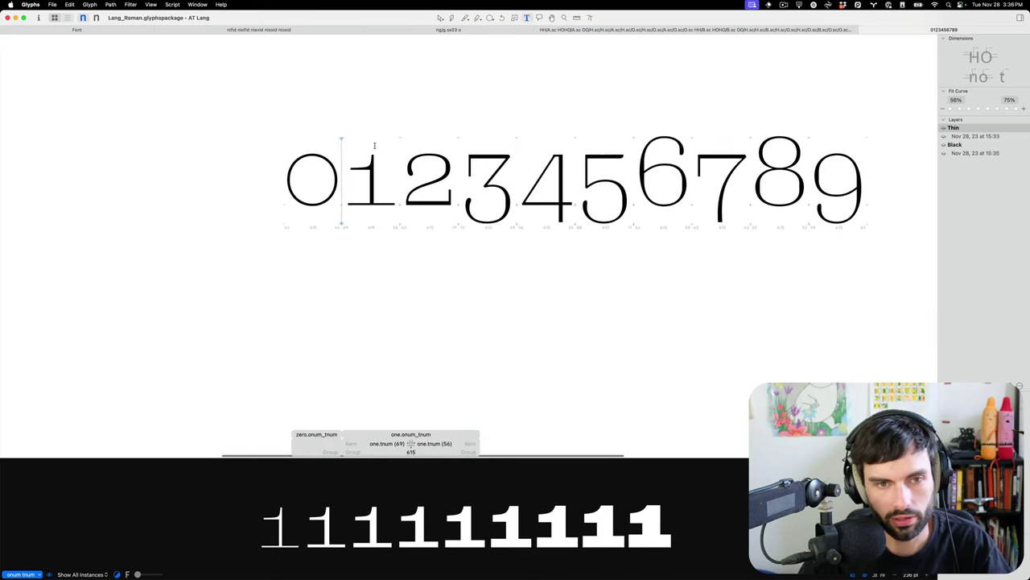
pyautogui.hscroll(2, 377, 145)
pyautogui.hscroll(2, 382, 148)
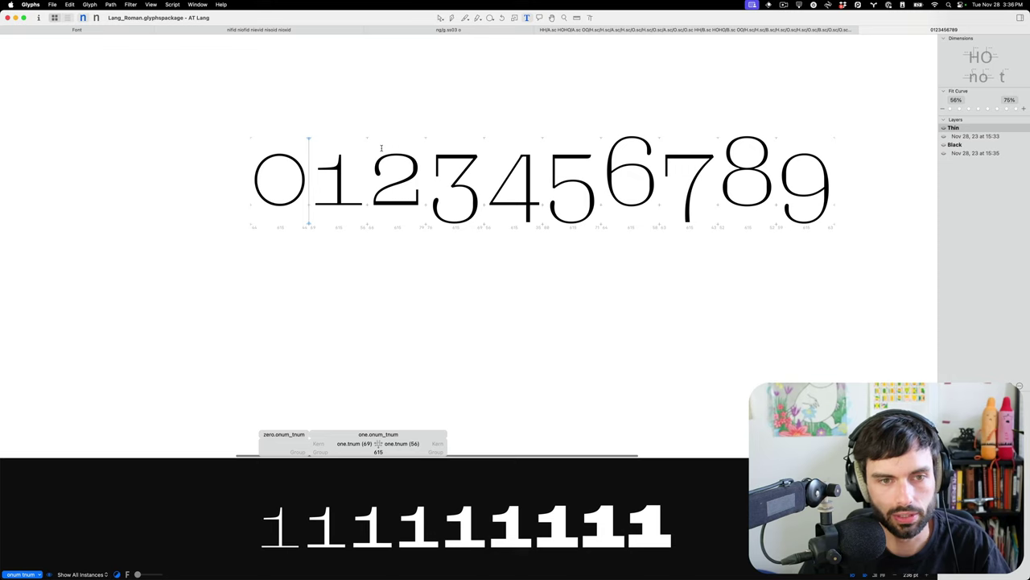
pyautogui.scroll(10, 382, 148)
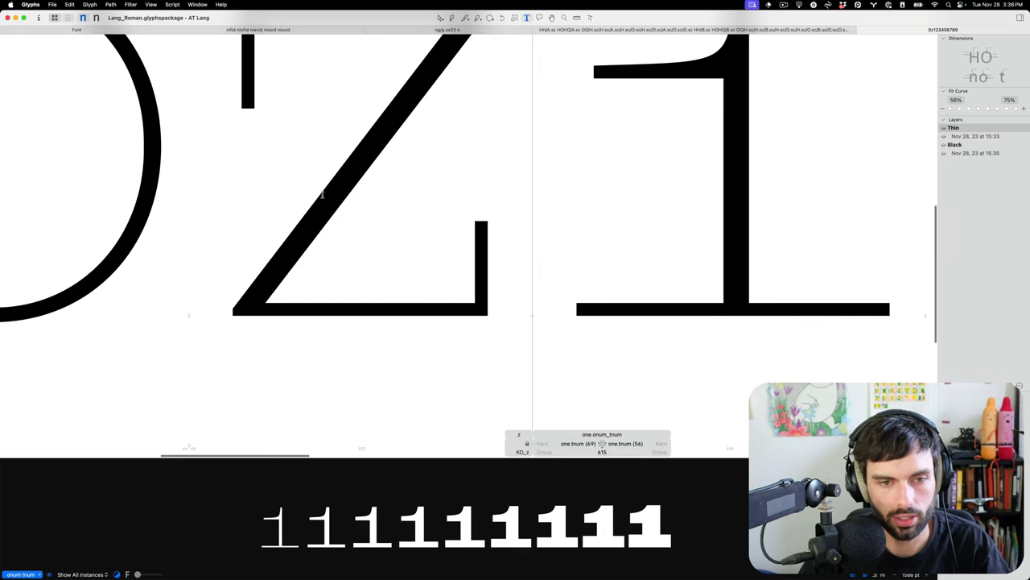
pyautogui.press('Escape')
# Select the one's bottom-left corner nodes and delete the stray z from the digit line.
pyautogui.moveTo(437, 260); pyautogui.dragTo(536, 362)
pyautogui.moveTo(657, 251); pyautogui.dragTo(559, 357)
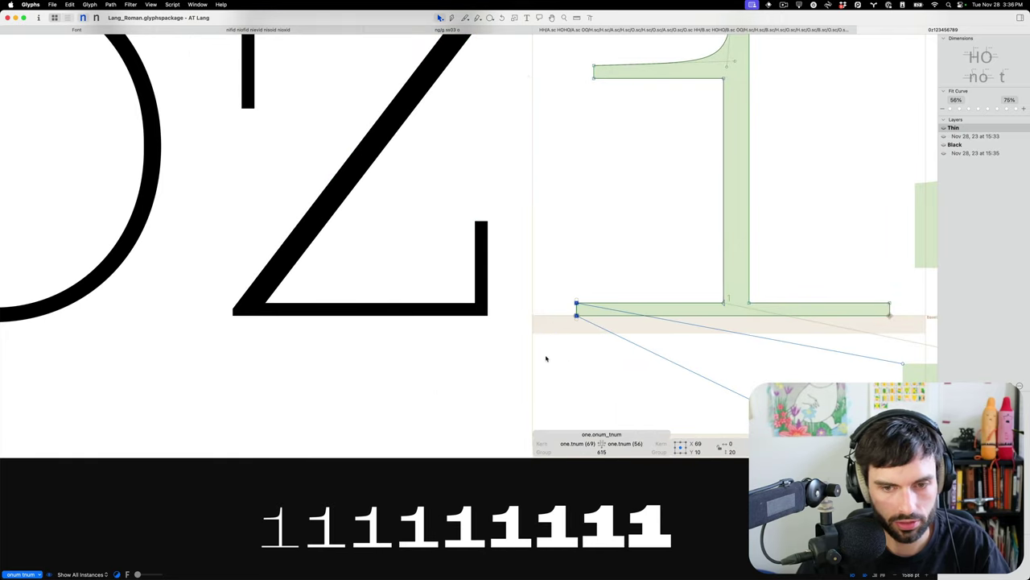
pyautogui.press('t')
pyautogui.press('super+minus')
pyautogui.press('super+minus')
pyautogui.press('BackSpace')
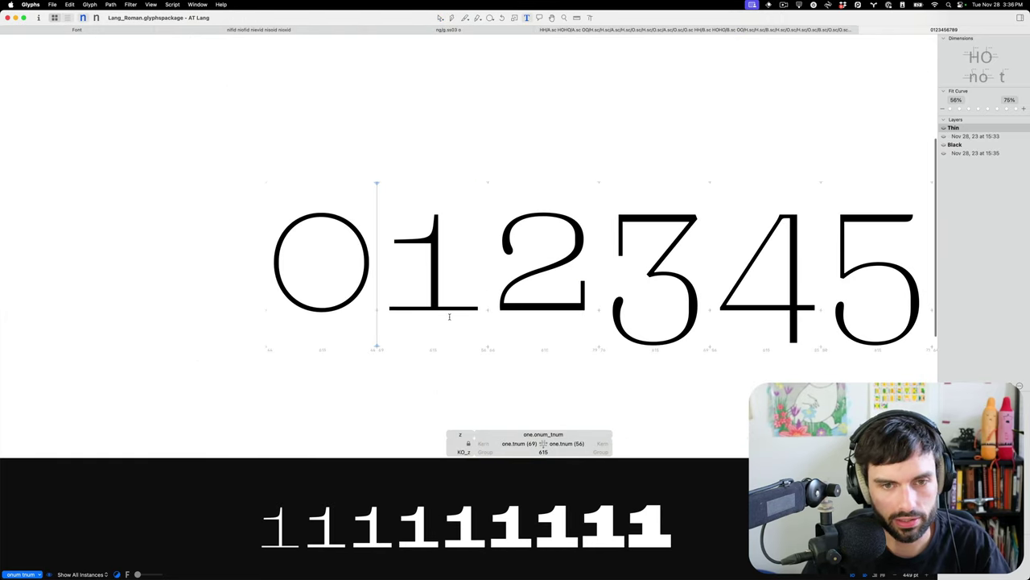
# Lower the top node of the one's left serif by one unit, then close the digits tab.
pyautogui.press('Escape')
pyautogui.press('super+plus')
pyautogui.press('super+plus')
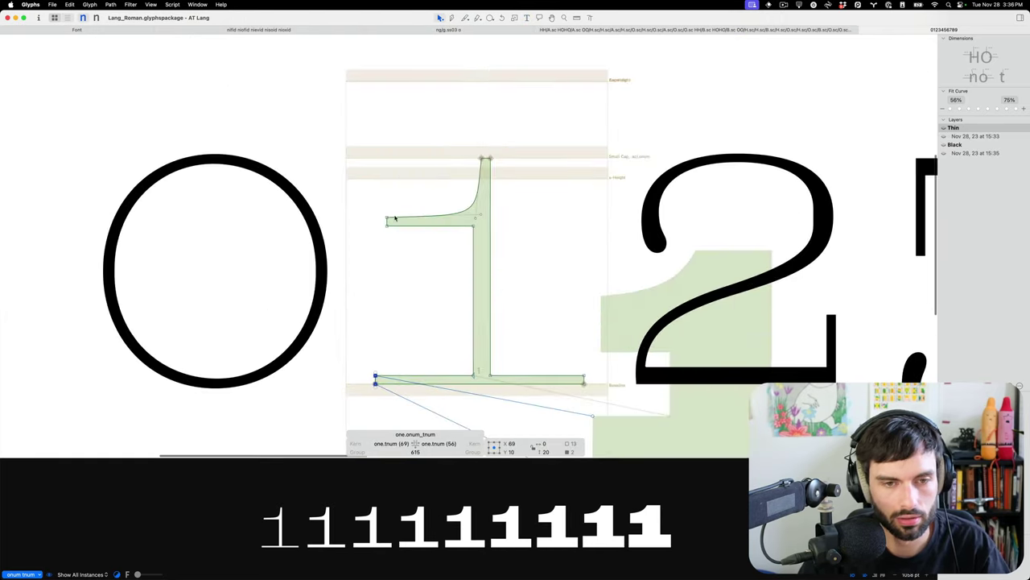
pyautogui.moveTo(438, 190); pyautogui.dragTo(362, 223)
pyautogui.press('Down')
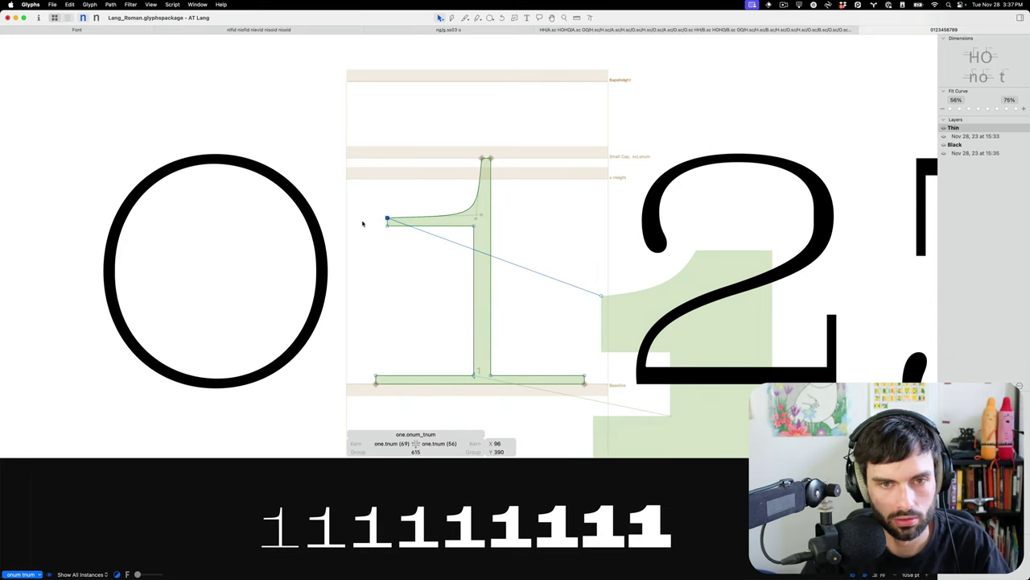
pyautogui.press('t')
pyautogui.scroll(-5, 374, 221)
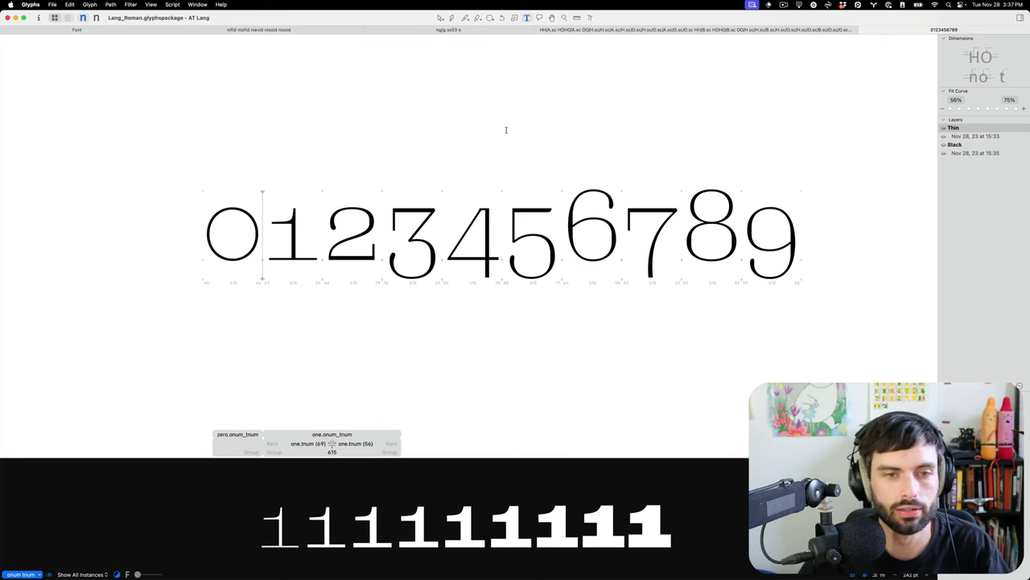
pyautogui.press('super+w')
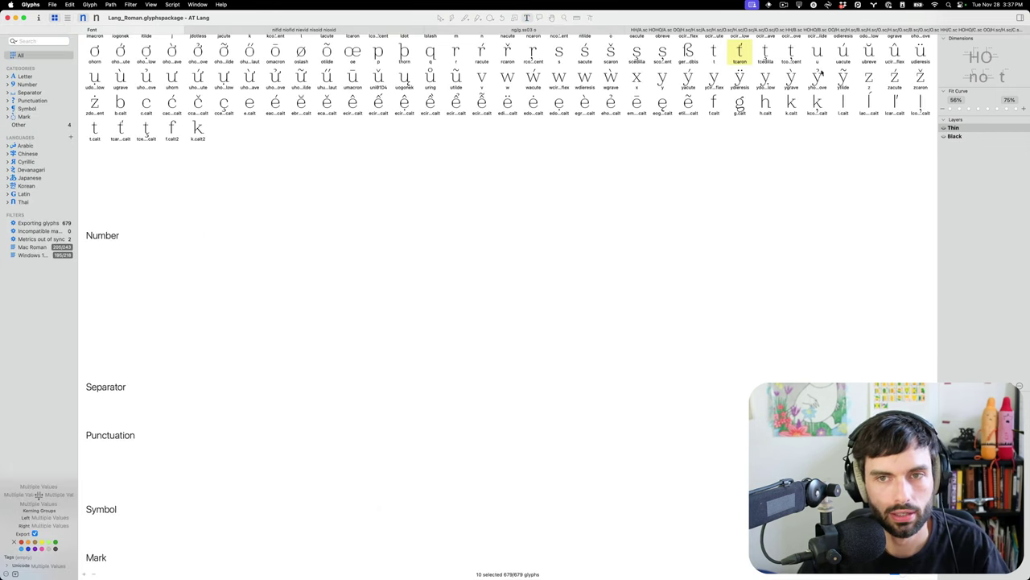
# Bring up the HH/A.sc small-cap spacing strings tab and scroll through it.
pyautogui.click(842, 29)
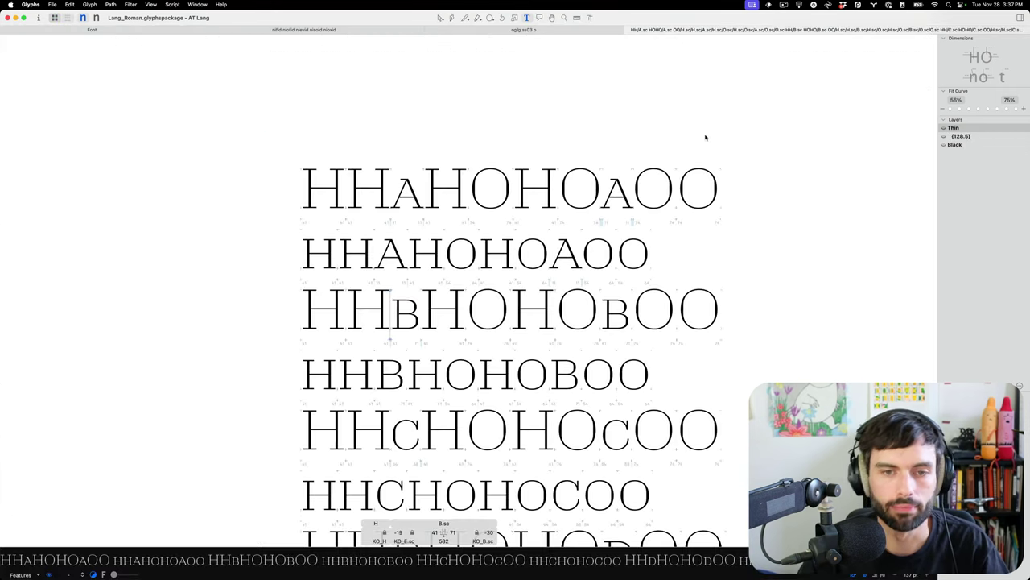
pyautogui.scroll(-3, 704, 133)
pyautogui.scroll(-2, 705, 132)
pyautogui.hscroll(2, 704, 132)
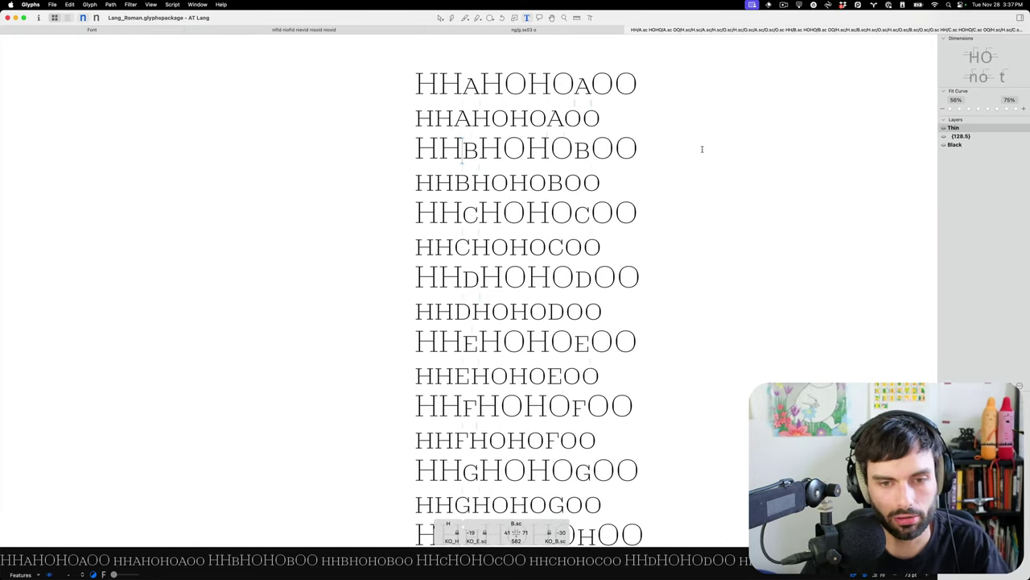
# Filter the Roman glyph overview to incompatible masters, then bring the Lang_Italic window forward.
pyautogui.click(140, 32)
pyautogui.click(40, 231)
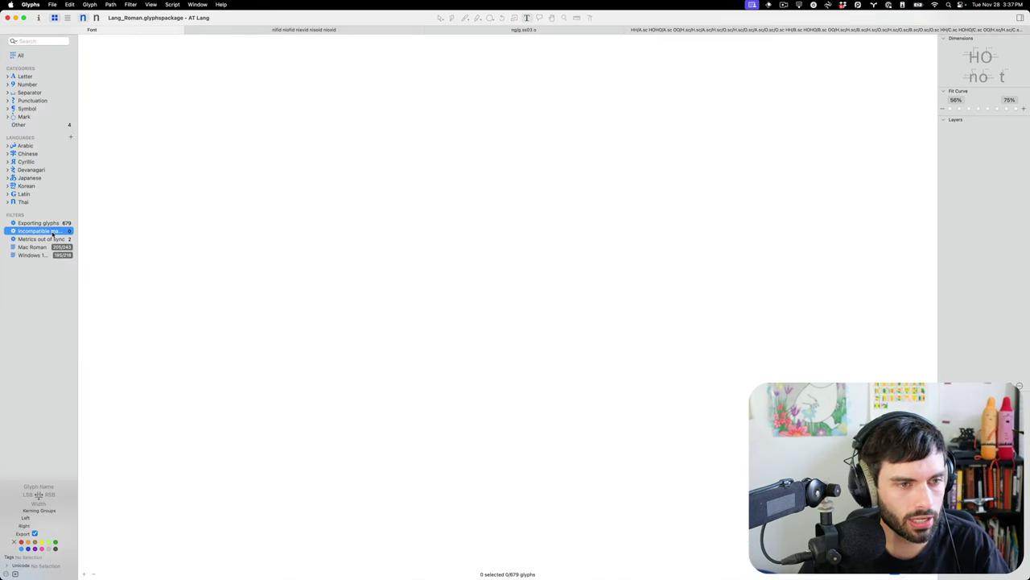
pyautogui.click(42, 233)
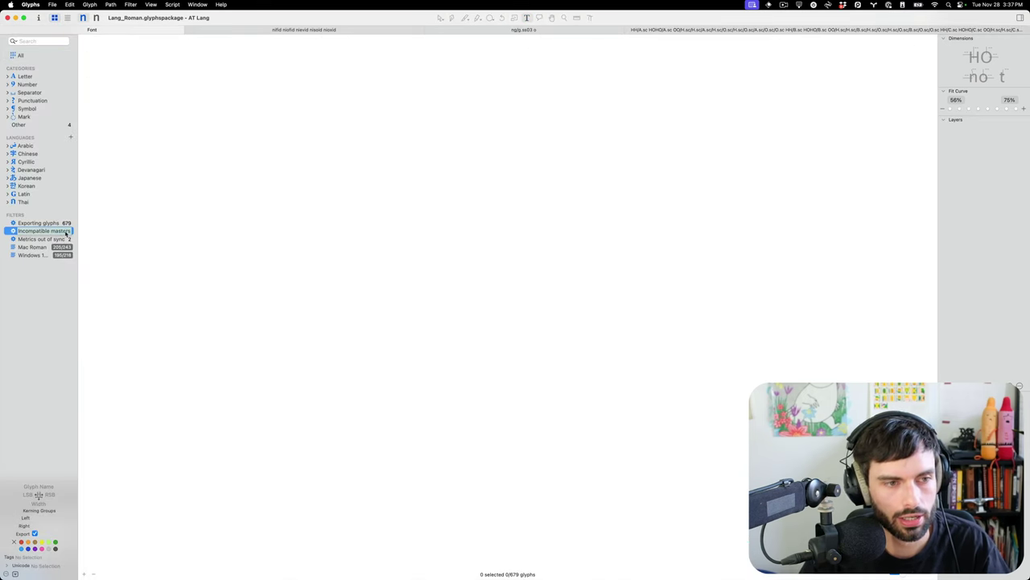
pyautogui.hotkey('ctrl', 'Up')
pyautogui.click(281, 172)
# Open the italic 1 and save a backup copy of its Thin Italic layer.
pyautogui.scroll(5, 295, 216)
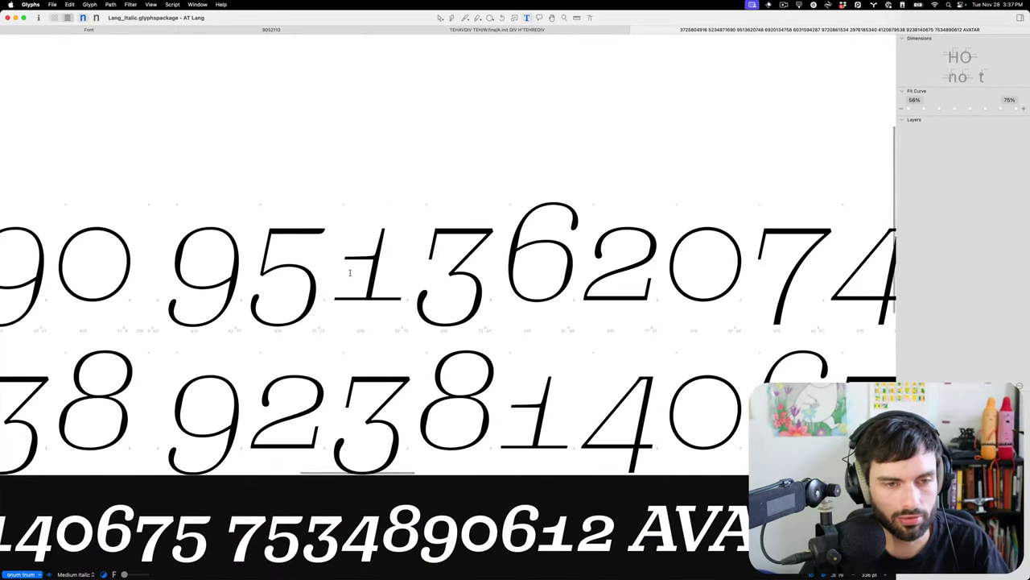
pyautogui.press('Escape')
pyautogui.scroll(3, 350, 276)
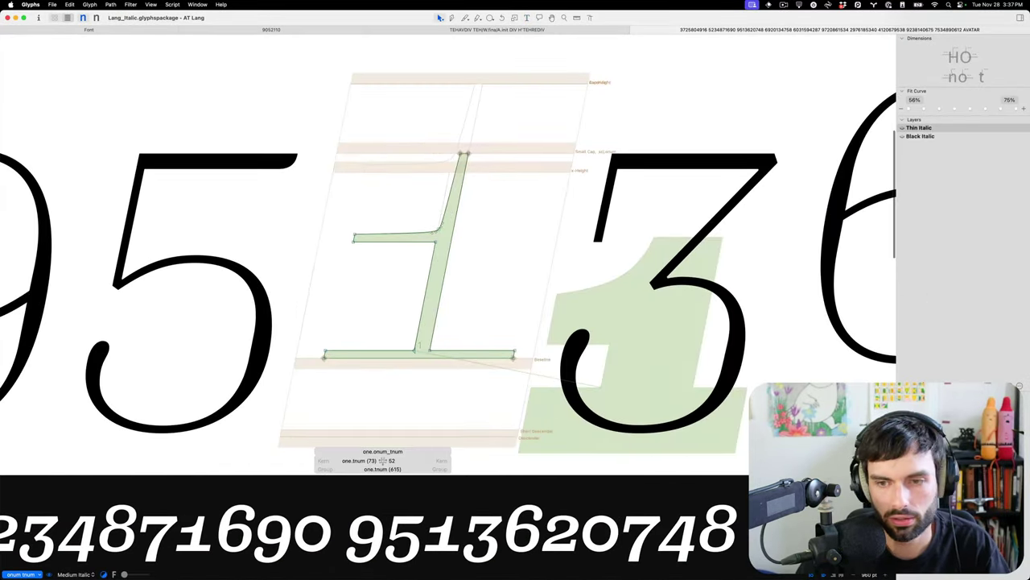
pyautogui.press('super+shift+d')
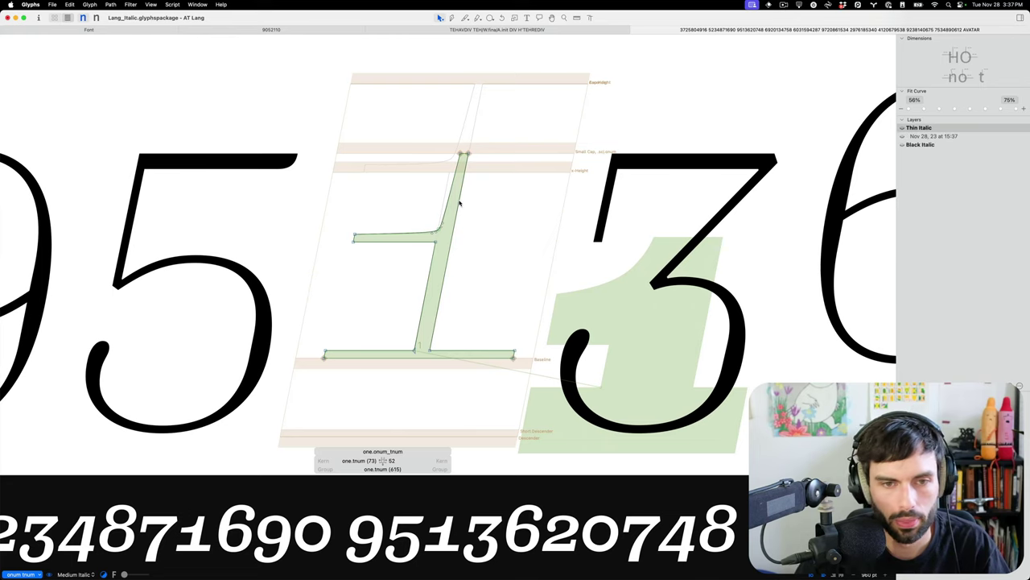
pyautogui.scroll(2, 416, 239)
# Slide the crossbar-stem junction node left, then bring the Lang_Roman window to the front.
pyautogui.click(460, 229)
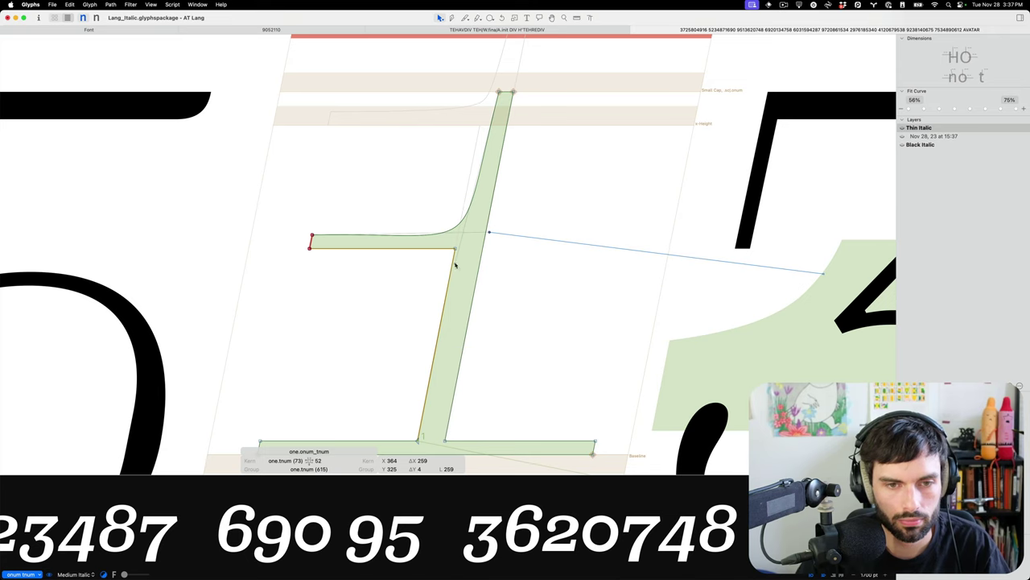
pyautogui.moveTo(455, 266); pyautogui.dragTo(471, 229)
pyautogui.hotkey('ctrl', 'Up')
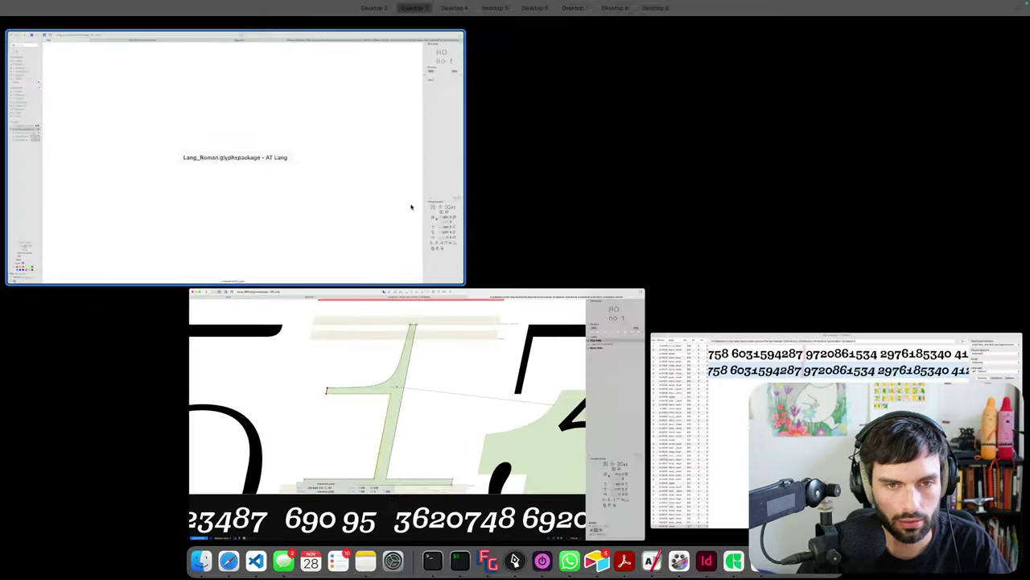
pyautogui.click(391, 202)
# Open one.onum_tnum in a new Lang_Roman tab and select its entire outline for copying.
pyautogui.press('super+t')
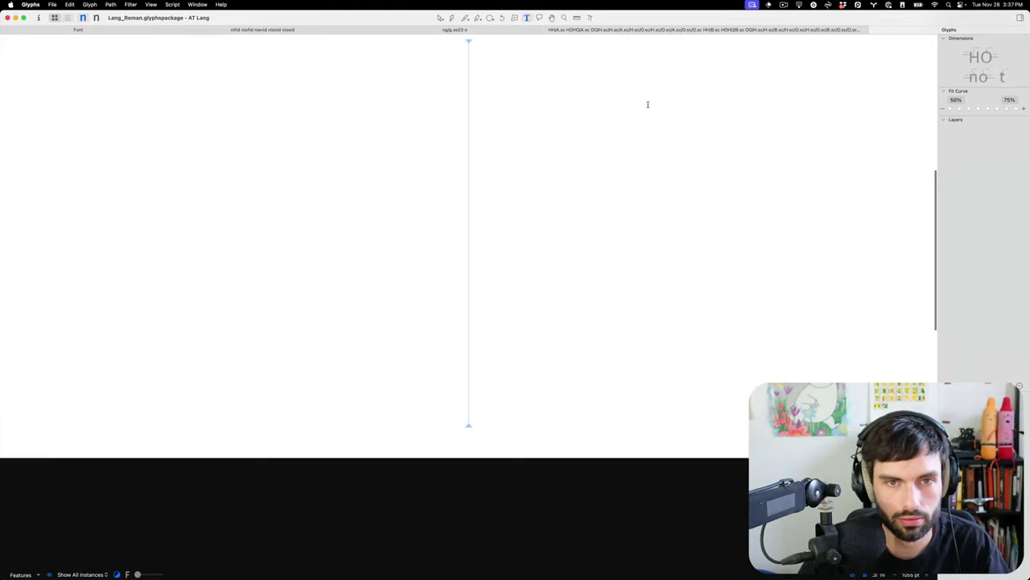
pyautogui.press('super+f')
pyautogui.write('one.s')
pyautogui.press('BackSpace')
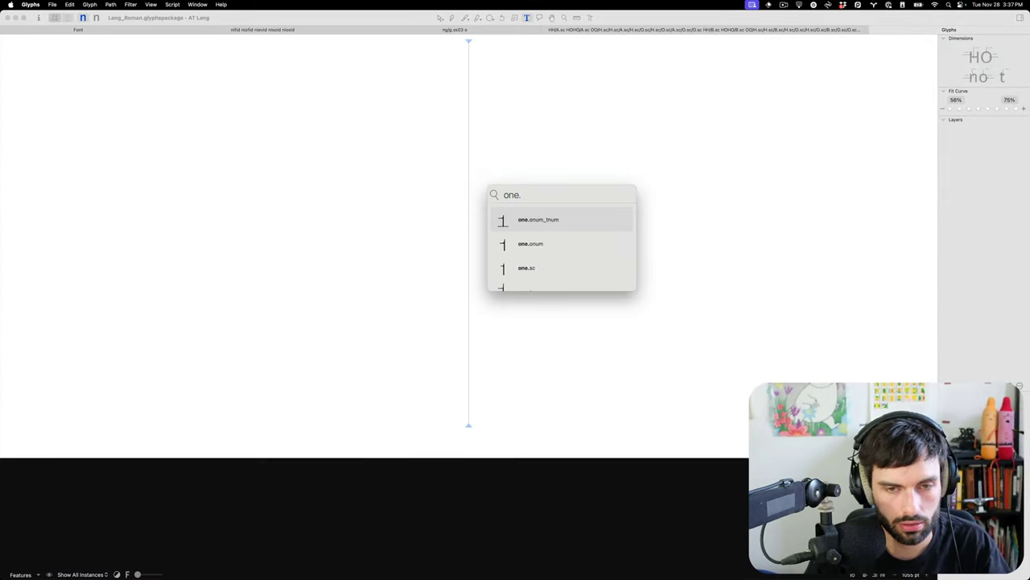
pyautogui.press('Down')
pyautogui.press('Up')
pyautogui.press('Return')
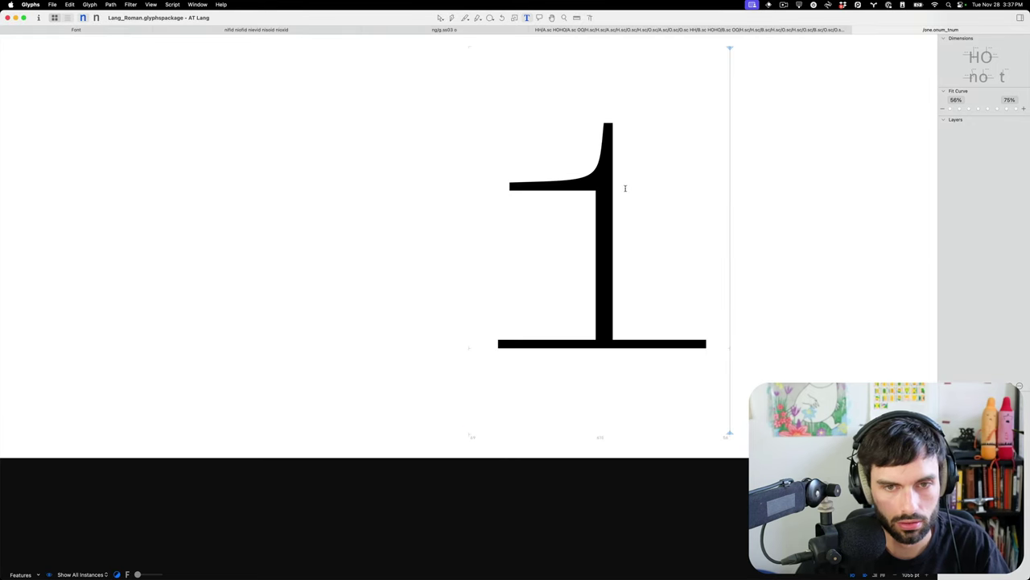
pyautogui.press('Escape')
pyautogui.press('super+a')
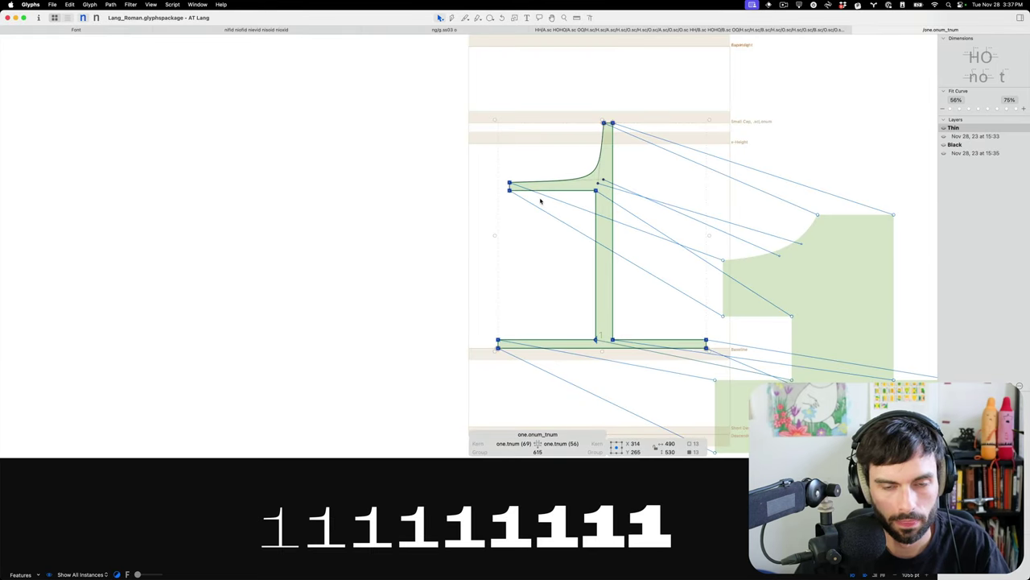
# Paste the Roman 1 into the Thin Italic glyph, nudge it right, and delete the old outline.
pyautogui.press('super+grave')
pyautogui.scroll(-3, 534, 210)
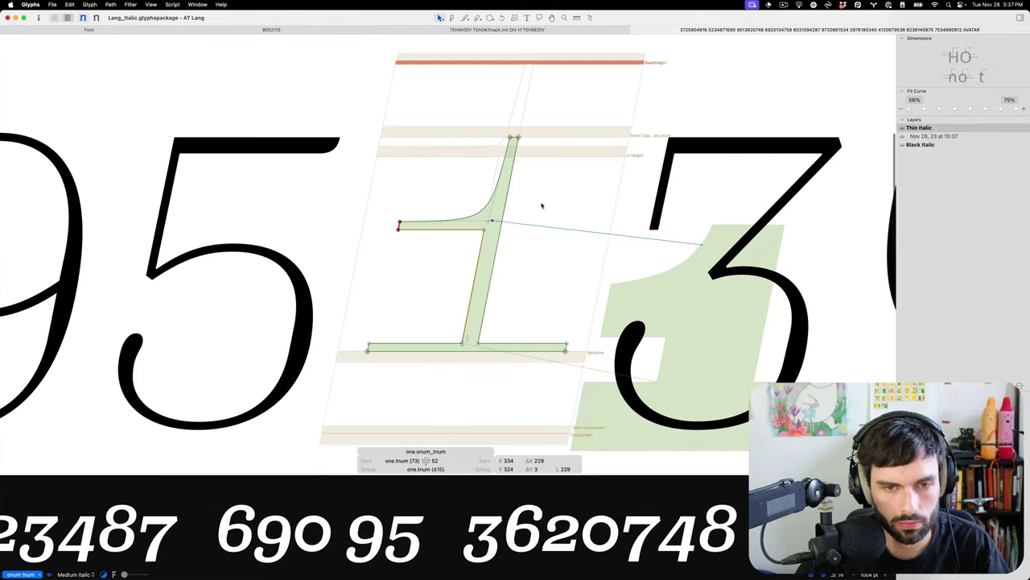
pyautogui.press('super+v')
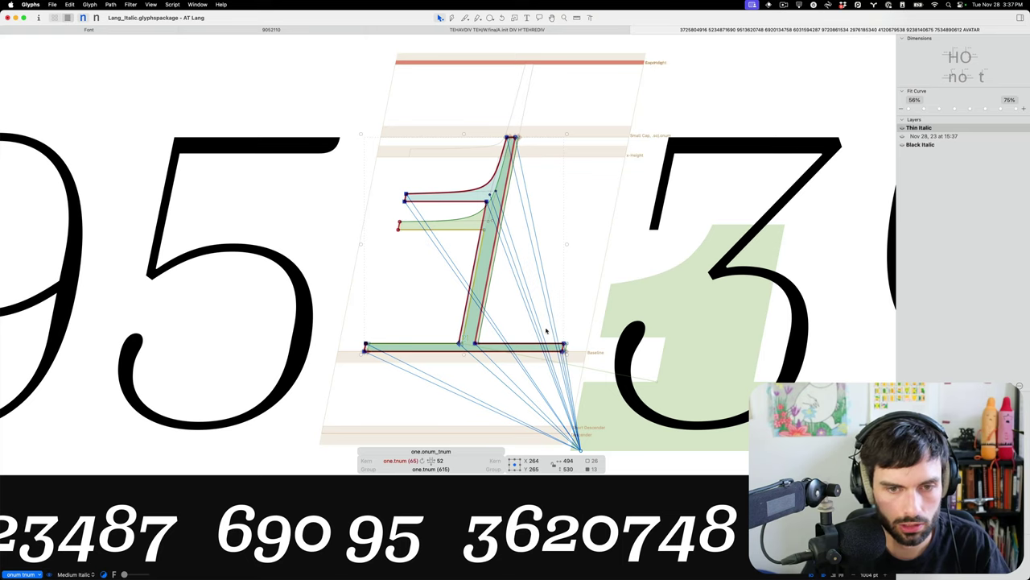
pyautogui.press('Right')
pyautogui.press('Right')
pyautogui.press('Right')
pyautogui.press('Right')
pyautogui.press('Right')
pyautogui.press('Right')
pyautogui.press('Right')
pyautogui.press('Right')
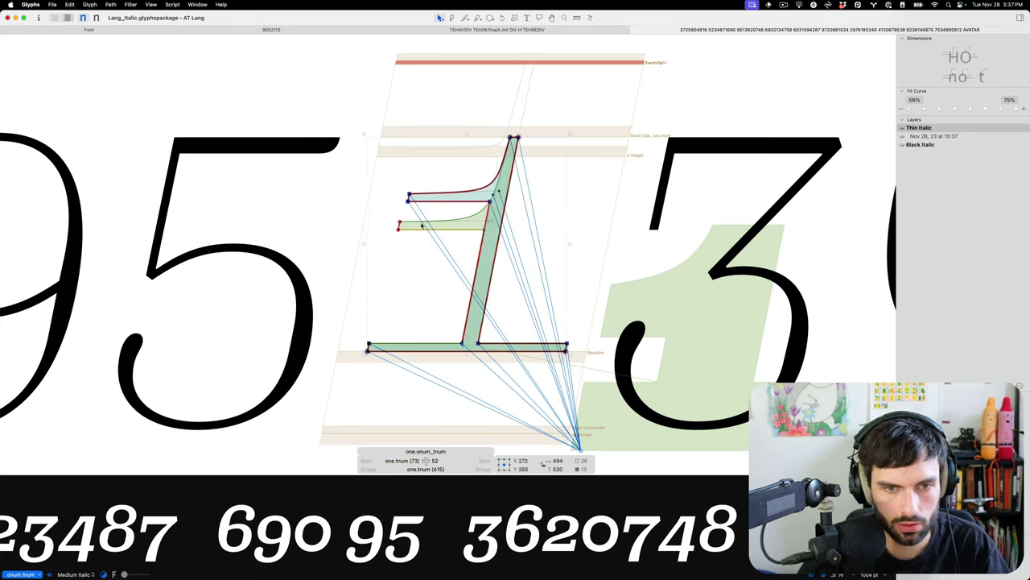
pyautogui.press('super+shift+i')
pyautogui.press('Delete')
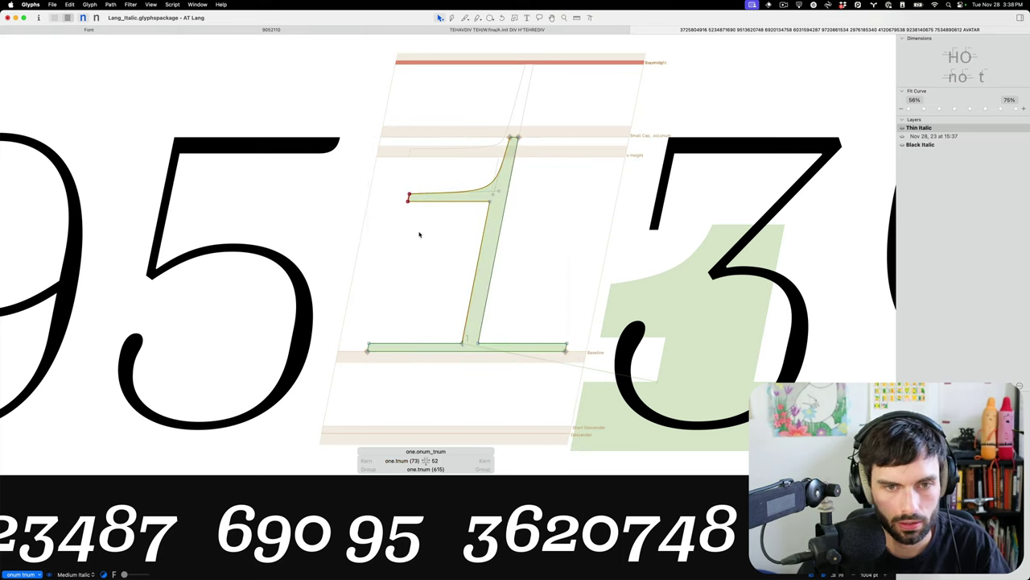
# Put both the Italic and Roman one.onum_tnum on their Black masters.
pyautogui.press('super+2')
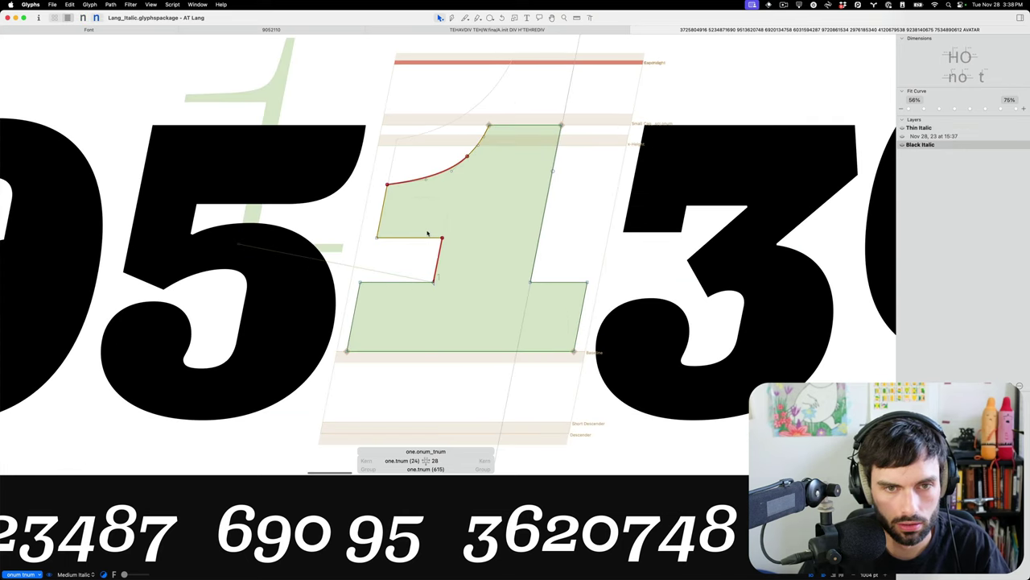
pyautogui.press('super+grave')
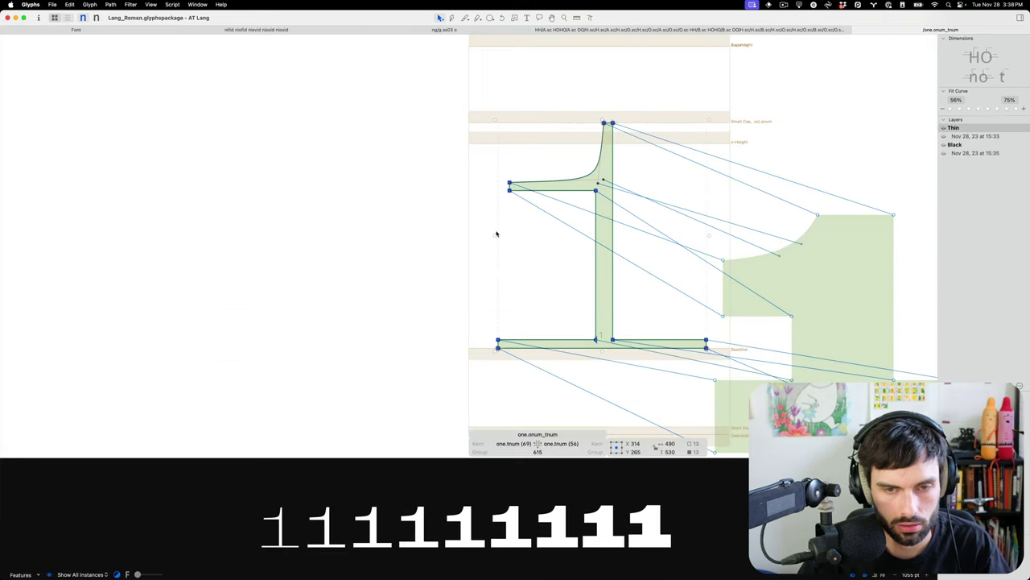
pyautogui.press('super+2')
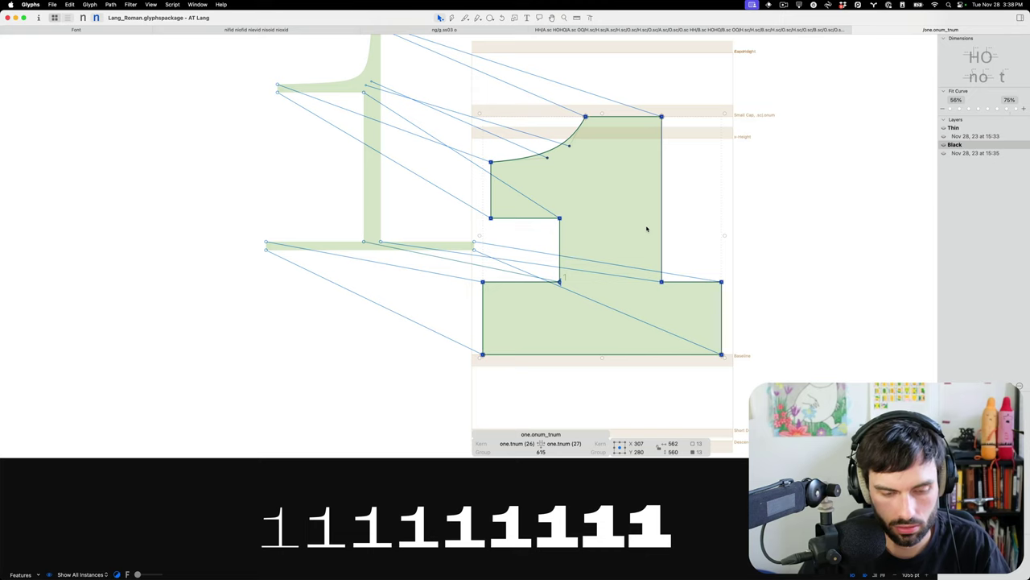
pyautogui.press('super+grave')
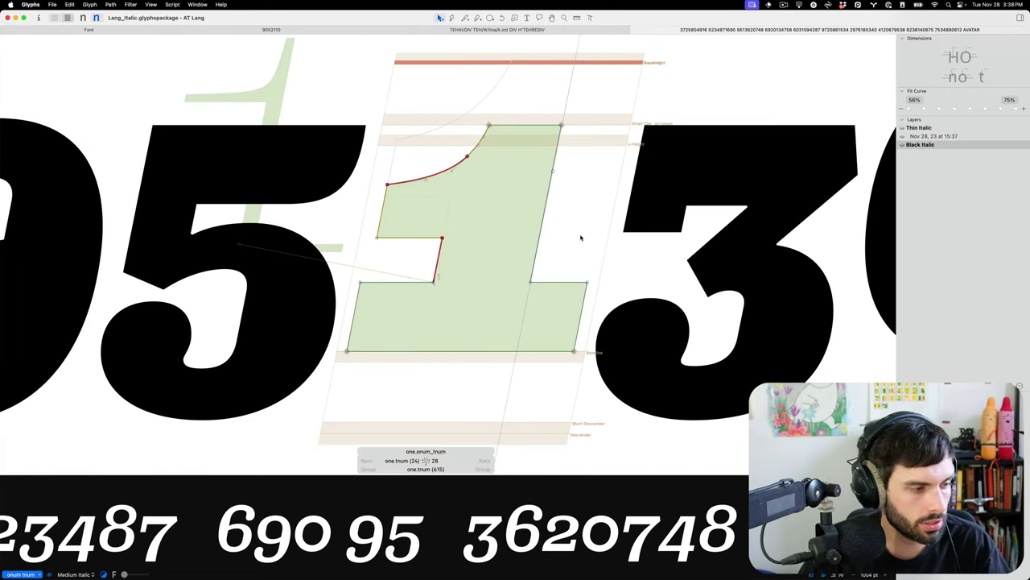
pyautogui.hscroll(1, 574, 239)
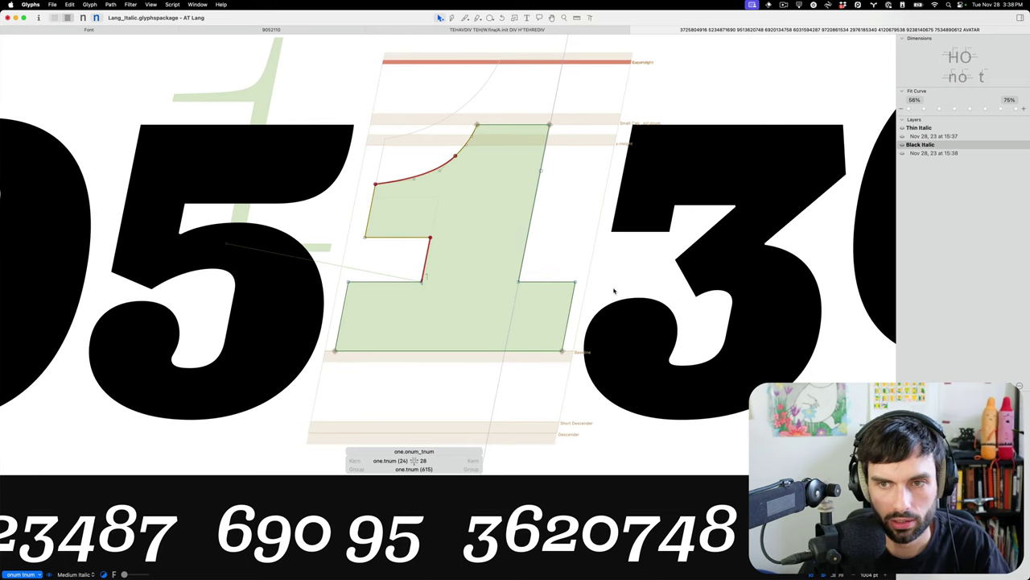
# Paste the Roman Black 1 into Black Italic, slant it, and nudge it to sidebearings 25 and 27.
pyautogui.press('super+v')
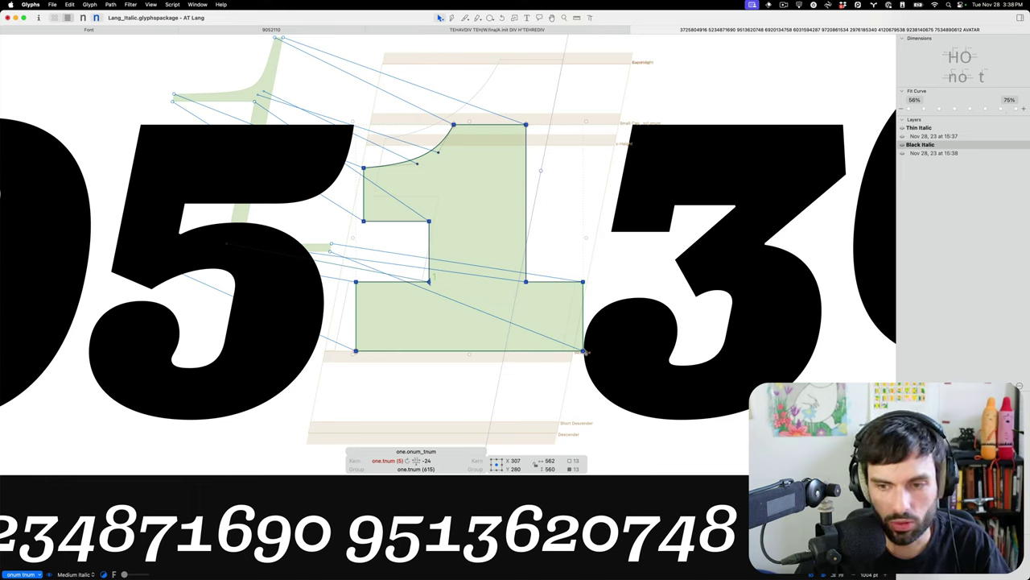
pyautogui.press('super+shift+s')
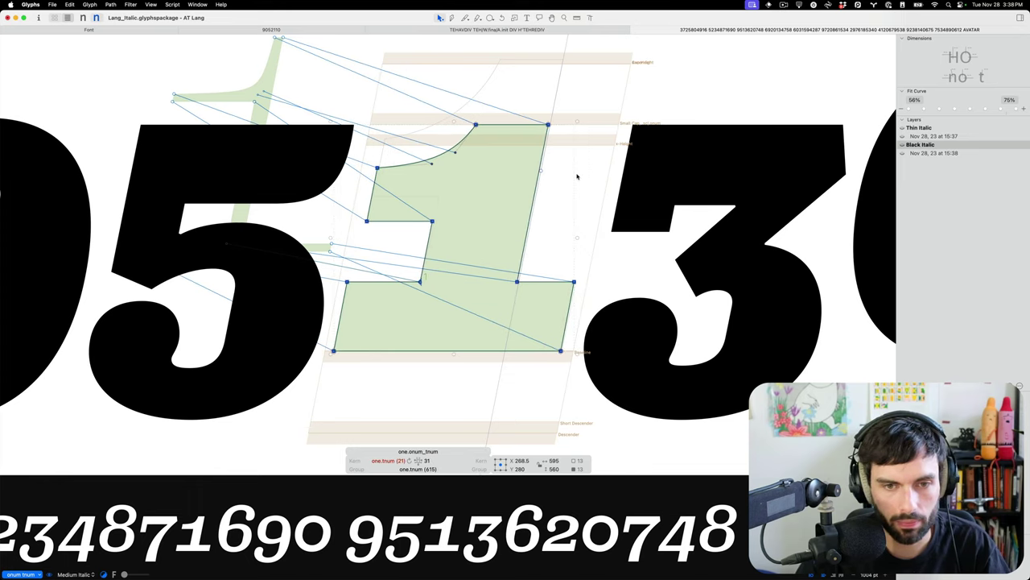
pyautogui.press('Right')
pyautogui.press('Right')
pyautogui.press('Right')
pyautogui.press('Right')
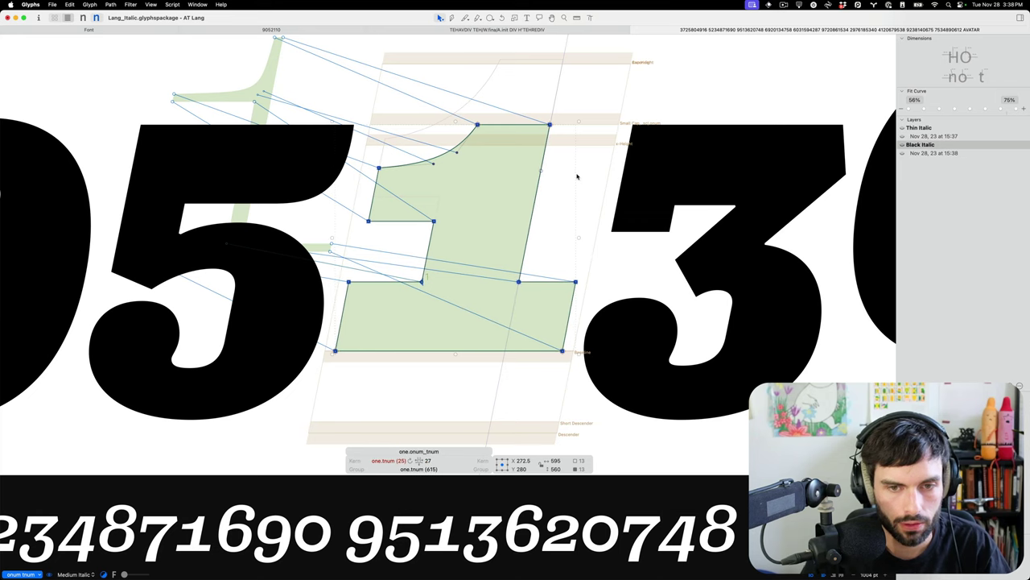
pyautogui.press('Escape')
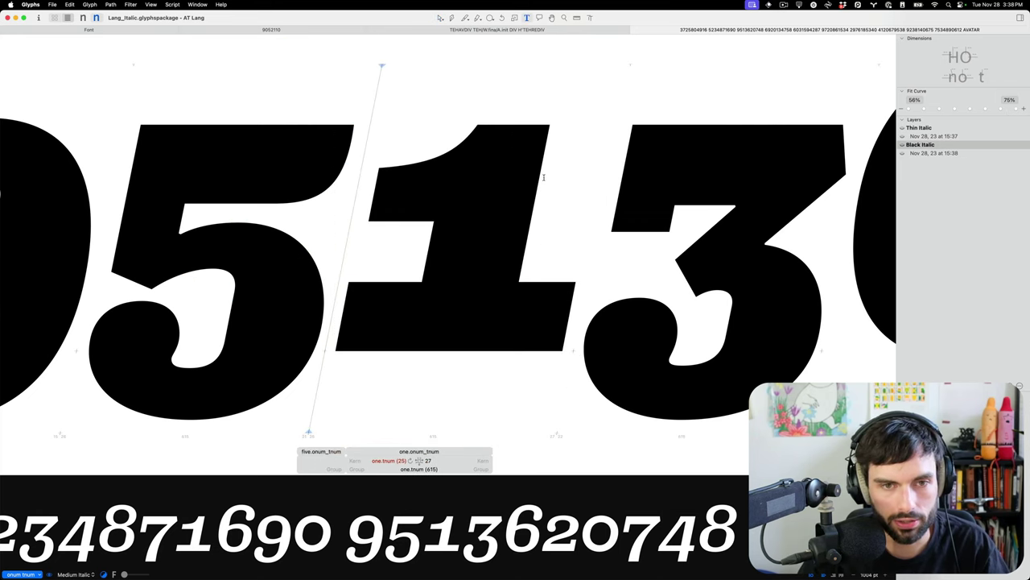
# Shift the 1 one unit closer to the 5 and check the 1 in Thin Italic.
pyautogui.scroll(-3, 543, 177)
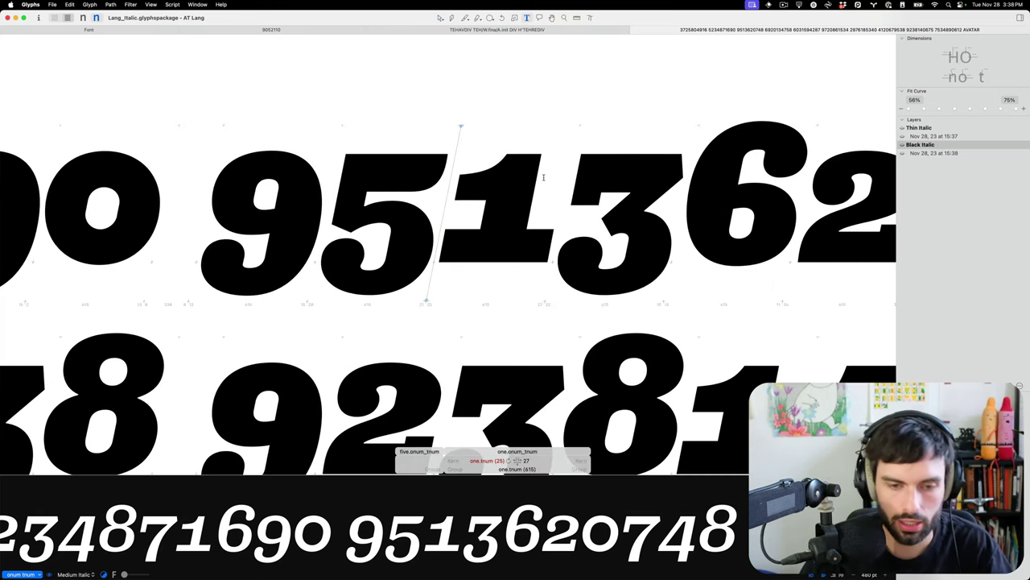
pyautogui.hotkey('ctrl', 'alt', 'shift', 'Right')
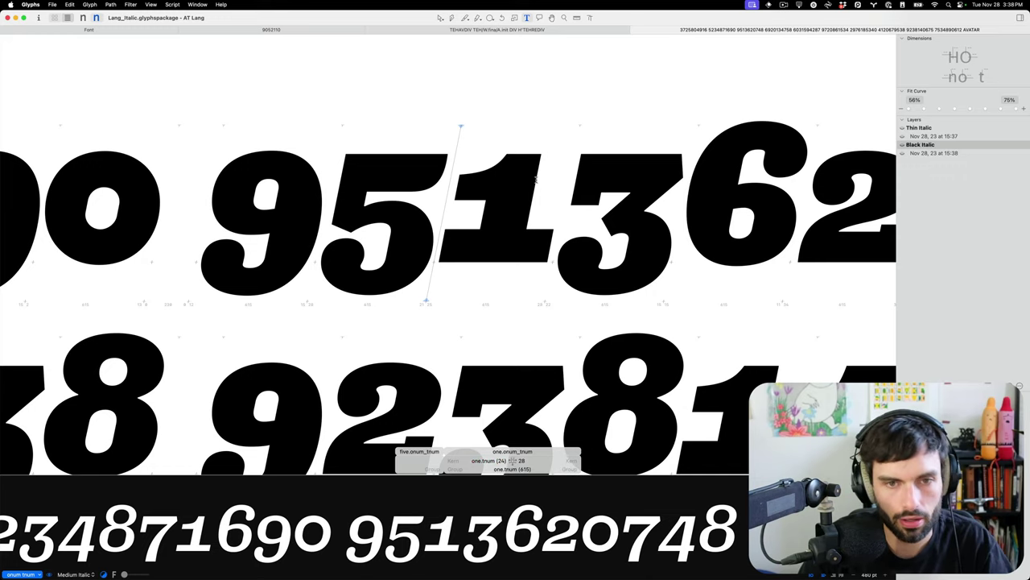
pyautogui.doubleClick(505, 186)
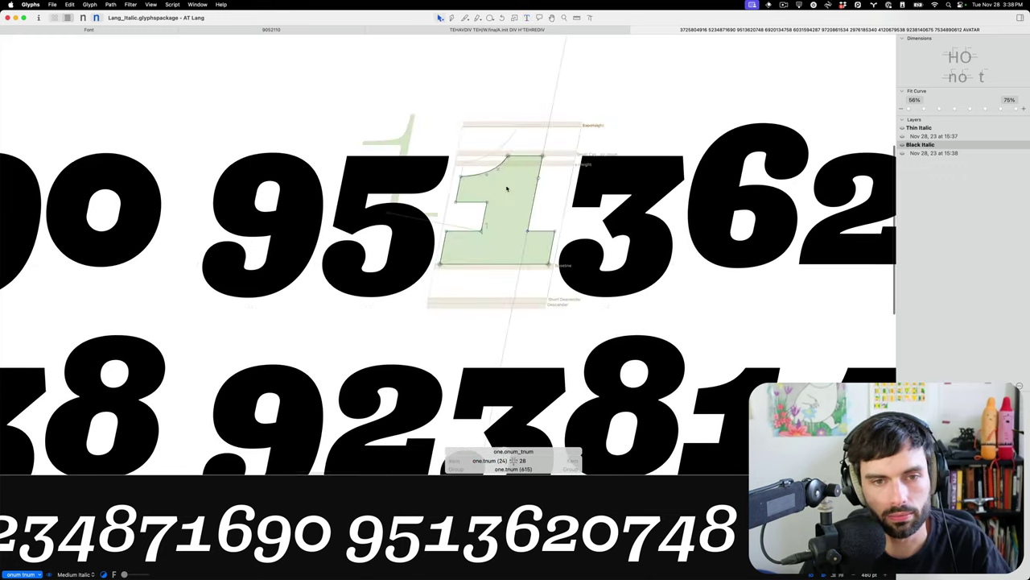
pyautogui.press('super+1')
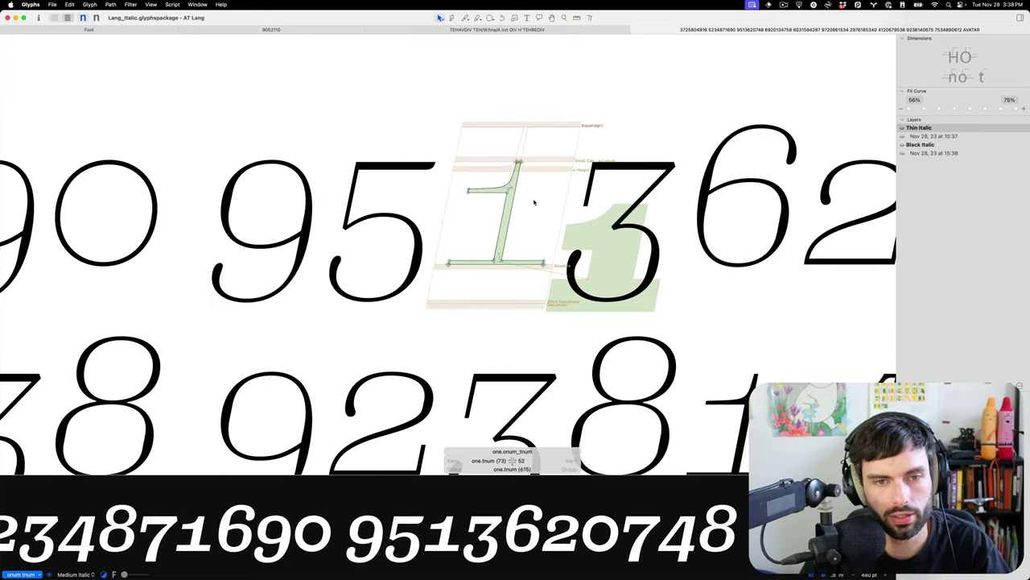
pyautogui.press('t')
pyautogui.press('super+minus')
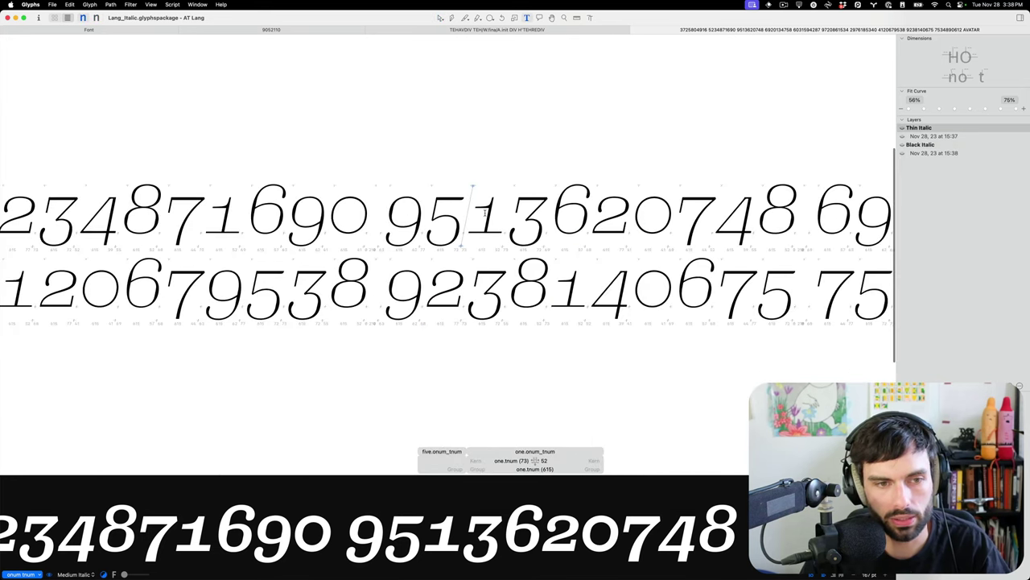
# Turn off tabular figures, zoom in on 9513, and compare the one in Black and Thin Italic.
pyautogui.click(32, 574)
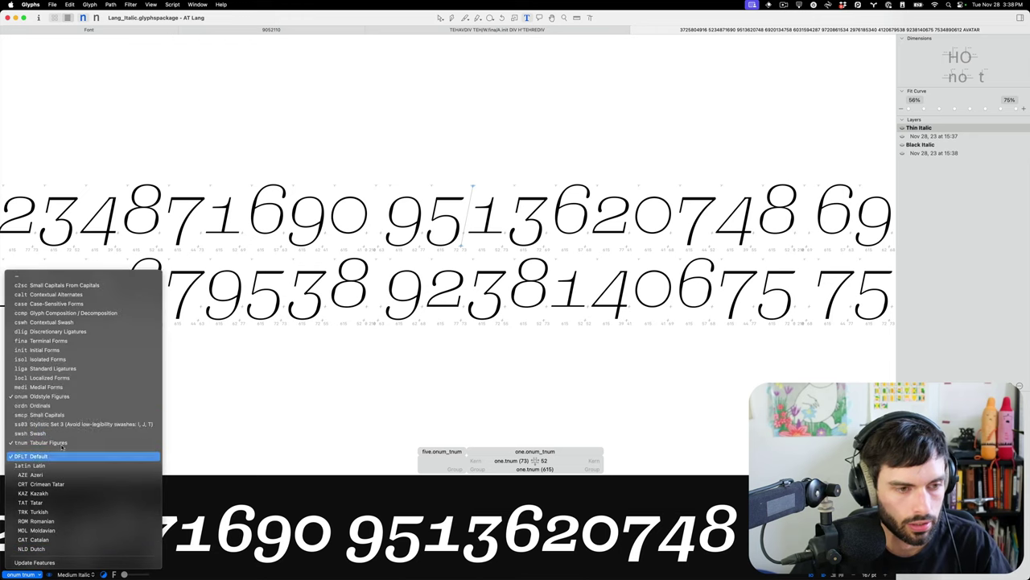
pyautogui.click(51, 442)
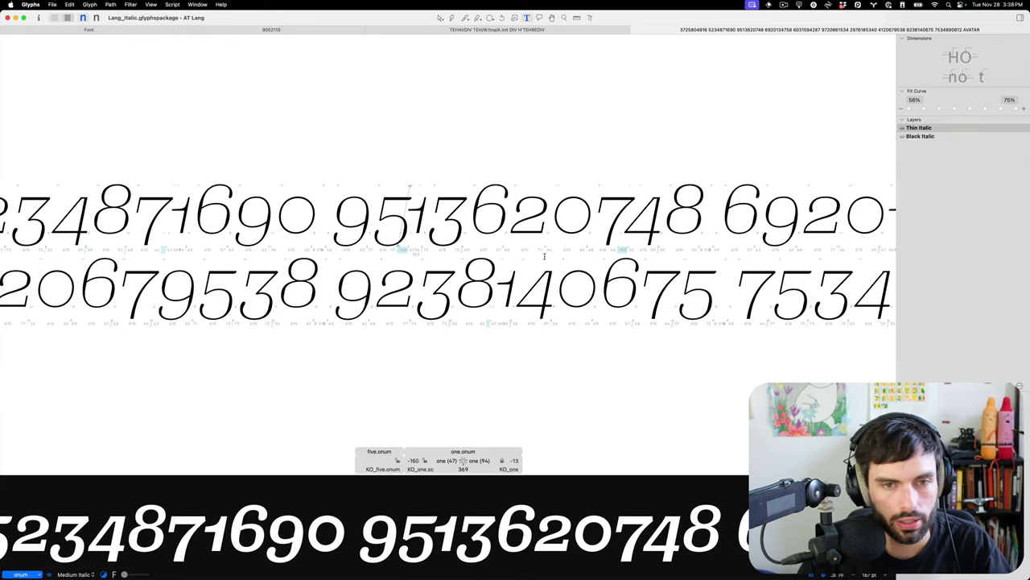
pyautogui.press('super+plus')
pyautogui.press('Escape')
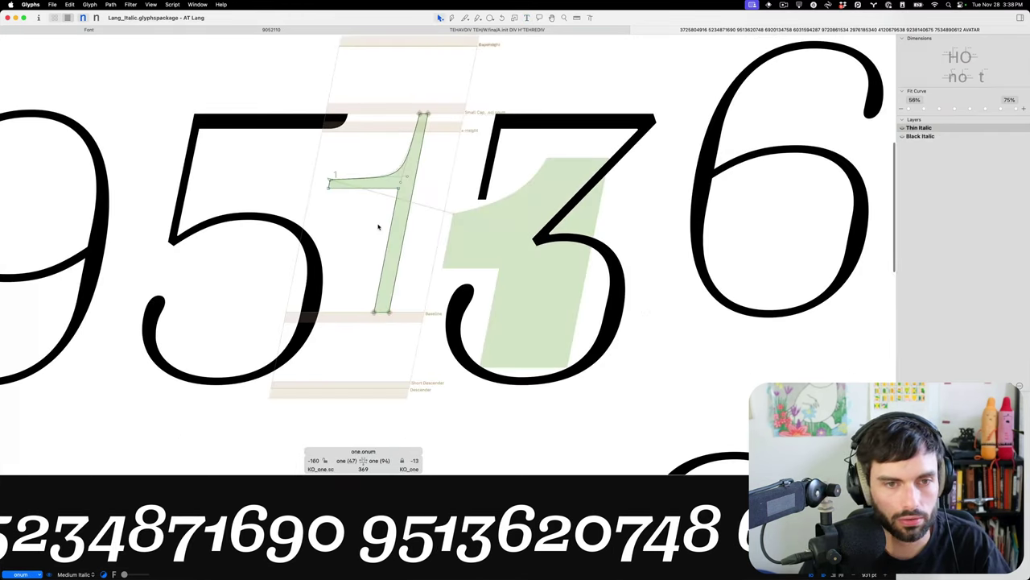
pyautogui.press('super+2')
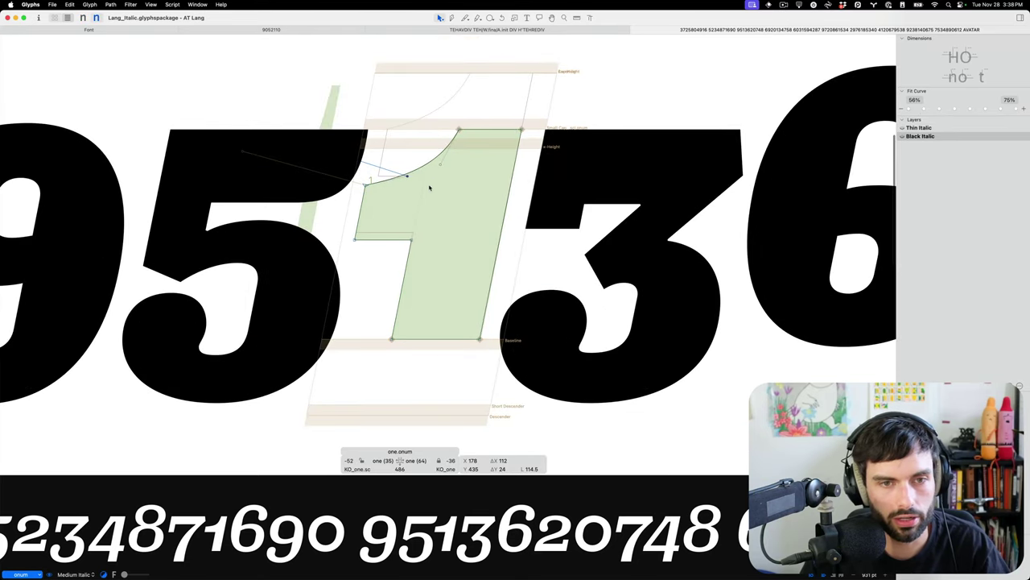
pyautogui.press('super+1')
# Zoom out to the whole digit proof, then switch to the Lang_Roman window.
pyautogui.press('t')
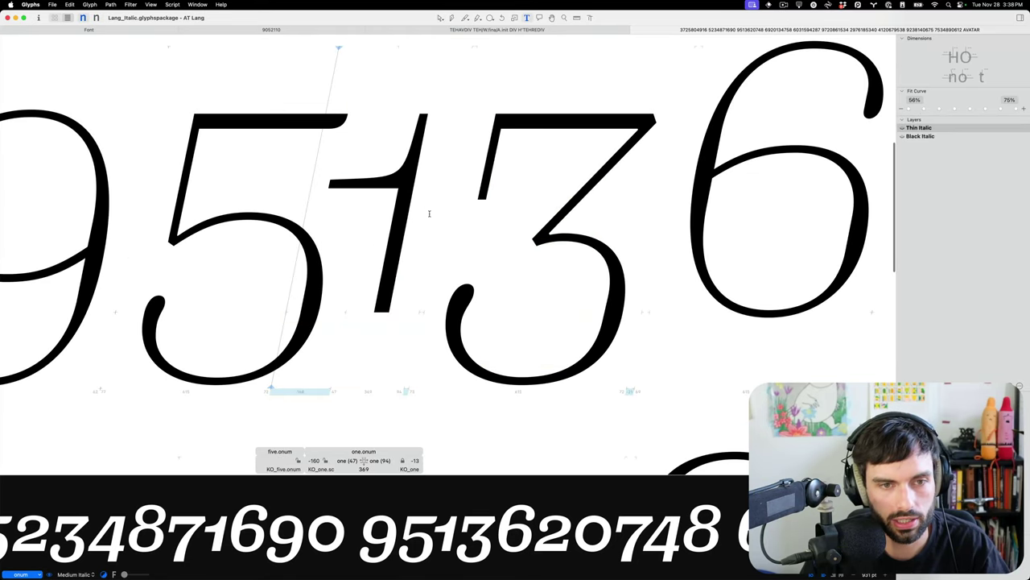
pyautogui.press('super+minus')
pyautogui.press('super+minus')
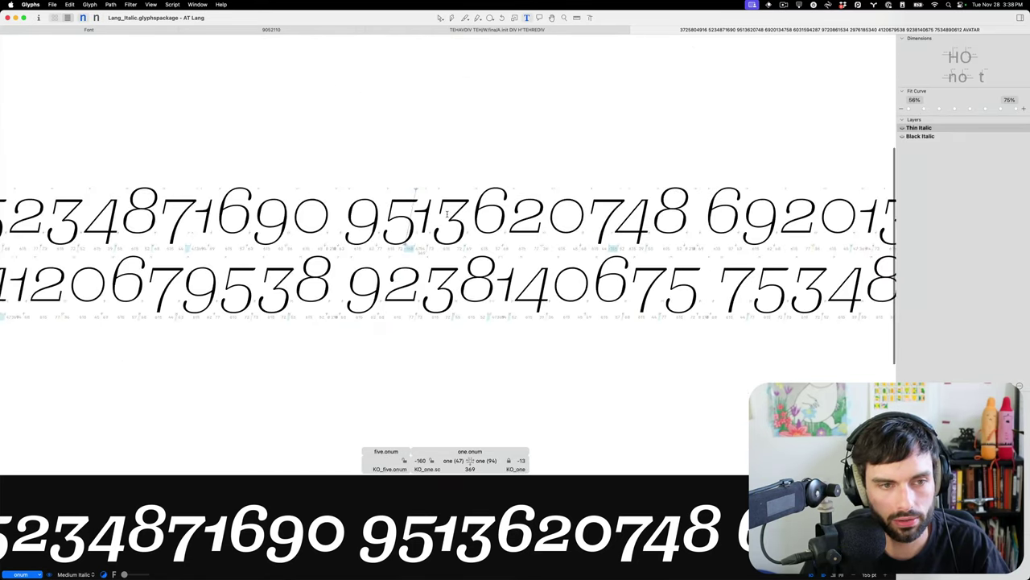
pyautogui.press('super+minus')
pyautogui.hotkey('ctrl', 'Left')
pyautogui.hotkey('ctrl', 'Right')
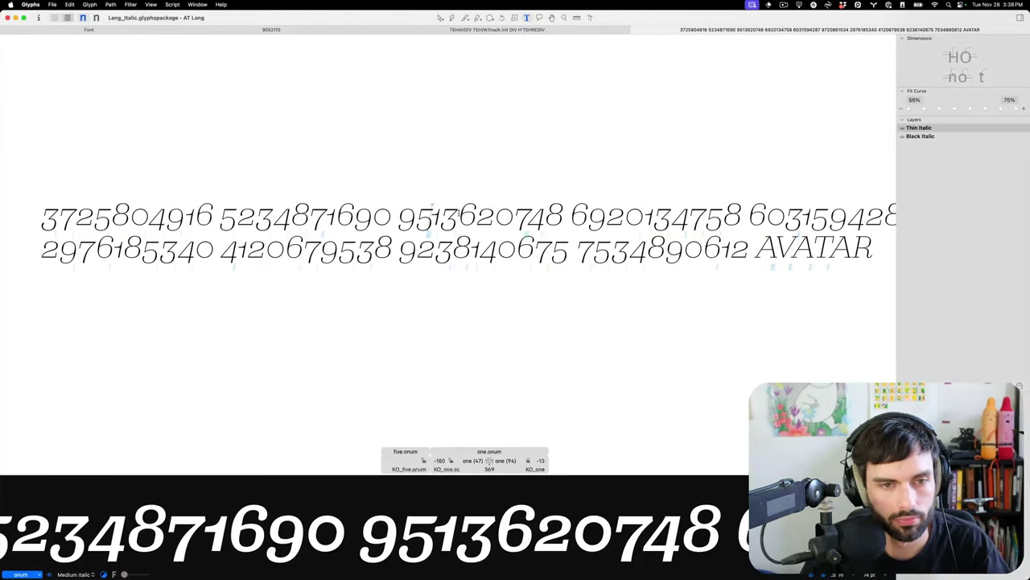
pyautogui.press('super+grave')
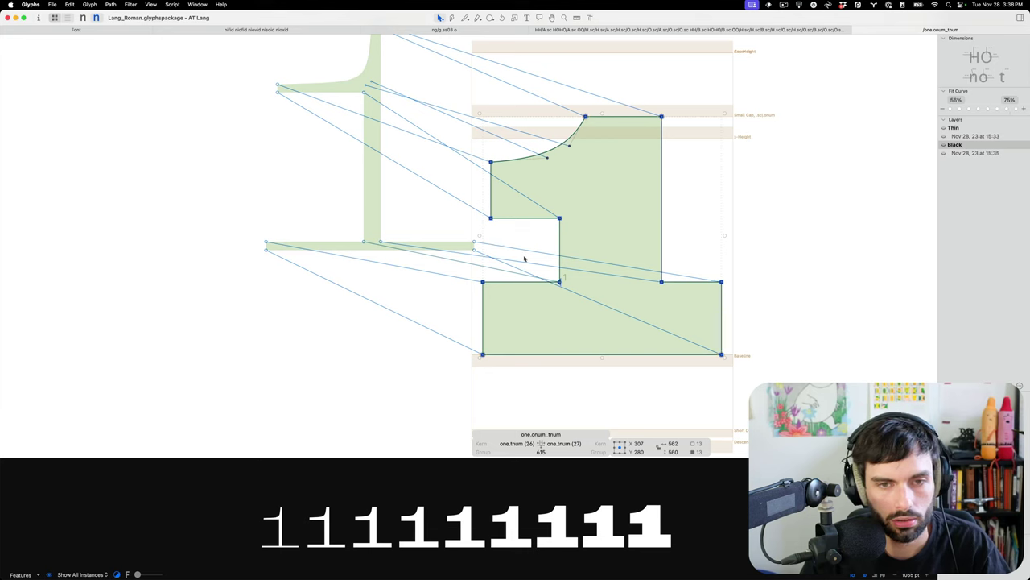
# Close the one.onum_tnum tab and review the HHxHOHOxOO small-cap spacing strings.
pyautogui.click(524, 259)
pyautogui.press('super+w')
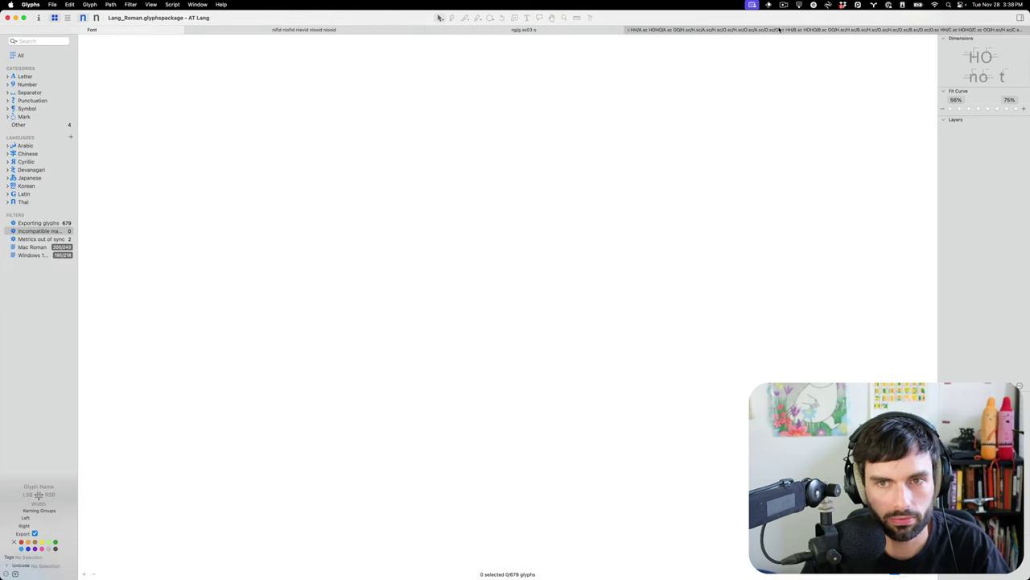
pyautogui.click(780, 30)
pyautogui.scroll(3, 686, 106)
pyautogui.press('t')
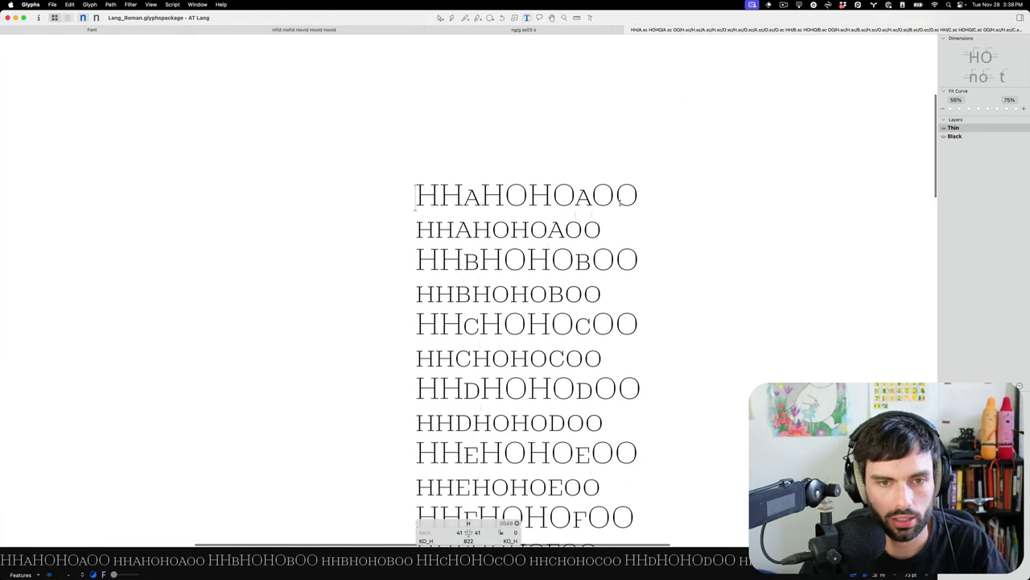
pyautogui.scroll(-2, 542, 224)
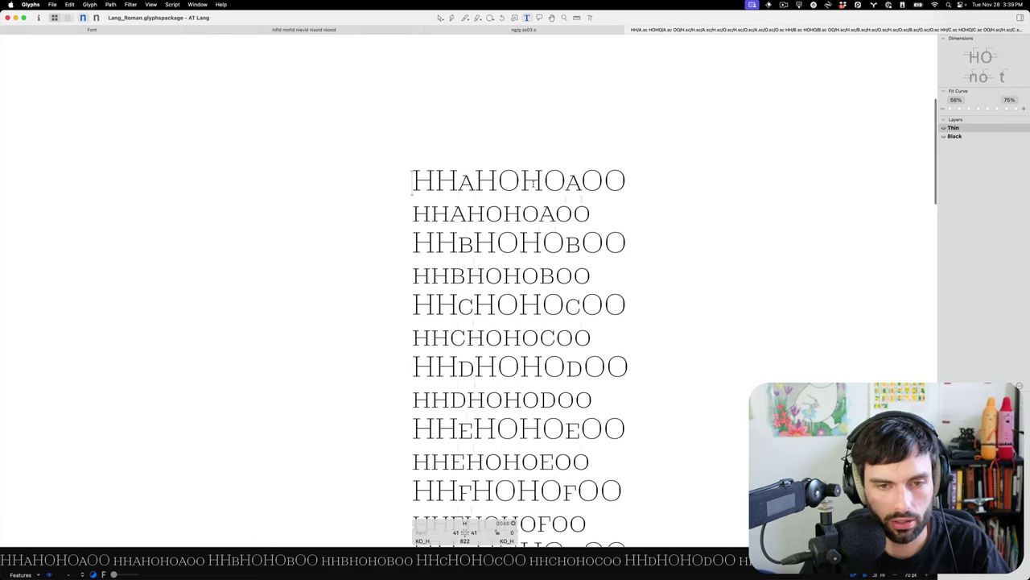
pyautogui.scroll(-3, 533, 182)
pyautogui.scroll(-4, 534, 226)
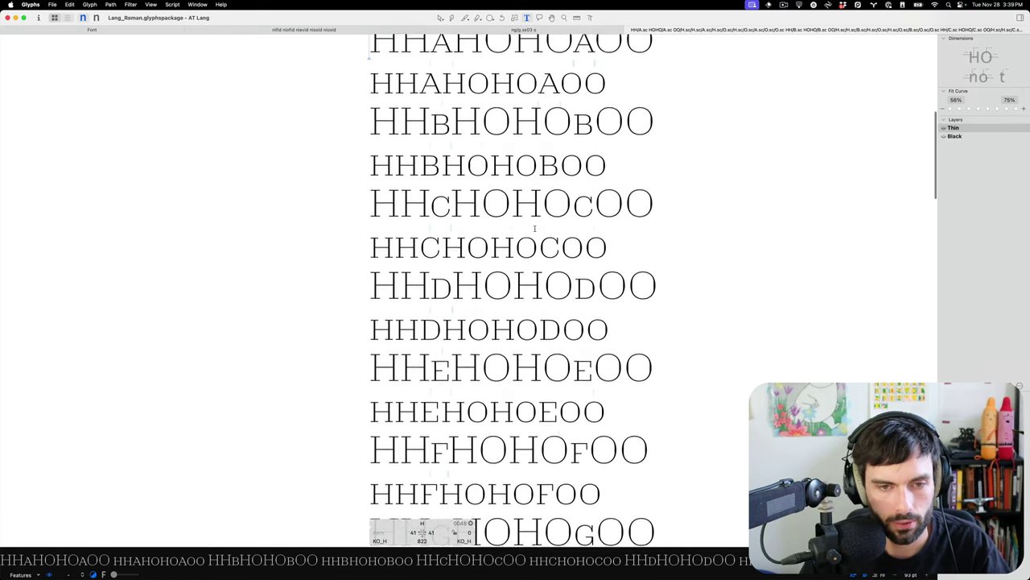
pyautogui.scroll(2, 535, 227)
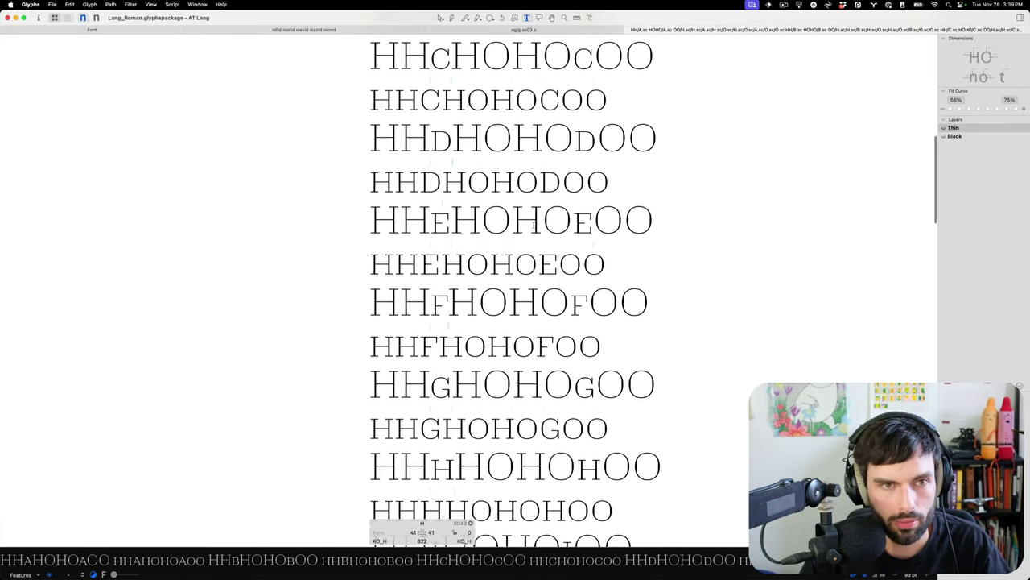
# Create a new text tab and clear its text so it is empty.
pyautogui.press('super+a')
pyautogui.write('H')
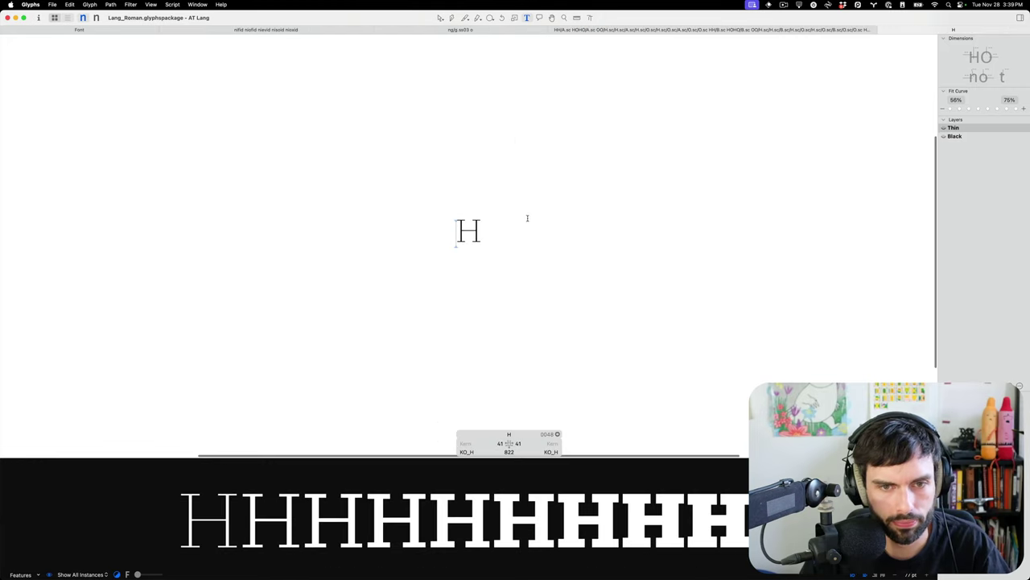
pyautogui.press('BackSpace')
# Load the Hoefler's Proof: Small Caps sample text with the small capitals feature on.
pyautogui.press('super+alt+f')
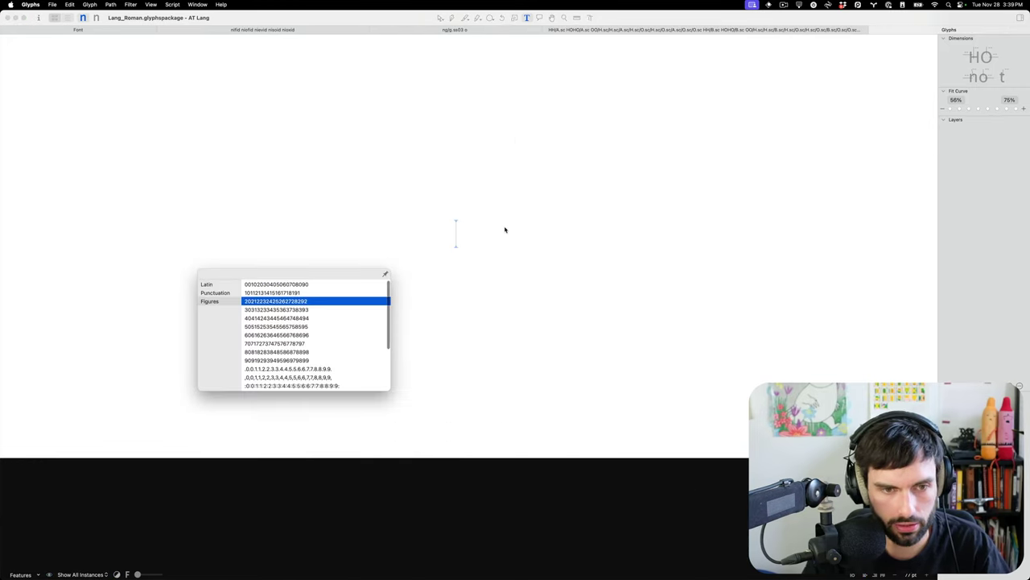
pyautogui.scroll(-5, 301, 344)
pyautogui.click(214, 285)
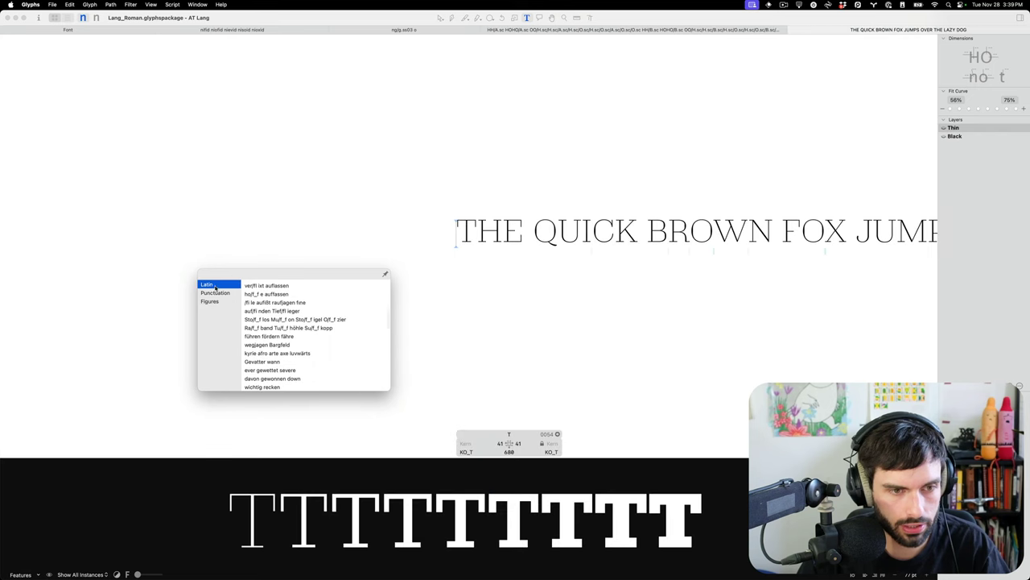
pyautogui.scroll(-10, 292, 378)
pyautogui.click(296, 387)
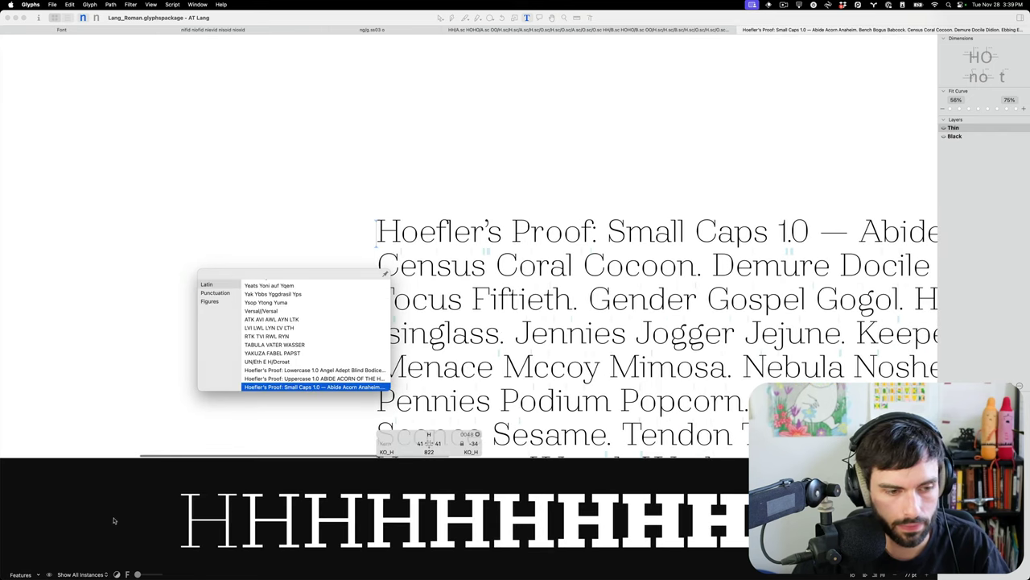
pyautogui.click(25, 574)
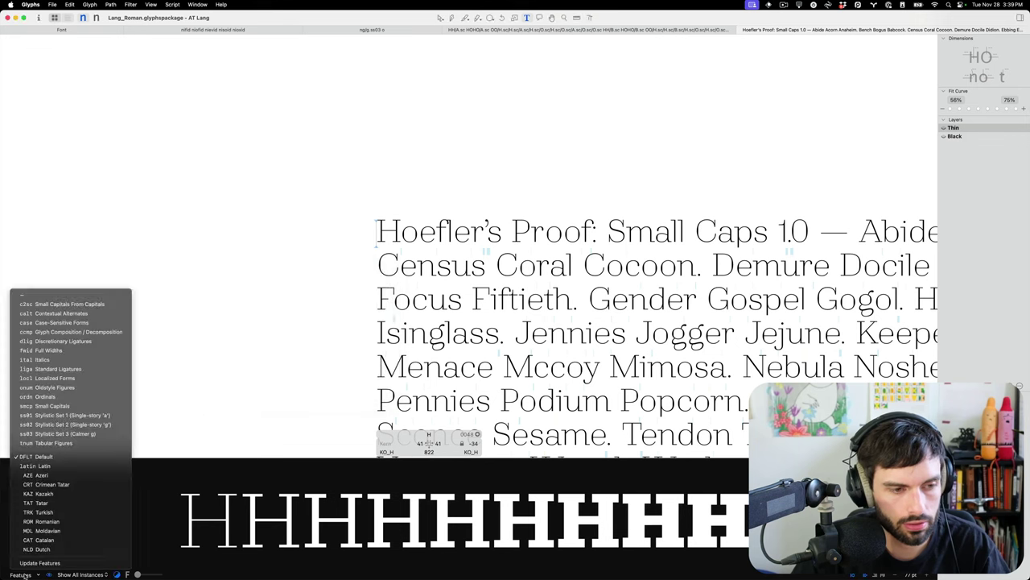
pyautogui.click(76, 406)
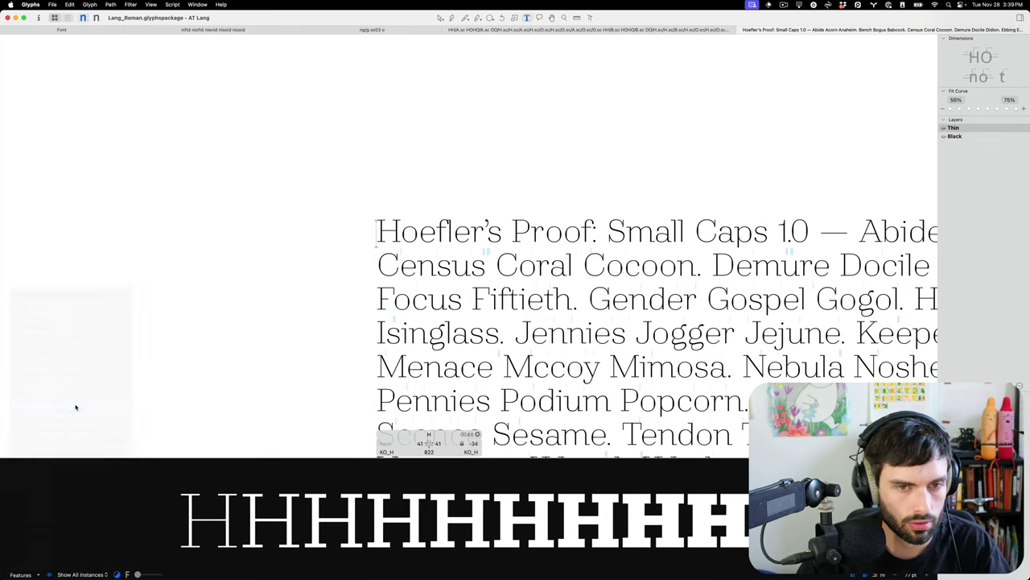
# Scroll through the small-caps proof to review its spacing.
pyautogui.hscroll(10, 260, 275)
pyautogui.scroll(-3, 261, 275)
pyautogui.scroll(-5, 245, 278)
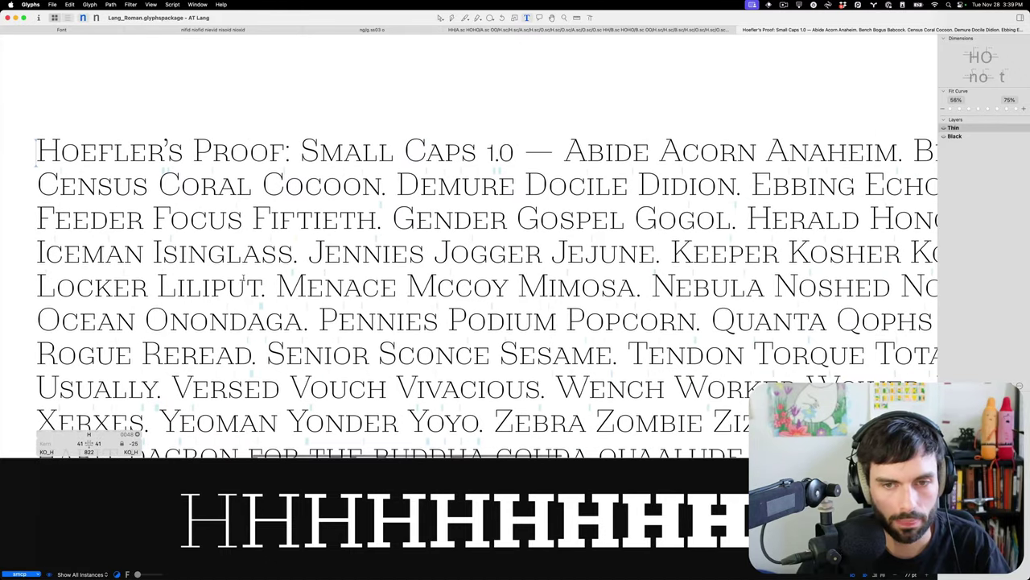
pyautogui.scroll(-4, 244, 278)
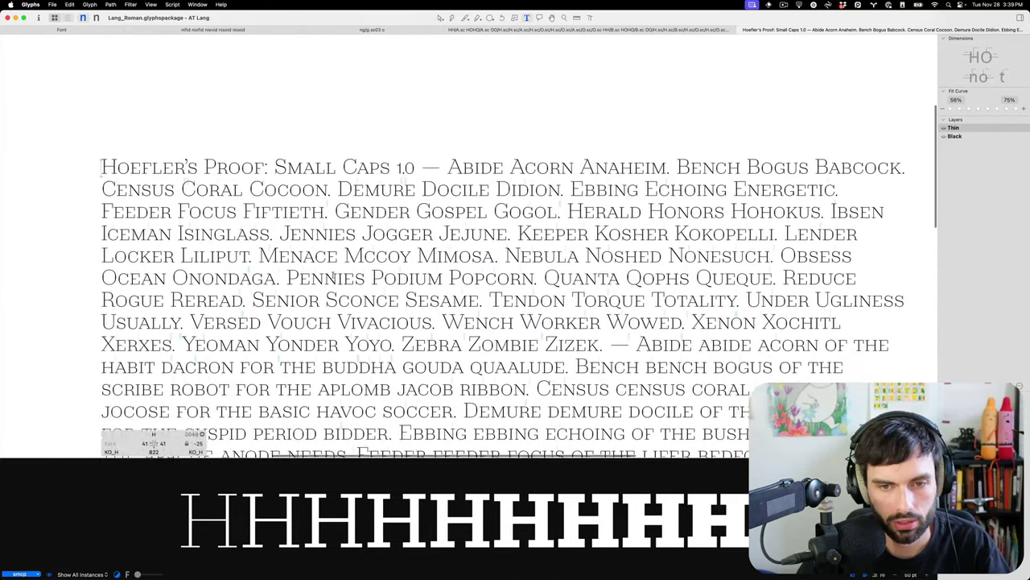
pyautogui.scroll(-3, 331, 274)
pyautogui.hscroll(-1, 332, 274)
pyautogui.scroll(-1, 331, 273)
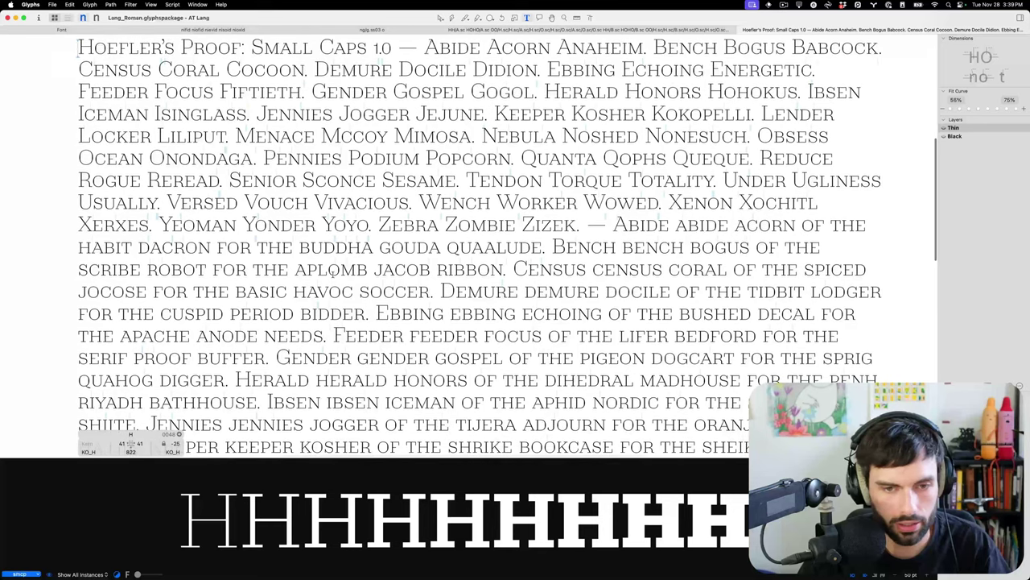
pyautogui.scroll(-3, 332, 273)
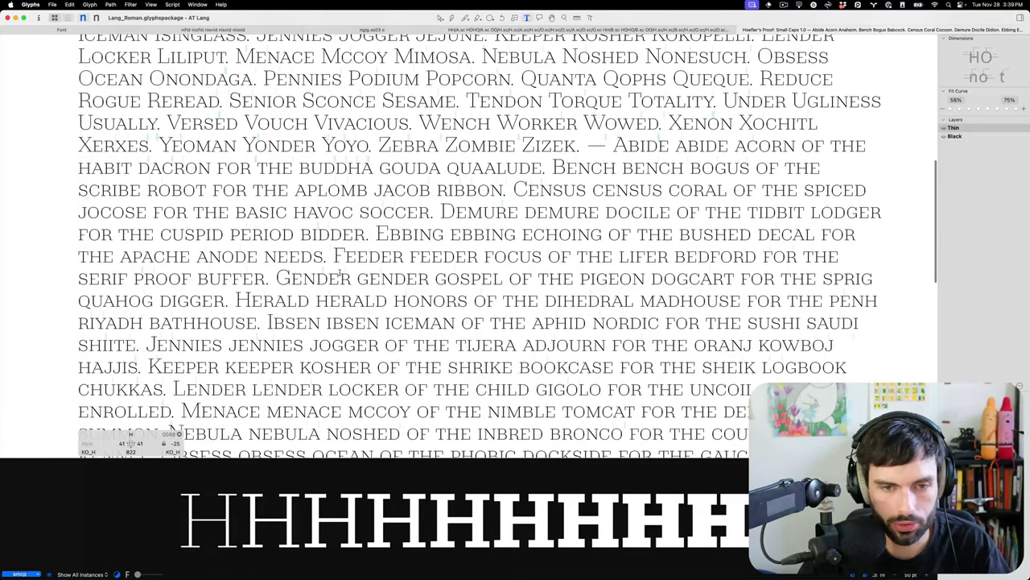
pyautogui.scroll(-2, 472, 254)
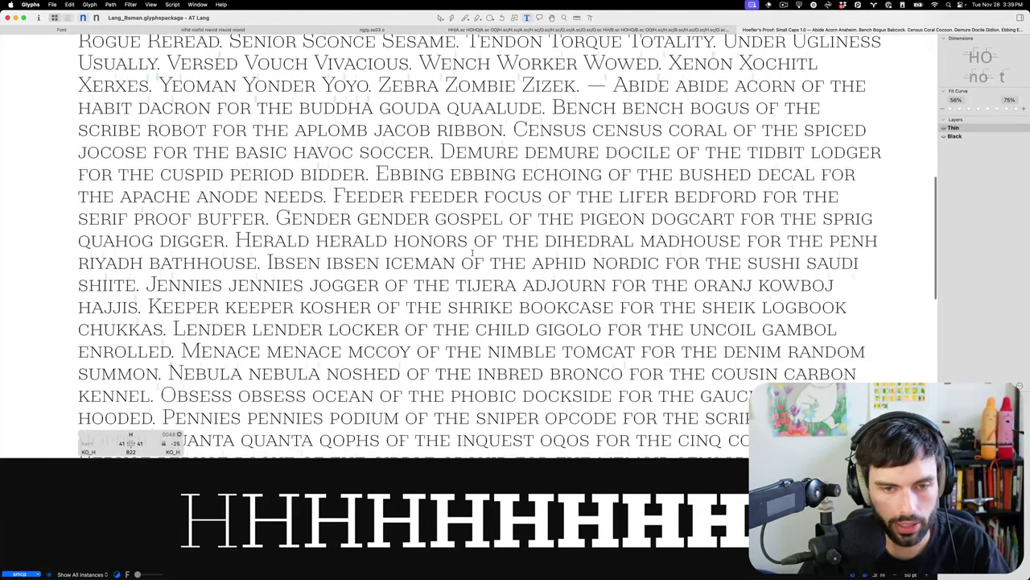
pyautogui.scroll(10, 464, 339)
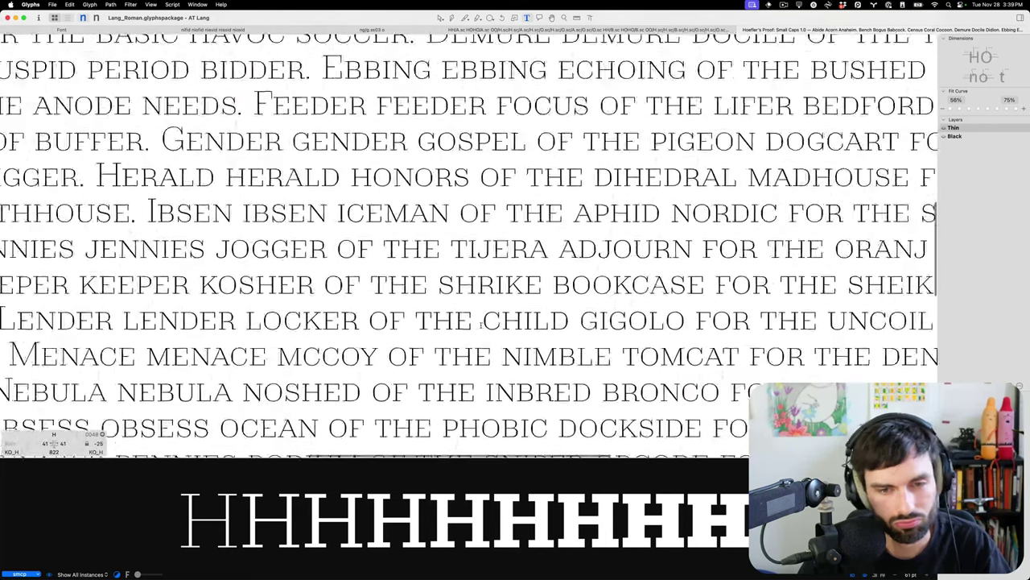
pyautogui.scroll(3, 485, 324)
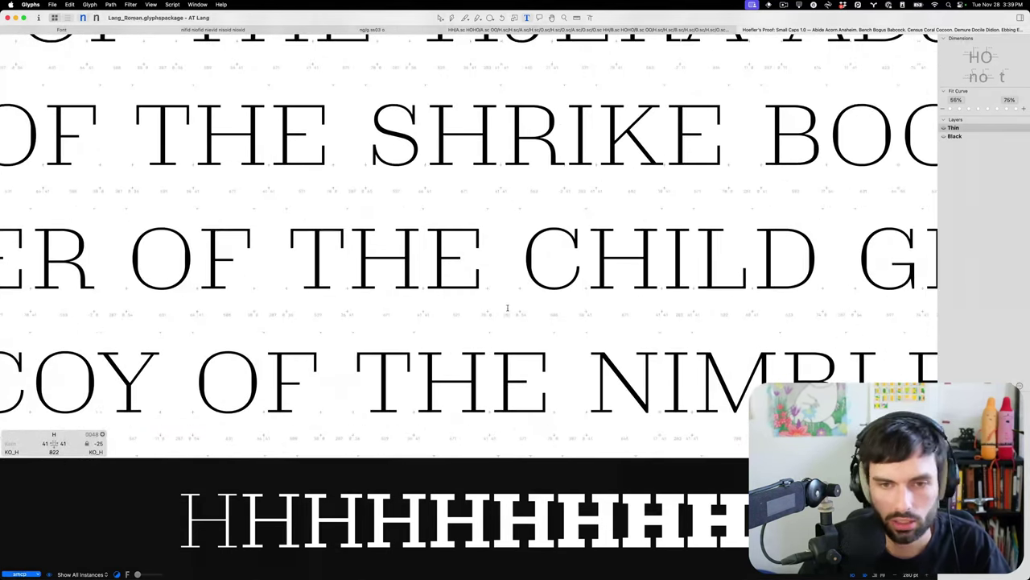
pyautogui.scroll(-2, 447, 298)
pyautogui.scroll(-3, 445, 299)
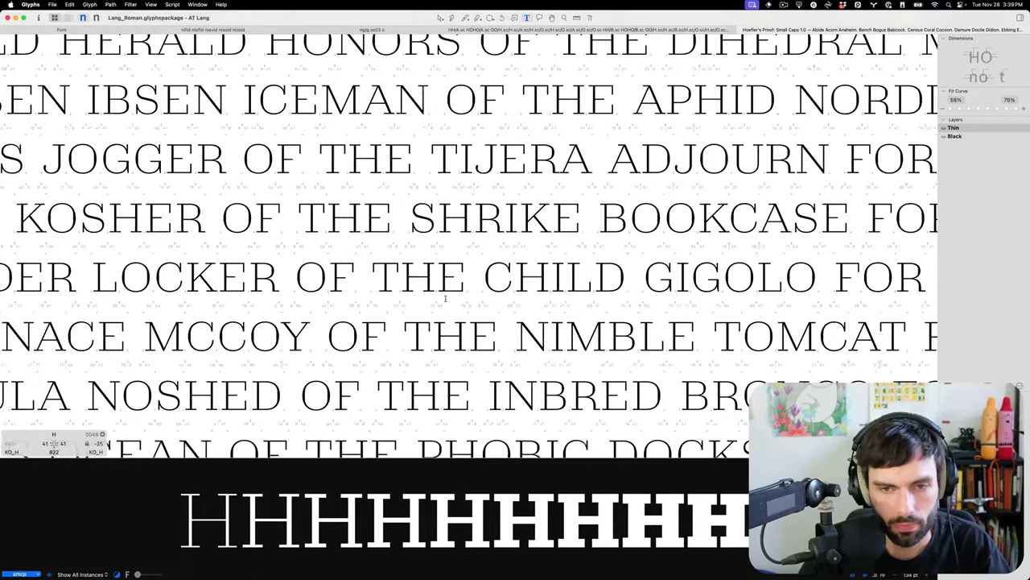
pyautogui.scroll(-3, 445, 299)
pyautogui.scroll(-3, 445, 299)
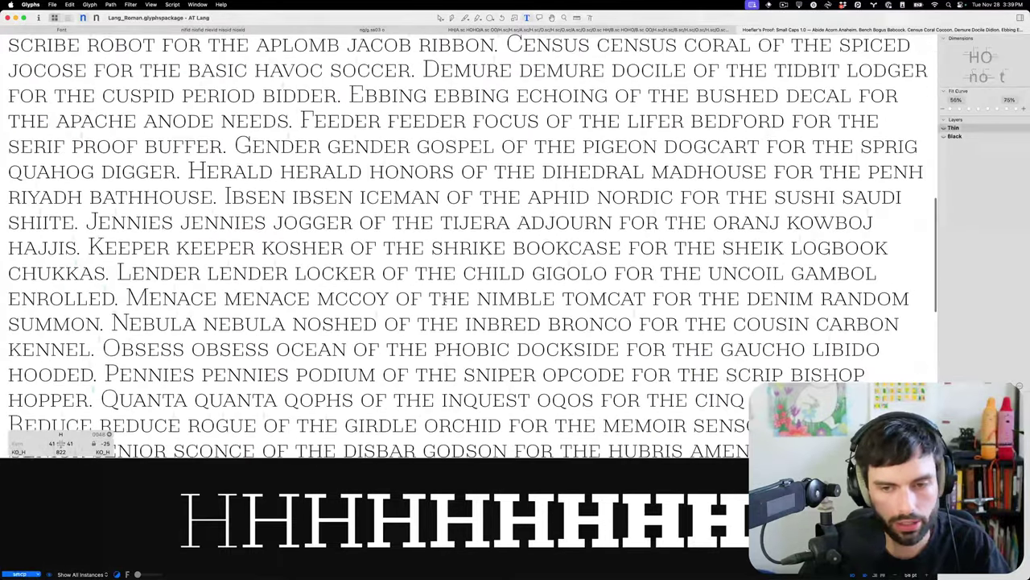
pyautogui.scroll(-5, 573, 298)
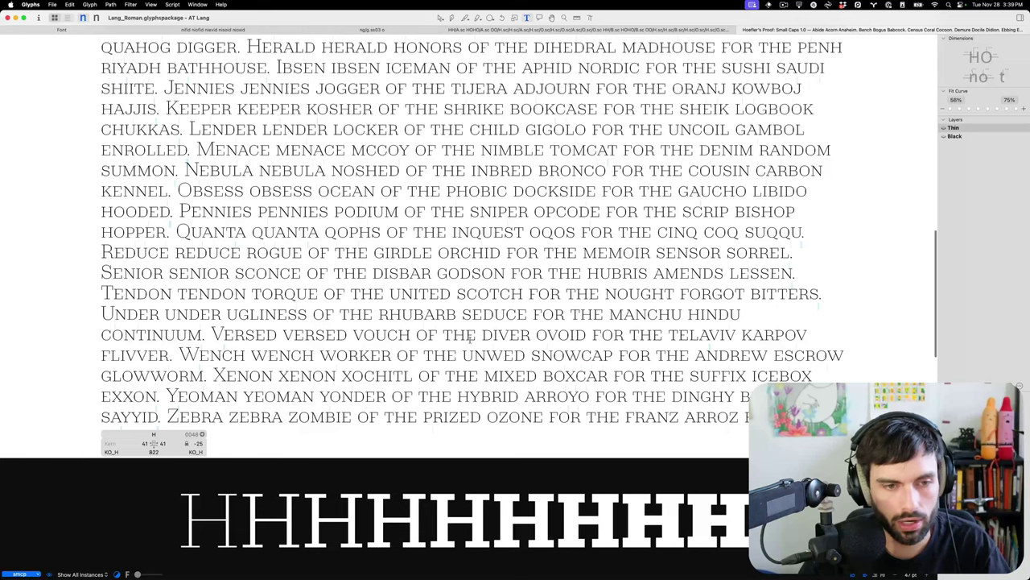
pyautogui.scroll(-2, 505, 336)
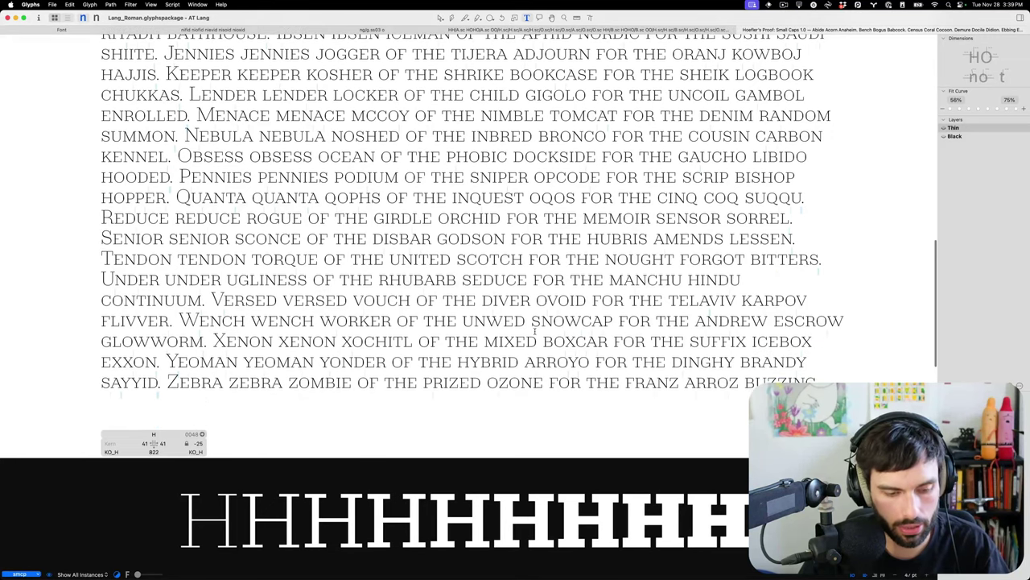
# View the small-caps proof in the Black master.
pyautogui.press('super+2')
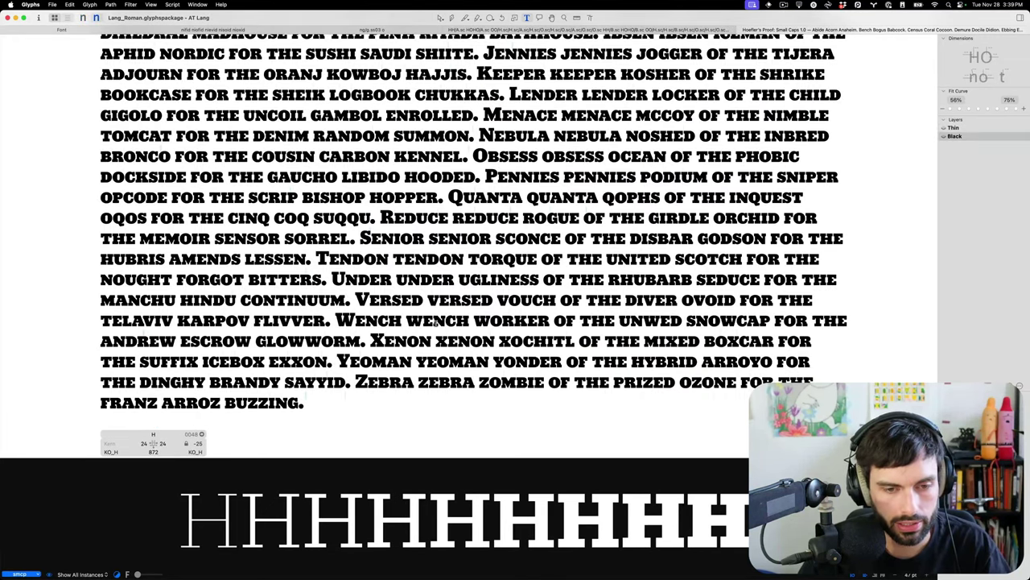
pyautogui.scroll(7, 435, 321)
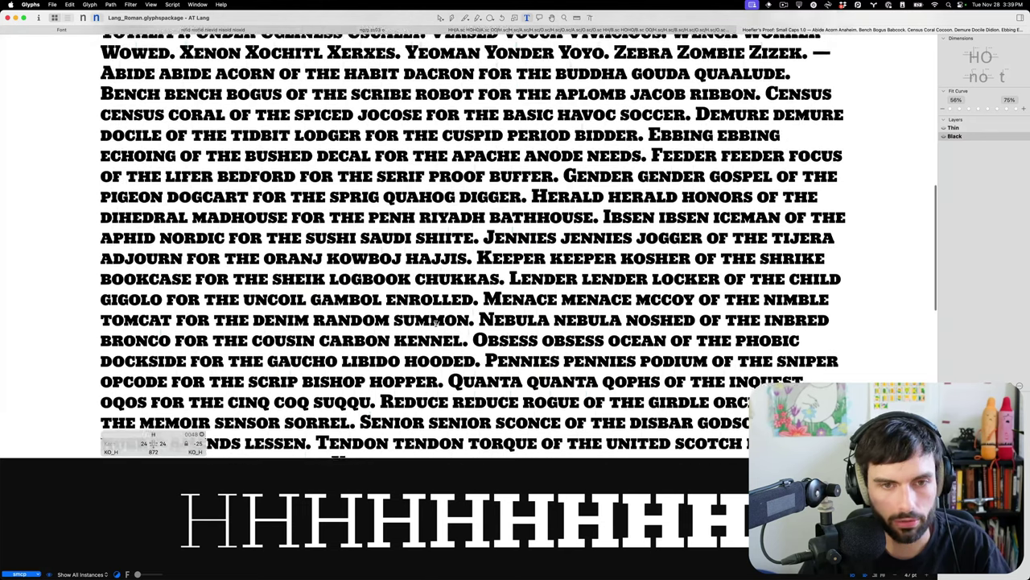
pyautogui.scroll(8, 435, 321)
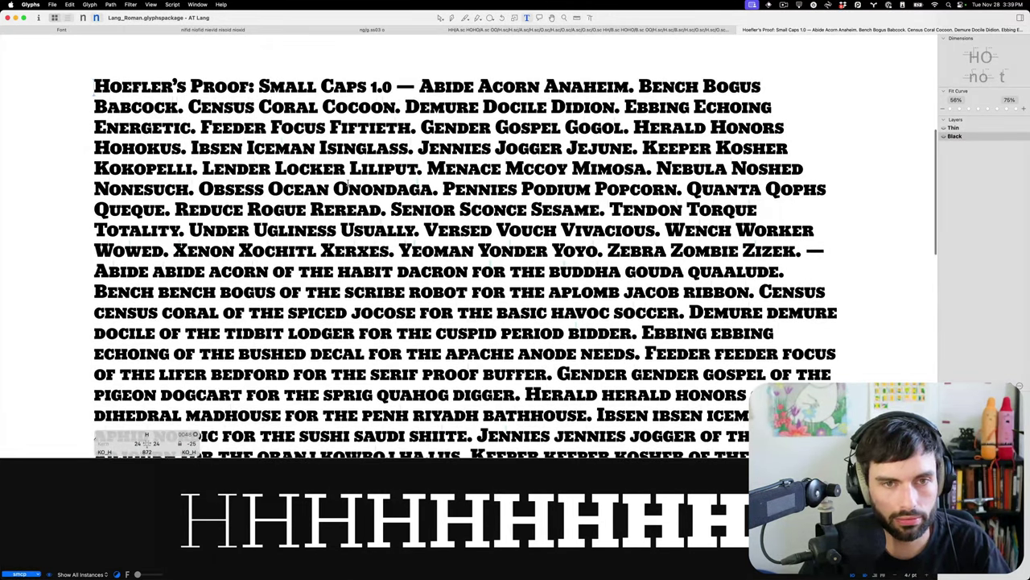
# In the Thin master, check Q–U in quaalude and O–R in HONORS, then open R.sc.
pyautogui.press('super+1')
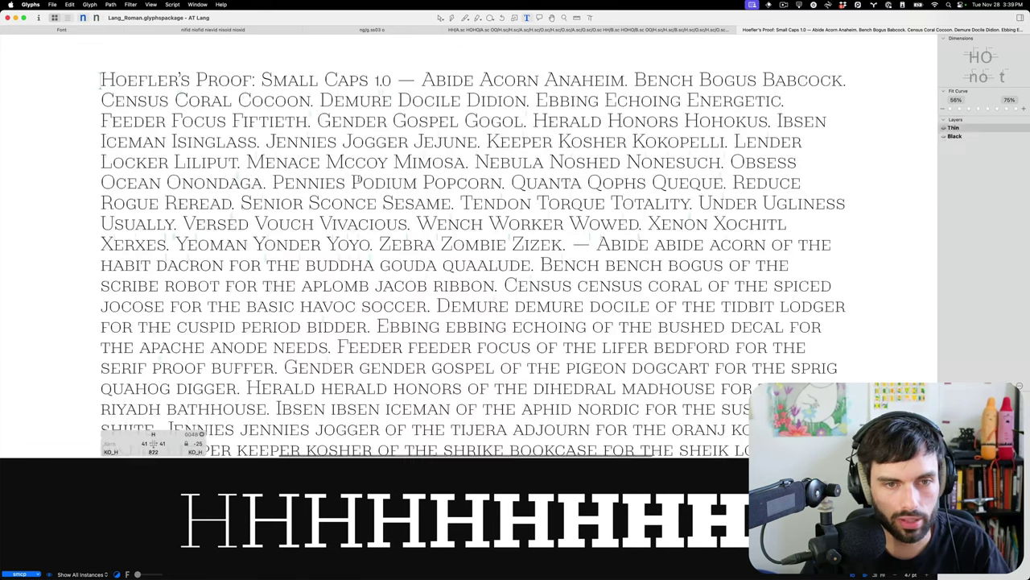
pyautogui.click(447, 264)
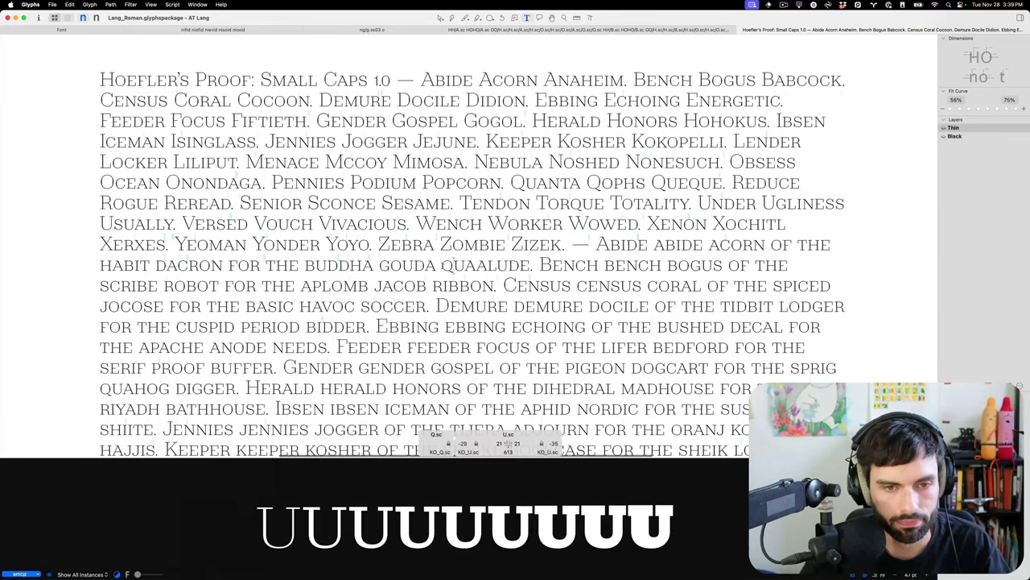
pyautogui.press('Left')
pyautogui.scroll(-2, 434, 360)
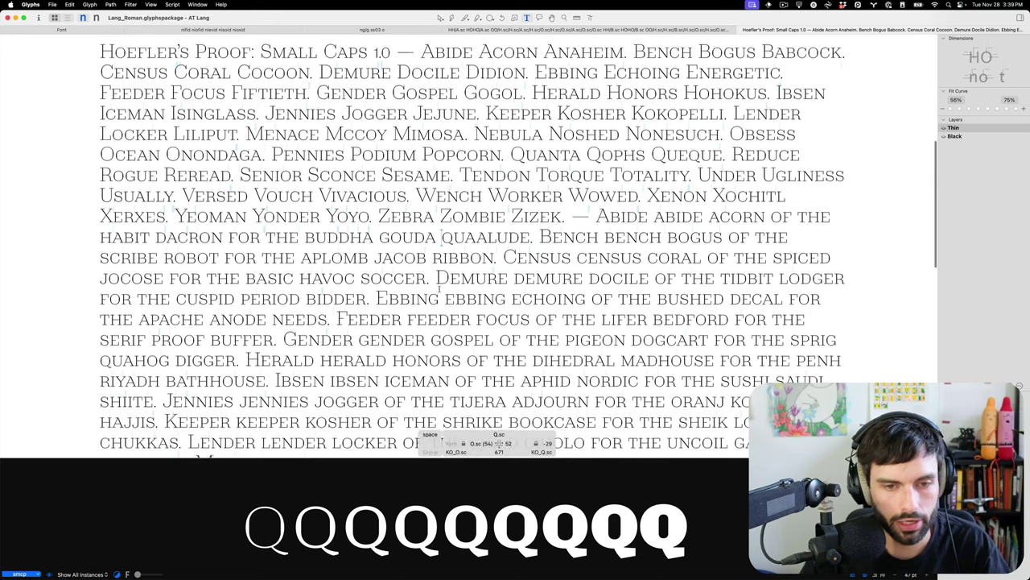
pyautogui.click(438, 360)
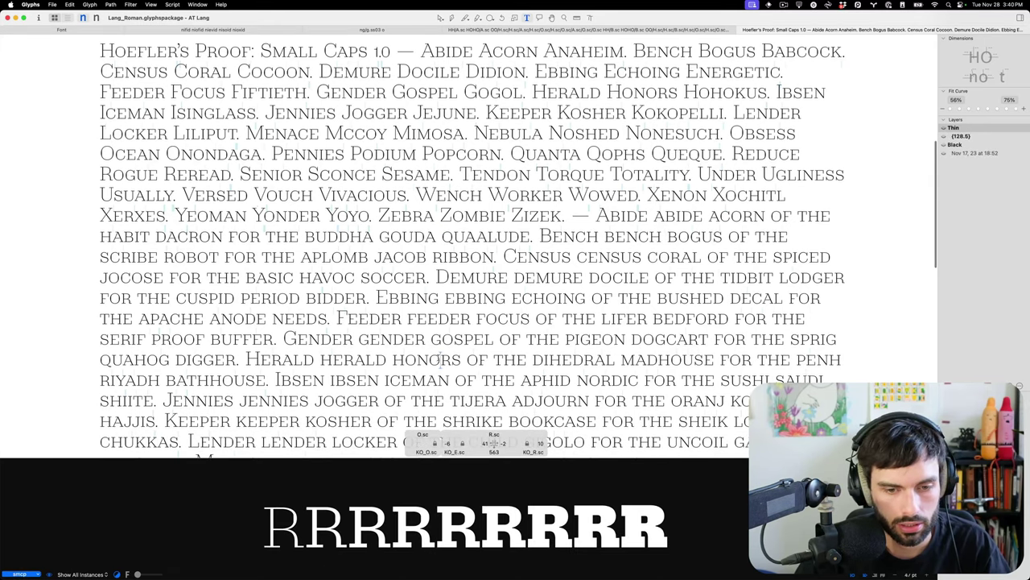
pyautogui.scroll(-5, 441, 360)
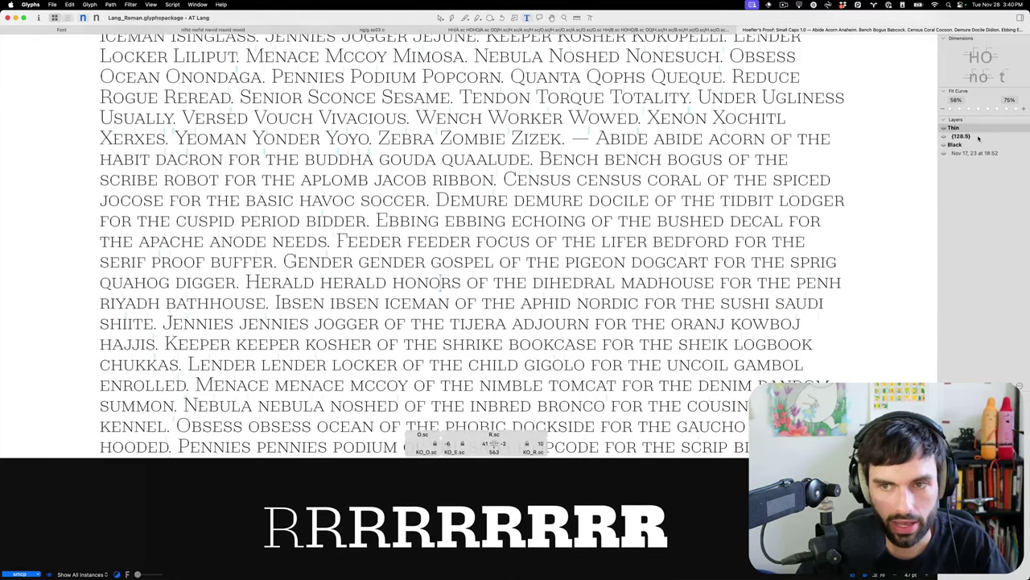
pyautogui.scroll(10, 462, 282)
pyautogui.scroll(10, 417, 296)
pyautogui.click(461, 292)
# Open R.sc for outline editing and inspect its {128.5} intermediate layer.
pyautogui.press('Escape')
pyautogui.click(987, 137)
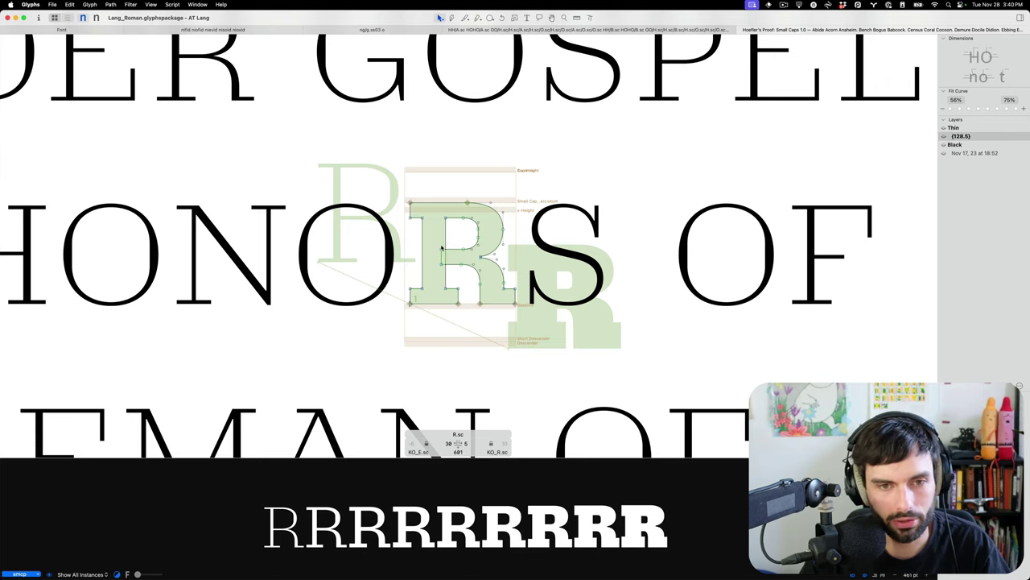
pyautogui.scroll(5, 441, 248)
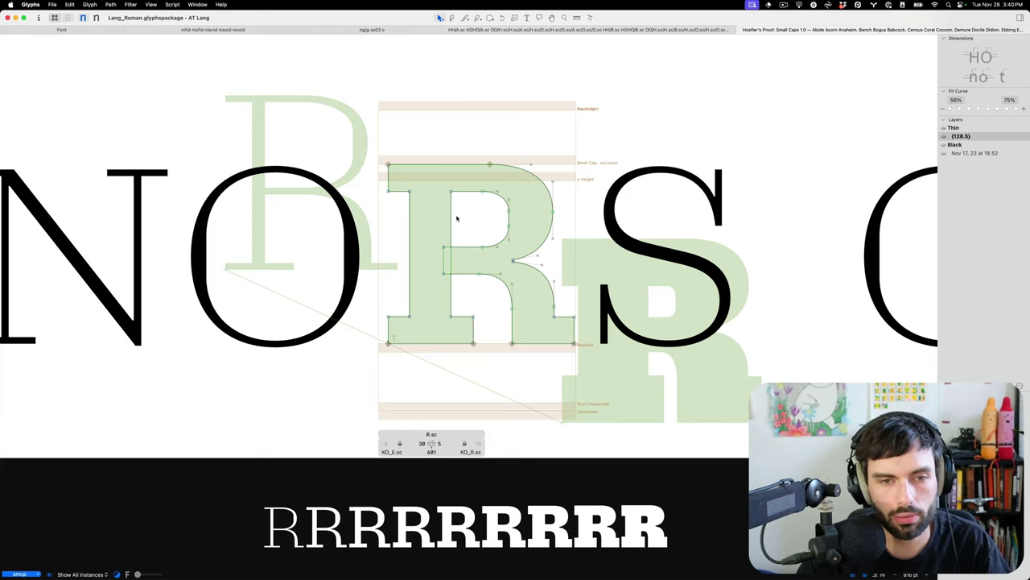
pyautogui.scroll(-2, 457, 216)
pyautogui.scroll(2, 481, 219)
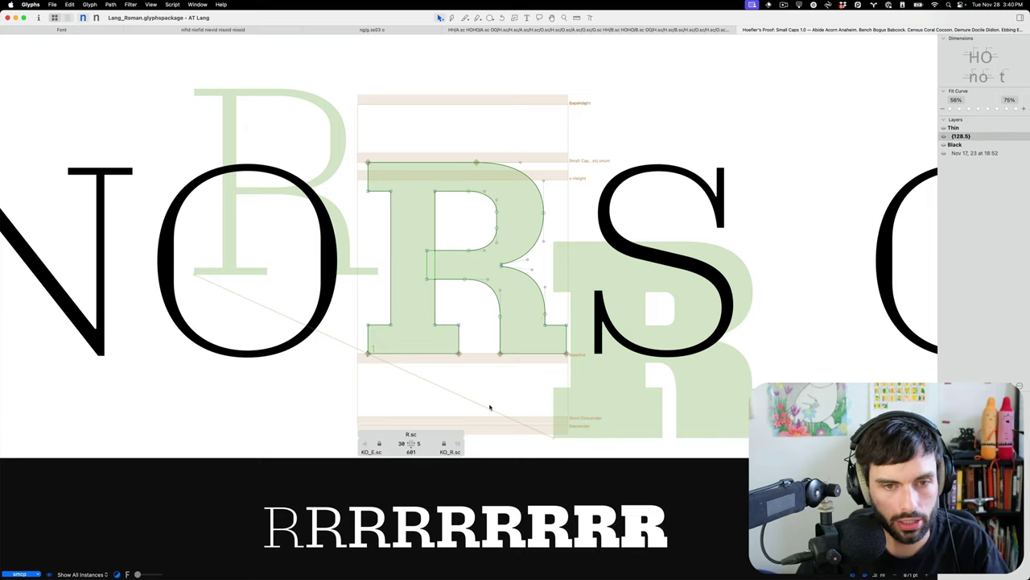
# In the Black master, shift R.sc's two inner leg stem nodes 5 units right.
pyautogui.press('super+2')
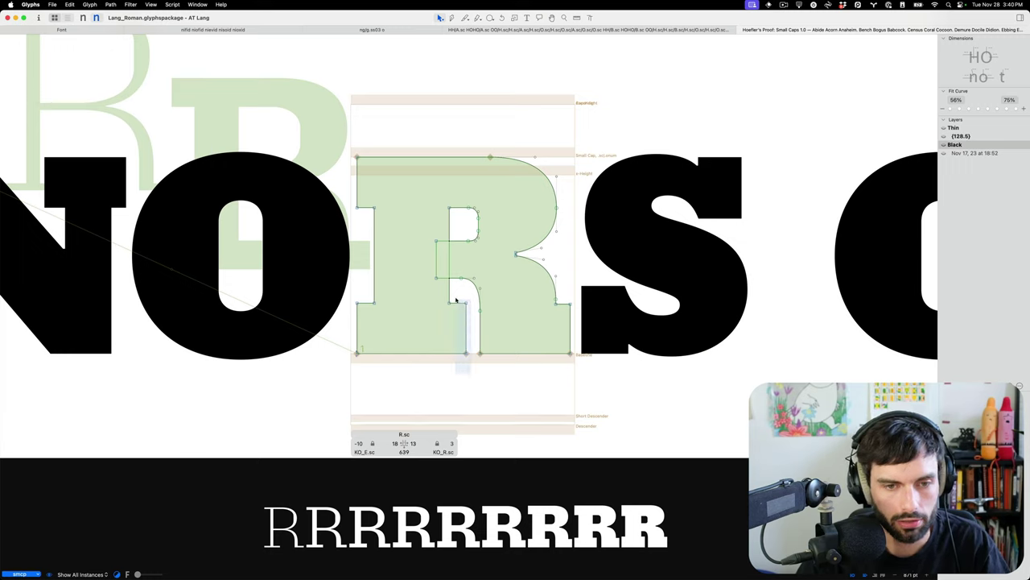
pyautogui.moveTo(459, 296); pyautogui.dragTo(455, 298)
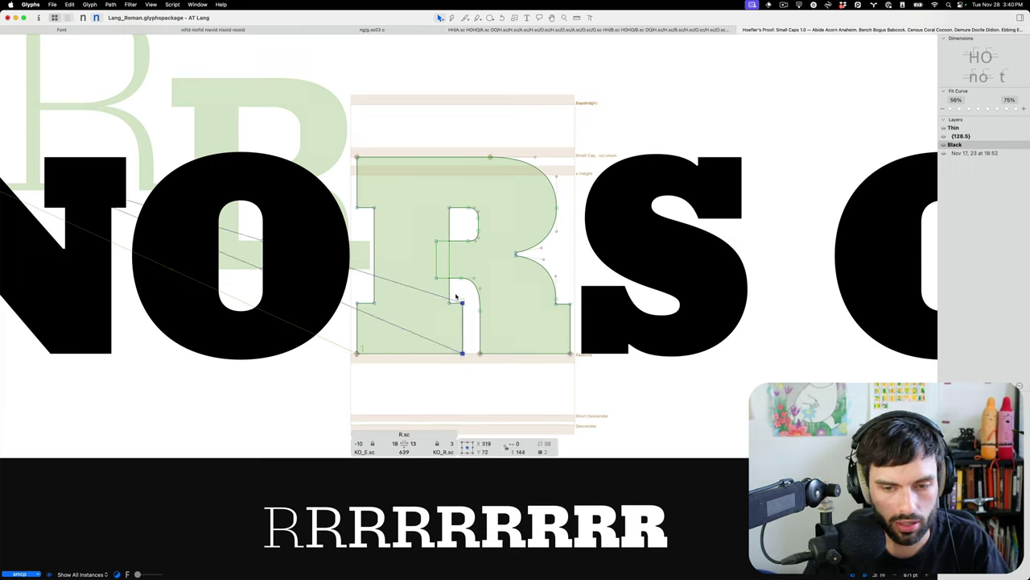
pyautogui.press('Right')
pyautogui.press('Right')
pyautogui.press('Right')
pyautogui.press('Right')
pyautogui.press('Right')
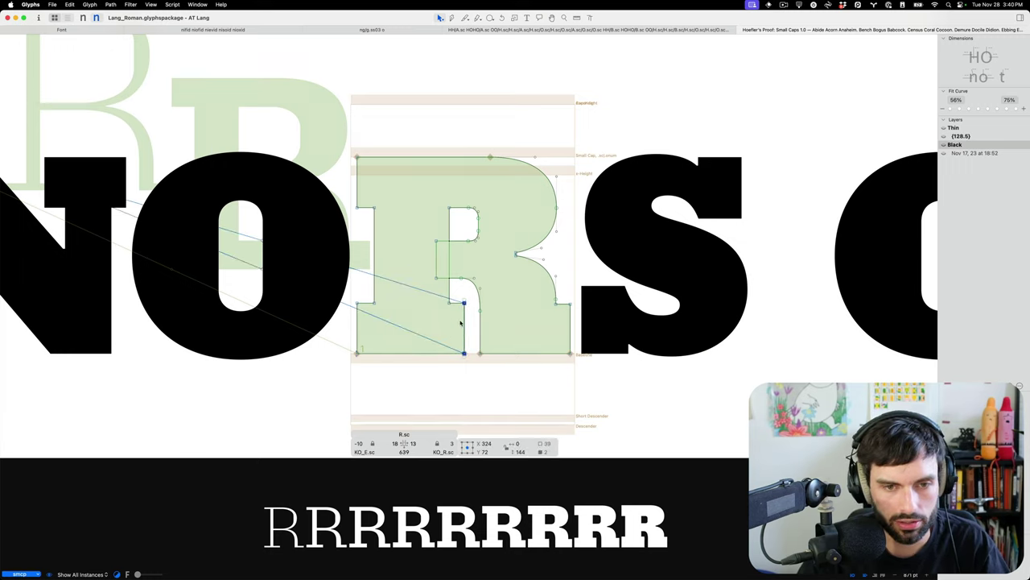
pyautogui.click(485, 392)
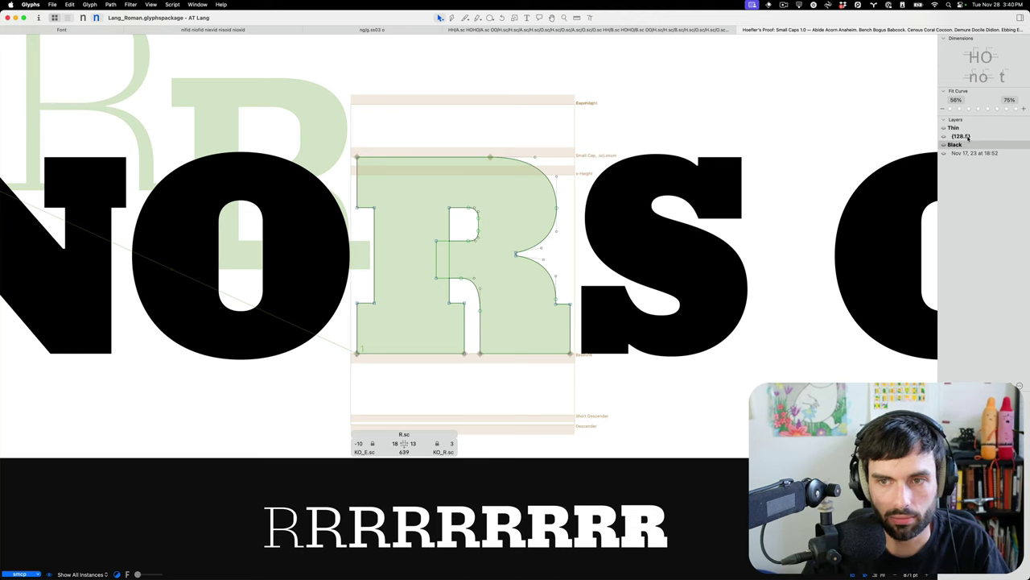
# Cut the whole R.sc outline on the {128.5} layer and paste it back.
pyautogui.click(962, 136)
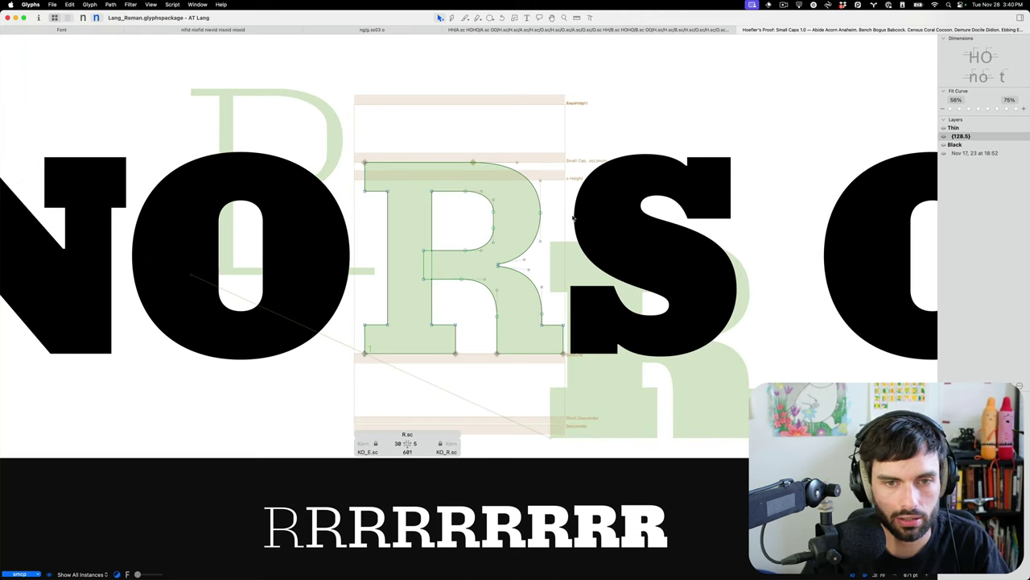
pyautogui.hotkey('ctrl', 'a')
pyautogui.press('Delete')
pyautogui.press('super+v')
# Re-Interpolate the {128.5} layer from the Thin and Black masters via its context menu.
pyautogui.rightClick(977, 139)
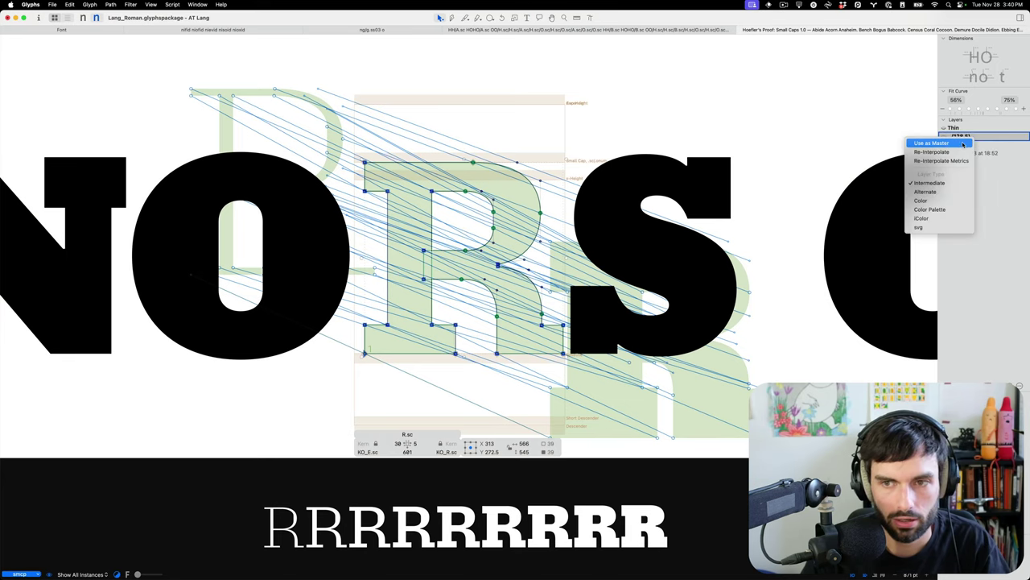
pyautogui.click(996, 181)
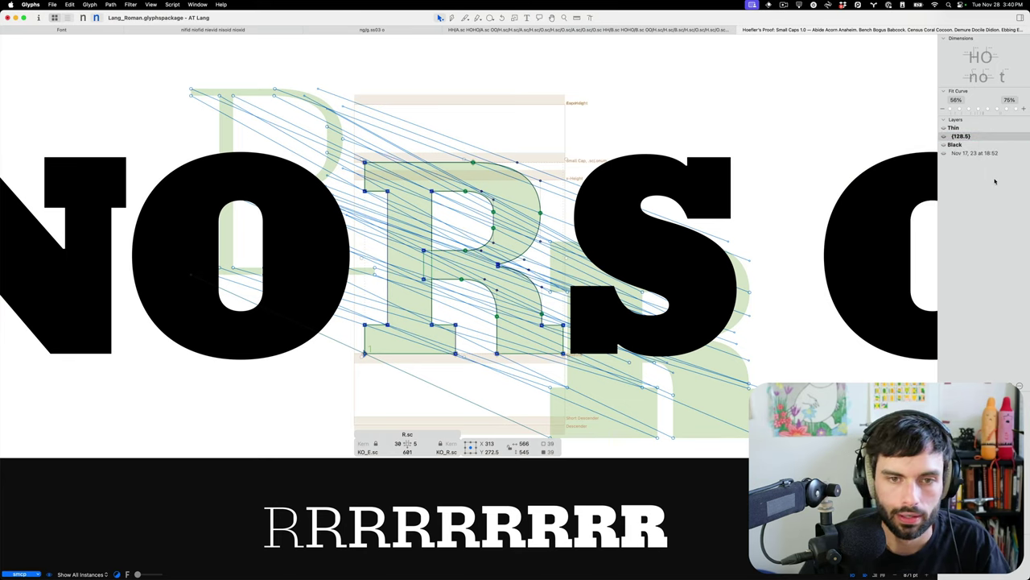
pyautogui.rightClick(958, 128)
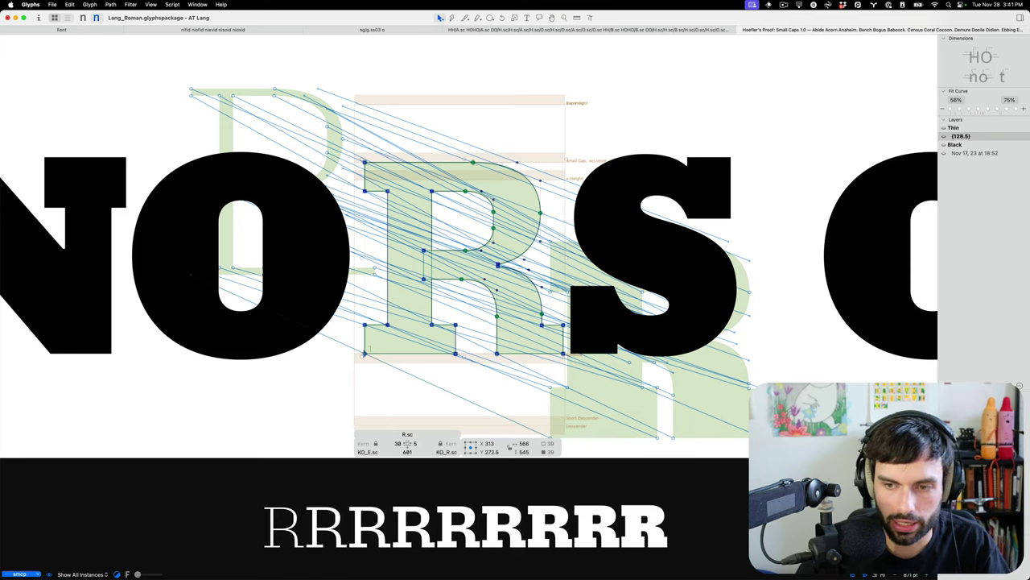
pyautogui.rightClick(962, 138)
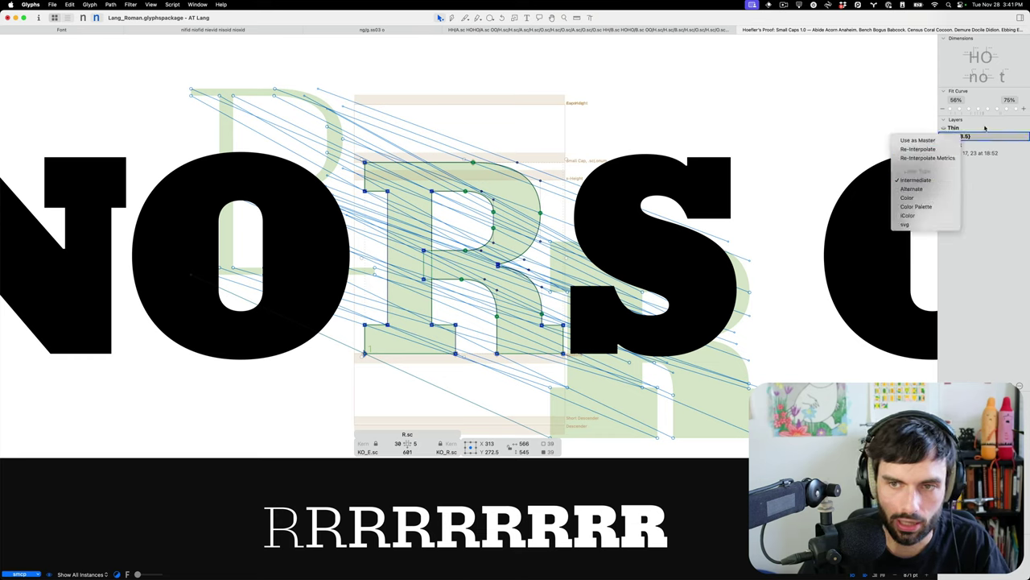
pyautogui.click(979, 141)
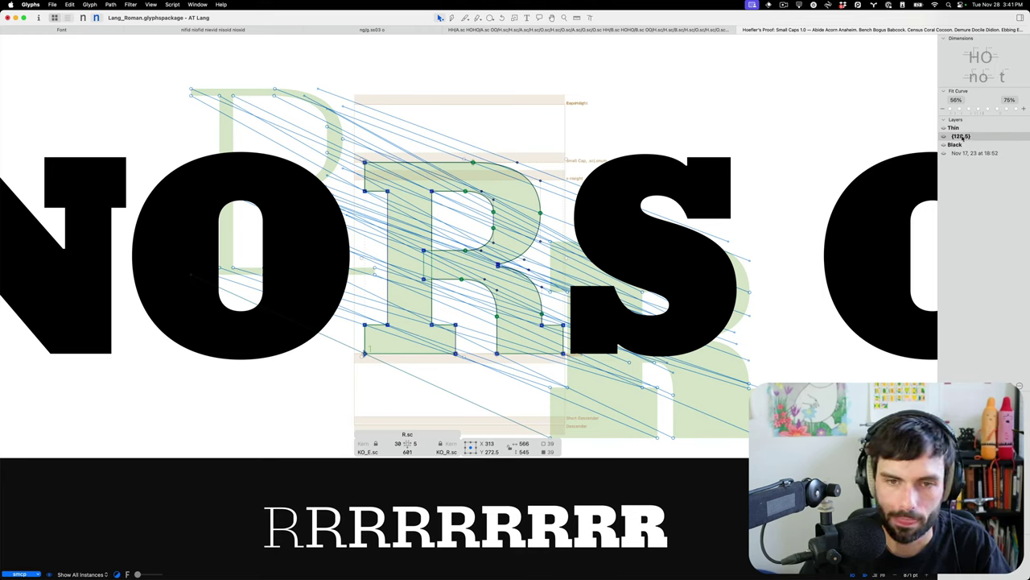
pyautogui.rightClick(964, 139)
pyautogui.click(943, 150)
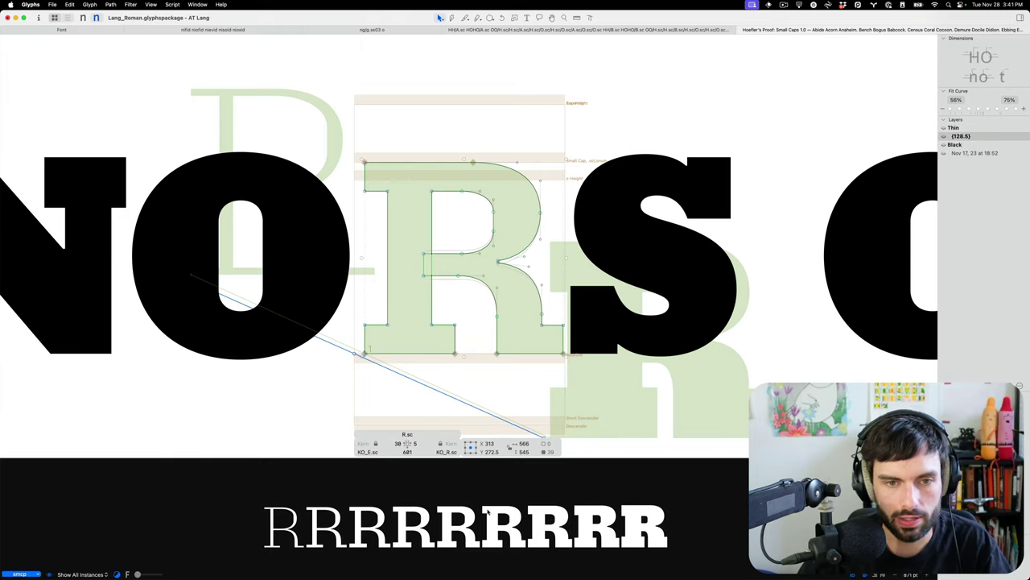
pyautogui.scroll(2, 459, 285)
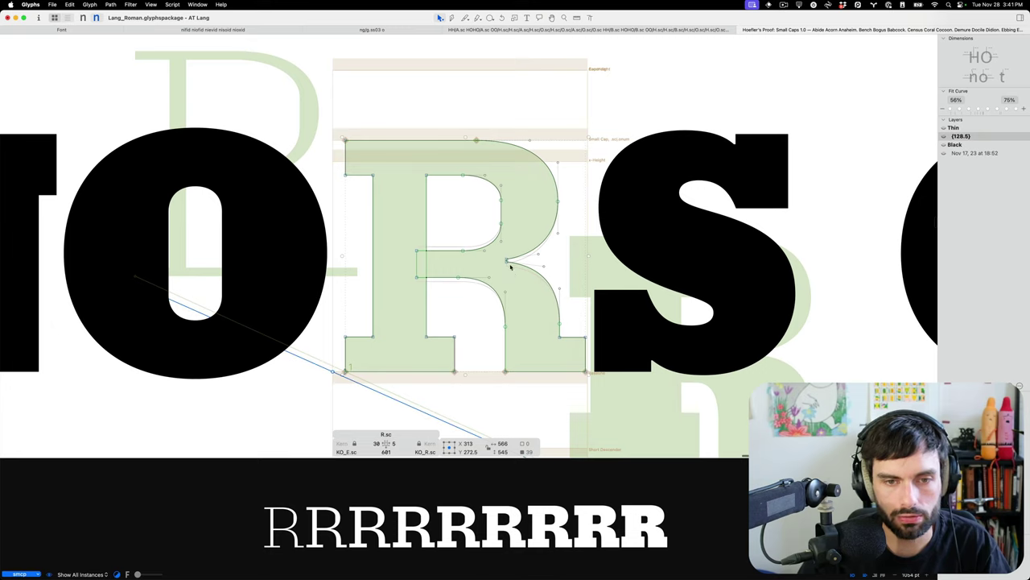
pyautogui.press('Escape')
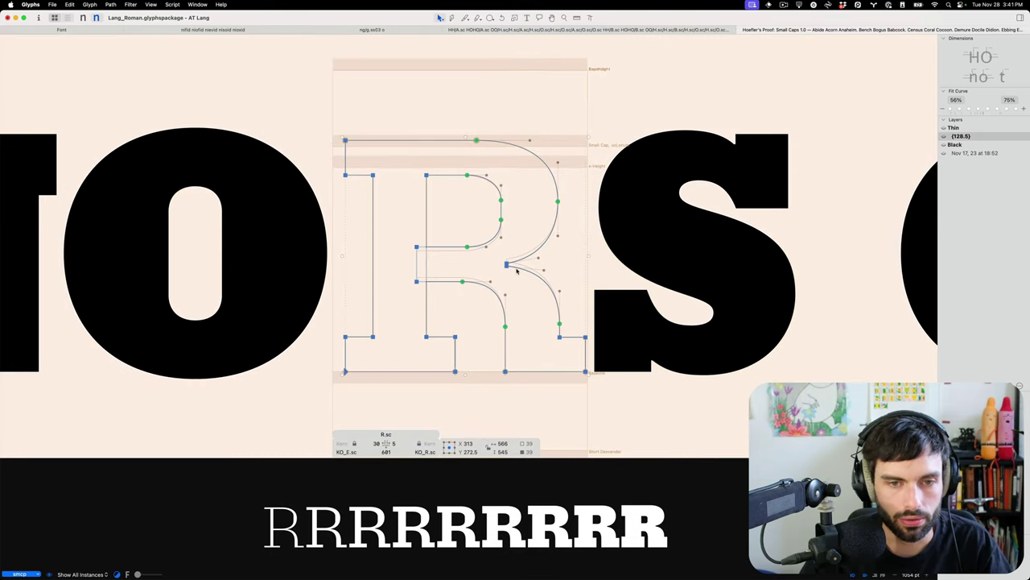
pyautogui.press('Escape')
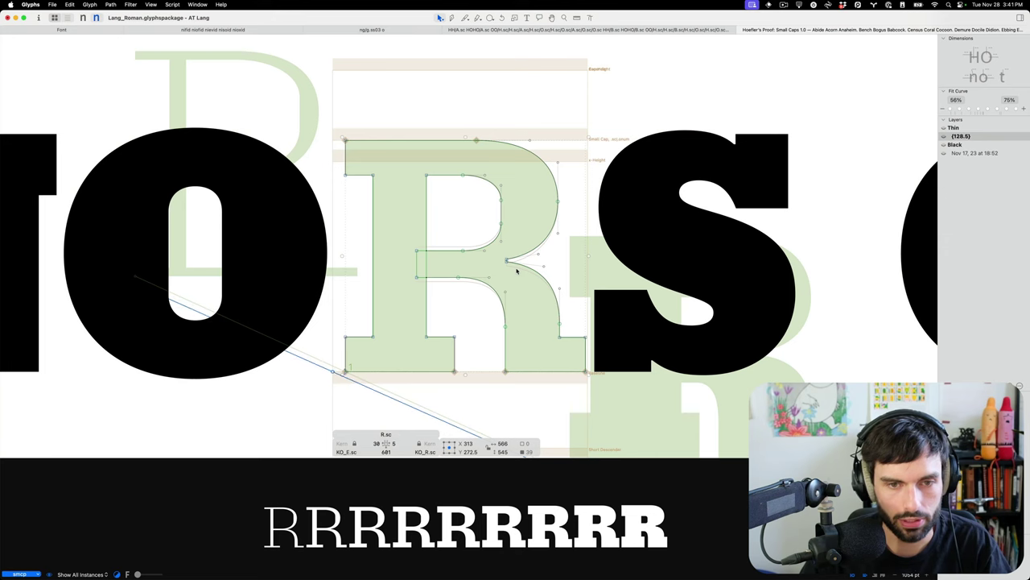
pyautogui.press('super+a')
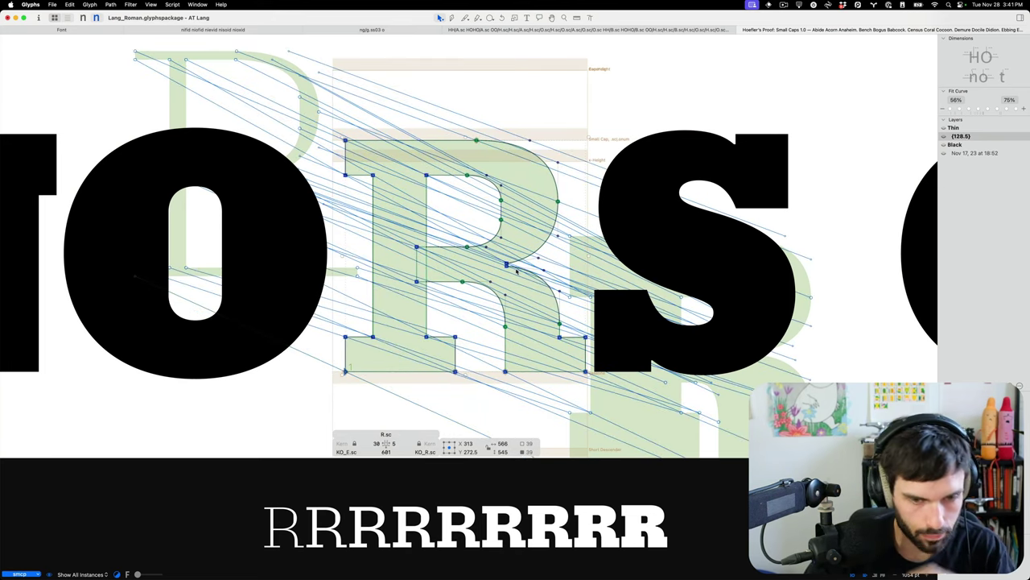
pyautogui.click(512, 276)
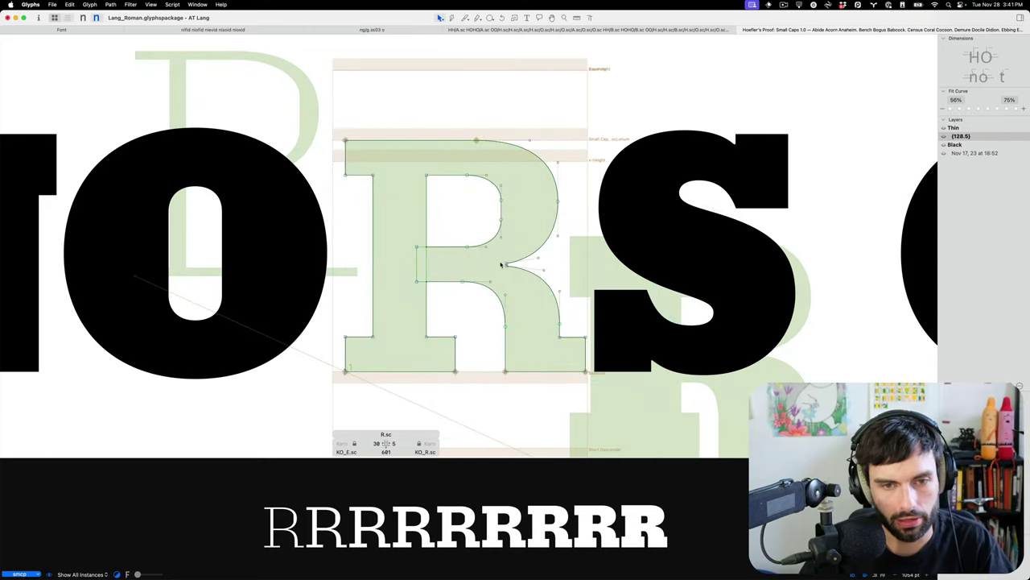
pyautogui.click(500, 264)
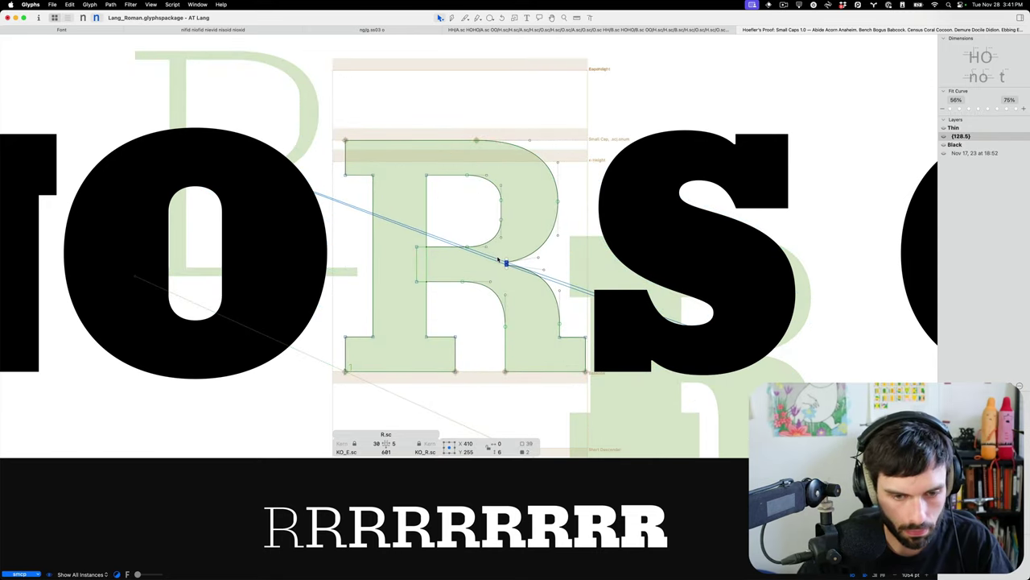
# Leave outline editing and zoom out to see more lines of the small-caps proof.
pyautogui.scroll(-1, 516, 244)
pyautogui.scroll(-10, 516, 244)
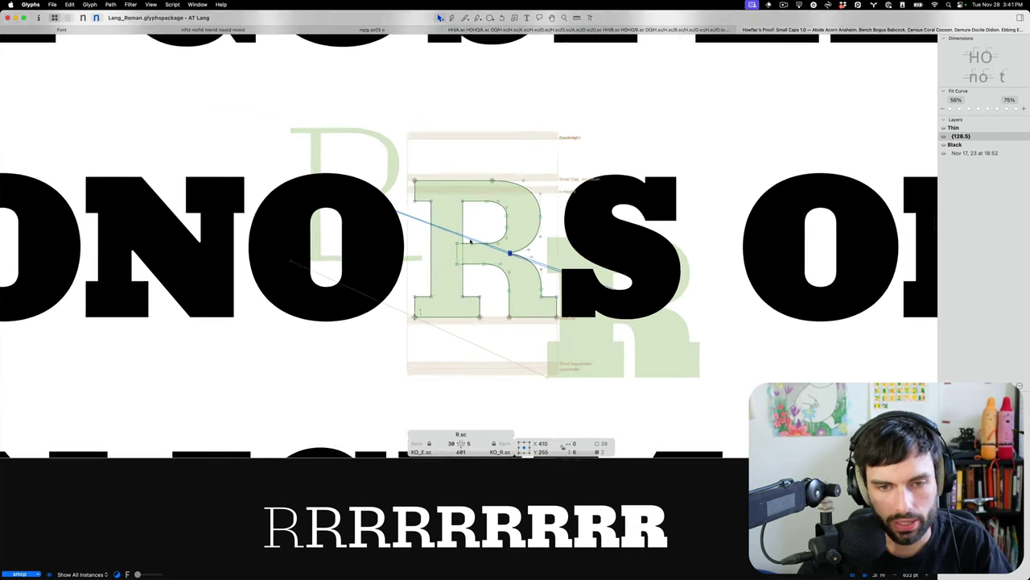
pyautogui.press('t')
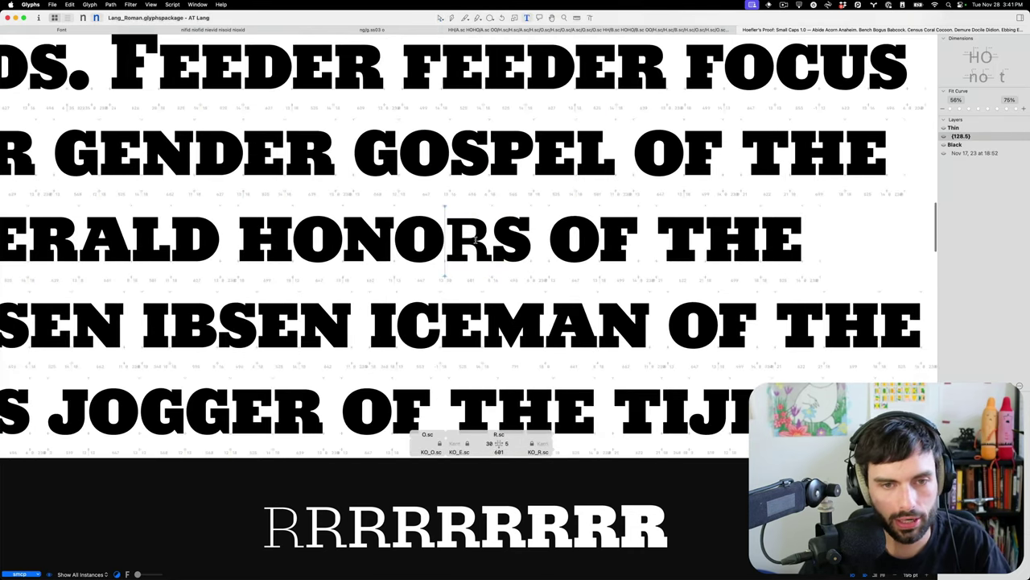
pyautogui.scroll(-3, 516, 244)
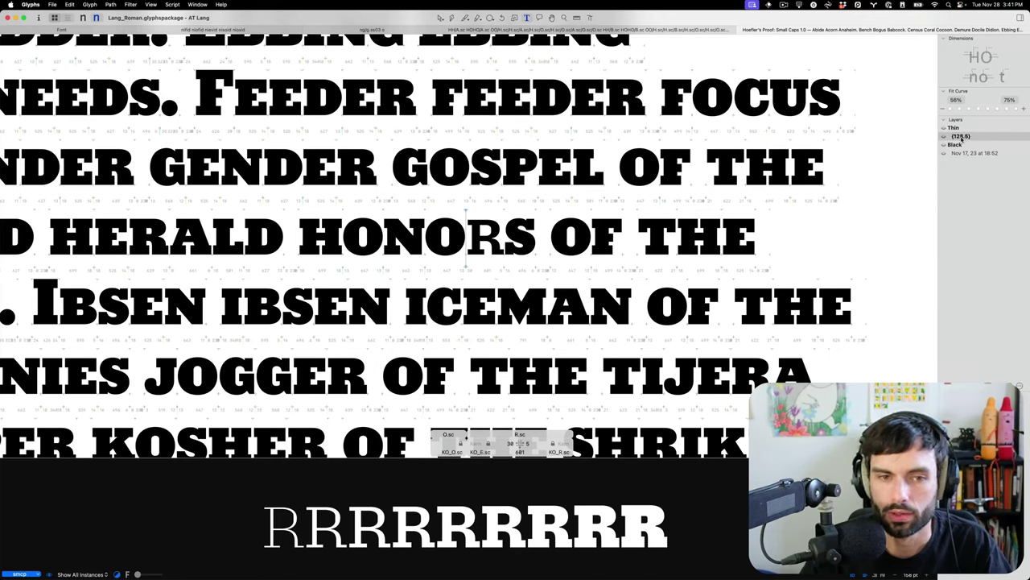
pyautogui.press('super+minus')
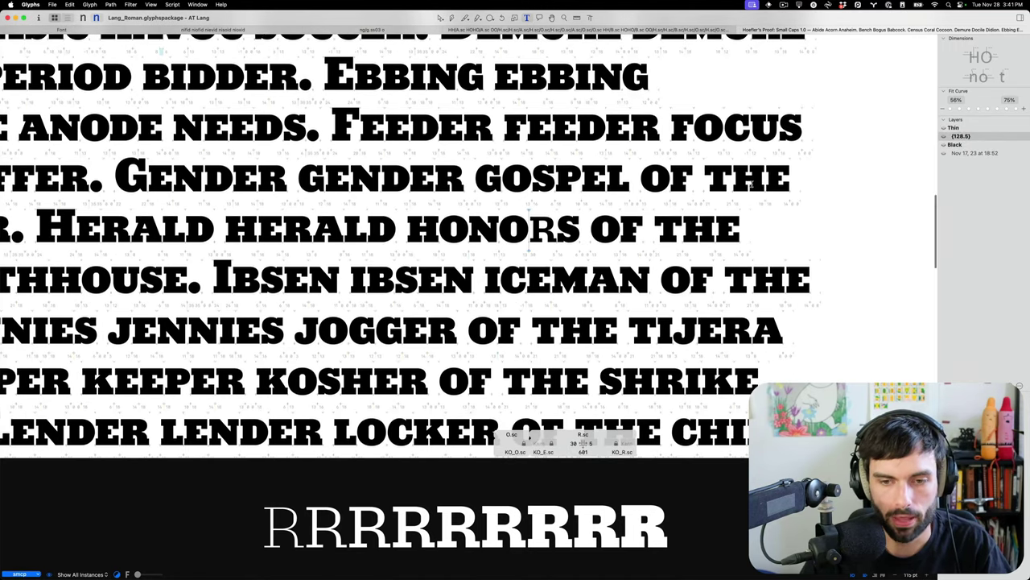
pyautogui.press('super+minus')
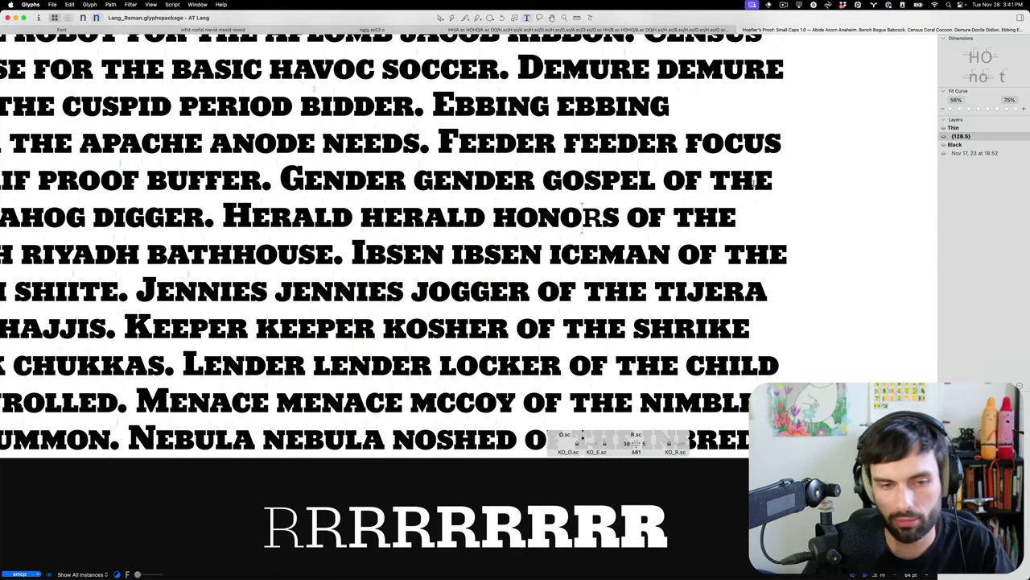
pyautogui.hscroll(-3, 753, 183)
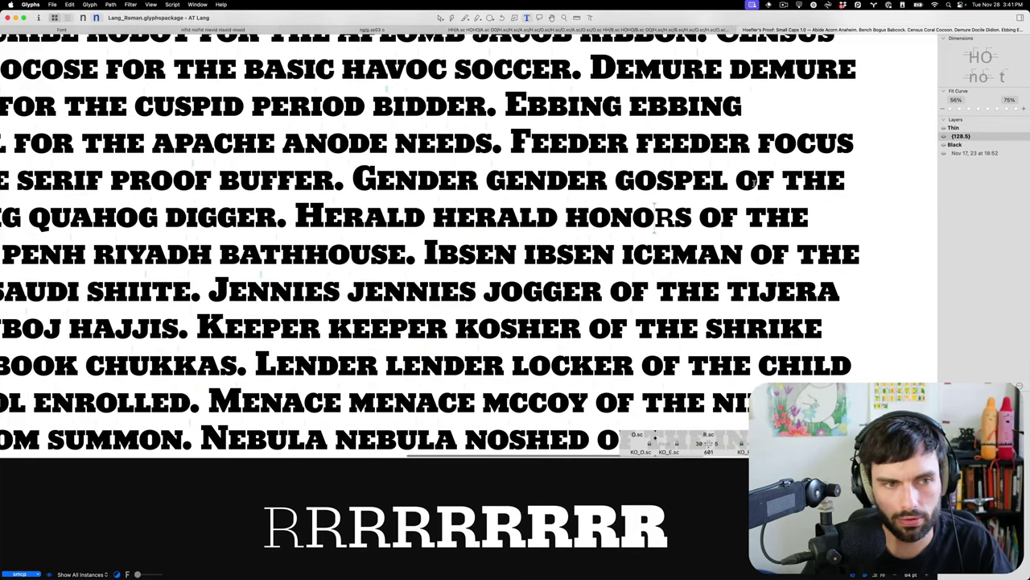
pyautogui.hscroll(-3, 752, 184)
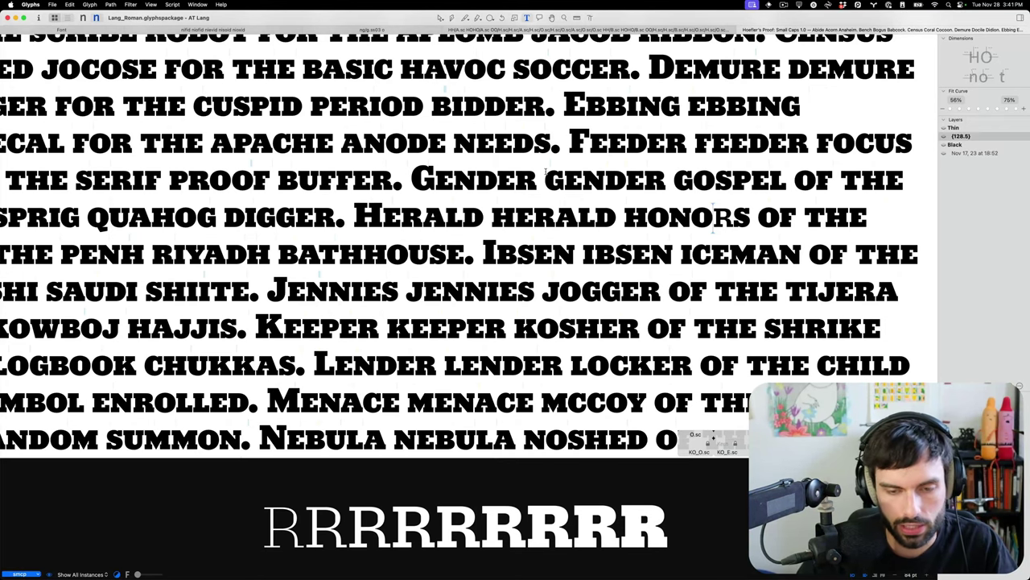
# Show the proof in the Black master, then bring back the HHxHOHOxOO spacing strings tab.
pyautogui.scroll(-5, 713, 229)
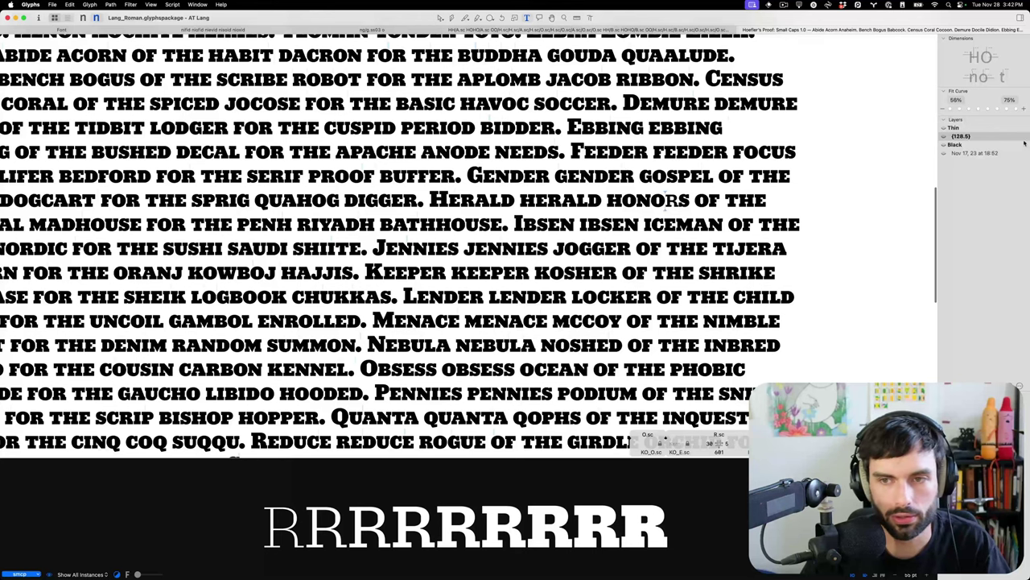
pyautogui.click(957, 145)
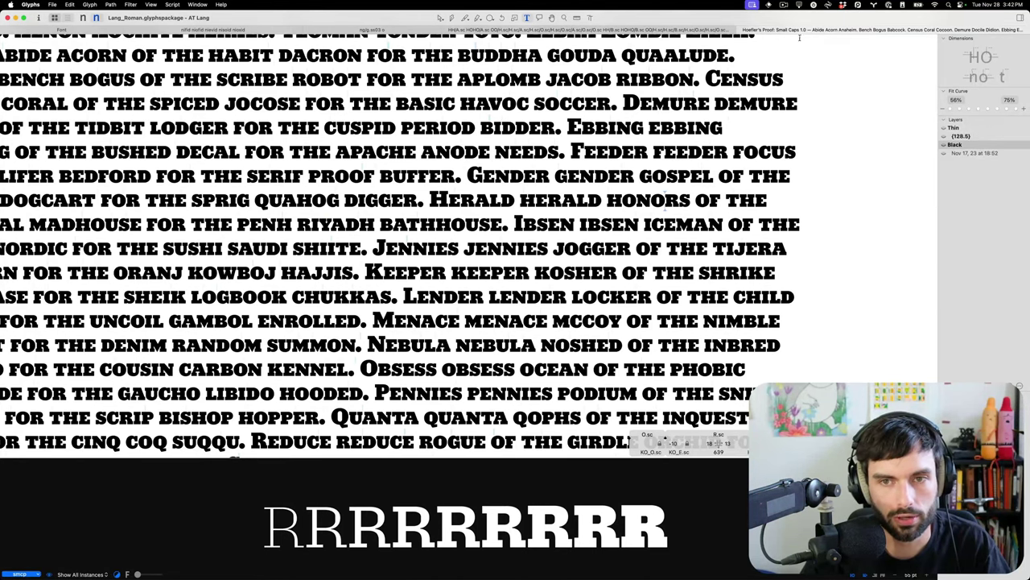
pyautogui.click(683, 31)
# Turn kerning off at the H–A.sc pair in HHaHOHOaOO to see A.sc's 11-unit sidebearings.
pyautogui.scroll(5, 479, 197)
pyautogui.scroll(3, 432, 181)
pyautogui.scroll(3, 433, 181)
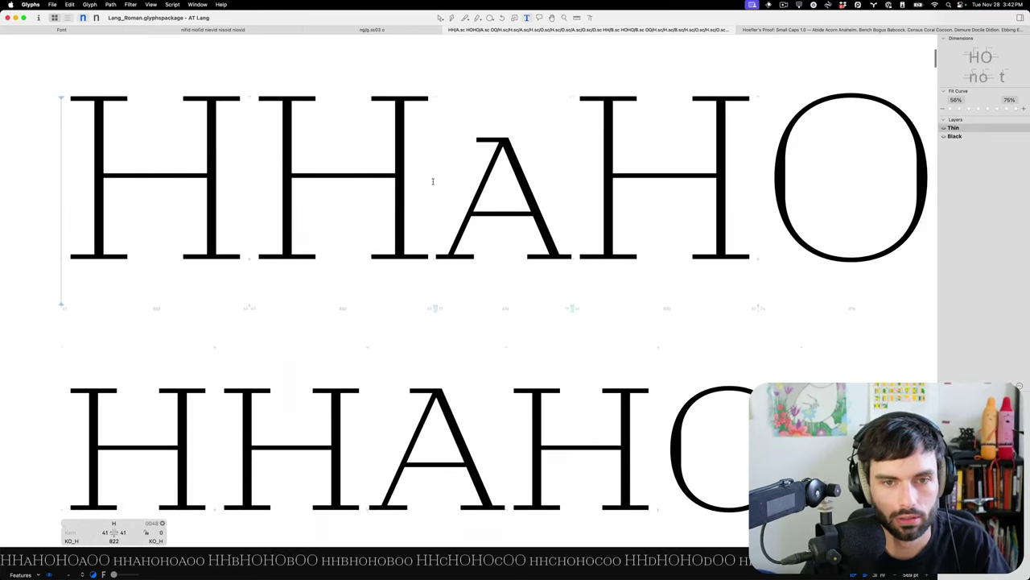
pyautogui.click(438, 182)
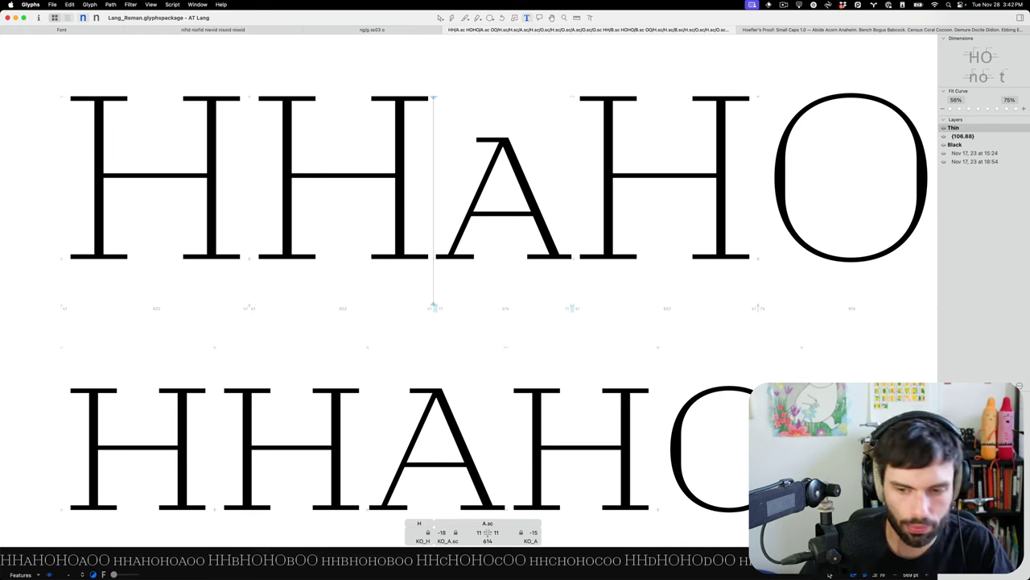
pyautogui.click(852, 574)
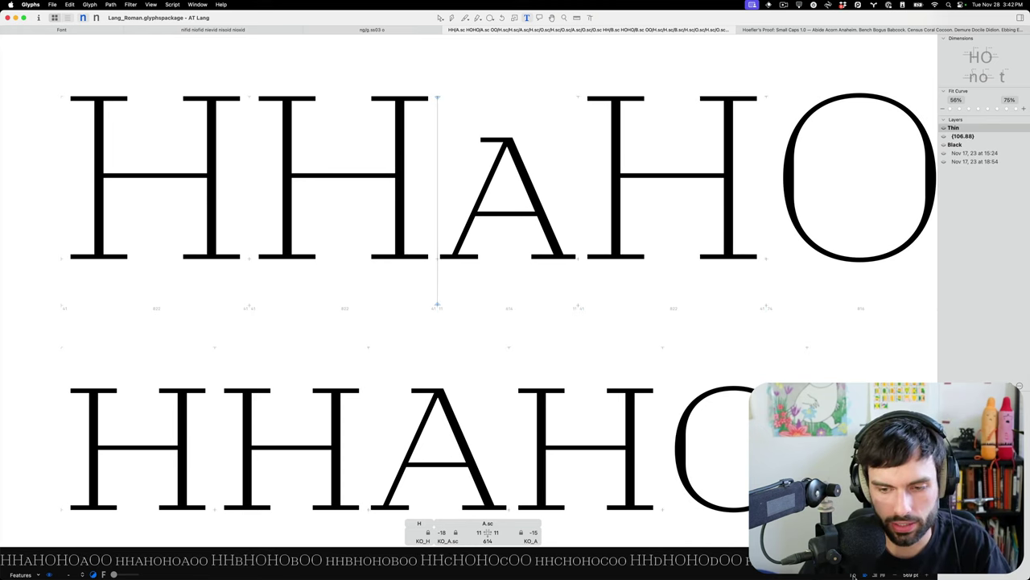
pyautogui.scroll(-5, 472, 342)
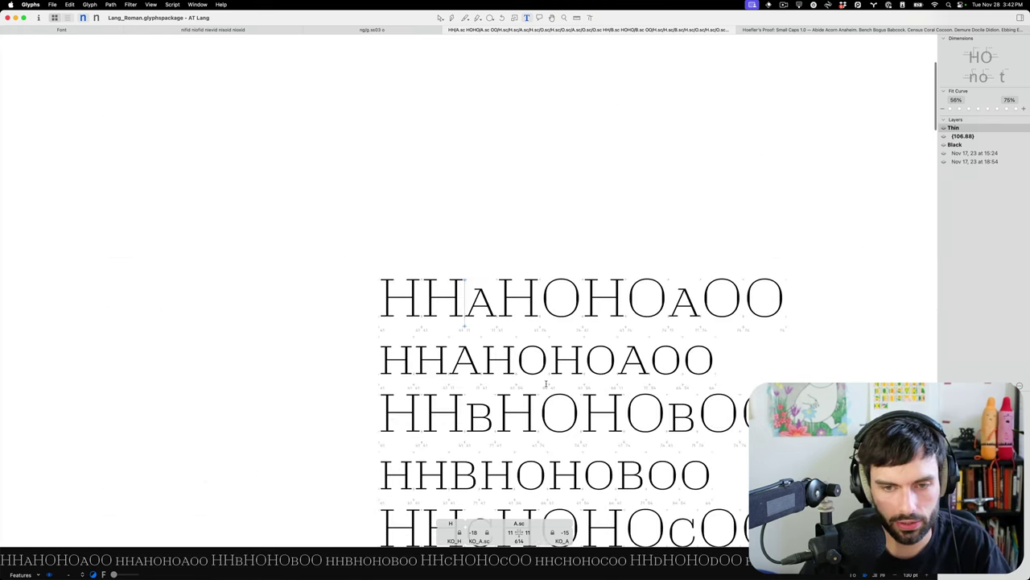
pyautogui.scroll(3, 545, 383)
pyautogui.scroll(-5, 484, 237)
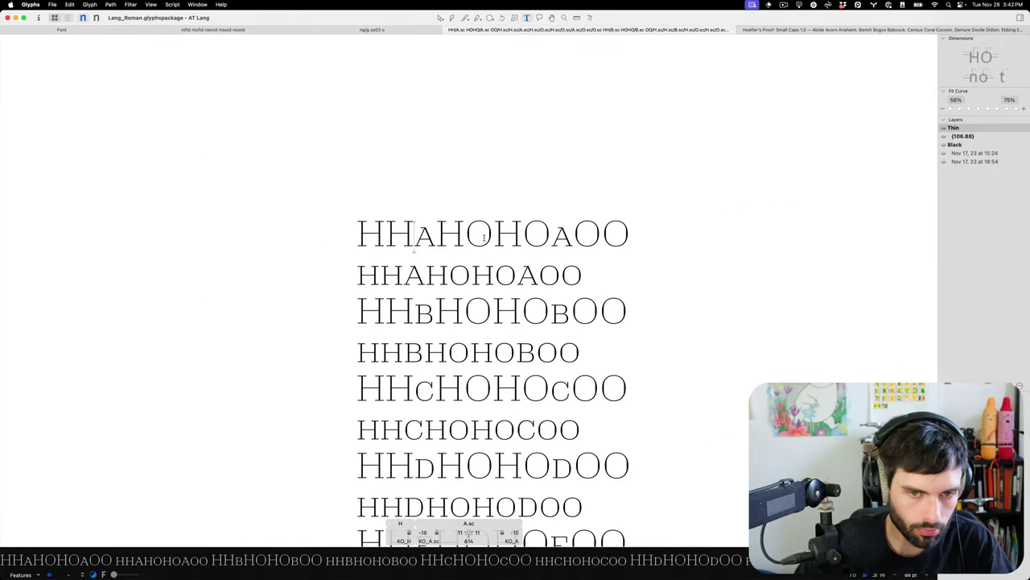
pyautogui.scroll(-2, 463, 226)
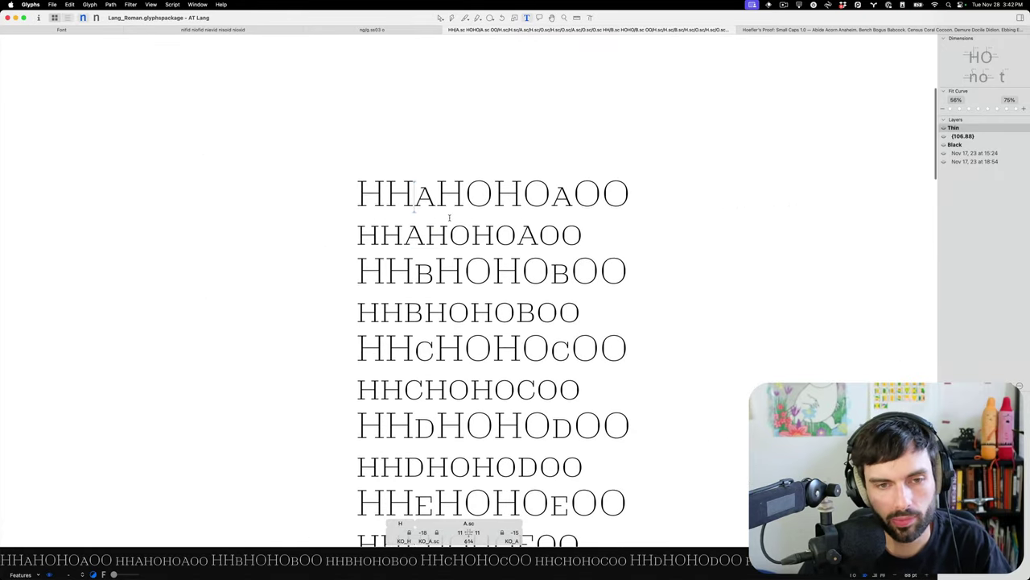
pyautogui.scroll(3, 450, 218)
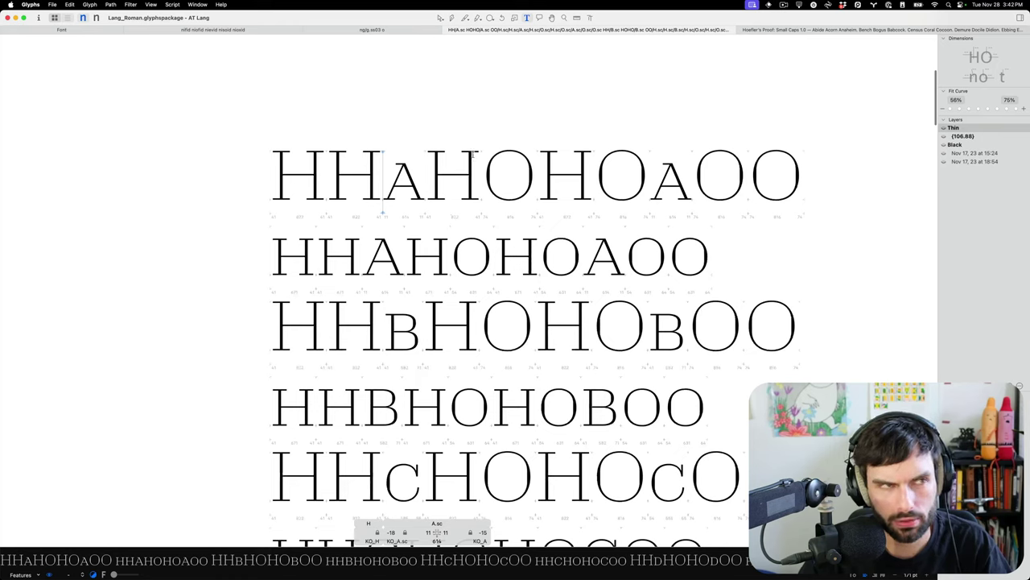
pyautogui.moveTo(490, 575)
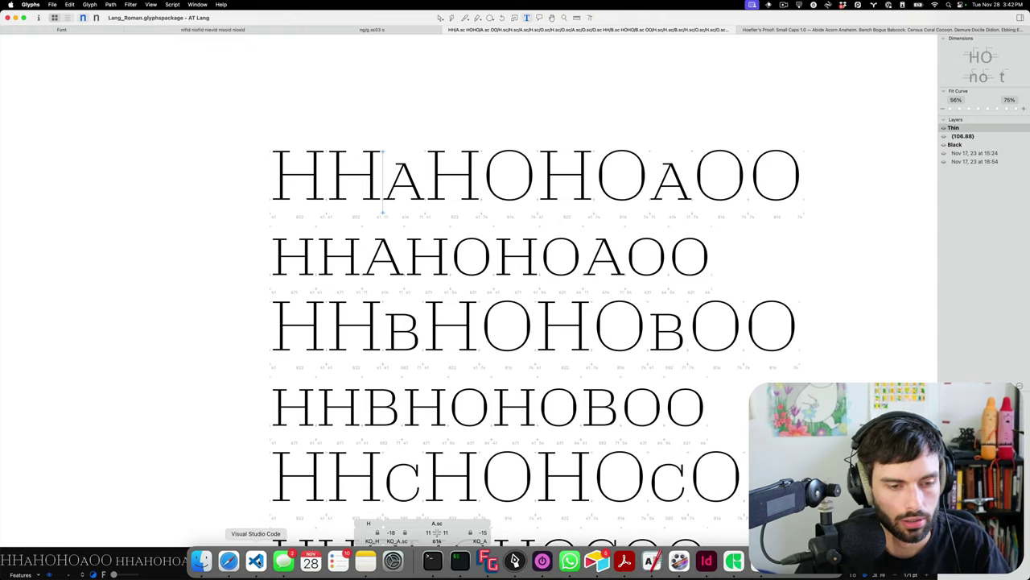
# Review the .sc check and line-33 smallCapPattern in arrowtype-glyphs-scripts in VS Code.
pyautogui.rightClick(256, 562)
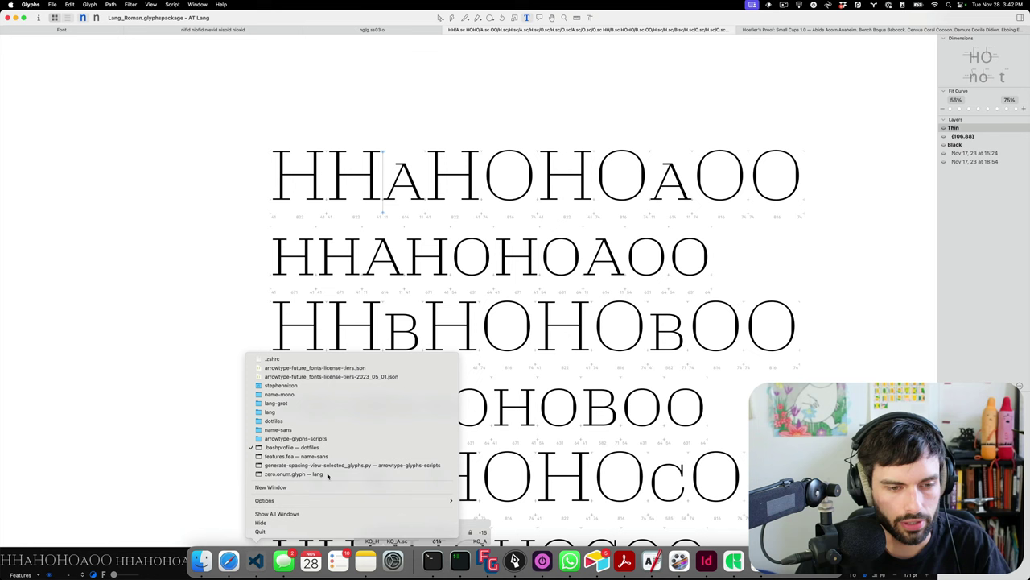
pyautogui.click(359, 438)
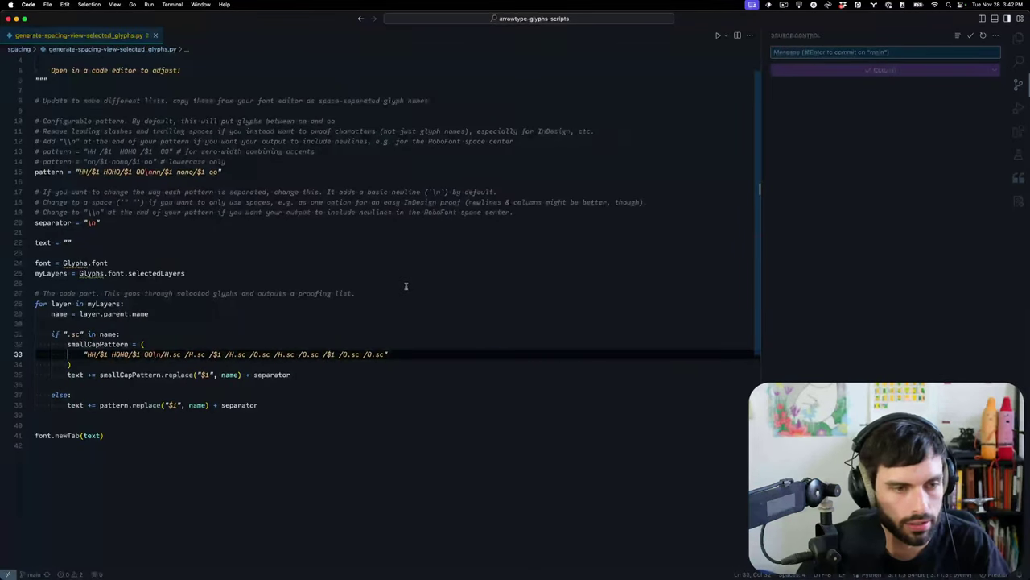
pyautogui.click(141, 364)
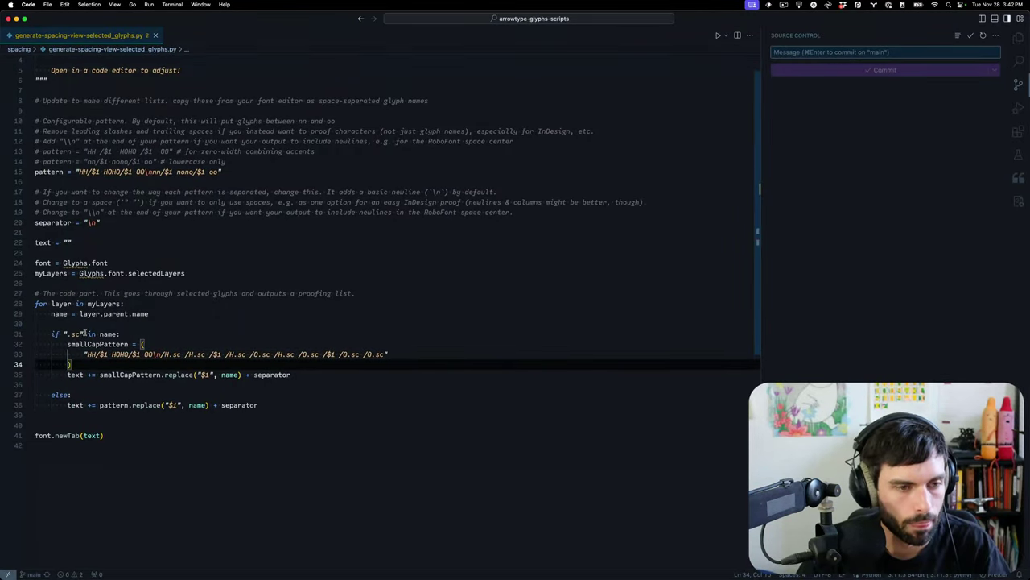
pyautogui.moveTo(83, 333); pyautogui.dragTo(64, 333)
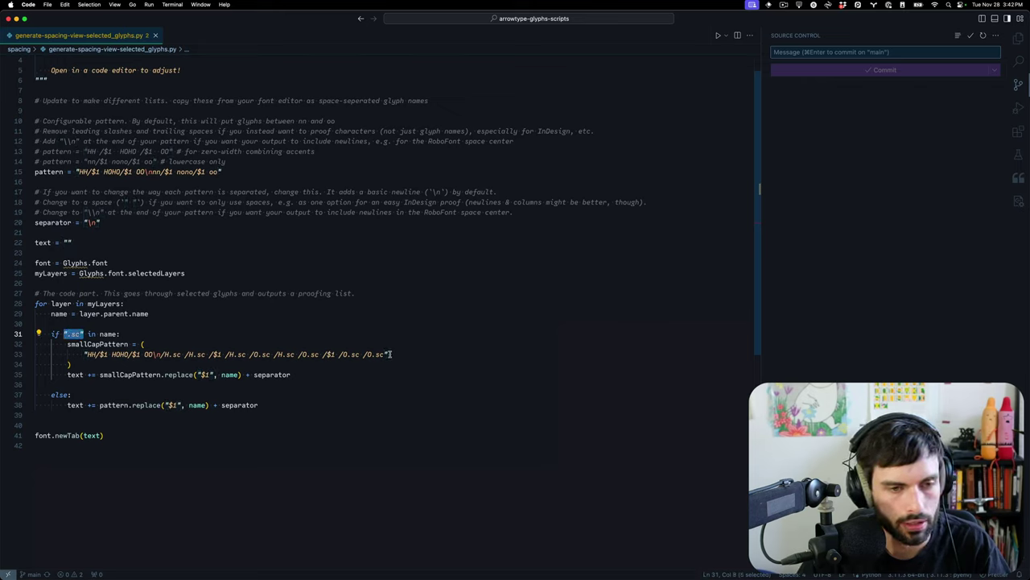
pyautogui.moveTo(388, 354); pyautogui.dragTo(31, 354)
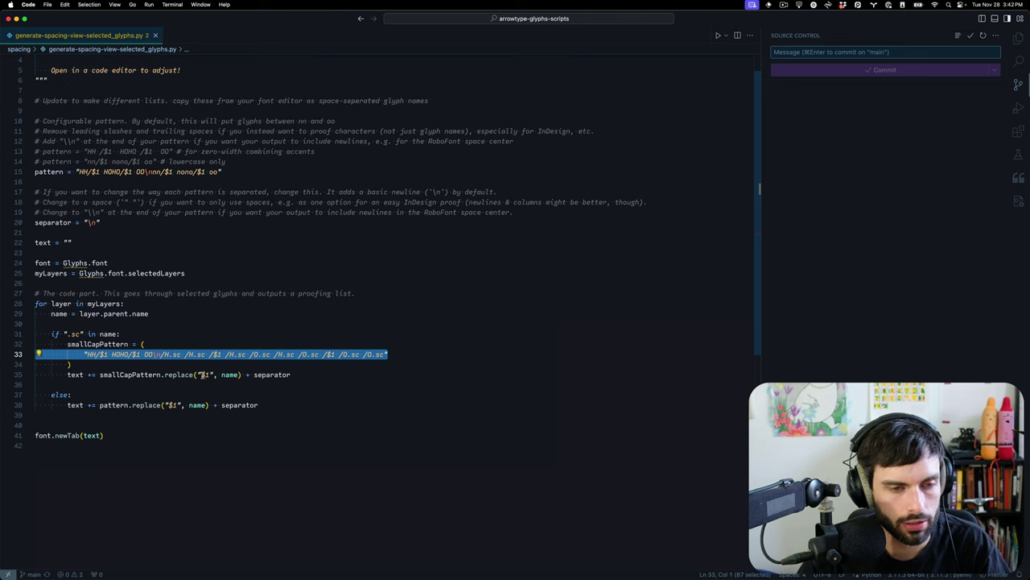
pyautogui.press('super+Tab')
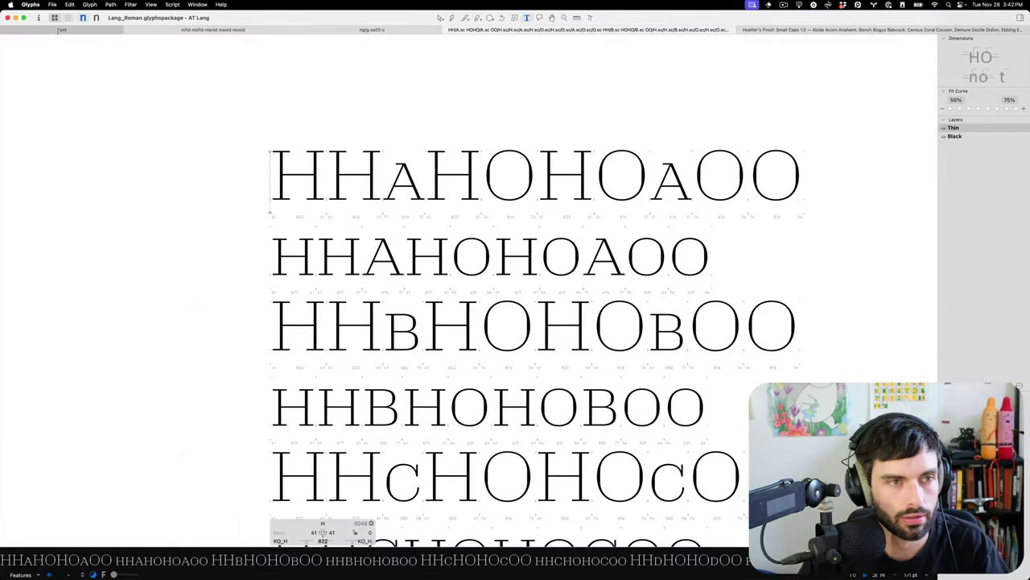
# Select A.sc through D.sc in the Font tab's All glyph view.
pyautogui.click(59, 30)
pyautogui.click(37, 57)
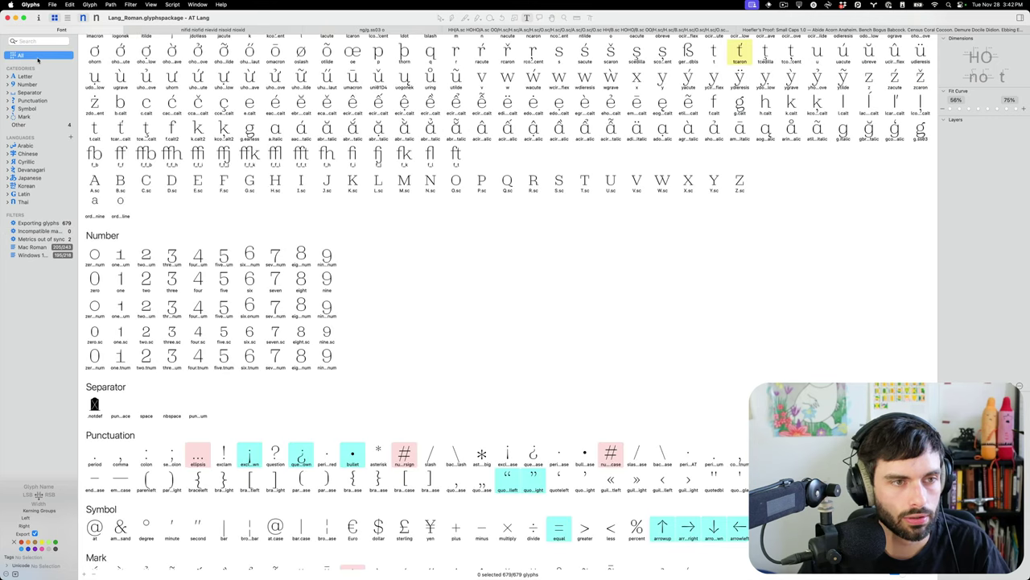
pyautogui.click(96, 185)
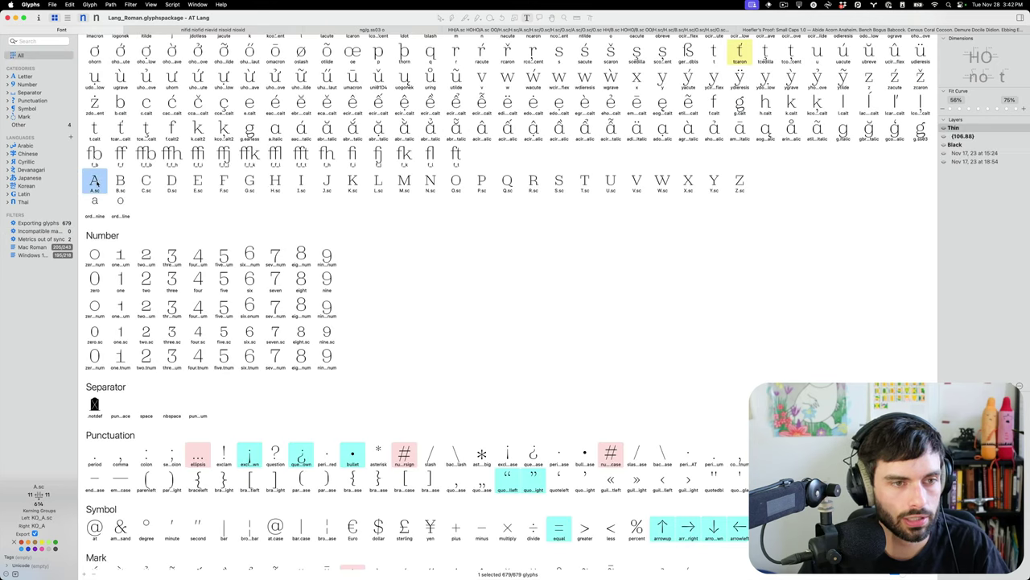
pyautogui.keyDown('shift'); pyautogui.click(171, 178); pyautogui.keyUp('shift')
# Run the spacing script 'Make tab with spacing string for selected glyphs' on them.
pyautogui.click(169, 4)
pyautogui.moveTo(241, 16)
pyautogui.moveTo(370, 16)
pyautogui.moveTo(434, 53)
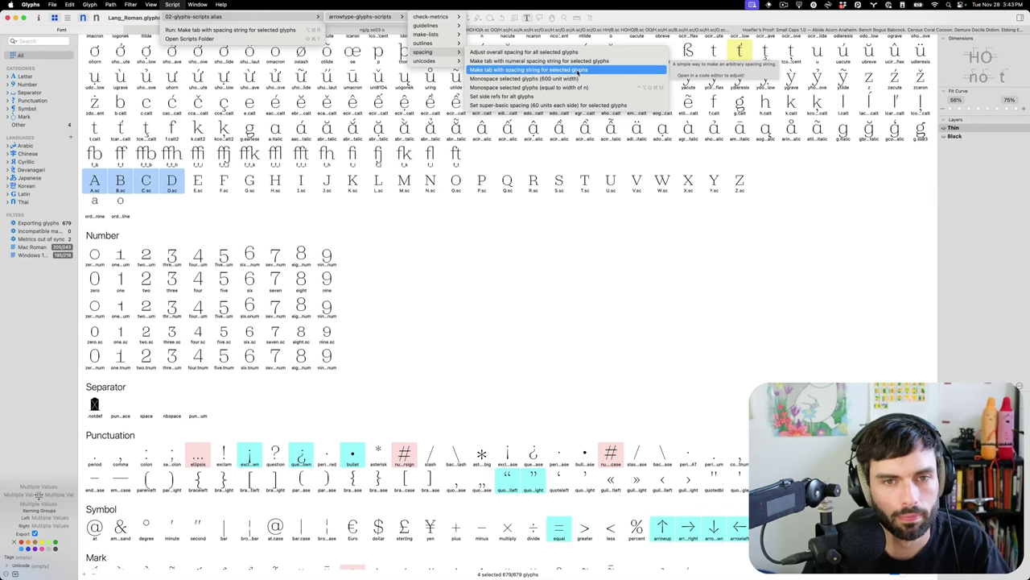
pyautogui.click(578, 69)
pyautogui.scroll(2, 464, 162)
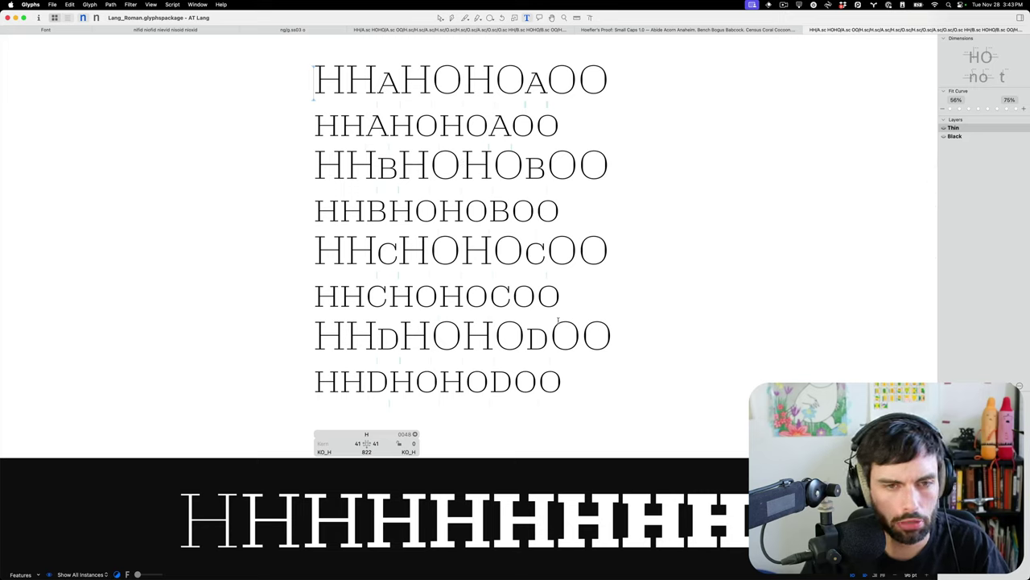
# Filter the Font tab to Latin > Basic and select lowercase a through c.
pyautogui.click(50, 30)
pyautogui.scroll(5, 225, 133)
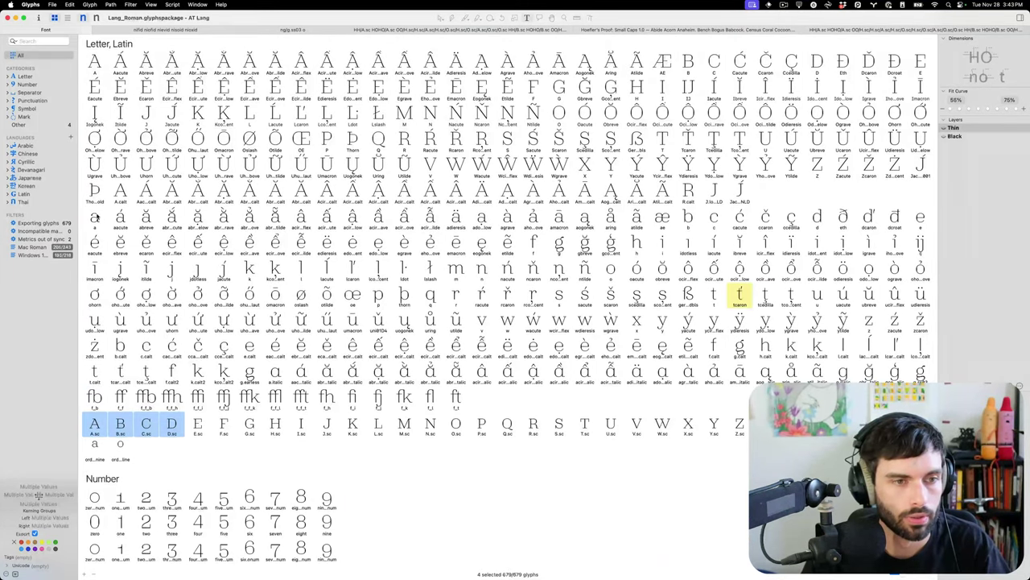
pyautogui.click(95, 217)
pyautogui.keyDown('super'); pyautogui.click(256, 223); pyautogui.keyUp('super')
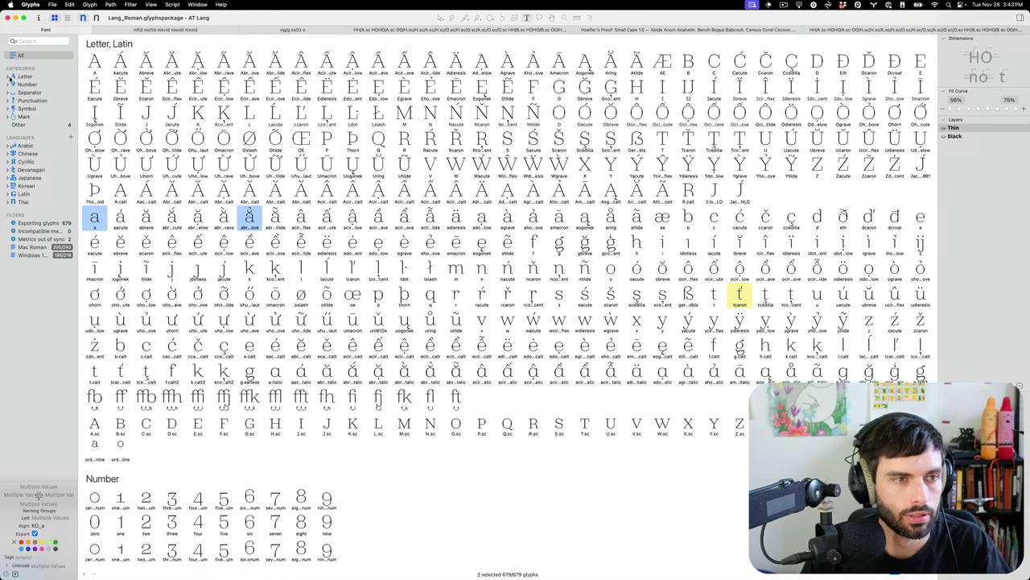
pyautogui.click(8, 194)
pyautogui.click(24, 201)
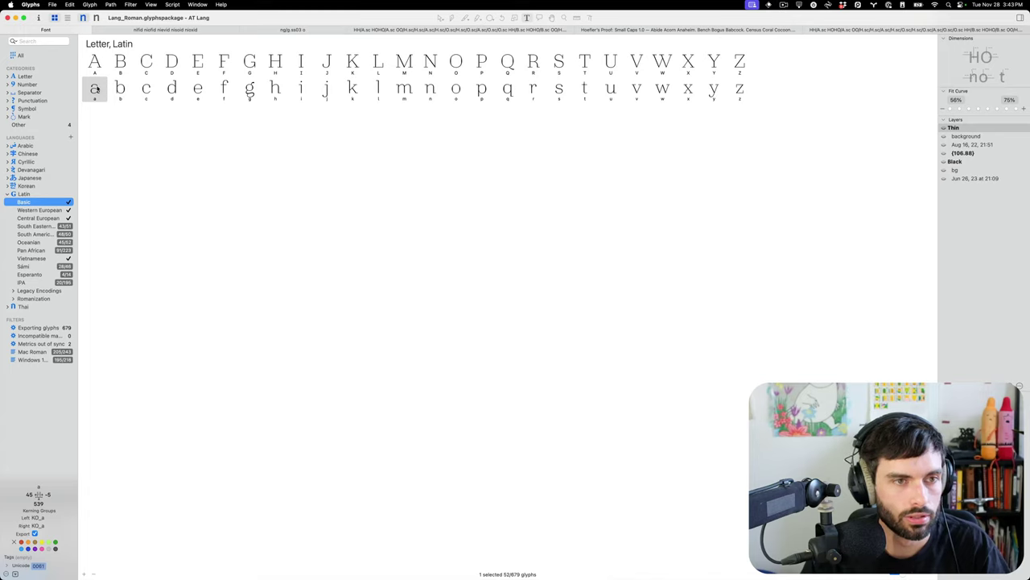
pyautogui.click(95, 89)
pyautogui.keyDown('shift'); pyautogui.click(146, 89); pyautogui.keyUp('shift')
# Run 'Make tab with spacing string for selected glyphs' on a–c.
pyautogui.click(156, 4)
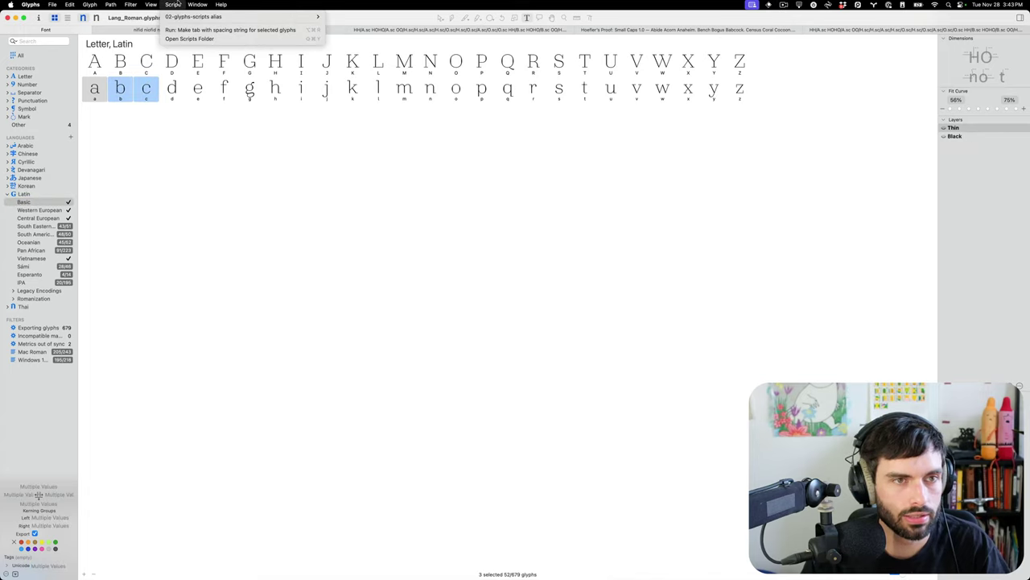
pyautogui.moveTo(306, 17)
pyautogui.moveTo(402, 16)
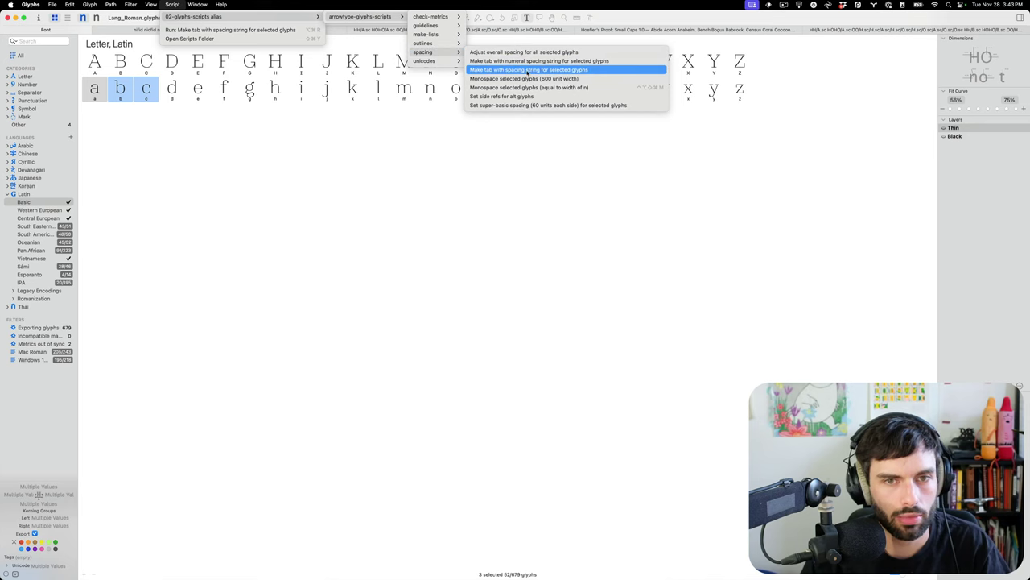
pyautogui.click(528, 70)
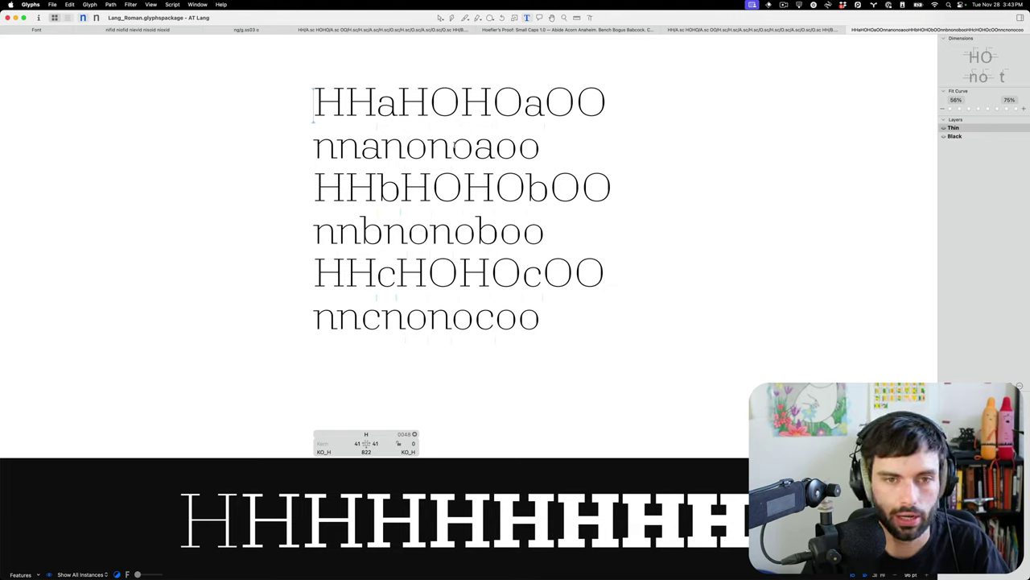
# Zoom into the A.sc–D.sc strings, shrink the preview, and preview the current text.
pyautogui.click(802, 30)
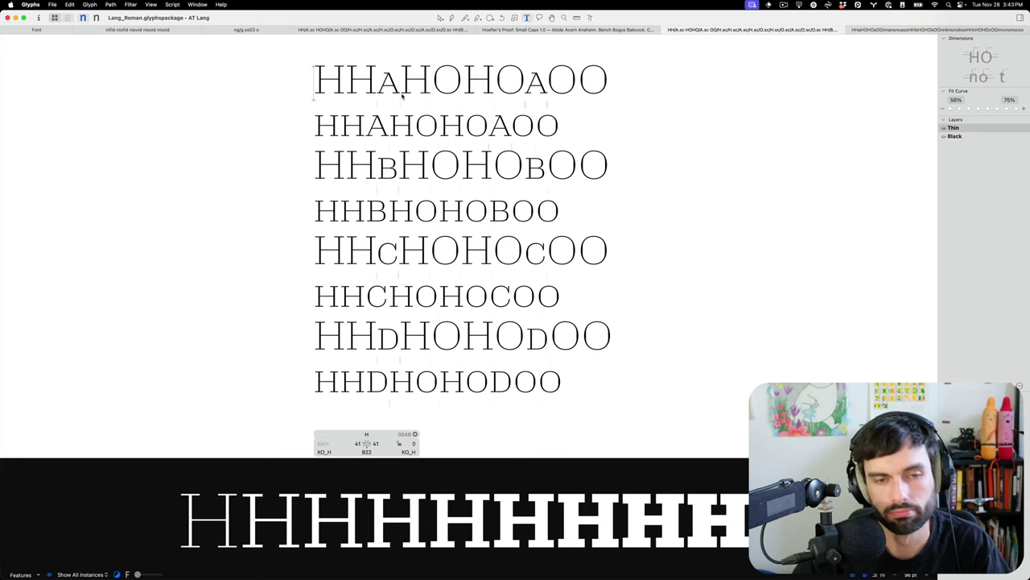
pyautogui.press('super+plus')
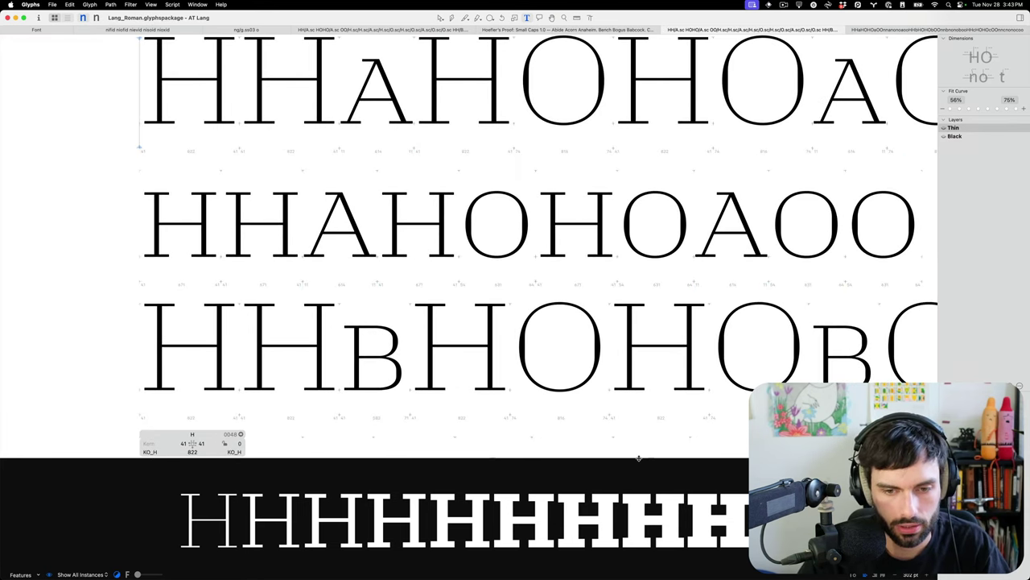
pyautogui.moveTo(639, 457); pyautogui.dragTo(636, 489)
pyautogui.click(102, 574)
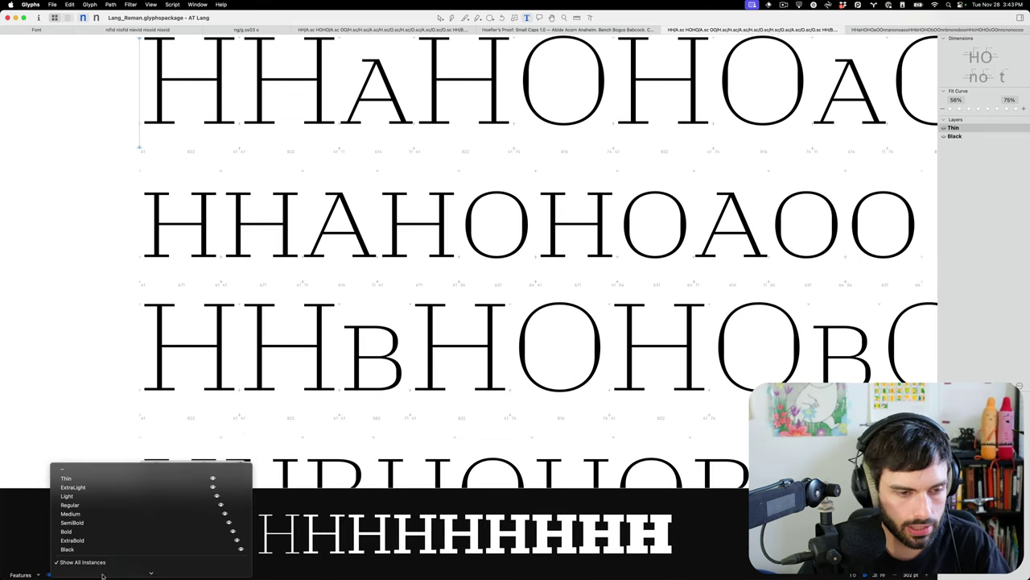
pyautogui.click(88, 470)
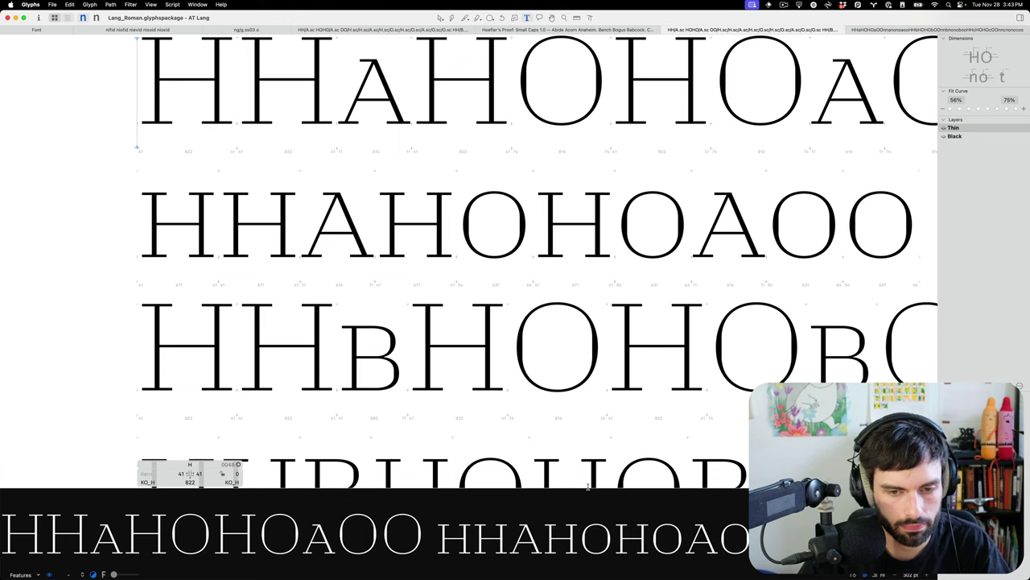
# Shrink the preview further and render it as black text on white.
pyautogui.moveTo(587, 488); pyautogui.dragTo(585, 528)
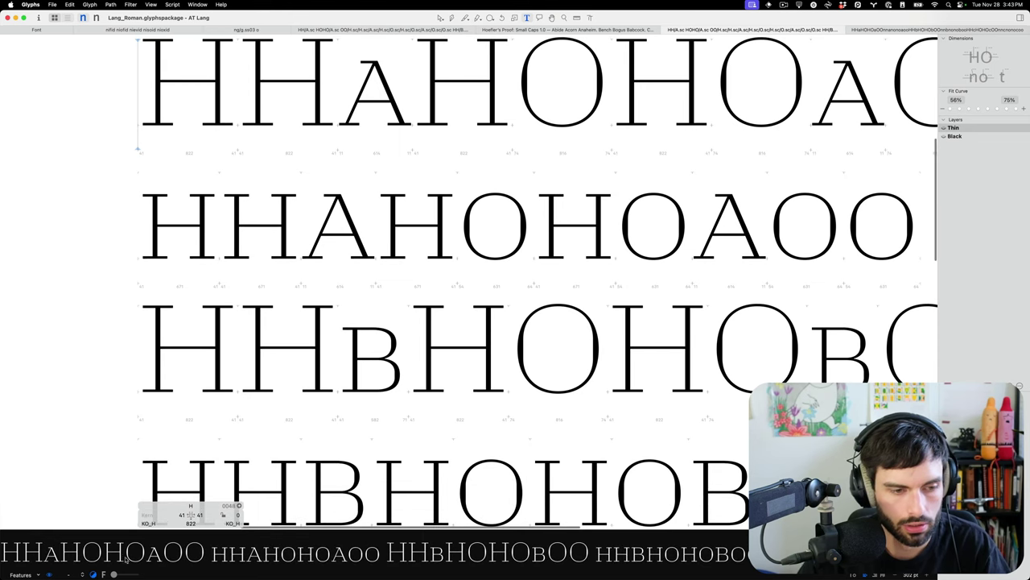
pyautogui.click(93, 574)
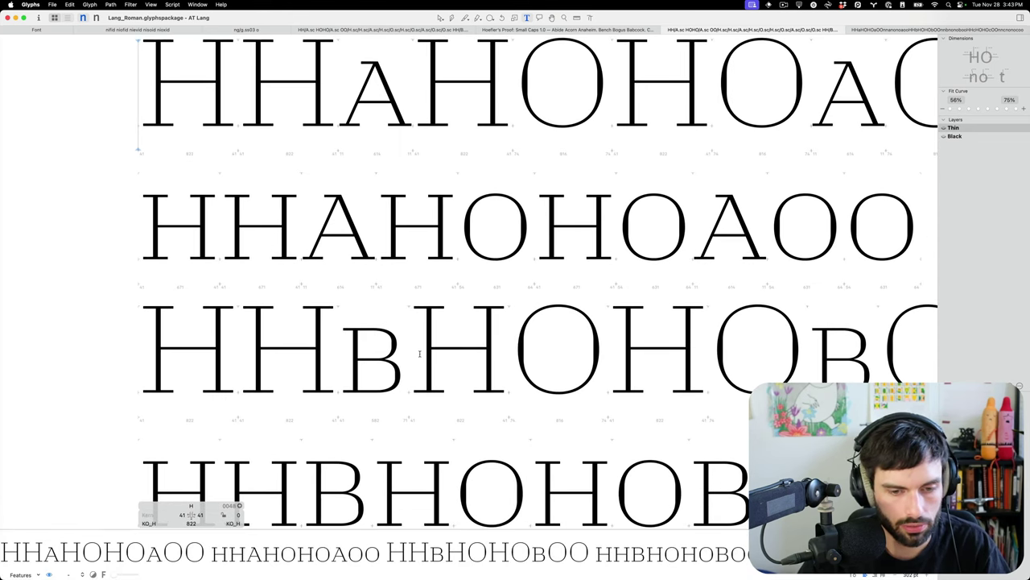
pyautogui.scroll(3, 417, 342)
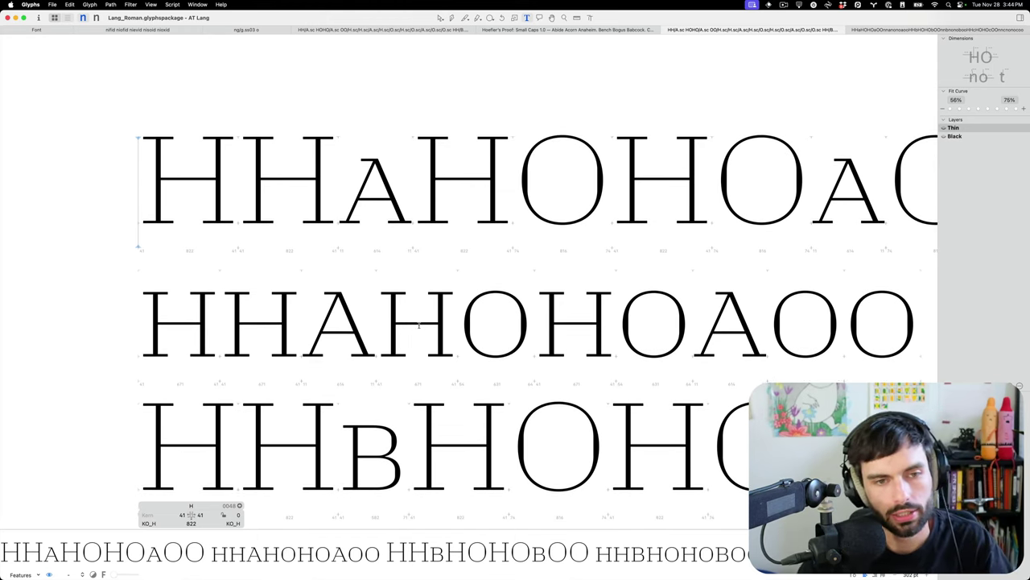
# Prefix the HHaHOHO and HHcHOHO test lines with capital A and C.
pyautogui.write('A')
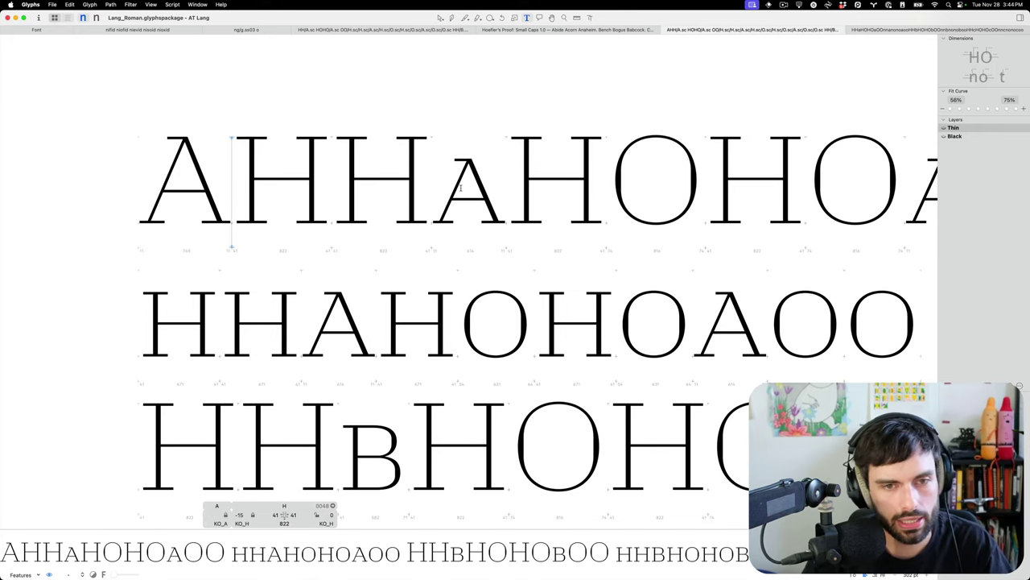
pyautogui.scroll(-8, 456, 186)
pyautogui.scroll(-5, 456, 187)
pyautogui.click(146, 234)
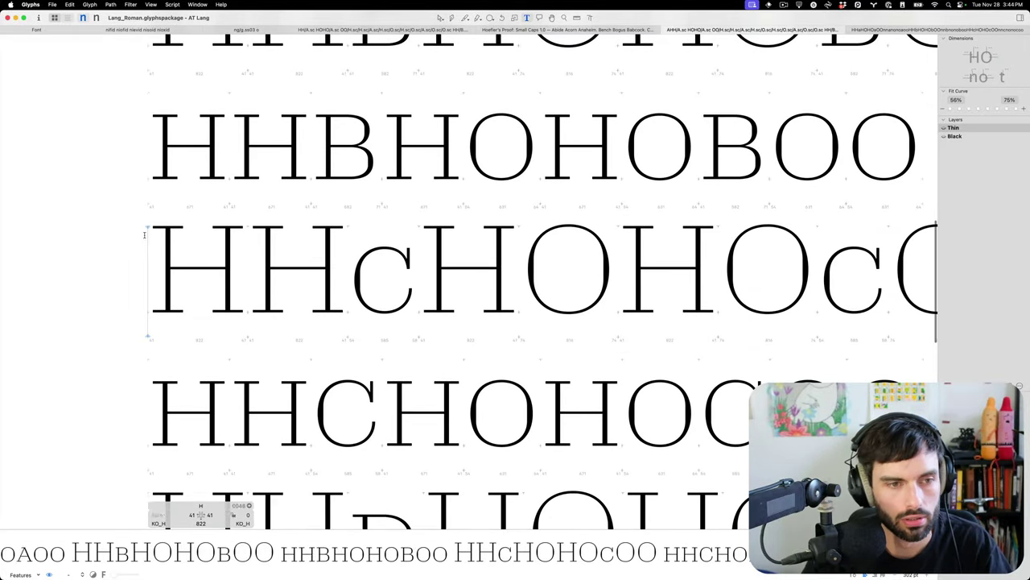
pyautogui.write('C')
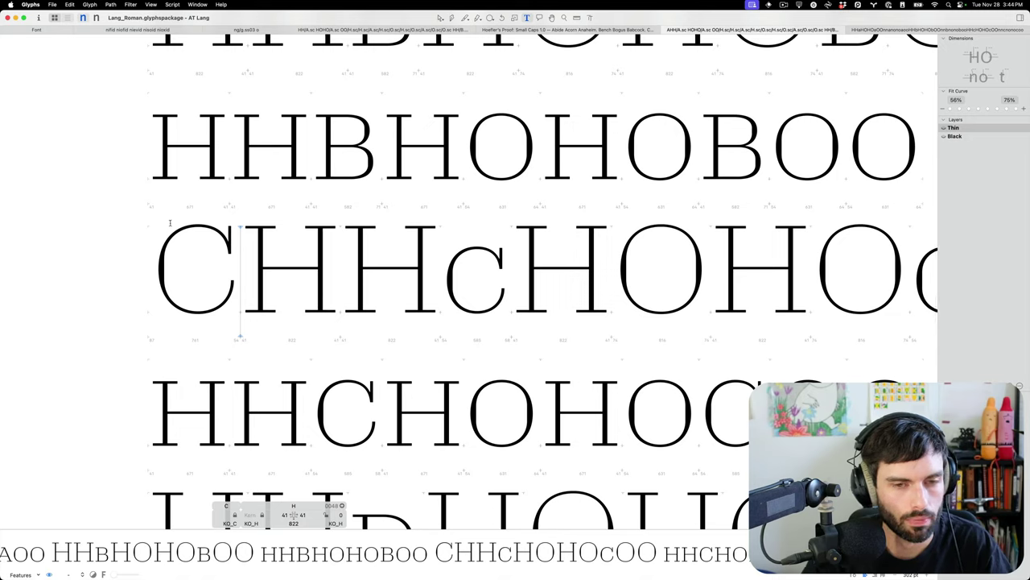
# Prefix the HHdHOHO line with capital D and review the updated lines.
pyautogui.scroll(-3, 171, 322)
pyautogui.click(171, 422)
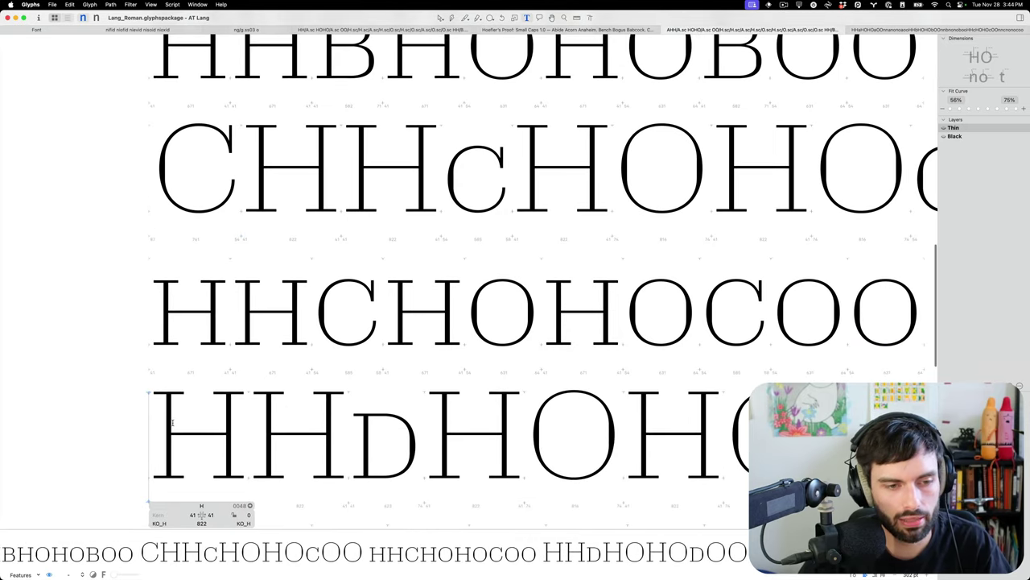
pyautogui.write('D')
pyautogui.scroll(-2, 156, 375)
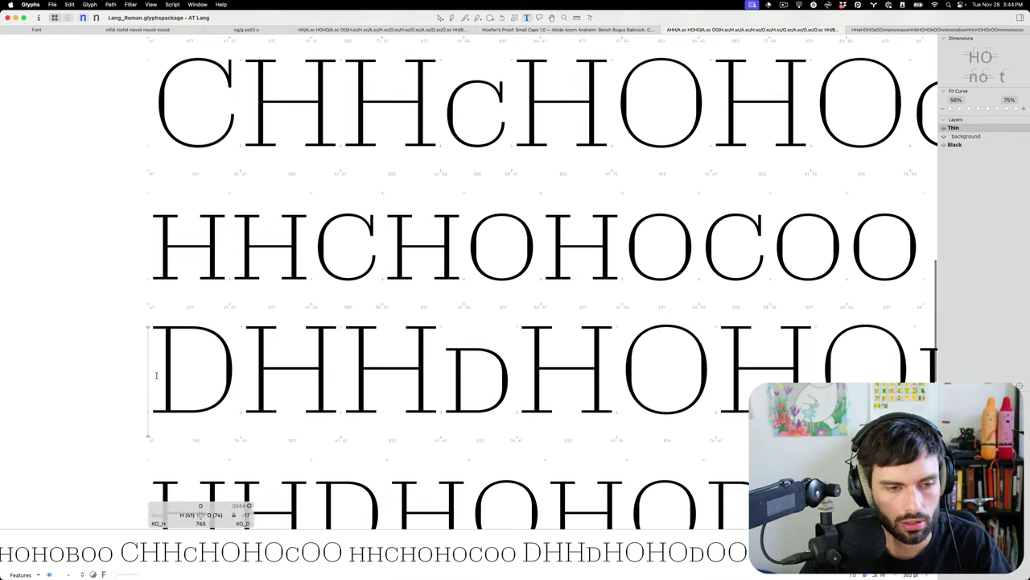
pyautogui.click(157, 376)
pyautogui.scroll(-1, 487, 385)
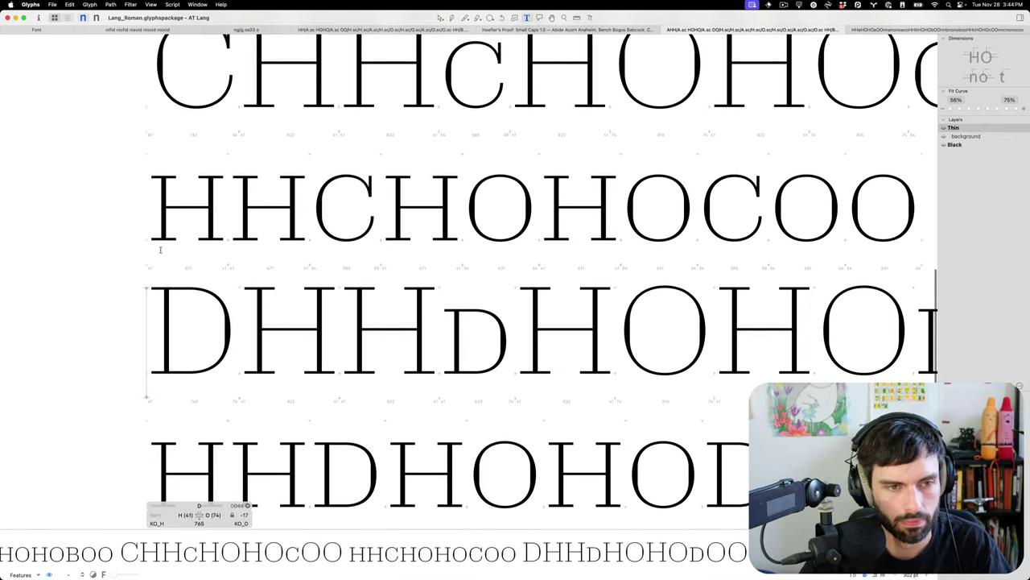
pyautogui.scroll(-5, 159, 241)
pyautogui.scroll(4, 158, 394)
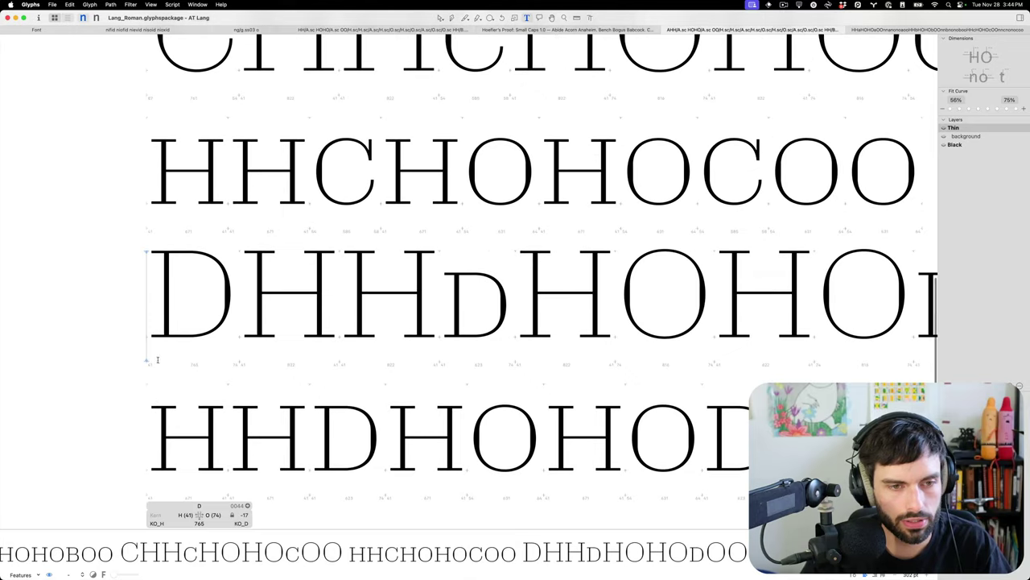
# Add a final line pairing capital O with the small-cap O.sc glyph.
pyautogui.scroll(-3, 158, 394)
pyautogui.click(177, 440)
pyautogui.write('O')
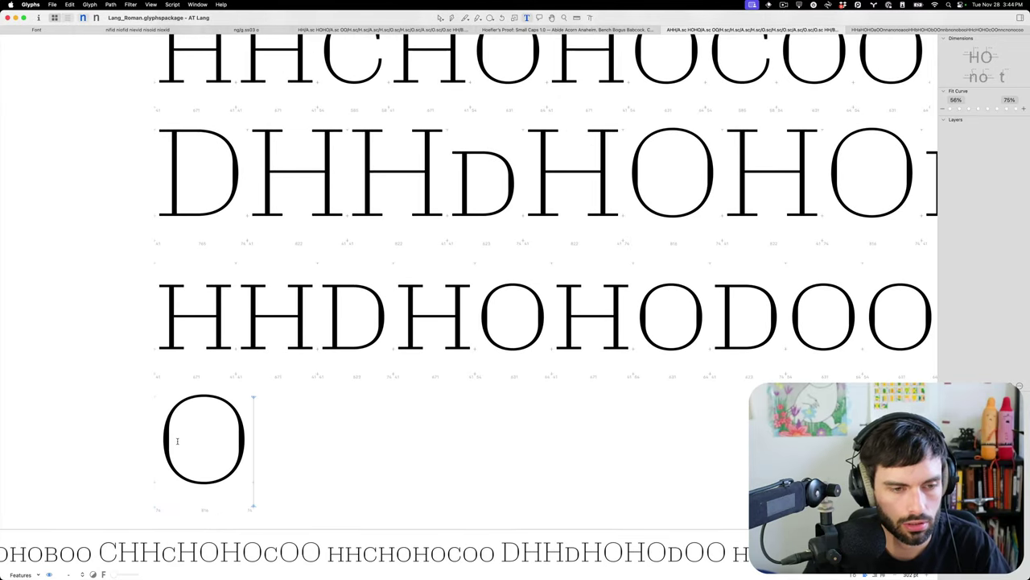
pyautogui.press('super+shift+f')
pyautogui.write('o.sc')
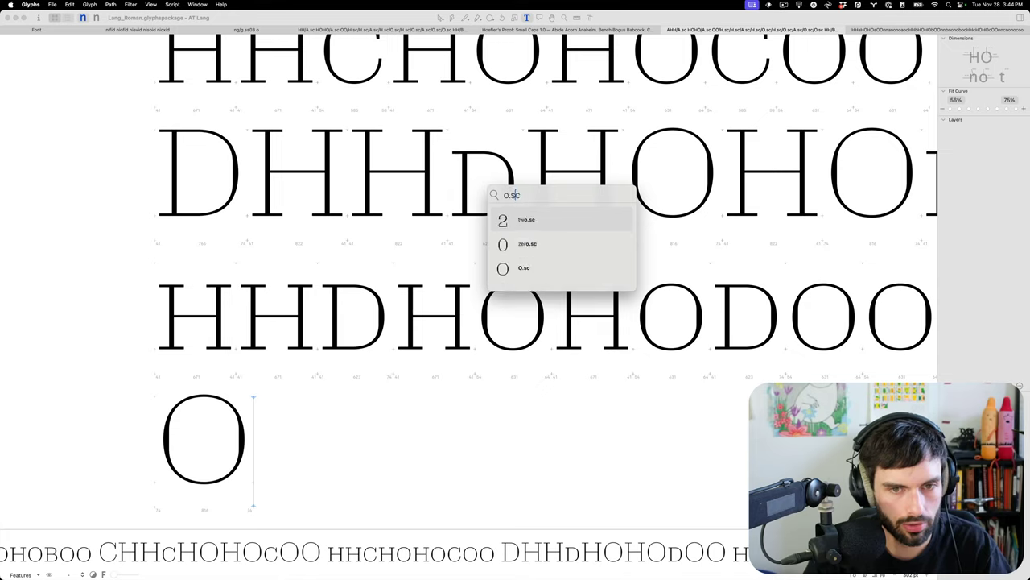
pyautogui.press('BackSpace')
pyautogui.press('BackSpace')
pyautogui.press('BackSpace')
pyautogui.press('BackSpace')
pyautogui.write('O.sc')
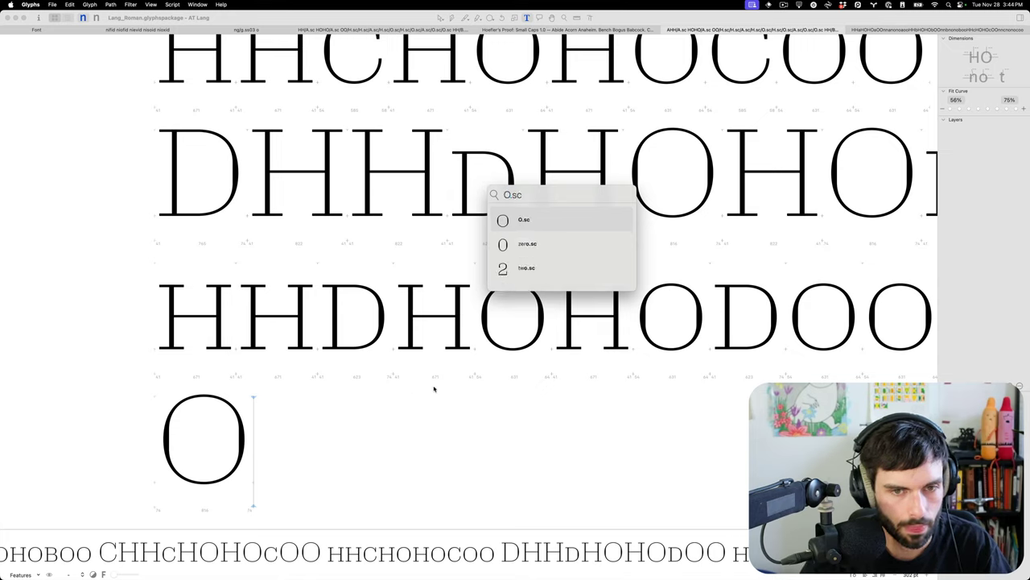
pyautogui.press('Return')
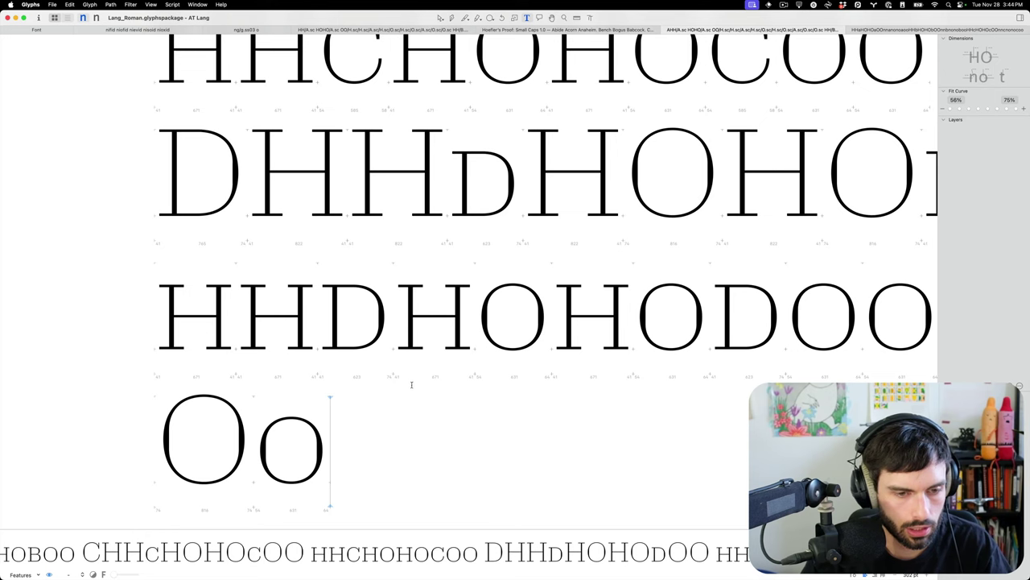
pyautogui.press('Left')
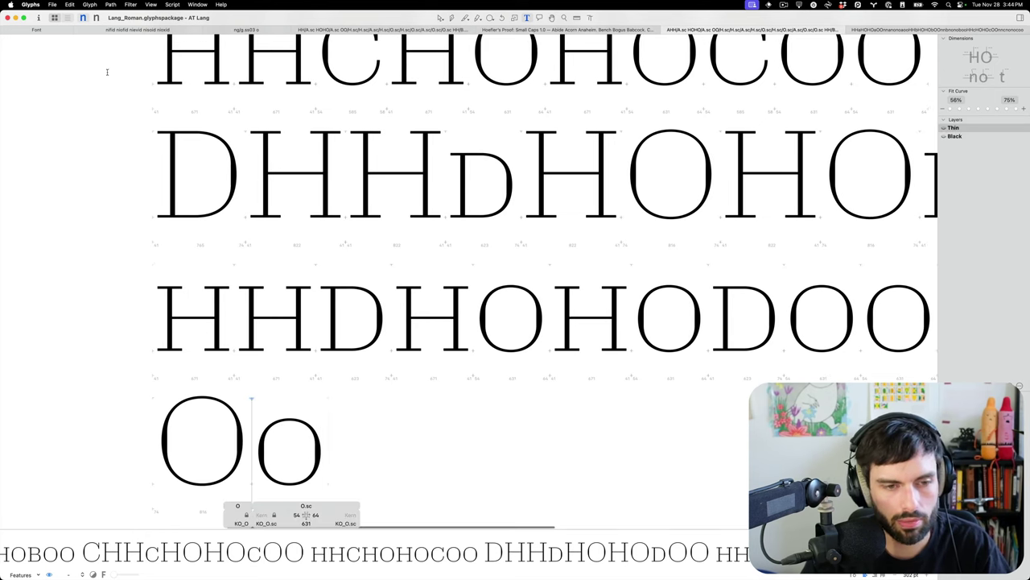
# Display the test text in the Black master.
pyautogui.press('super+2')
pyautogui.scroll(-2, 180, 228)
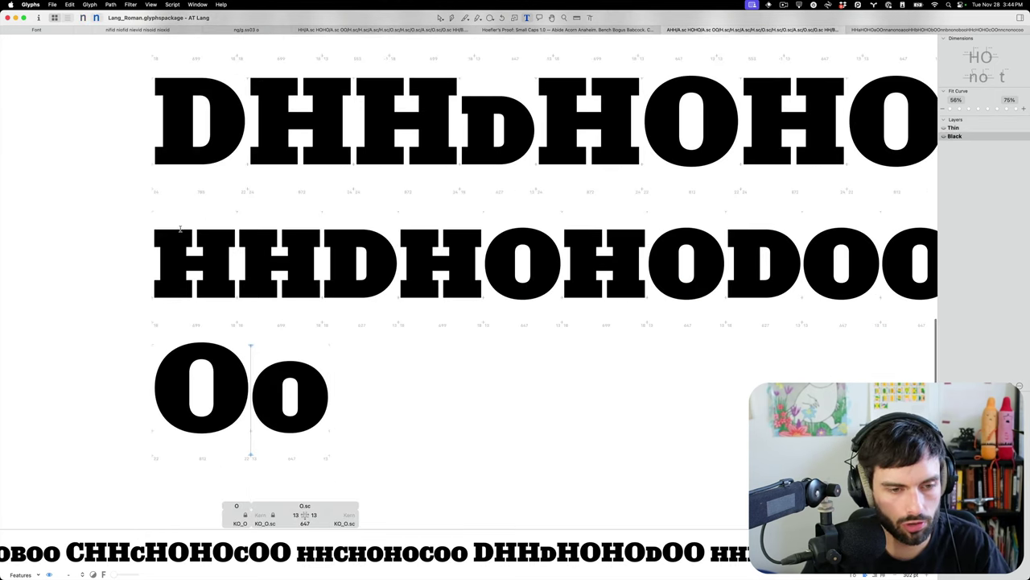
pyautogui.scroll(10, 376, 414)
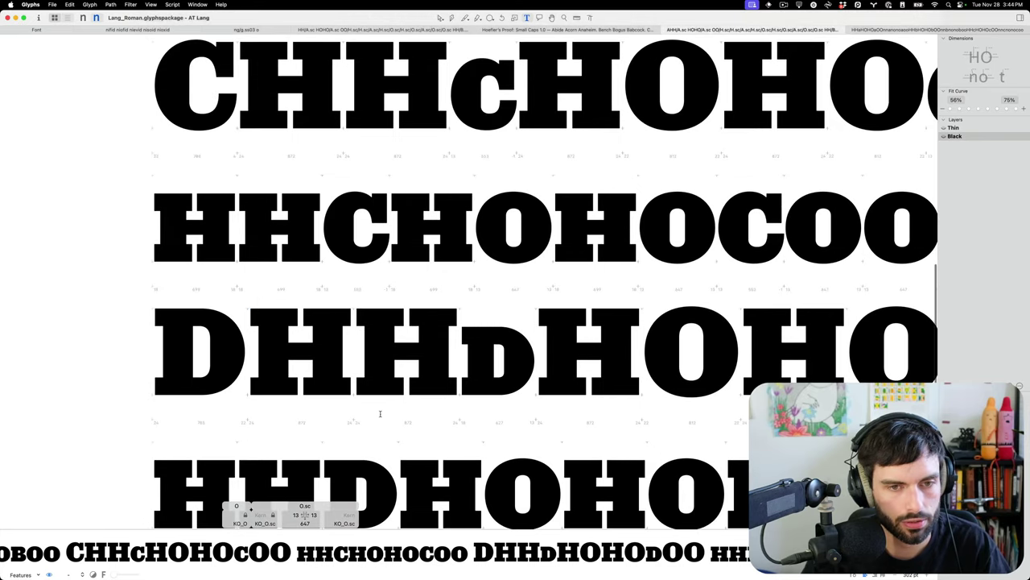
pyautogui.scroll(3, 534, 305)
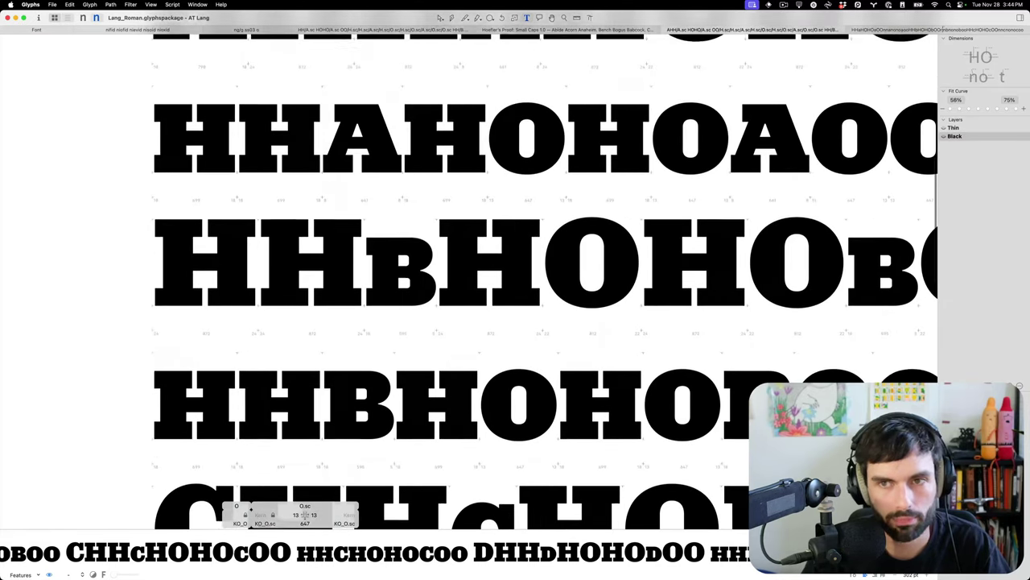
# Close the capital-prefixed tab and return to the HHaHOHOaOO tab, cursor before B in HHBHOHOBOO.
pyautogui.press('super+w')
pyautogui.click(400, 30)
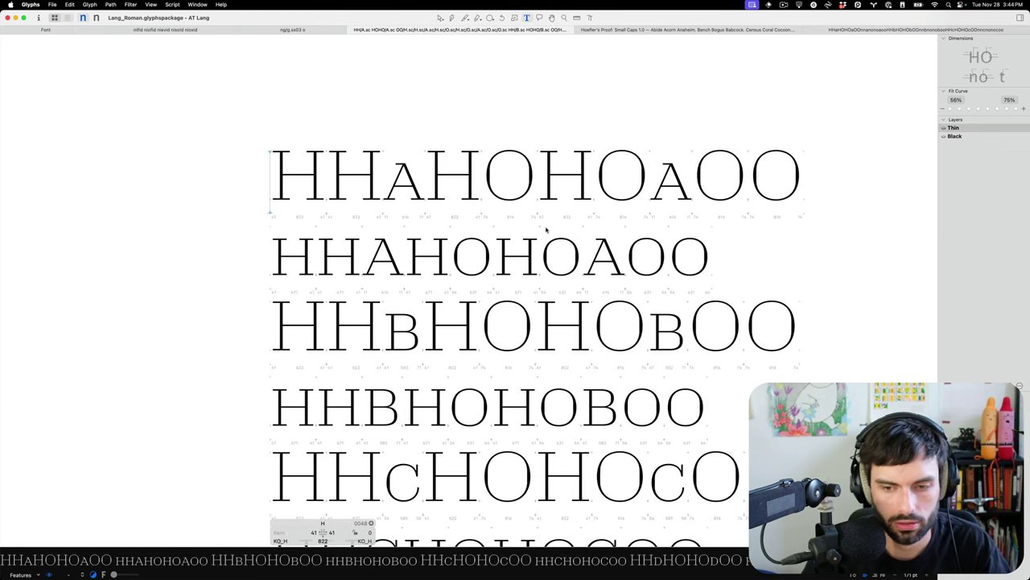
pyautogui.scroll(5, 297, 162)
pyautogui.scroll(-2, 302, 163)
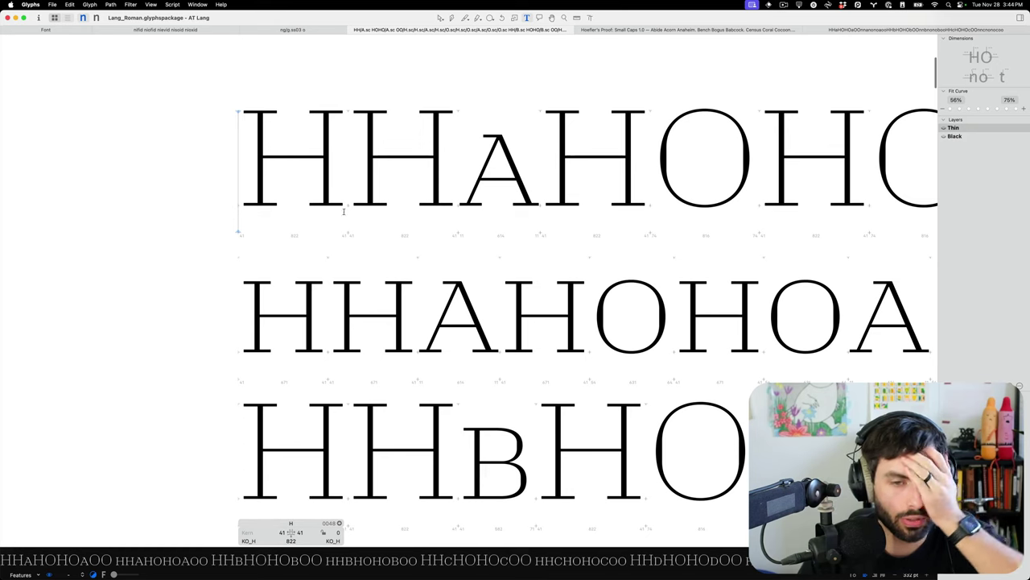
pyautogui.scroll(-5, 467, 289)
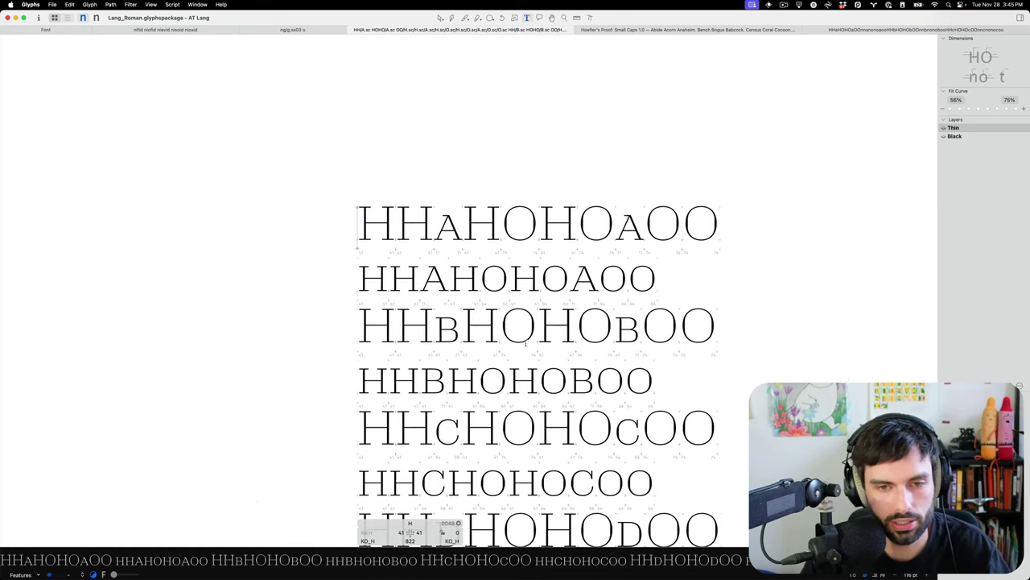
pyautogui.scroll(2, 521, 338)
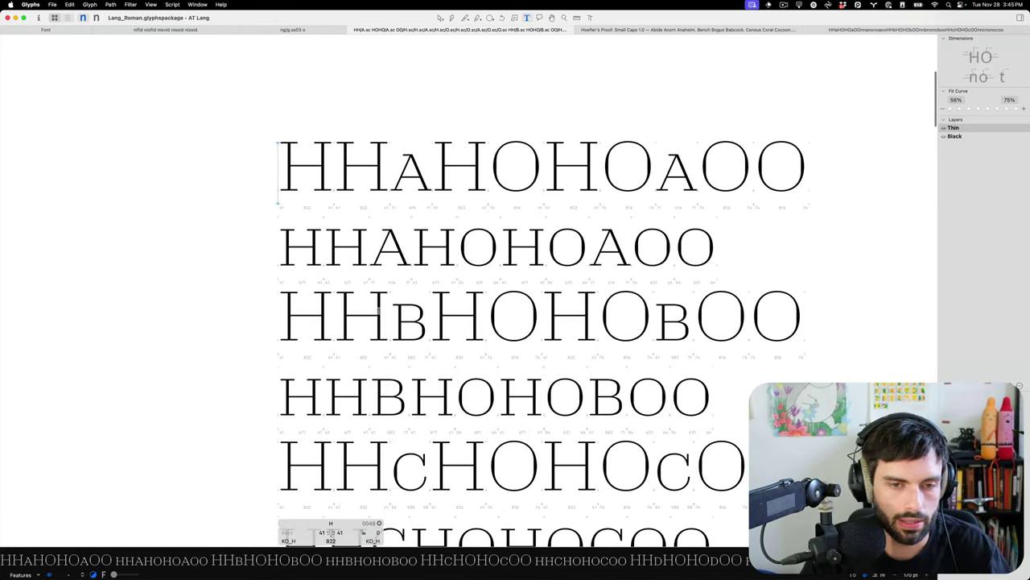
pyautogui.scroll(-1, 379, 310)
pyautogui.scroll(-3, 376, 311)
pyautogui.scroll(3, 334, 355)
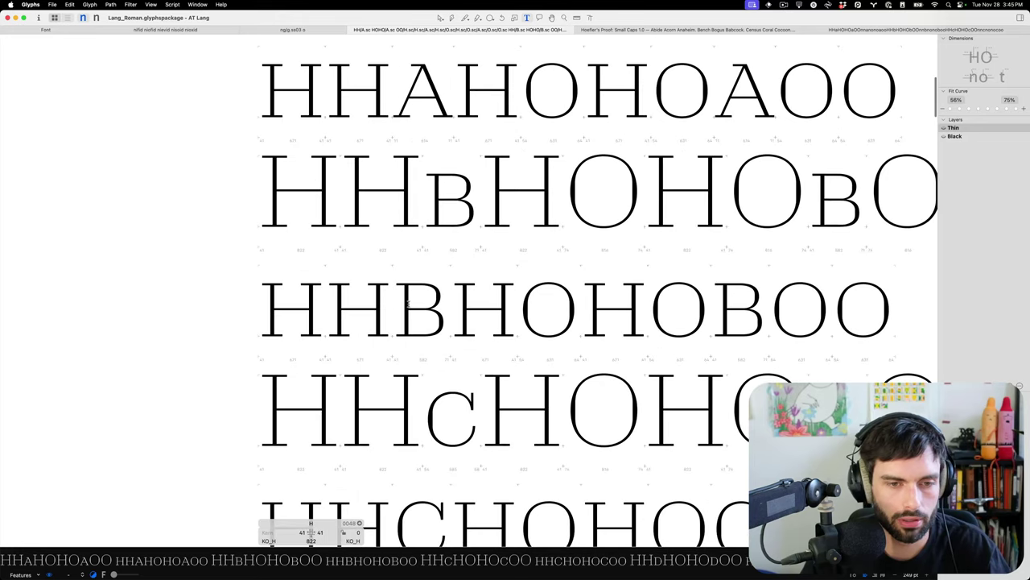
pyautogui.click(408, 304)
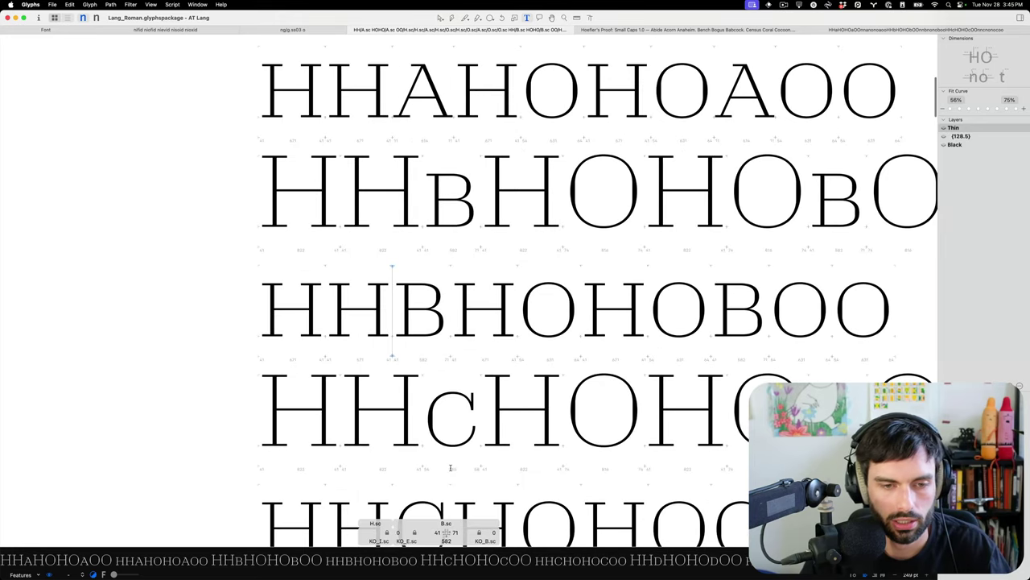
# Edit the small-cap B's left sidebearing value in the bottom metrics bar.
pyautogui.click(437, 532)
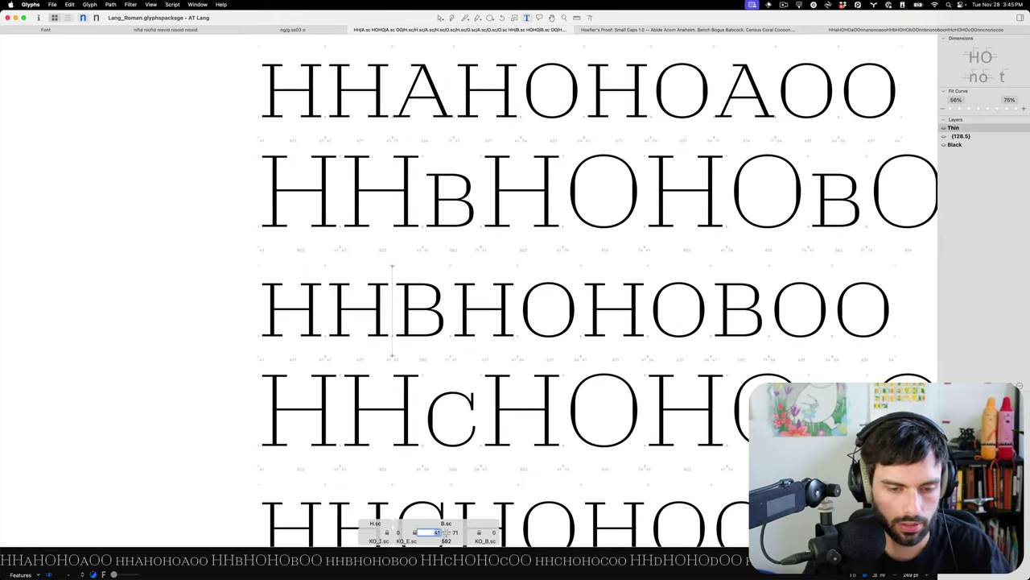
pyautogui.press('Tab')
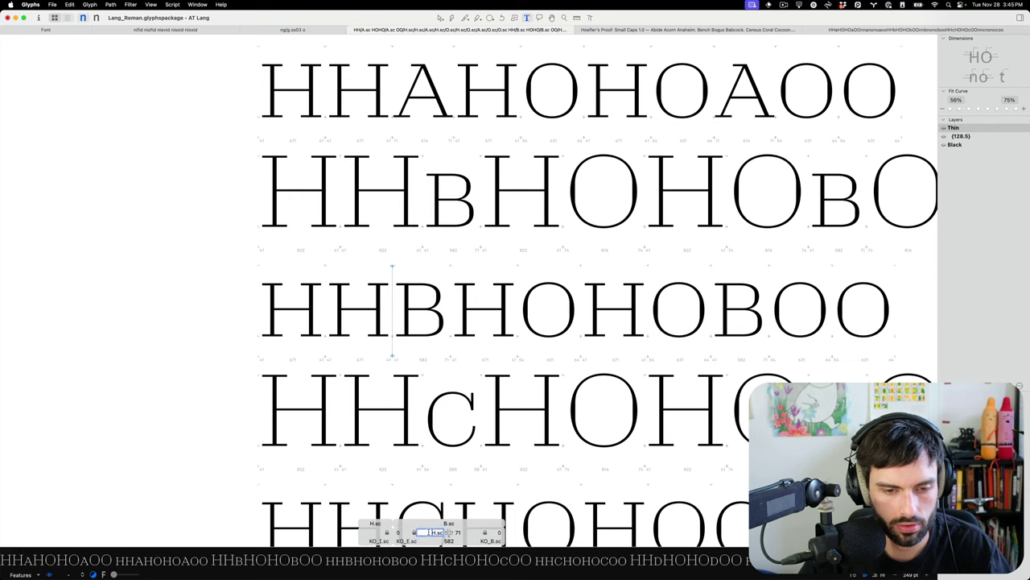
pyautogui.press('Return')
pyautogui.click(322, 289)
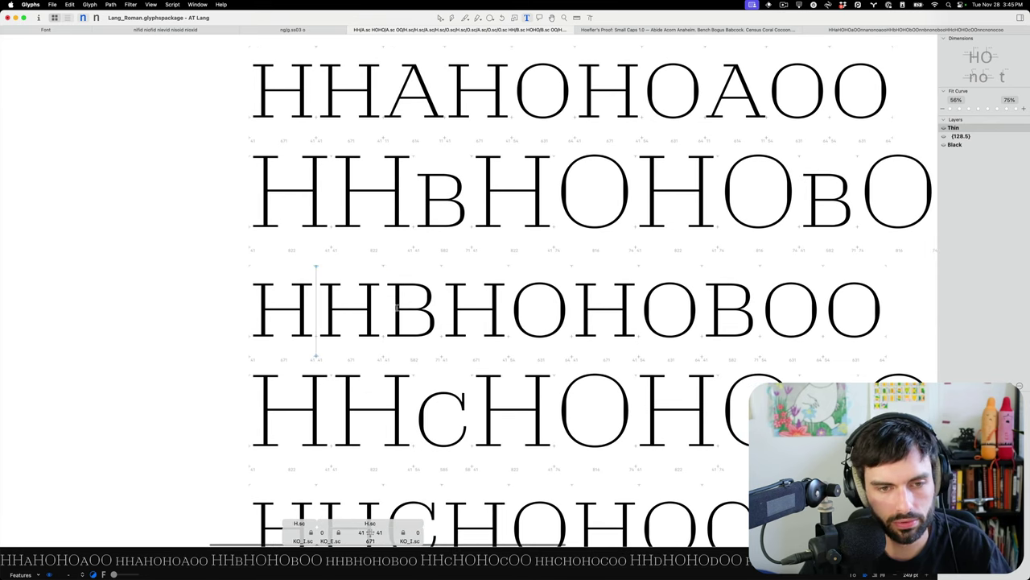
pyautogui.scroll(-2, 396, 296)
pyautogui.scroll(-5, 396, 296)
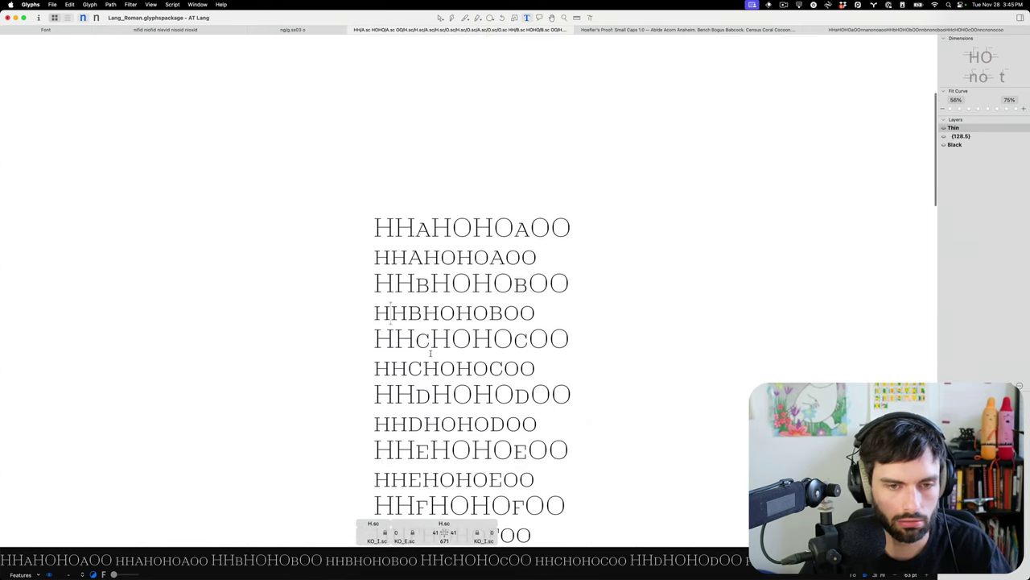
pyautogui.scroll(3, 512, 319)
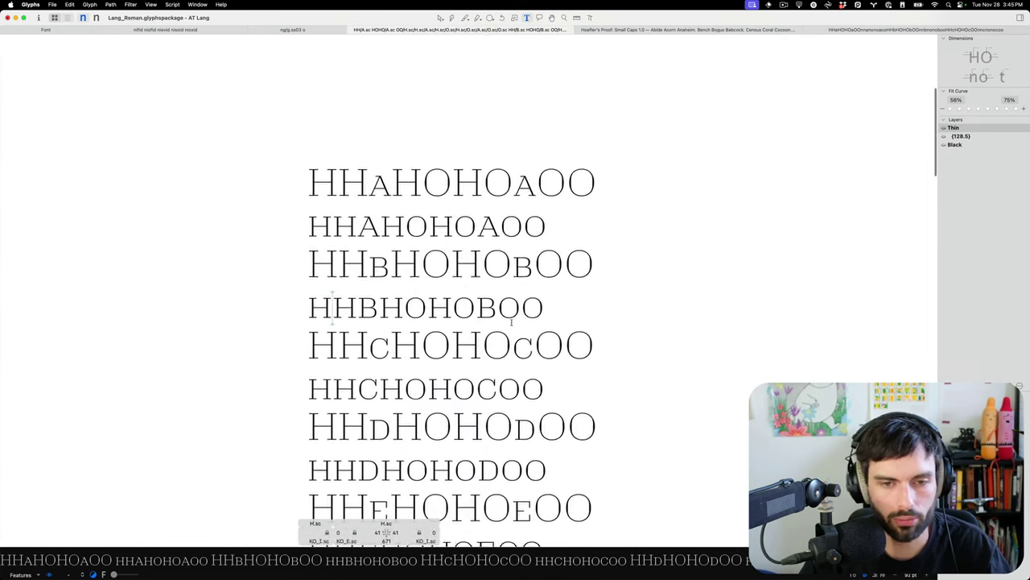
pyautogui.scroll(-5, 386, 328)
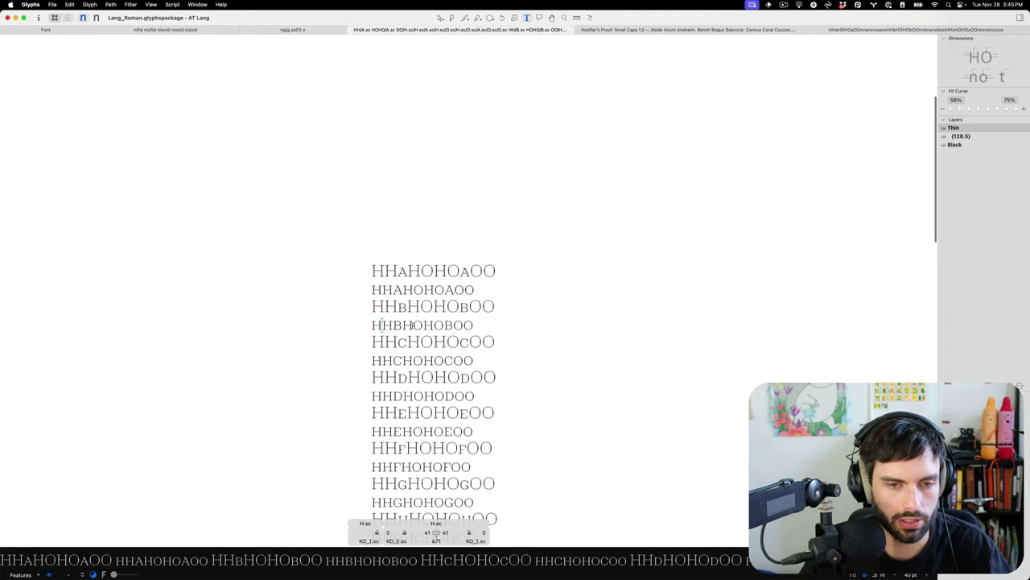
# Nudge B.sc's sidebearing in the HHBHOHOBOO line with keyboard shortcuts to 55.
pyautogui.press('Right')
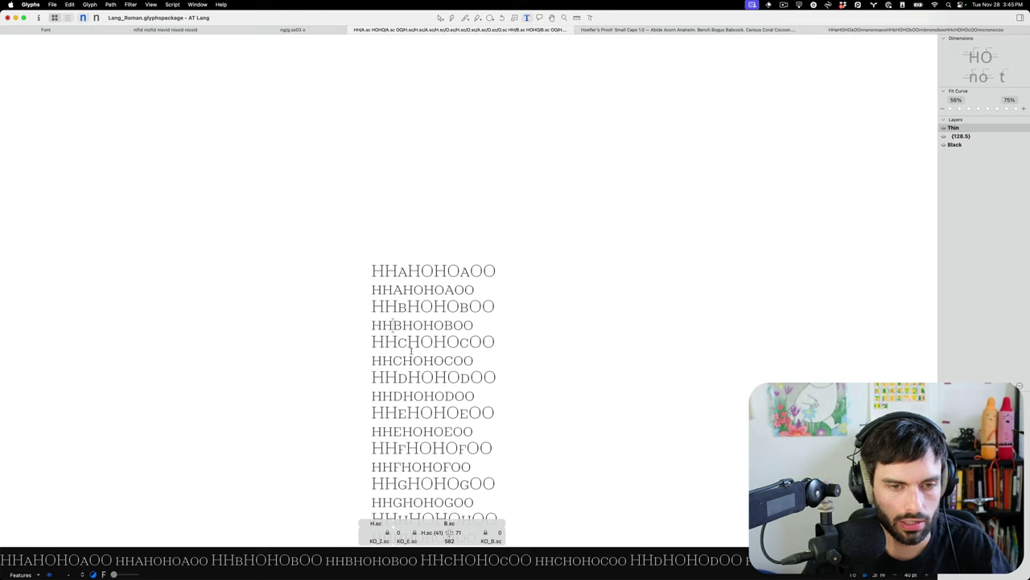
pyautogui.hotkey('ctrl', 'alt', 'Left')
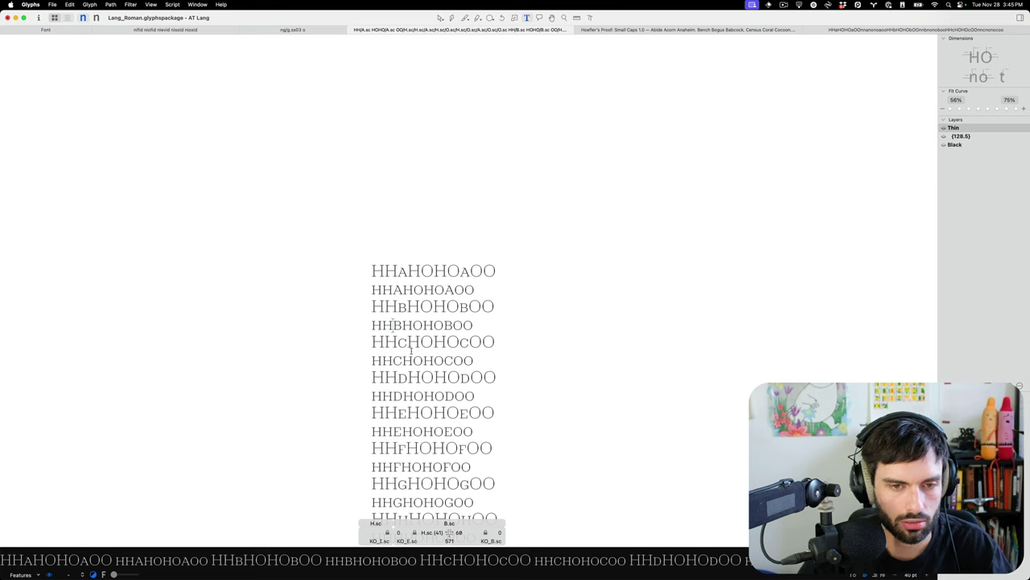
pyautogui.scroll(5, 411, 351)
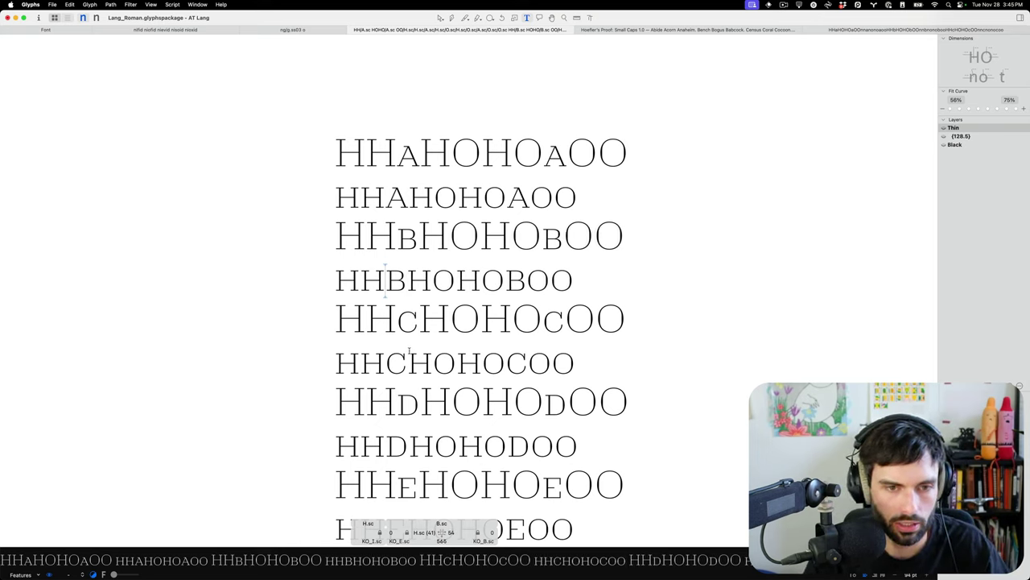
pyautogui.press('Right')
pyautogui.press('Right')
pyautogui.press('Right')
pyautogui.press('Left')
pyautogui.press('Left')
pyautogui.press('Left')
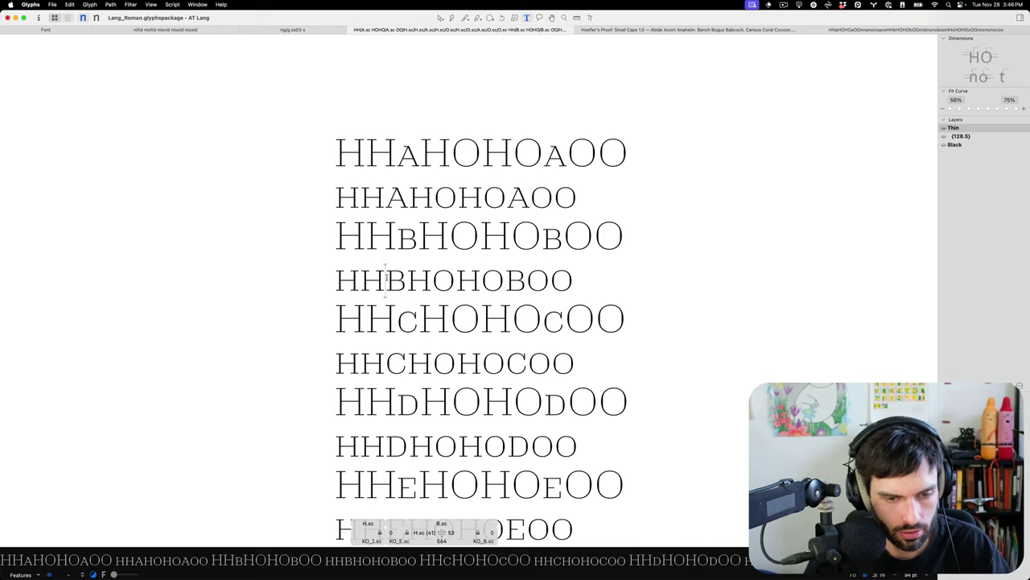
pyautogui.hotkey('ctrl', 'alt', 'Right')
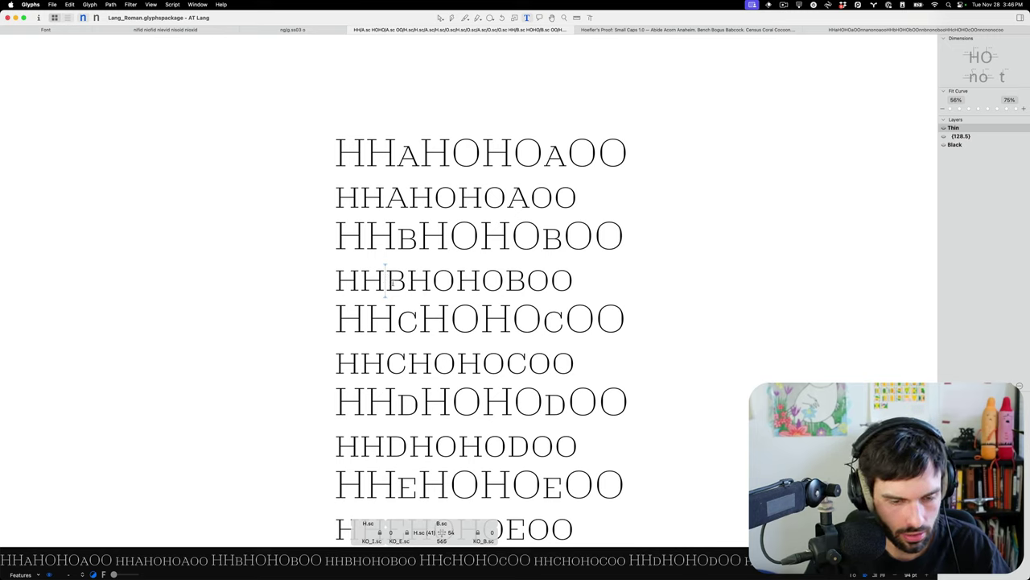
pyautogui.hotkey('ctrl', 'alt', 'Right')
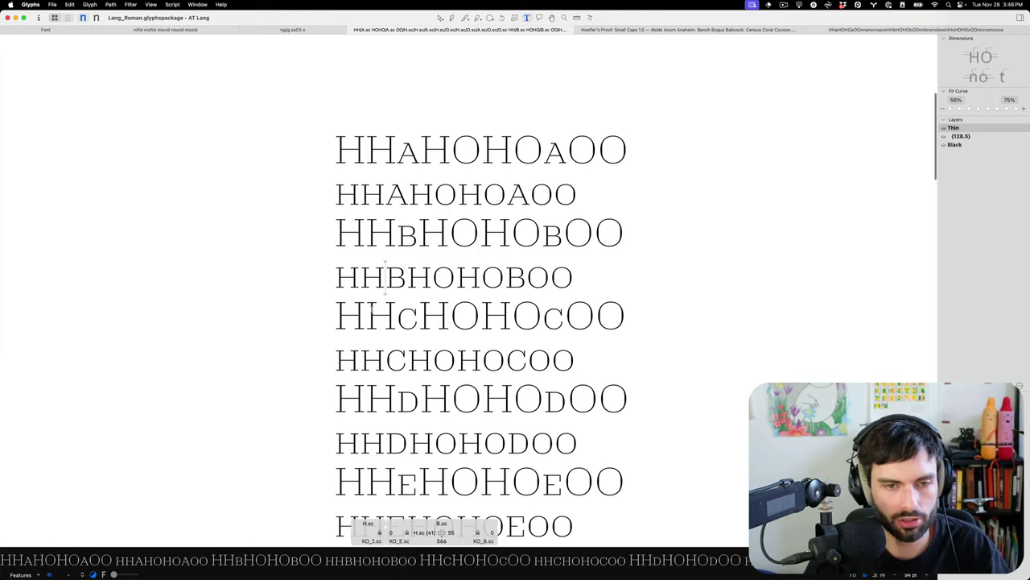
pyautogui.scroll(2, 371, 314)
pyautogui.click(405, 319)
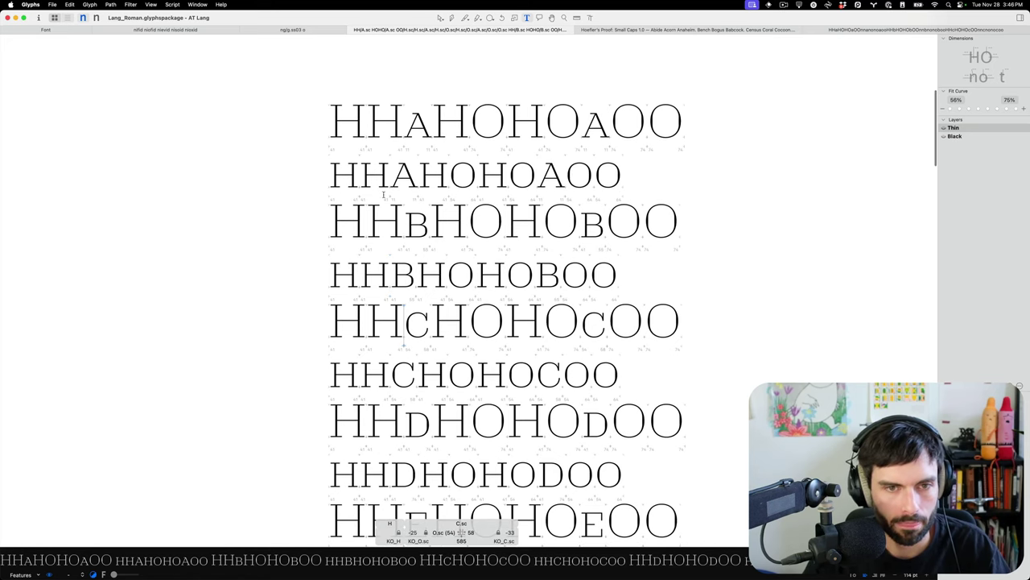
# Copy the HHBHOHOBOO line to a new top line and delete both B glyphs, leaving HHHOHOOO.
pyautogui.click(668, 271)
pyautogui.hotkey('shift', 'Left')
pyautogui.hotkey('shift', 'Left')
pyautogui.hotkey('shift', 'Left')
pyautogui.hotkey('shift', 'Left')
pyautogui.hotkey('shift', 'Left')
pyautogui.hotkey('shift', 'Left')
pyautogui.hotkey('shift', 'Left')
pyautogui.hotkey('shift', 'Left')
pyautogui.hotkey('shift', 'Left')
pyautogui.hotkey('shift', 'Left')
pyautogui.press('super+c')
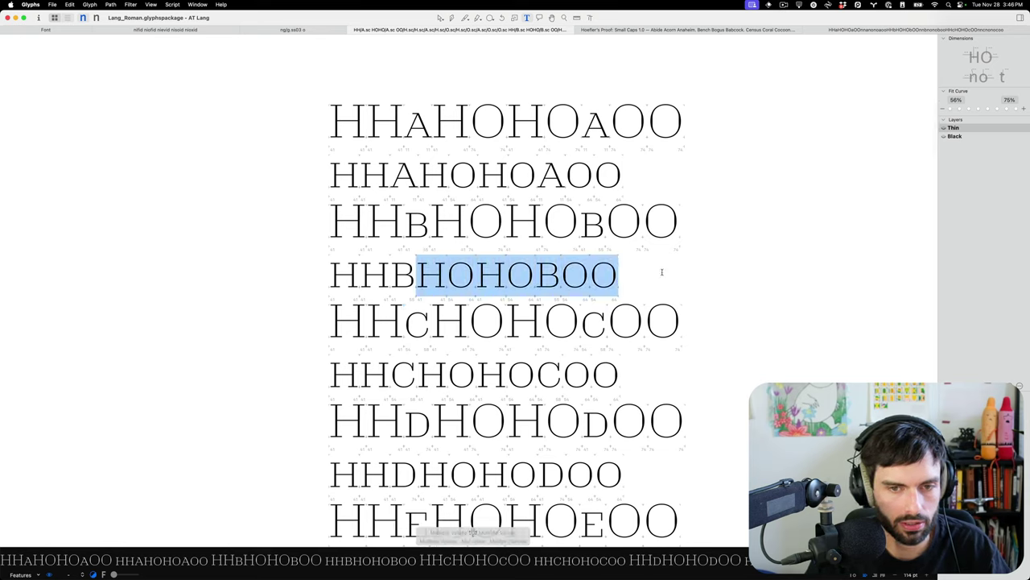
pyautogui.press('super+Up')
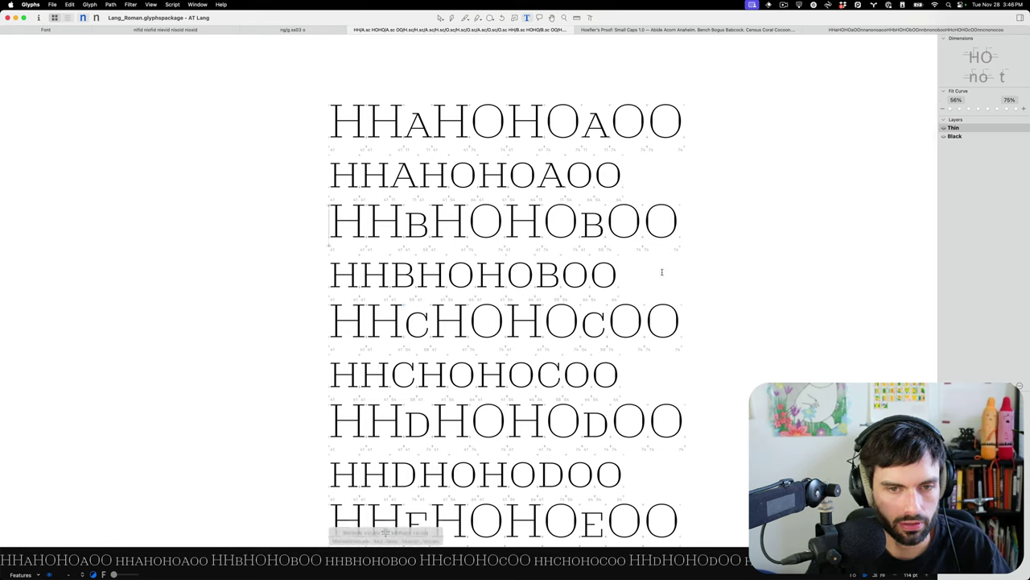
pyautogui.press('Return')
pyautogui.press('super+v')
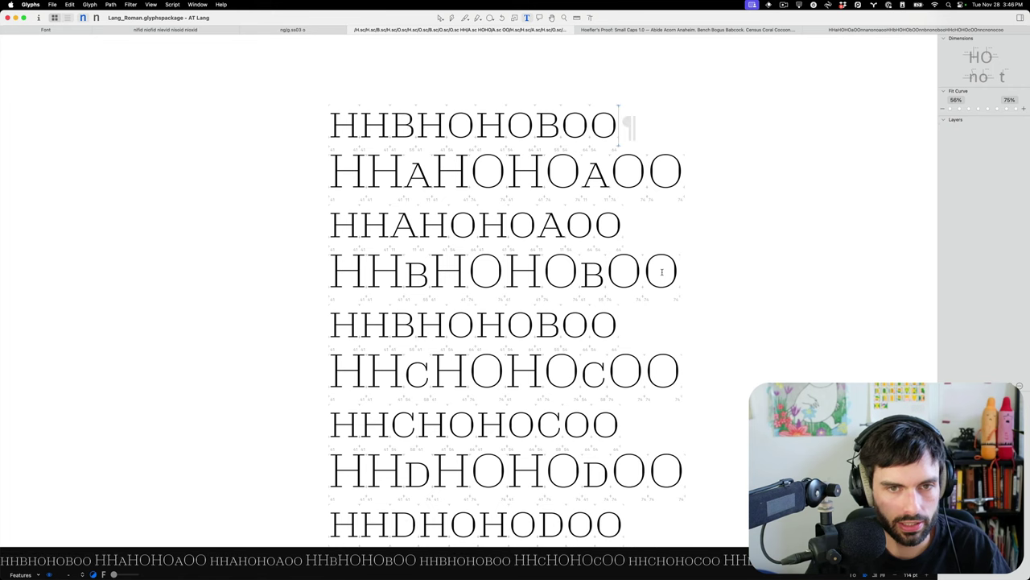
pyautogui.press('Left')
pyautogui.press('Left')
pyautogui.press('Left')
pyautogui.press('Right')
pyautogui.press('BackSpace')
pyautogui.press('Left')
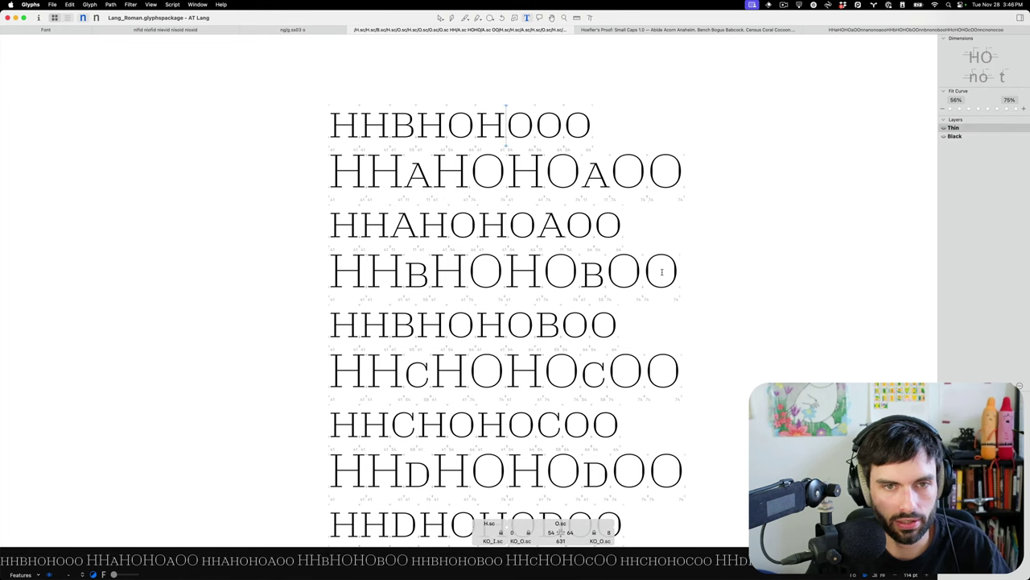
pyautogui.press('Left')
pyautogui.press('Left')
pyautogui.press('Left')
pyautogui.press('BackSpace')
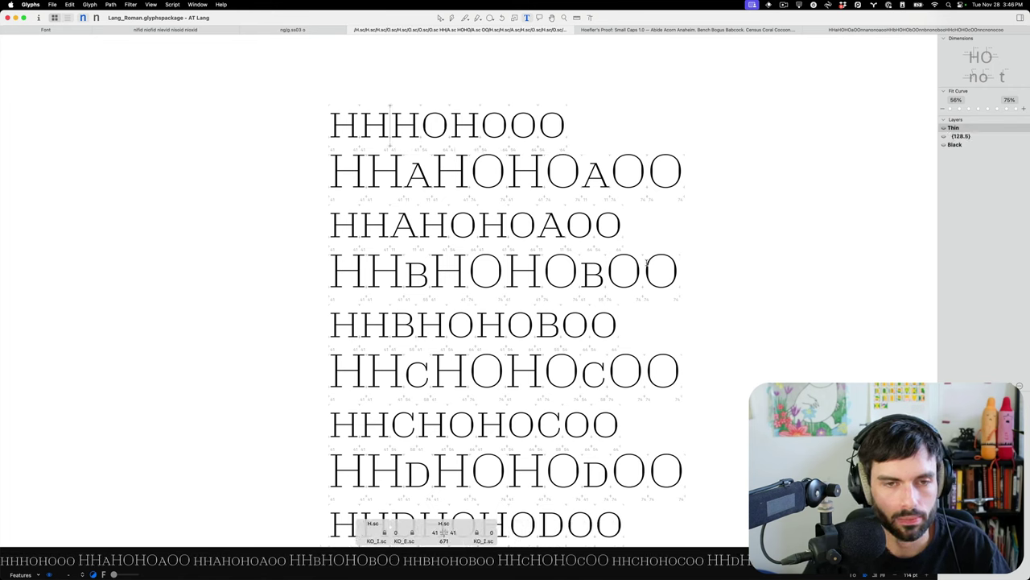
pyautogui.scroll(2, 640, 258)
pyautogui.click(536, 256)
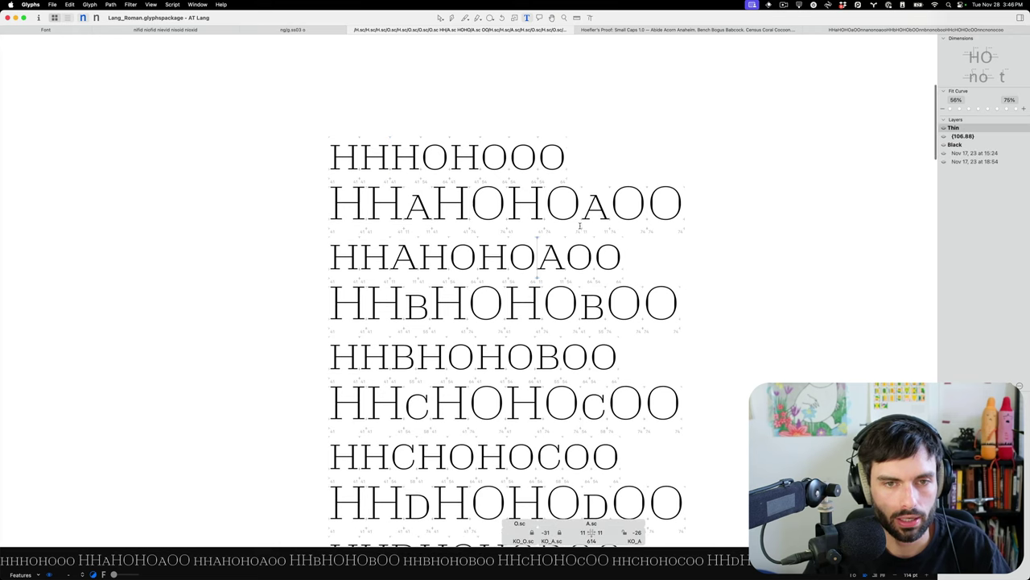
pyautogui.scroll(4, 580, 225)
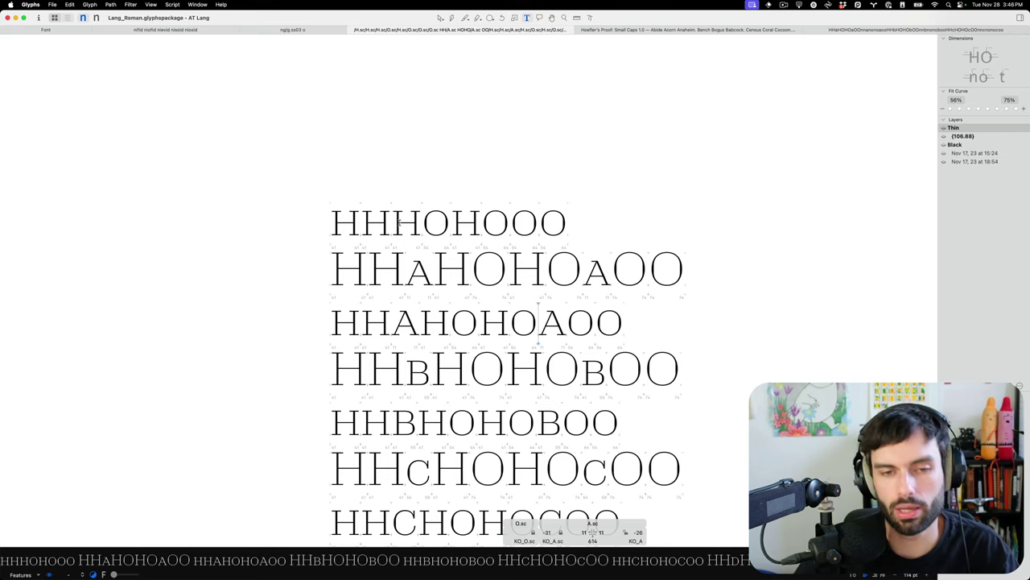
pyautogui.hscroll(-1, 552, 223)
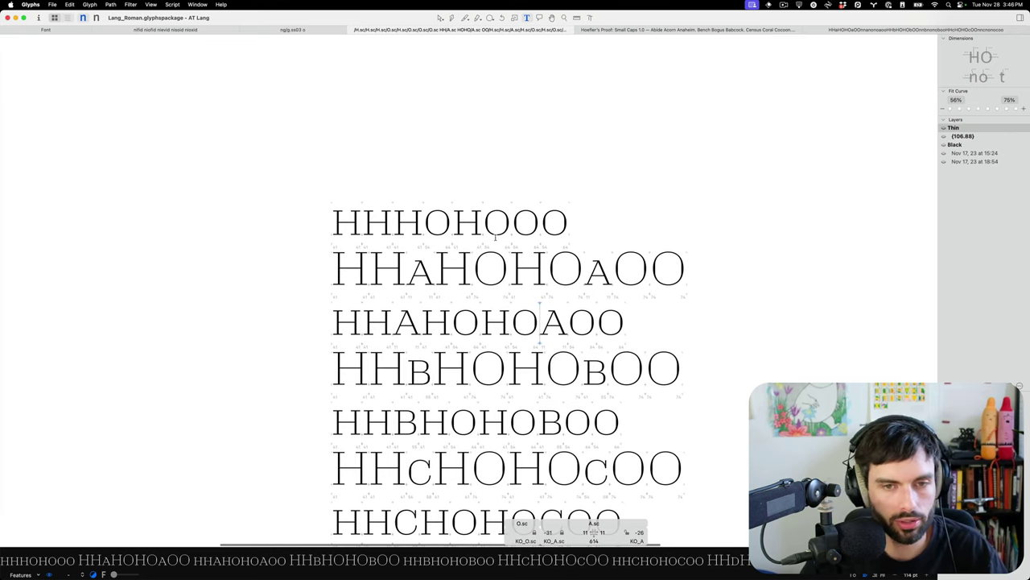
pyautogui.scroll(5, 494, 236)
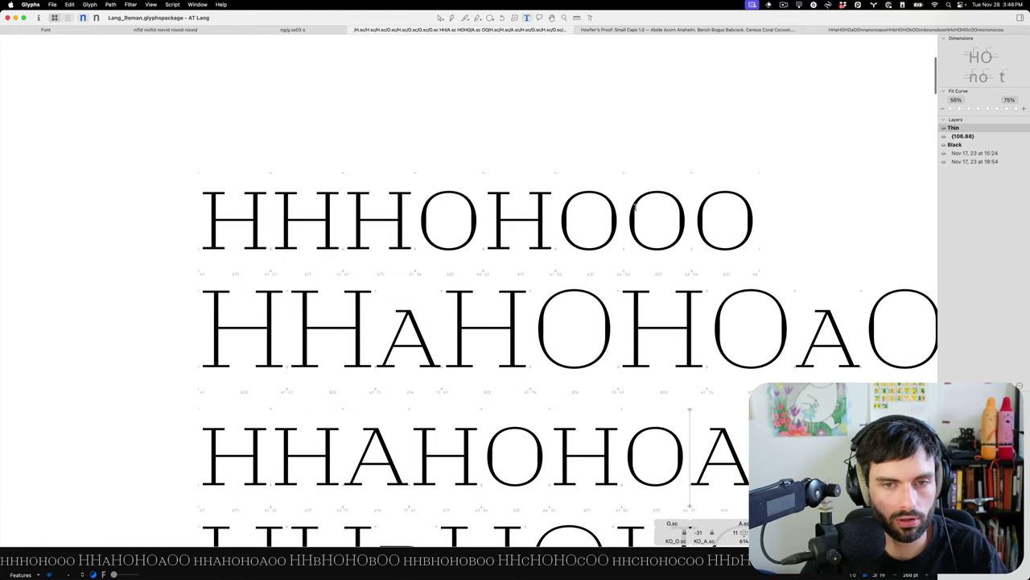
pyautogui.scroll(-3, 638, 233)
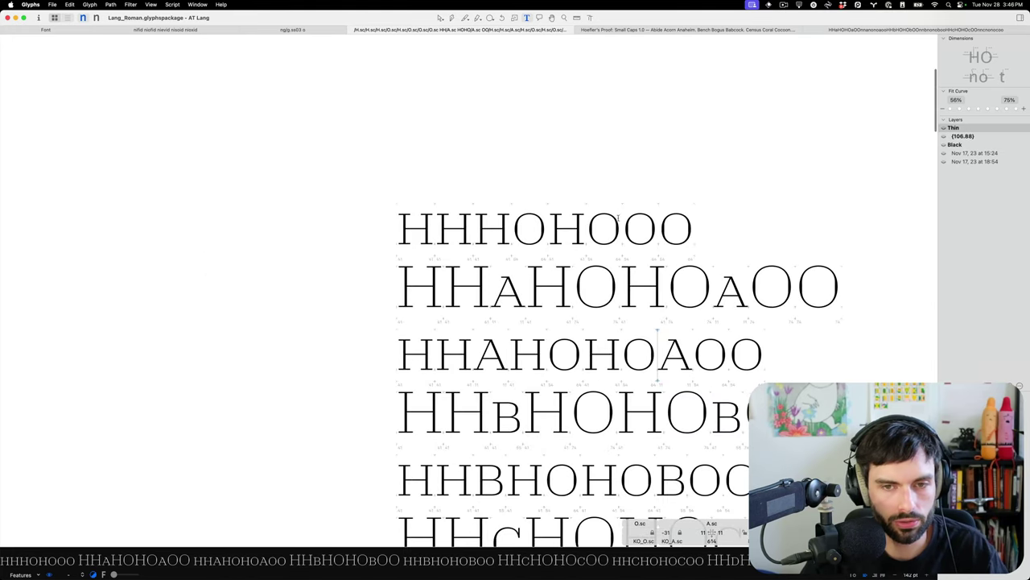
pyautogui.scroll(-3, 465, 231)
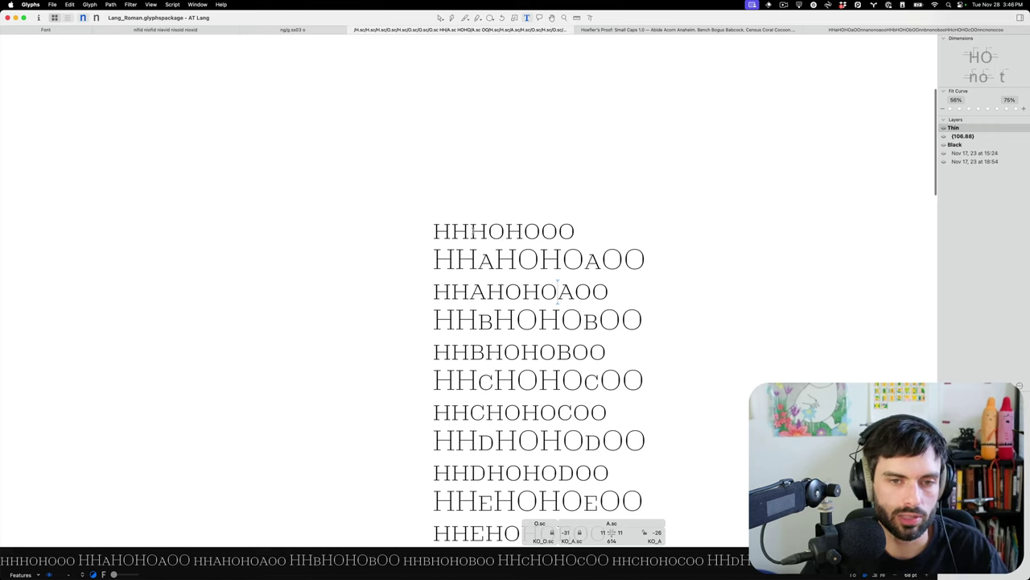
pyautogui.scroll(5, 473, 231)
pyautogui.scroll(-2, 473, 231)
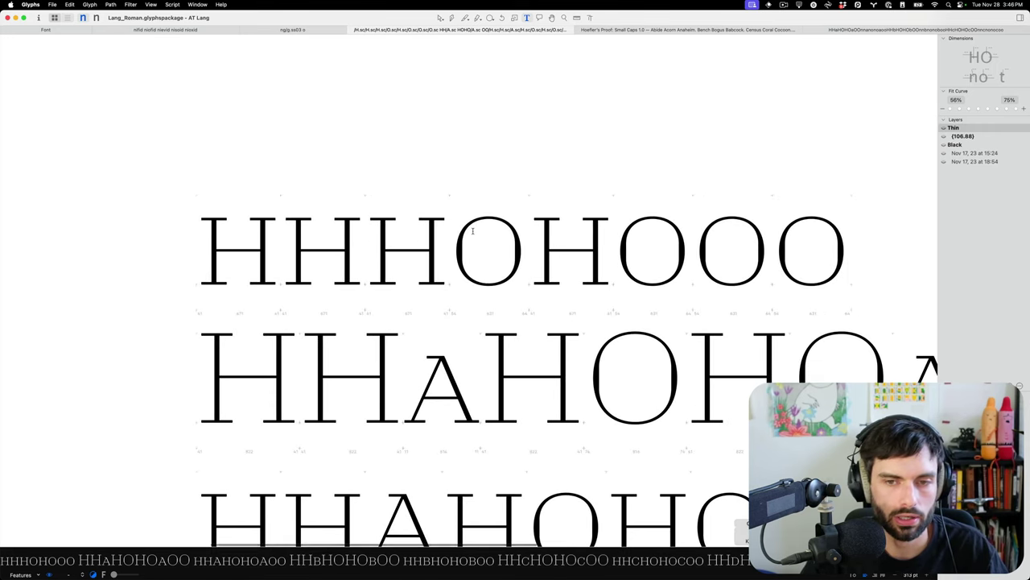
pyautogui.scroll(-2, 472, 231)
pyautogui.scroll(-1, 473, 231)
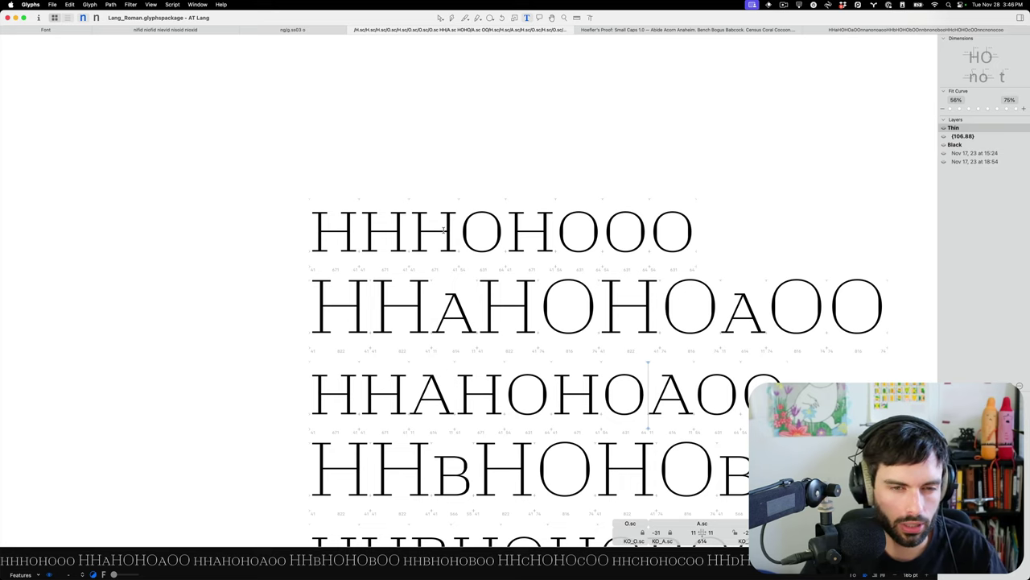
pyautogui.scroll(-1, 444, 231)
pyautogui.scroll(3, 432, 238)
pyautogui.scroll(-2, 419, 236)
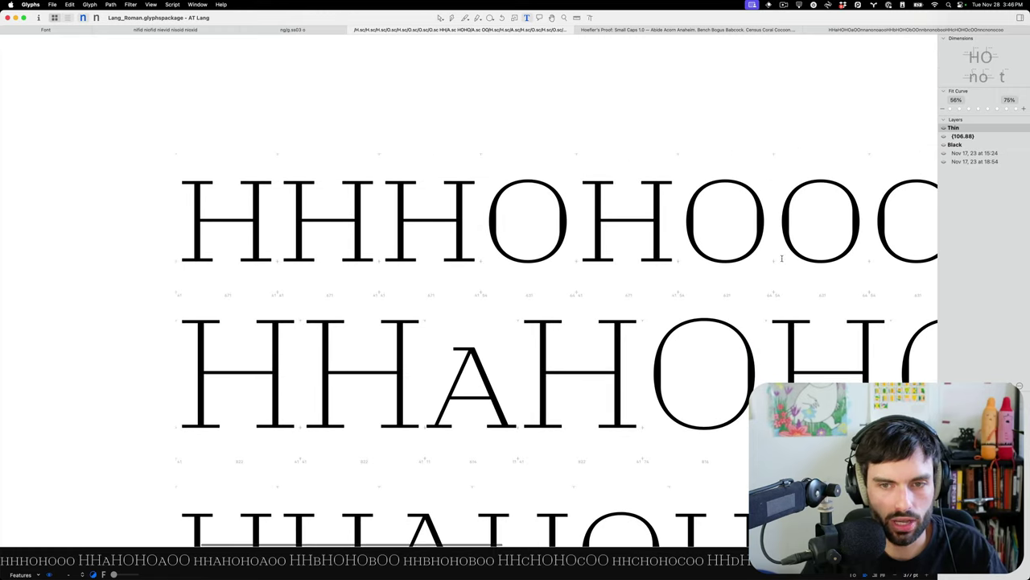
pyautogui.scroll(-2, 382, 244)
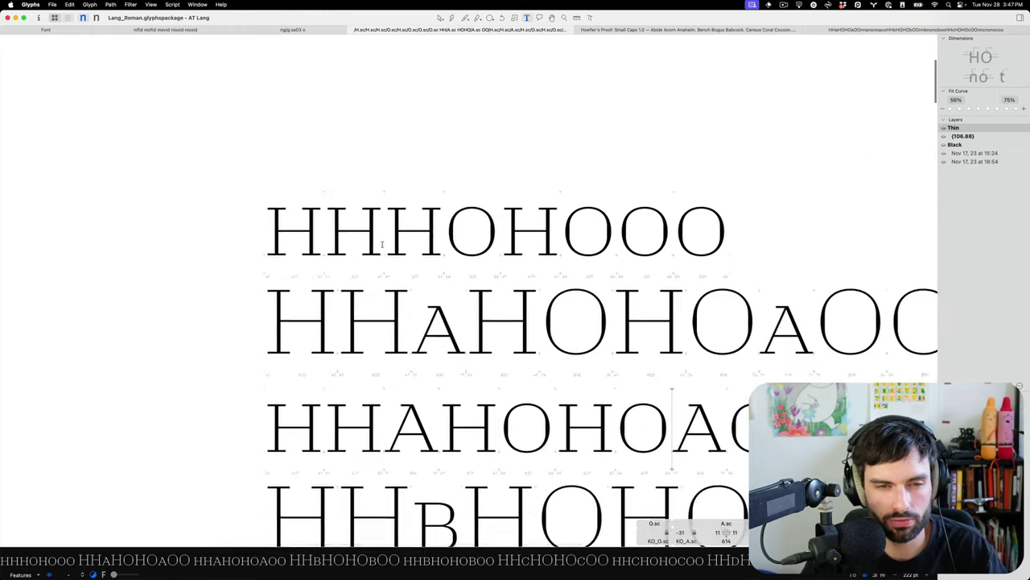
pyautogui.click(388, 219)
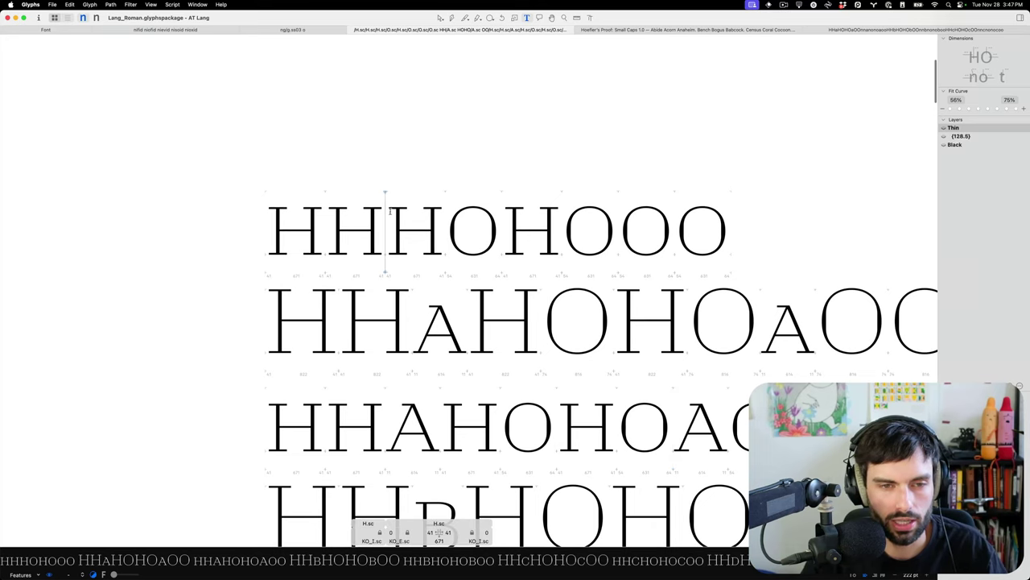
pyautogui.hscroll(1, 387, 209)
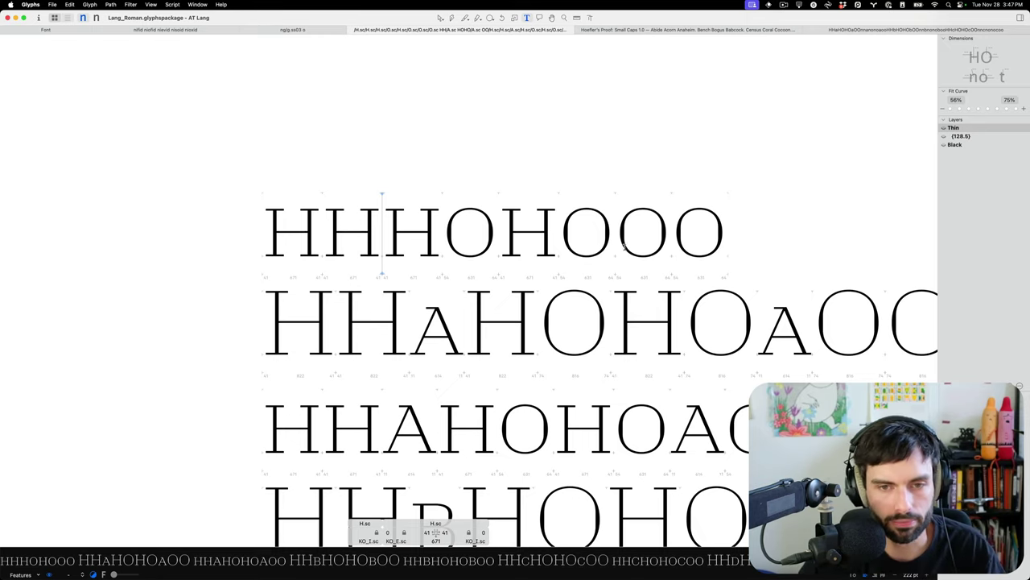
pyautogui.scroll(-3, 627, 248)
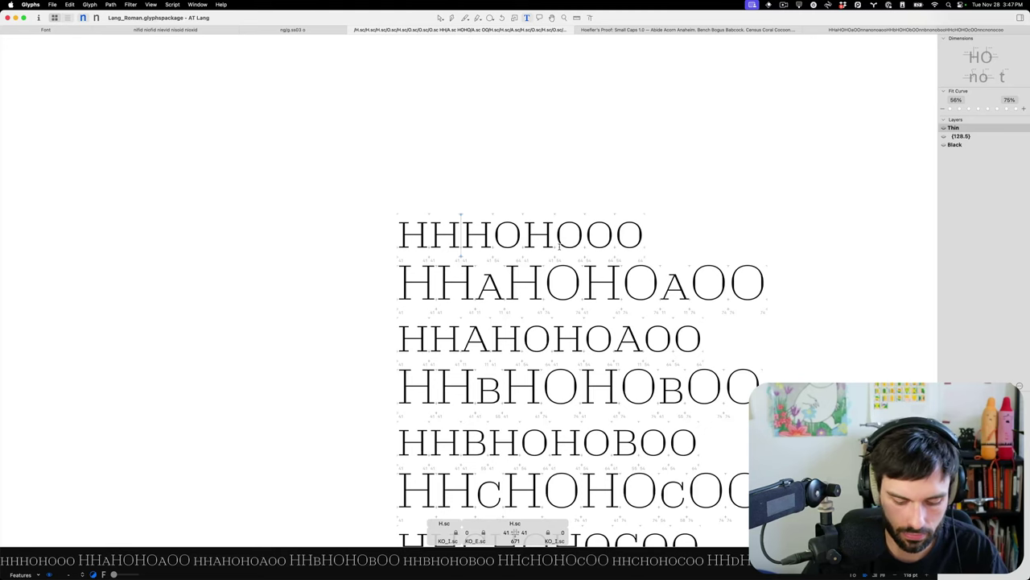
pyautogui.scroll(3, 633, 240)
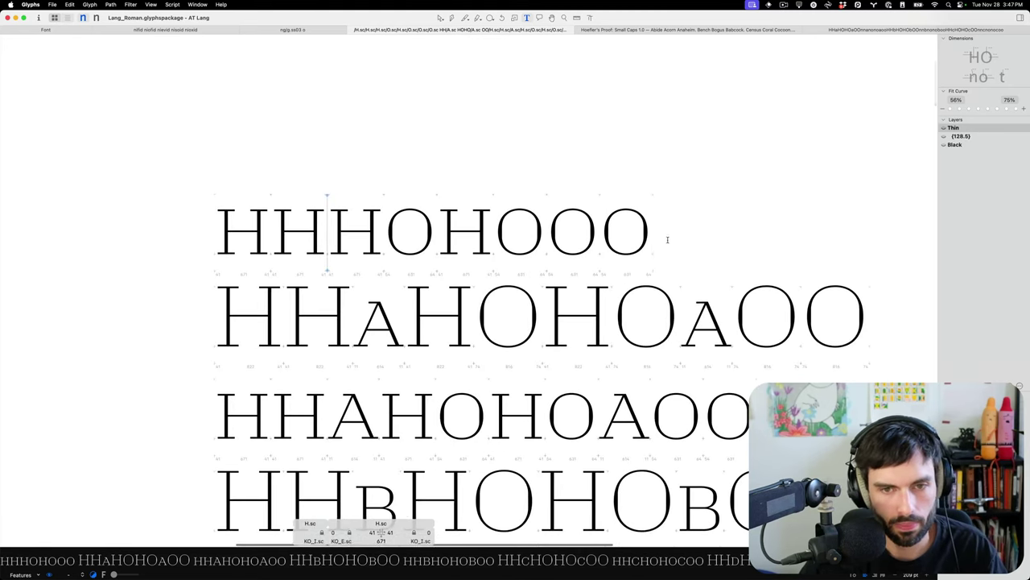
pyautogui.click(663, 239)
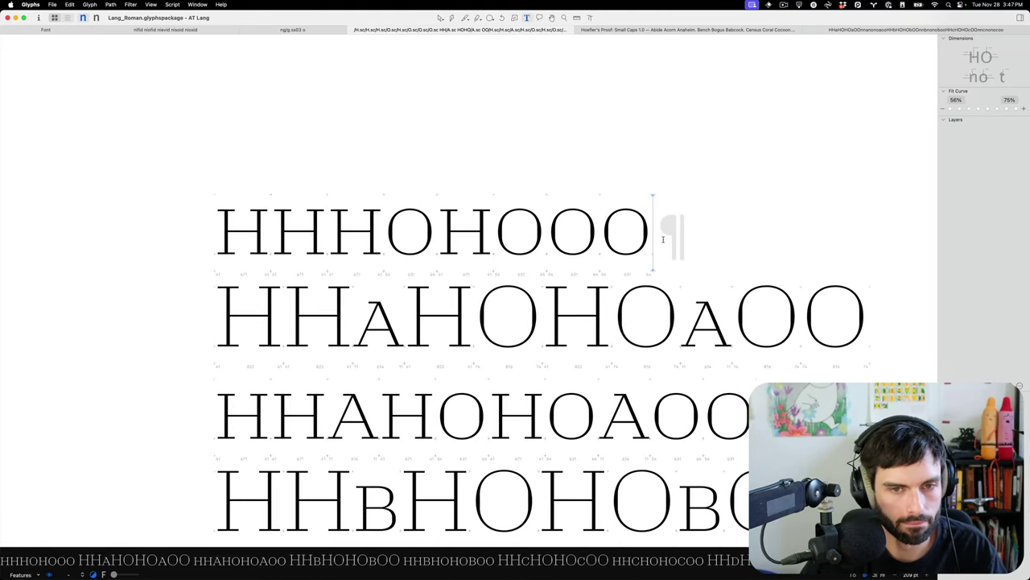
pyautogui.scroll(-3, 662, 239)
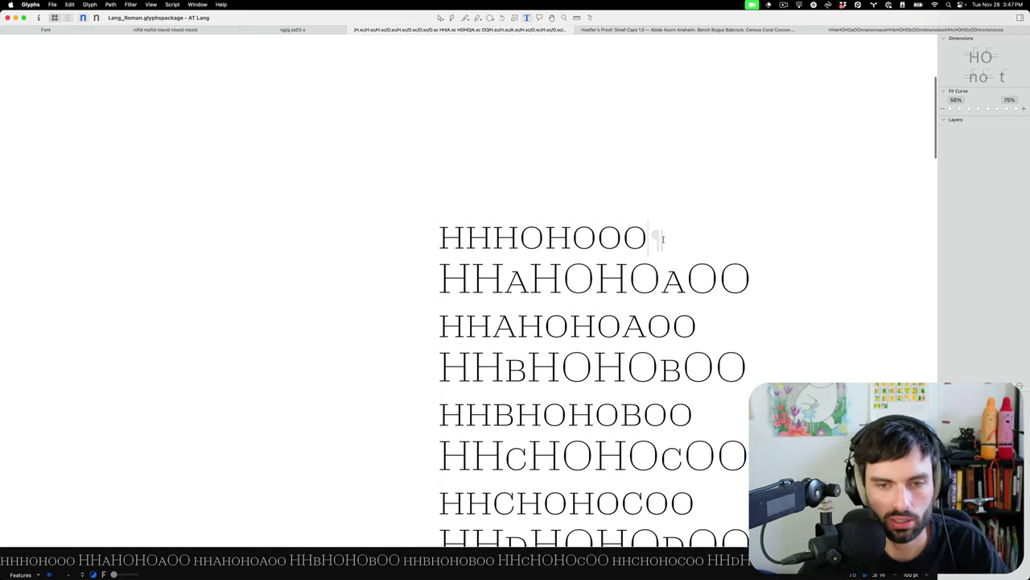
pyautogui.scroll(5, 587, 298)
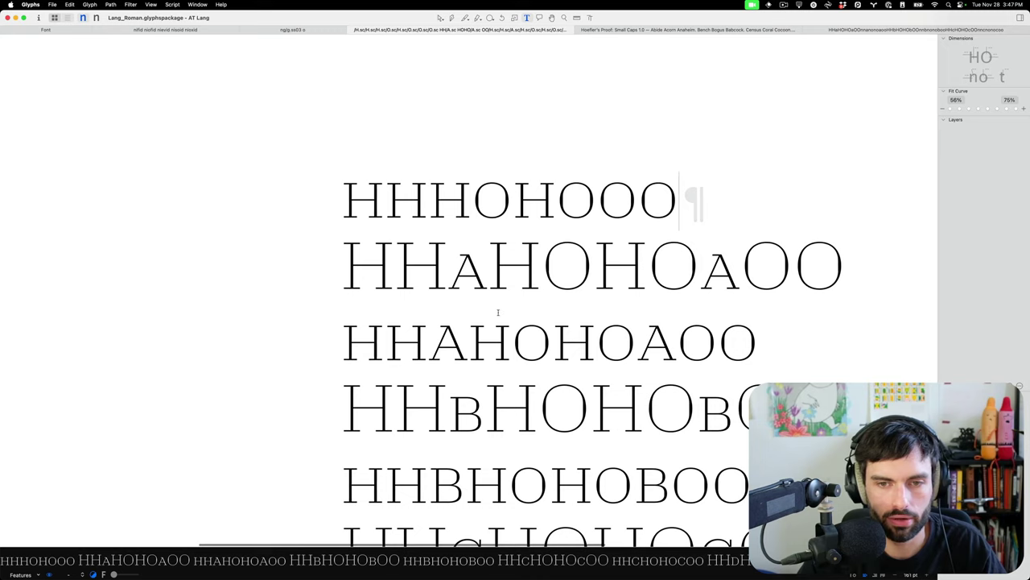
pyautogui.click(151, 4)
pyautogui.moveTo(186, 89)
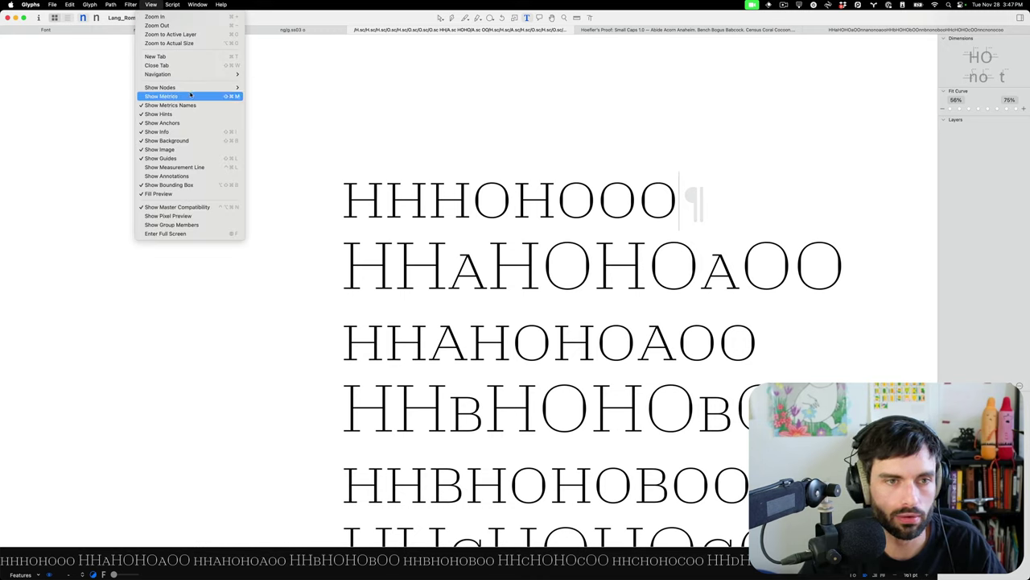
pyautogui.click(484, 108)
pyautogui.scroll(-2, 484, 109)
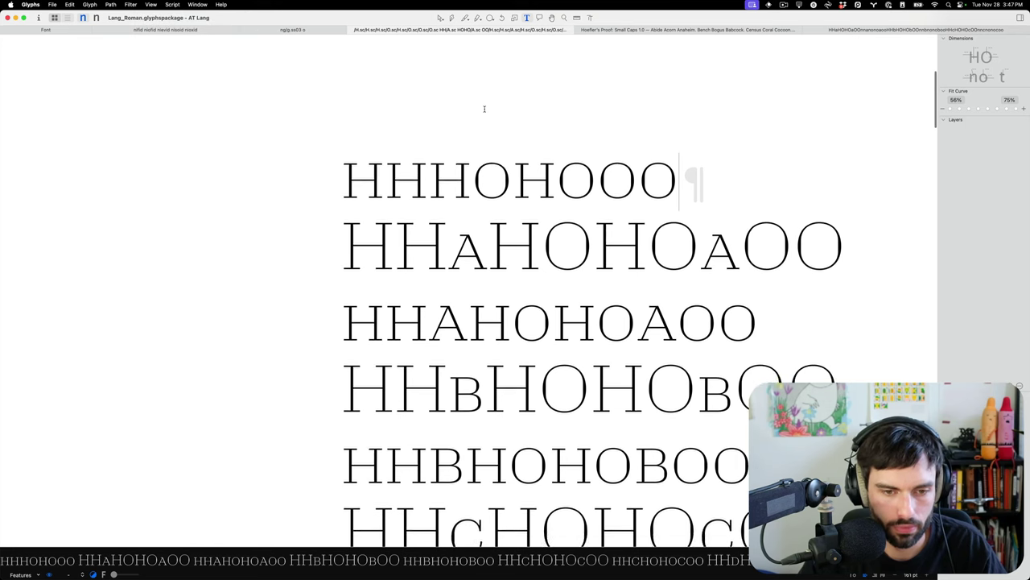
pyautogui.scroll(-5, 484, 108)
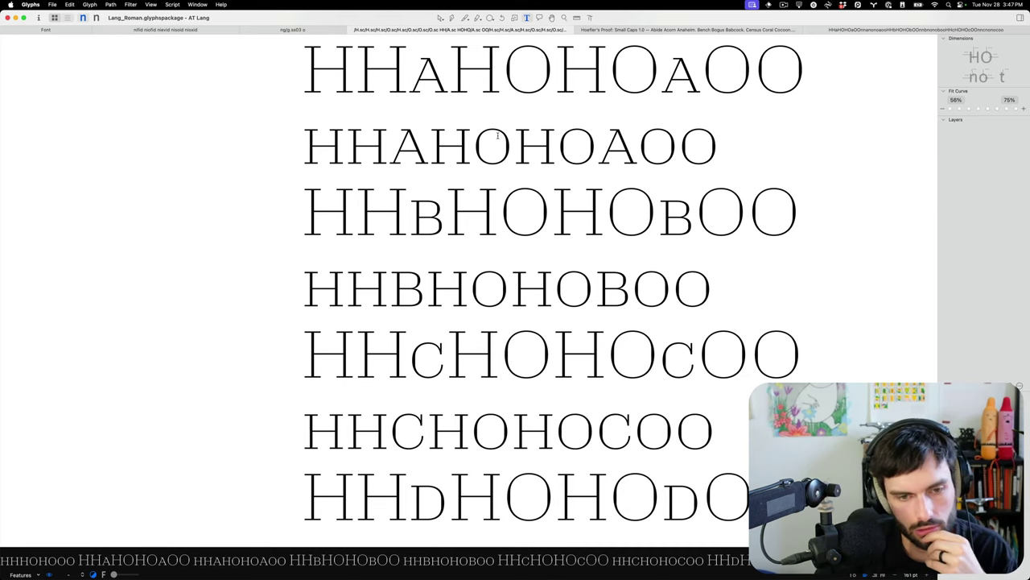
pyautogui.scroll(-1, 496, 136)
pyautogui.scroll(5, 497, 137)
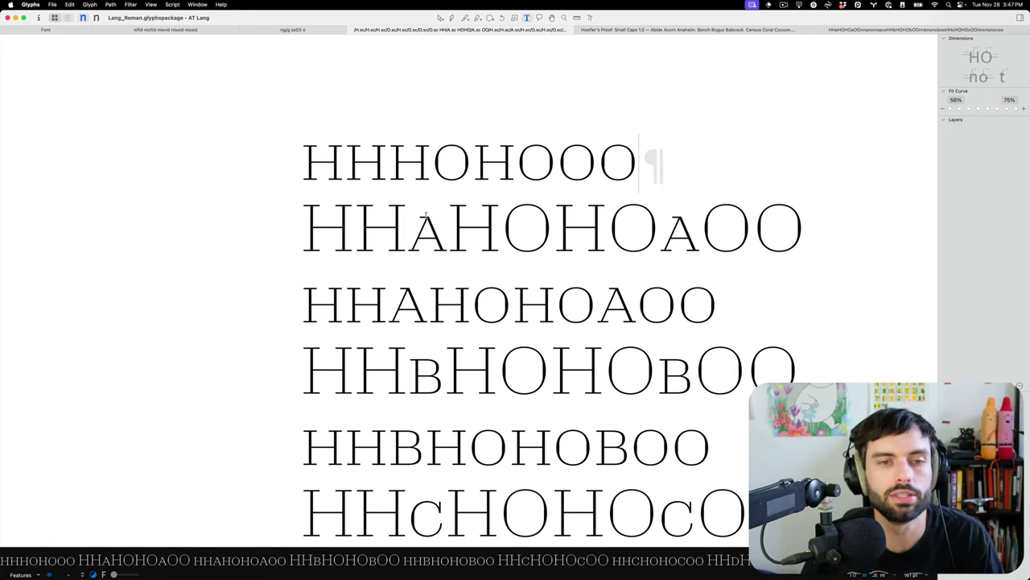
pyautogui.scroll(-3, 346, 211)
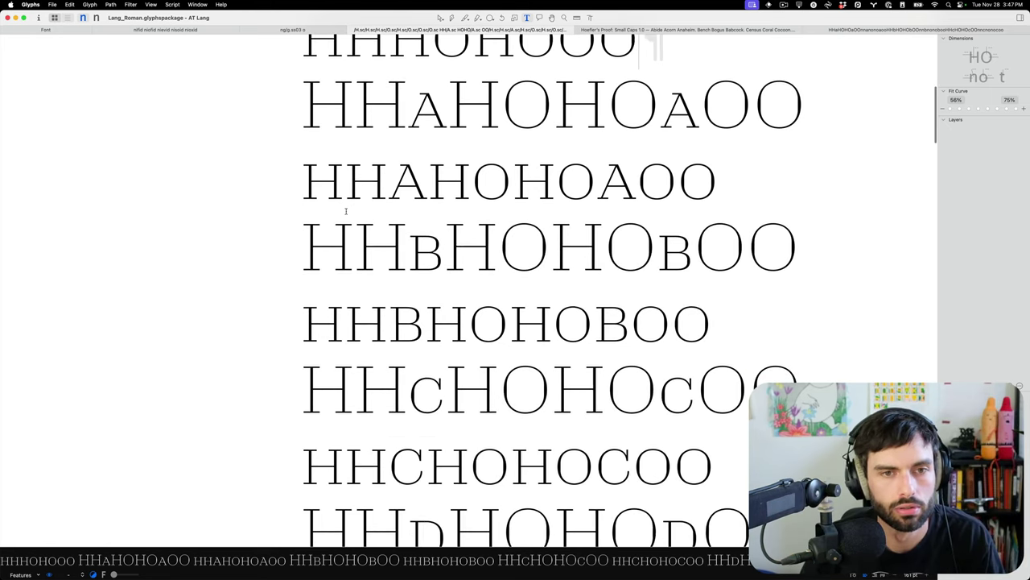
pyautogui.scroll(-4, 262, 190)
pyautogui.scroll(-1, 306, 217)
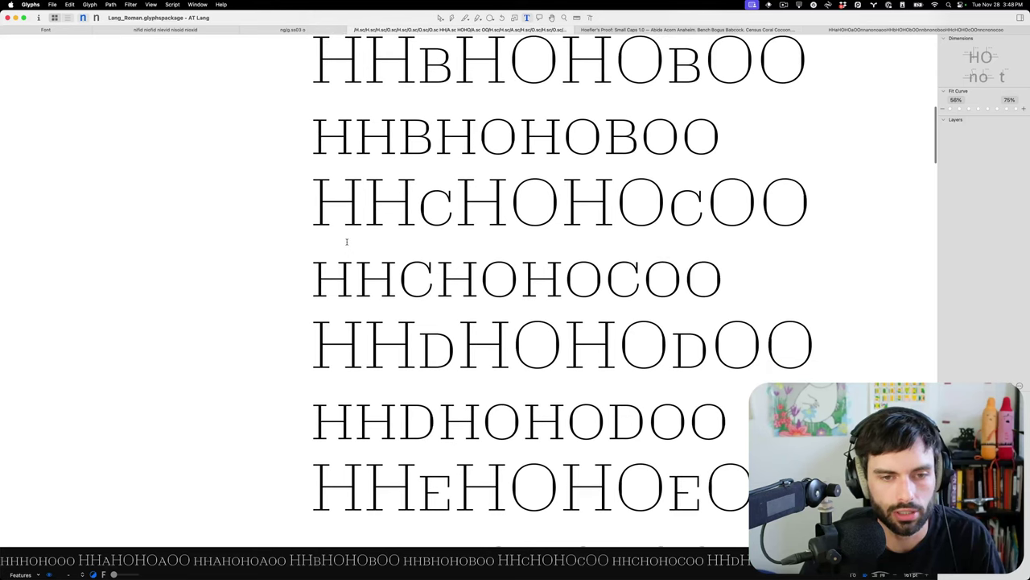
# Give the small-cap D's right sidebearing a metrics key, making it 64 units.
pyautogui.click(393, 277)
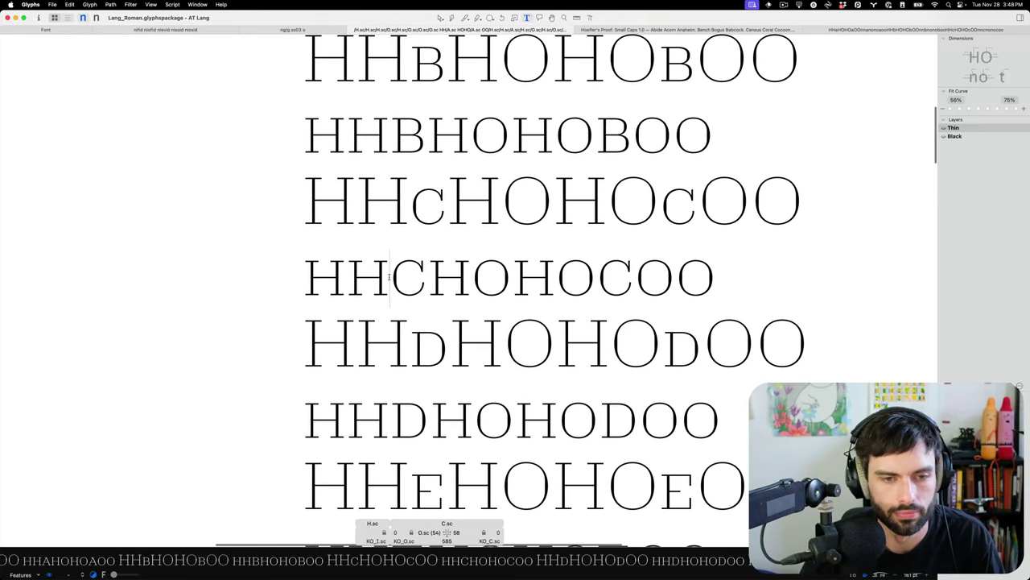
pyautogui.scroll(-3, 411, 273)
pyautogui.click(410, 273)
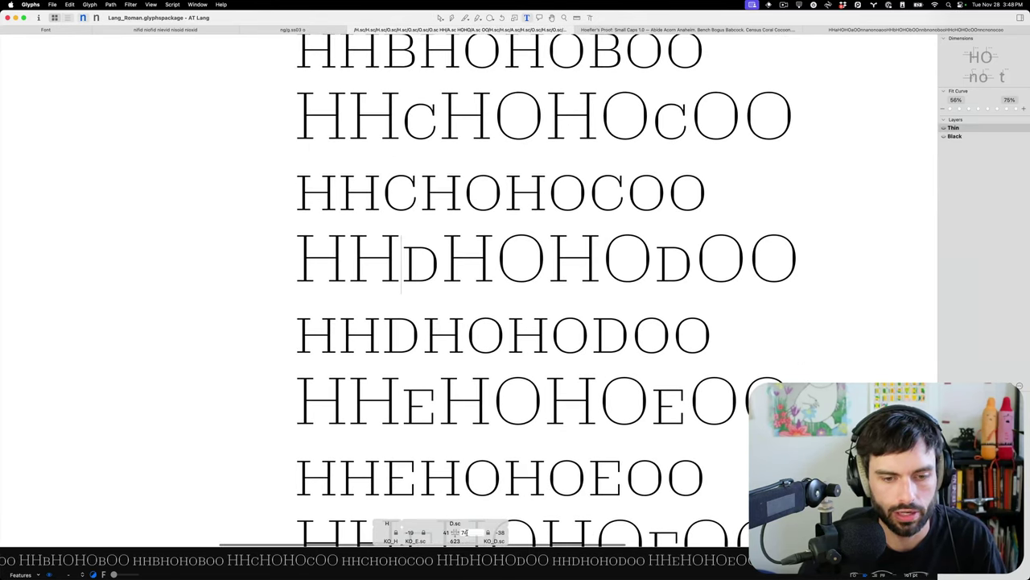
pyautogui.write('=D.sc')
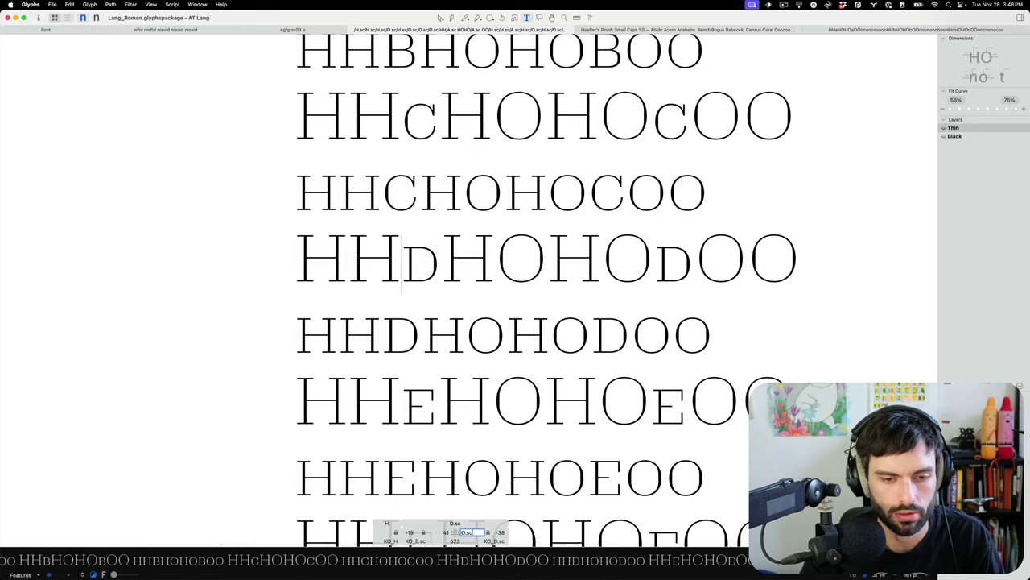
pyautogui.press('Tab')
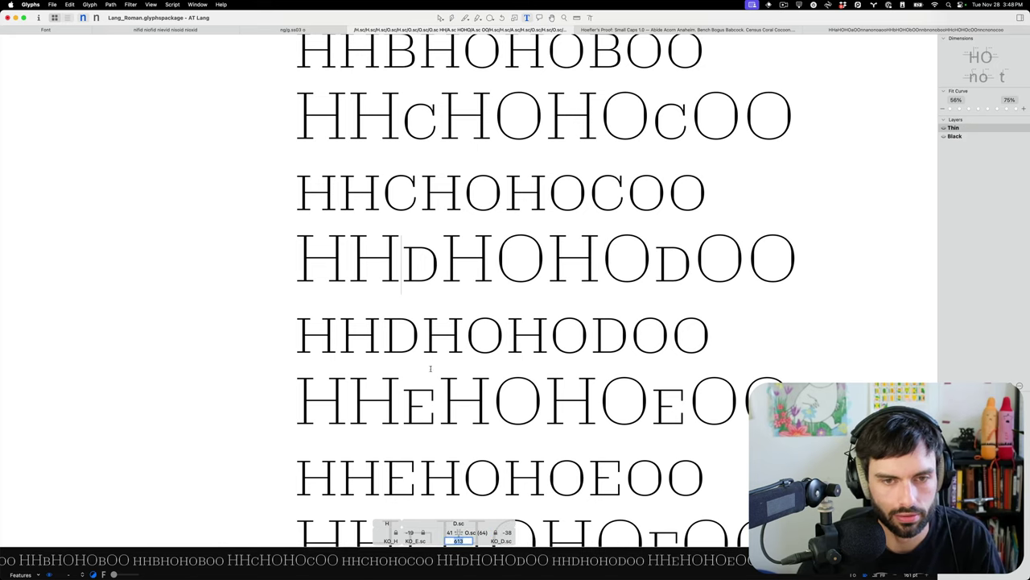
pyautogui.click(471, 325)
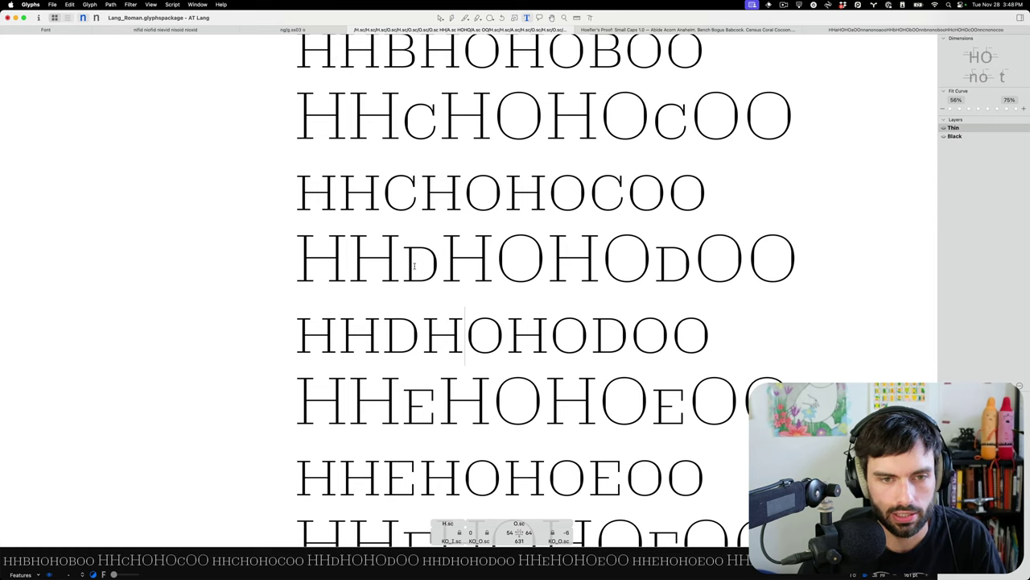
pyautogui.scroll(-3, 413, 306)
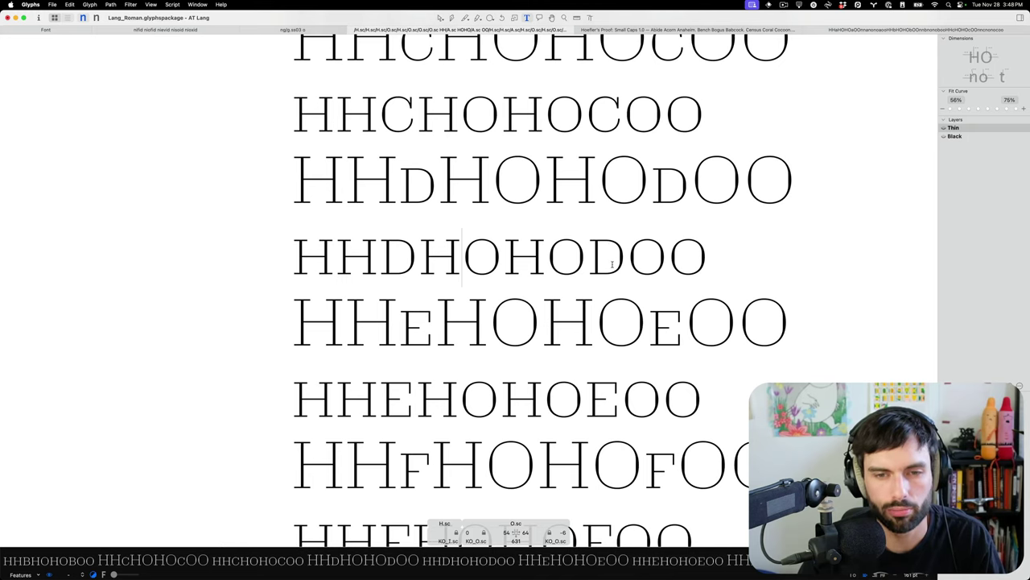
# Link the small-cap E's left sidebearing to H.sc at 41 units.
pyautogui.scroll(-1, 592, 262)
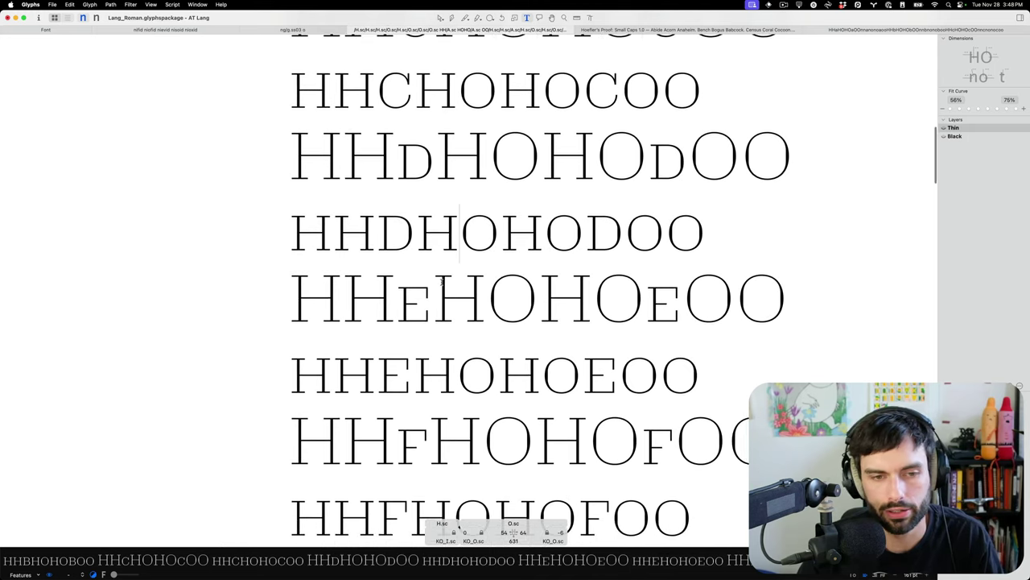
pyautogui.click(397, 286)
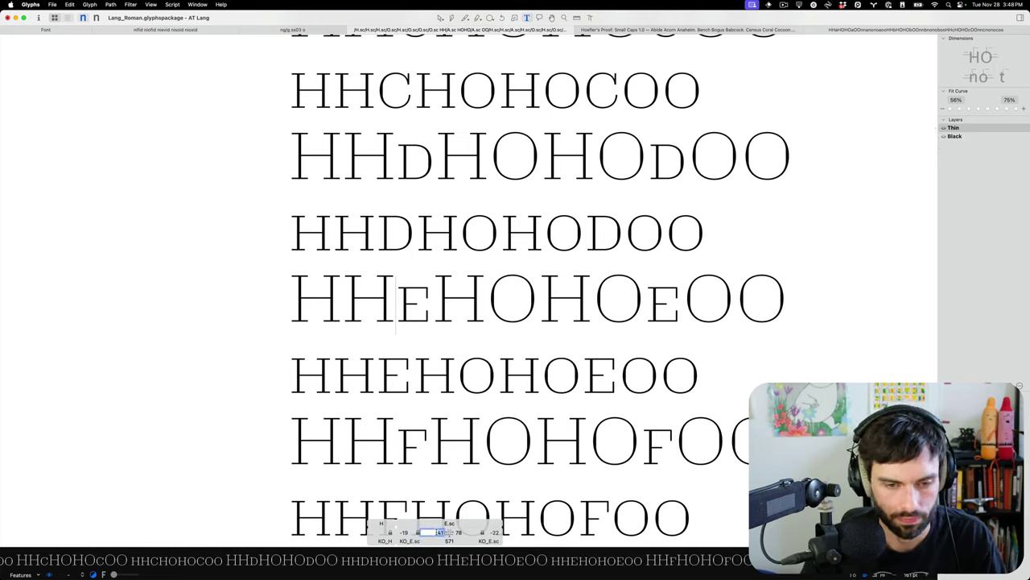
pyautogui.doubleClick(436, 532)
pyautogui.press('Tab')
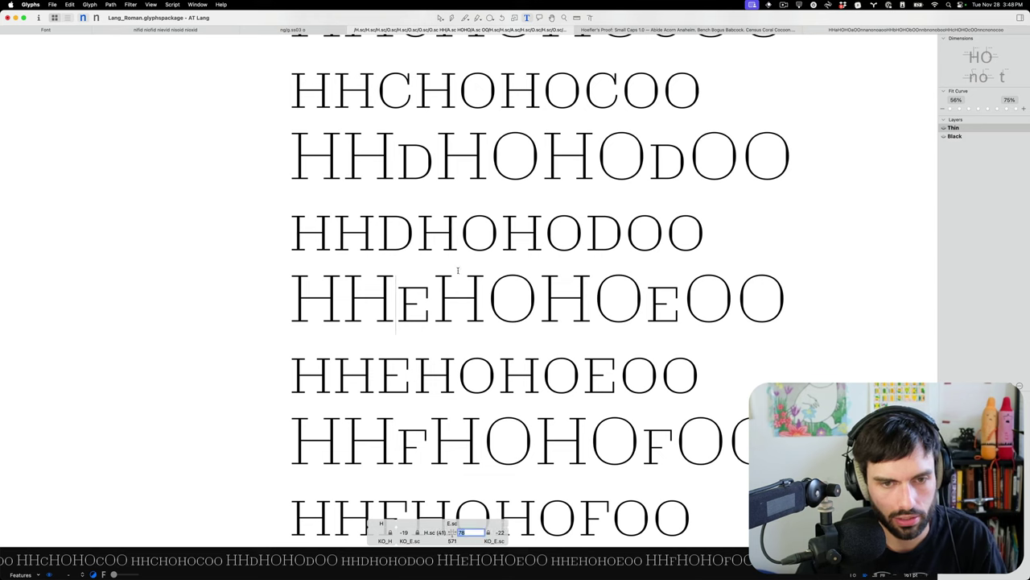
# Widen E.sc's right sidebearing to 72 and check it in the preview strip.
pyautogui.scroll(-3, 434, 275)
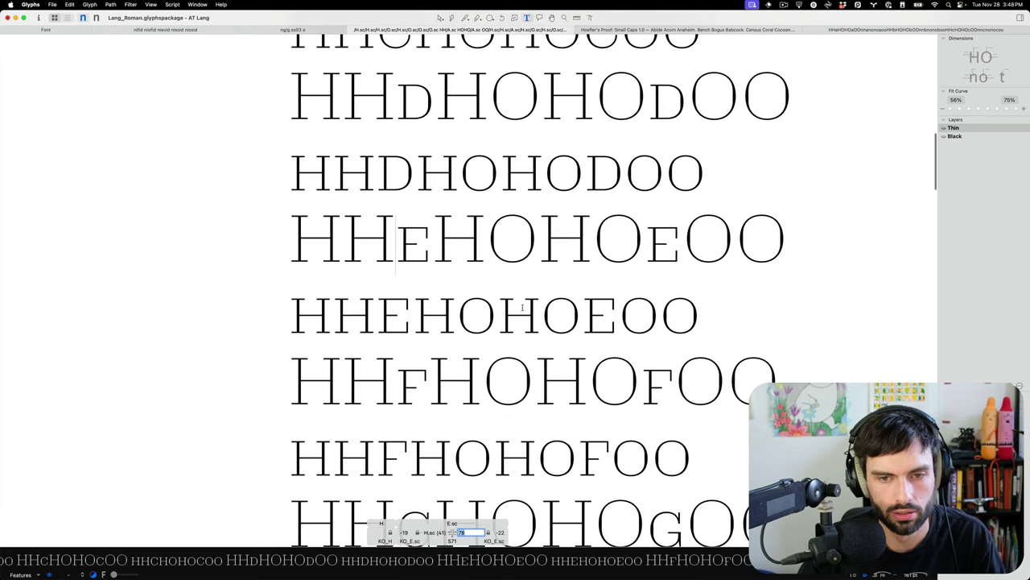
pyautogui.click(374, 307)
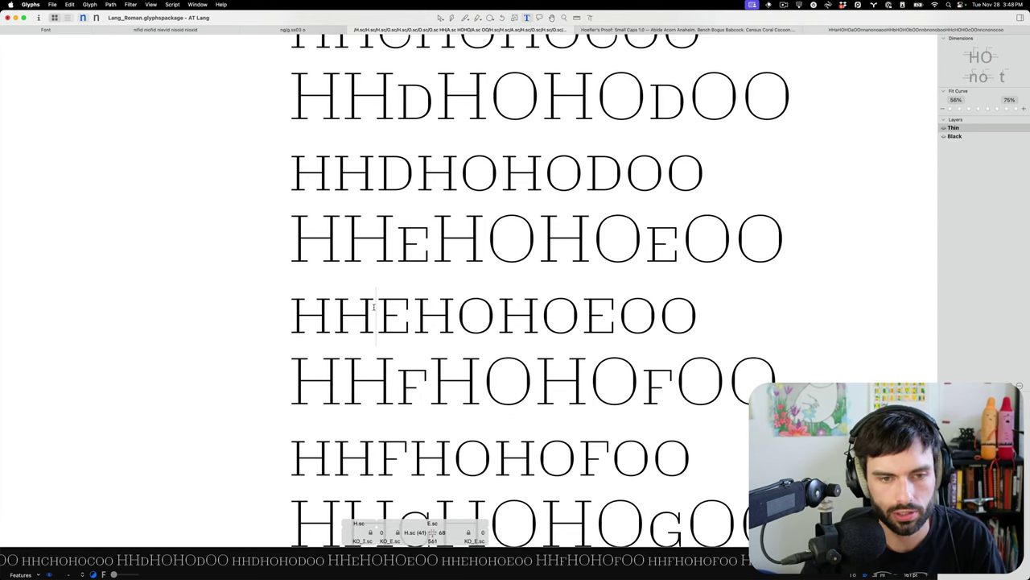
pyautogui.hotkey('ctrl', 'alt', 'Right')
pyautogui.hotkey('ctrl', 'alt', 'Right')
pyautogui.hotkey('ctrl', 'alt', 'Right')
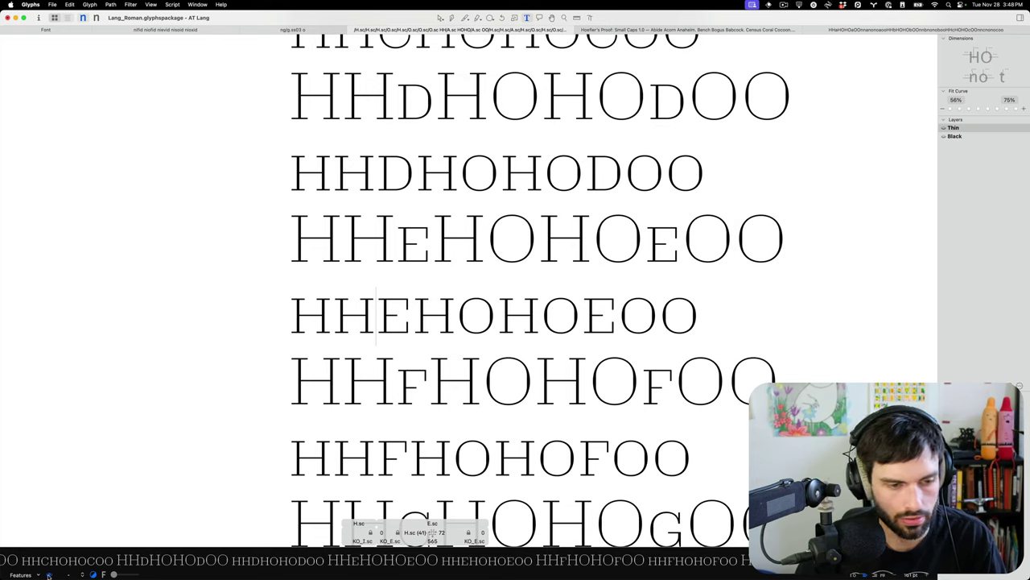
pyautogui.click(94, 574)
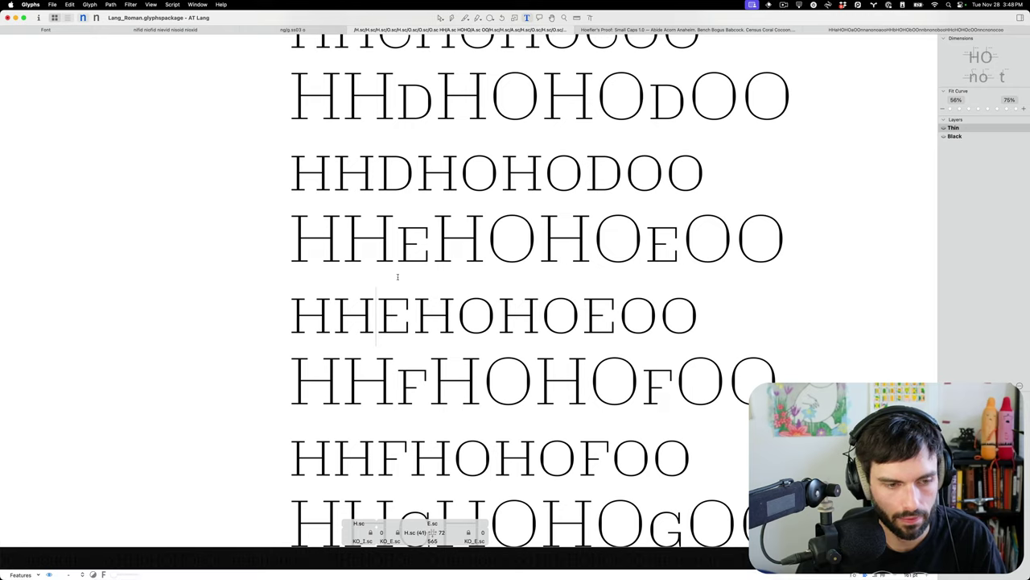
pyautogui.click(94, 574)
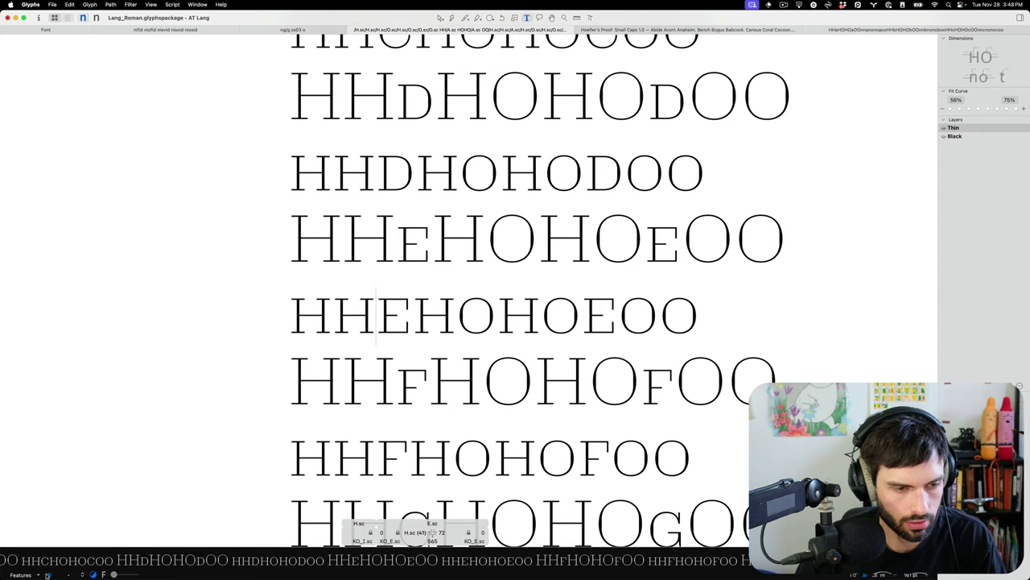
pyautogui.click(93, 574)
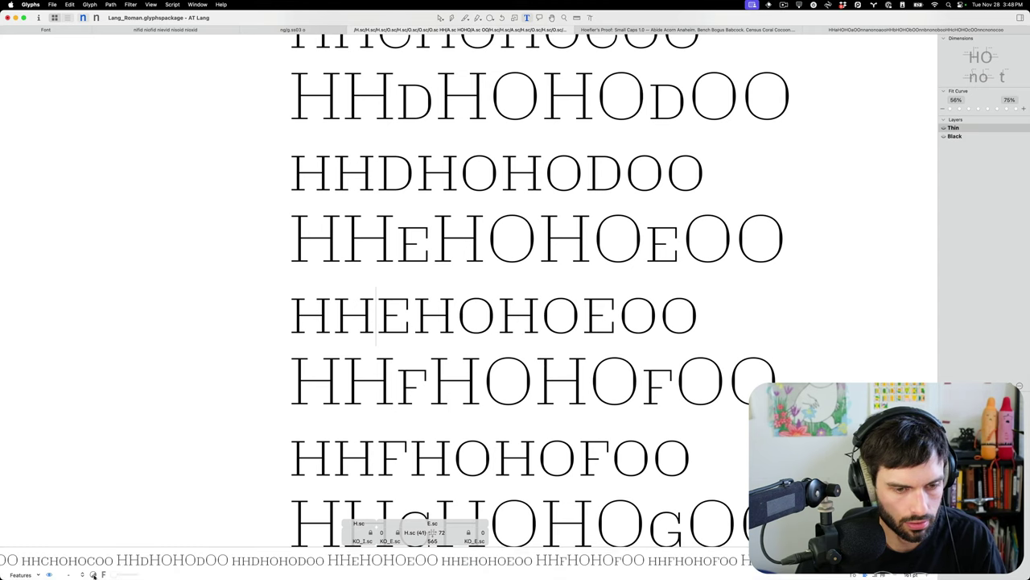
pyautogui.click(514, 364)
pyautogui.scroll(-2, 492, 327)
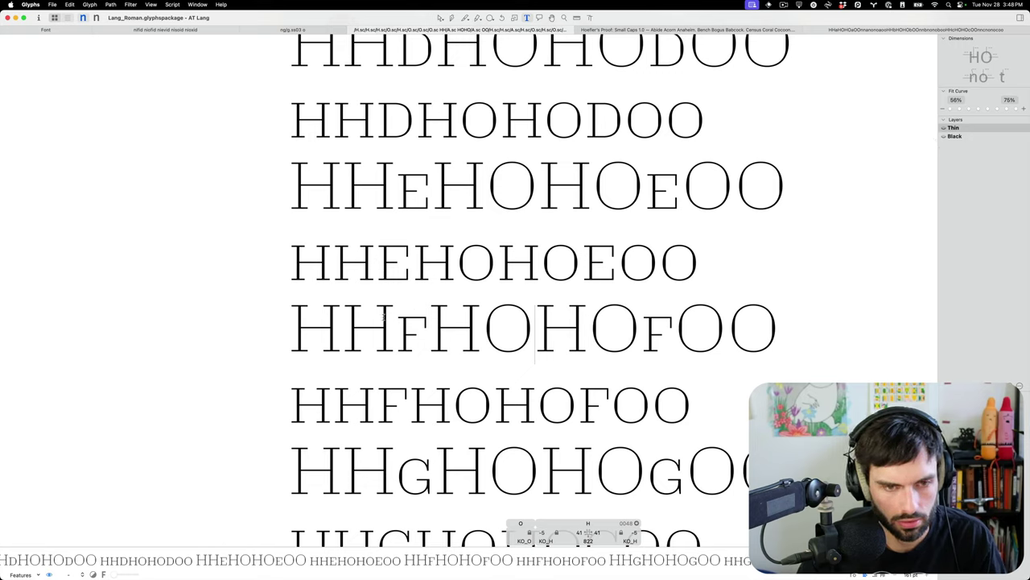
# Link F.sc's left sidebearing to H.sc at 41 units, then move down to the G.sc and H.sc lines.
pyautogui.click(400, 330)
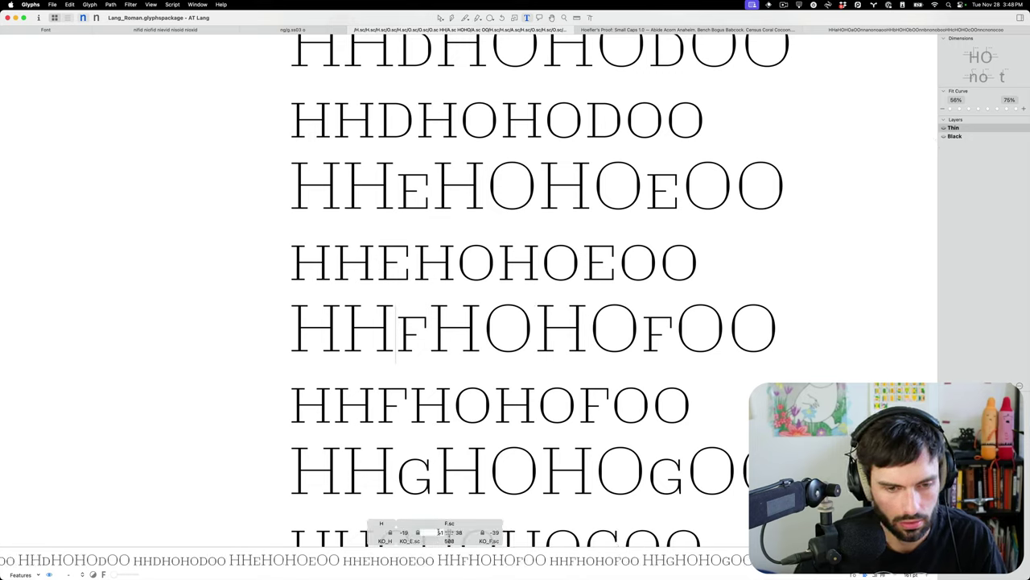
pyautogui.press('Tab')
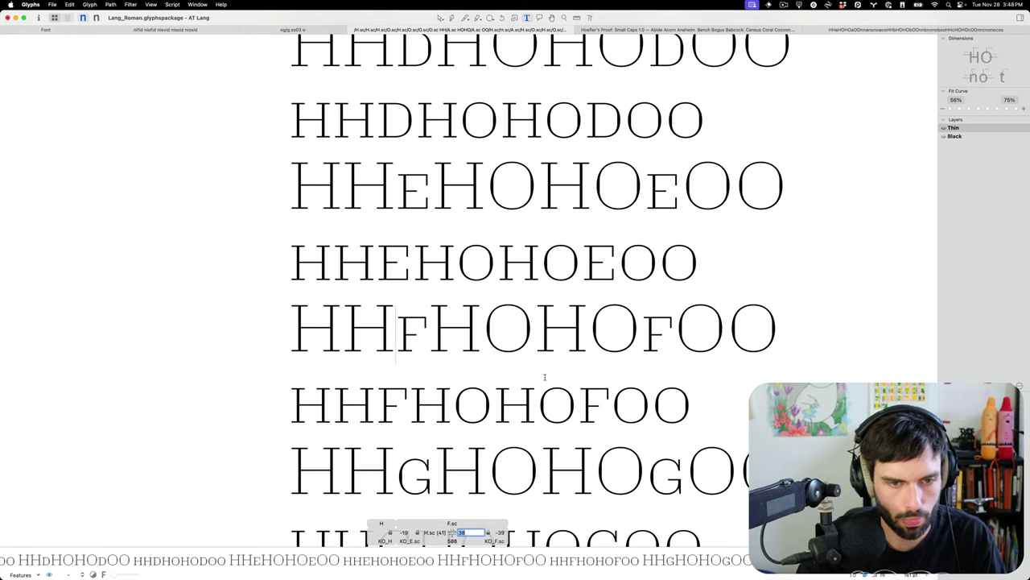
pyautogui.scroll(-3, 544, 377)
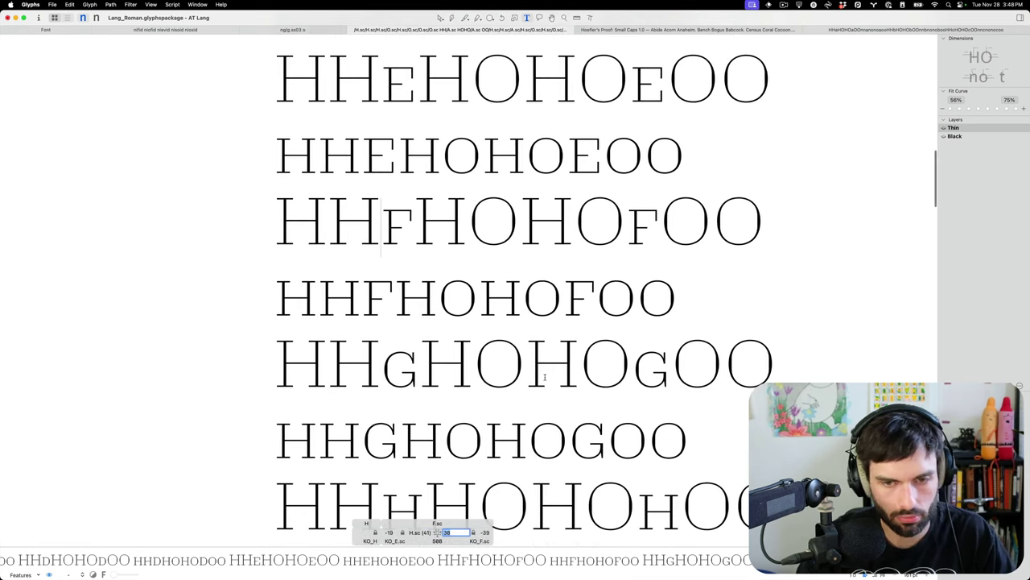
pyautogui.press('Down')
pyautogui.press('Down')
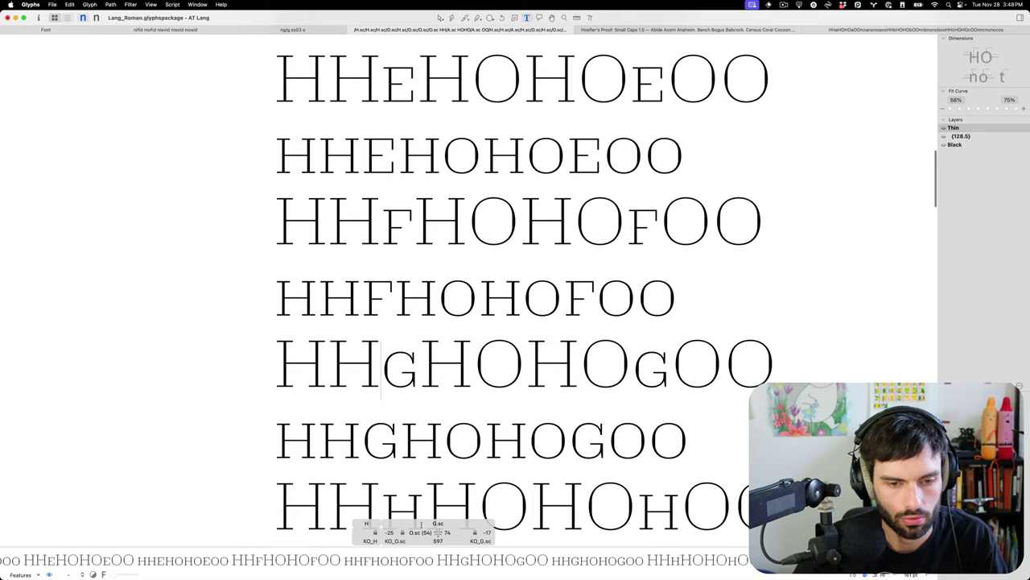
pyautogui.scroll(-2, 437, 342)
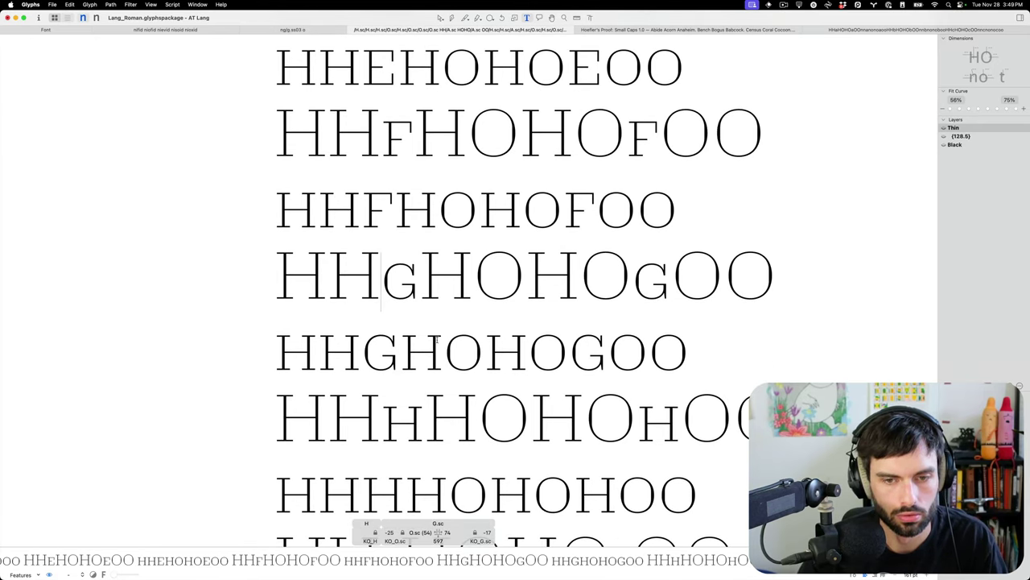
pyautogui.scroll(-2, 437, 341)
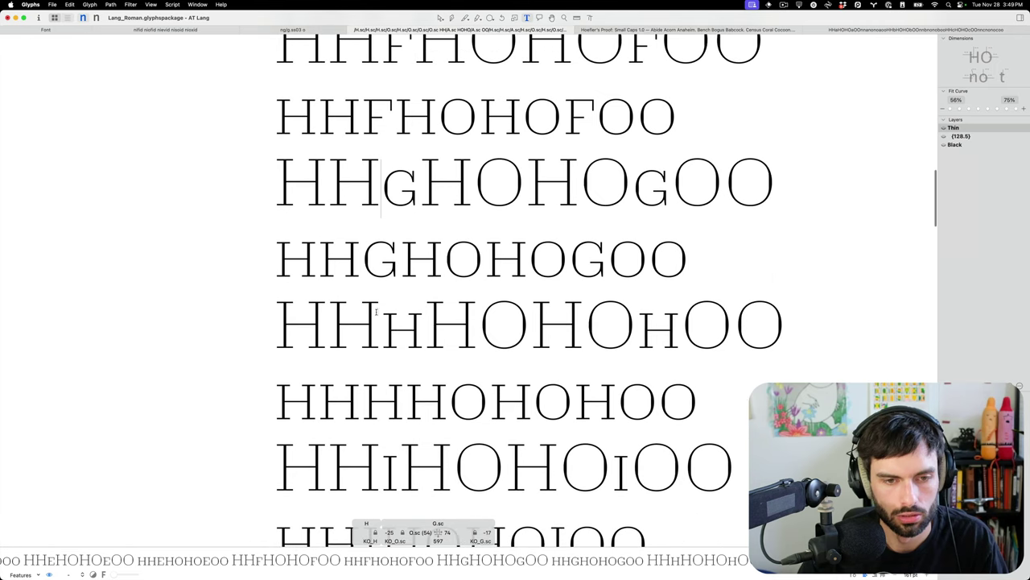
pyautogui.click(377, 313)
pyautogui.click(448, 532)
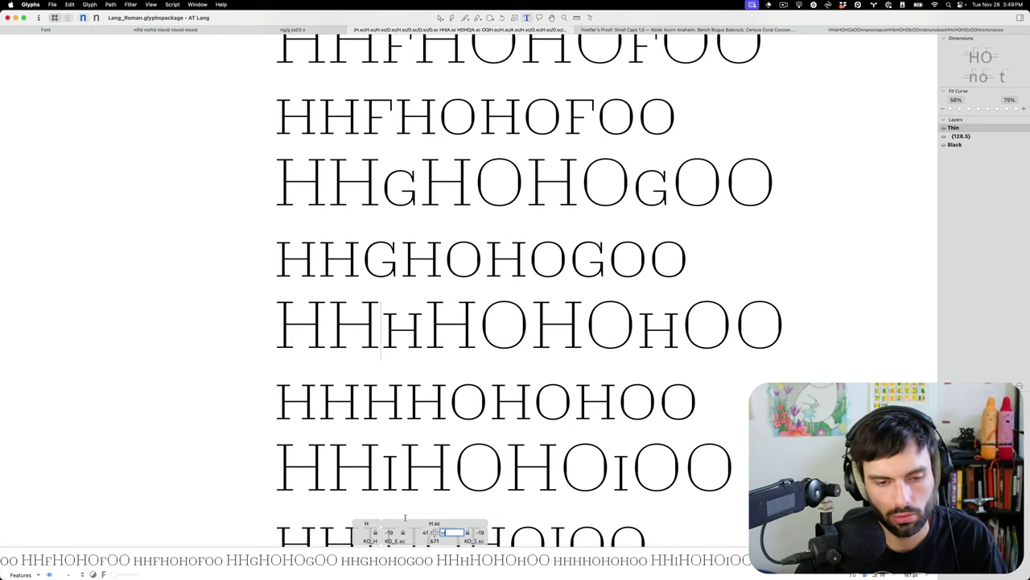
# Key H.sc's right sidebearing to mirror its left side at 41 units, then inspect I.sc.
pyautogui.press('BackSpace')
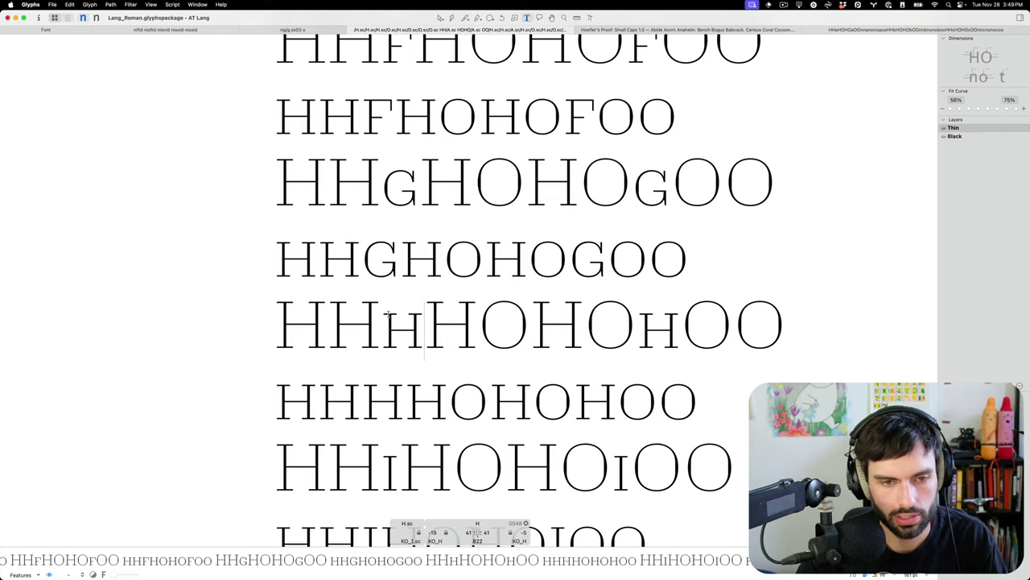
pyautogui.press('Return')
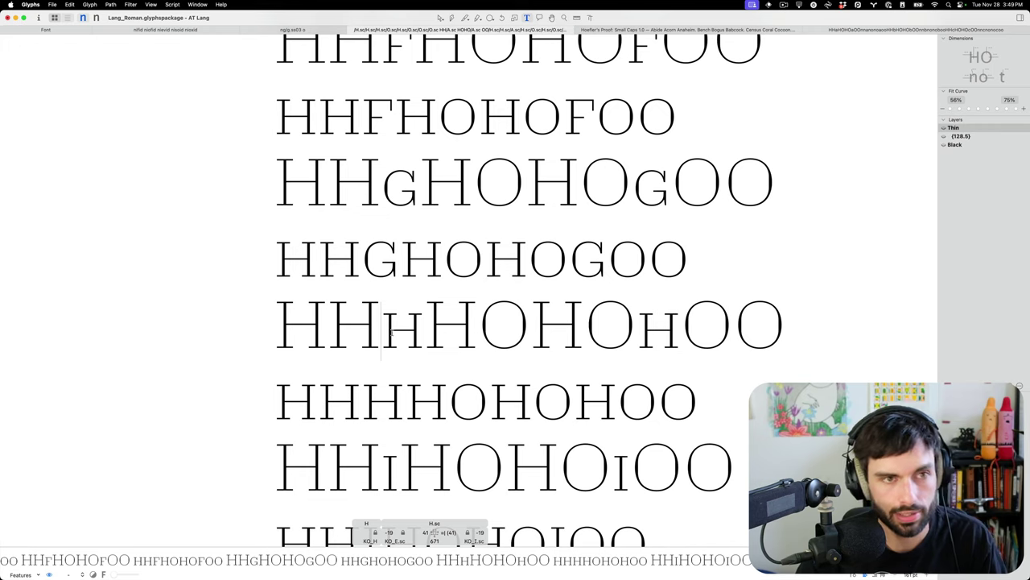
pyautogui.scroll(-5, 394, 337)
pyautogui.click(384, 376)
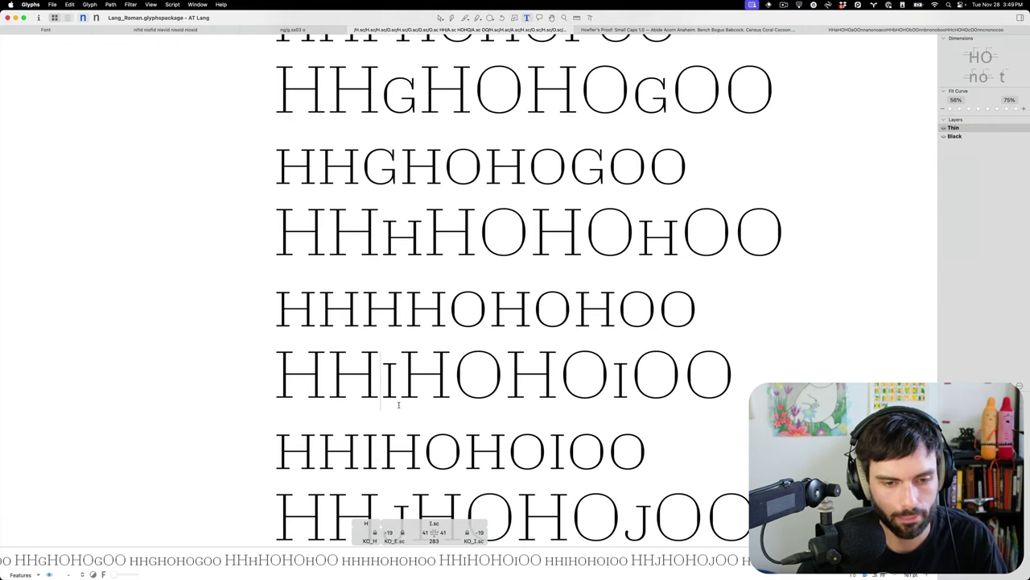
pyautogui.scroll(-5, 429, 395)
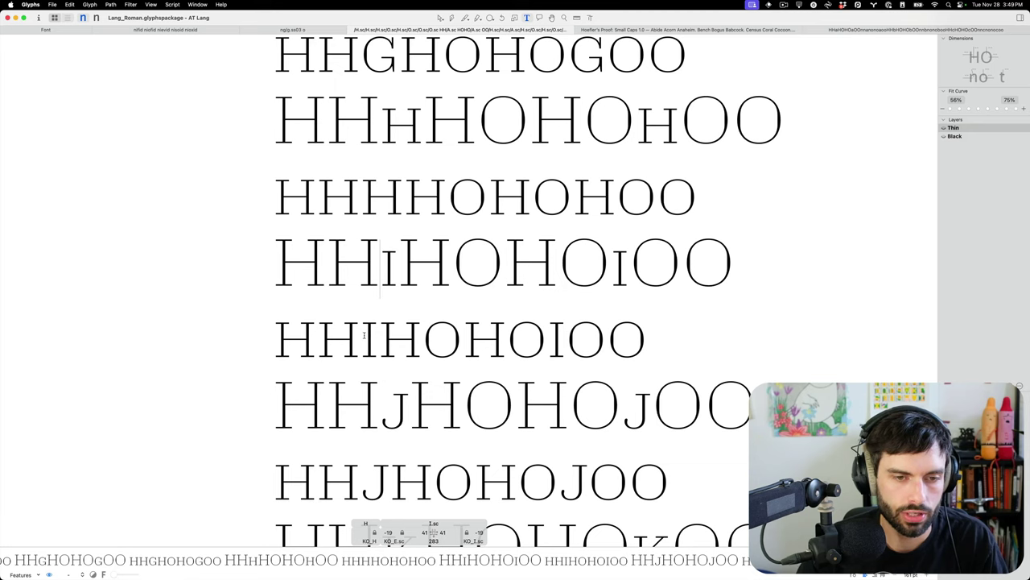
pyautogui.scroll(1, 375, 367)
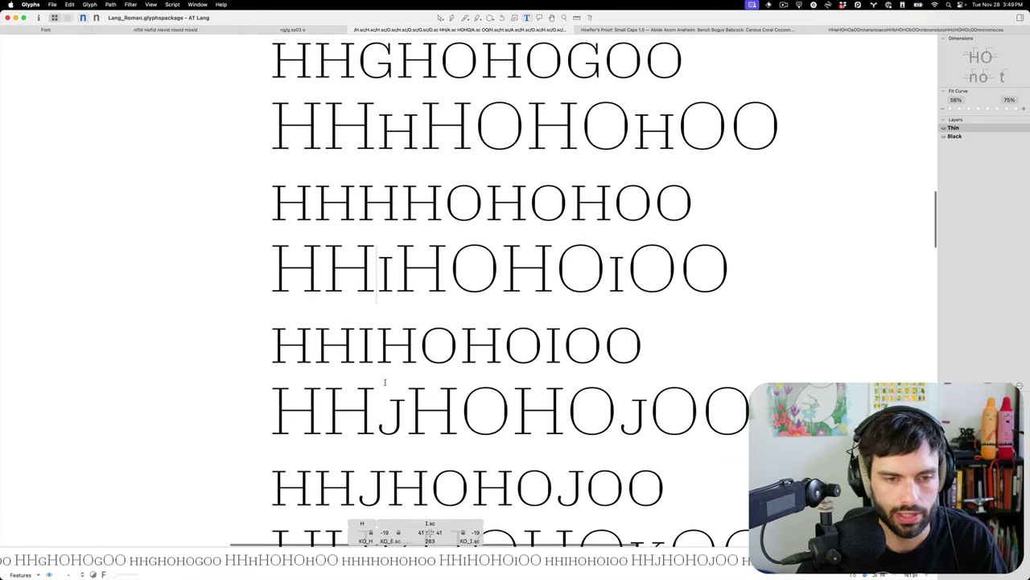
pyautogui.scroll(-4, 383, 382)
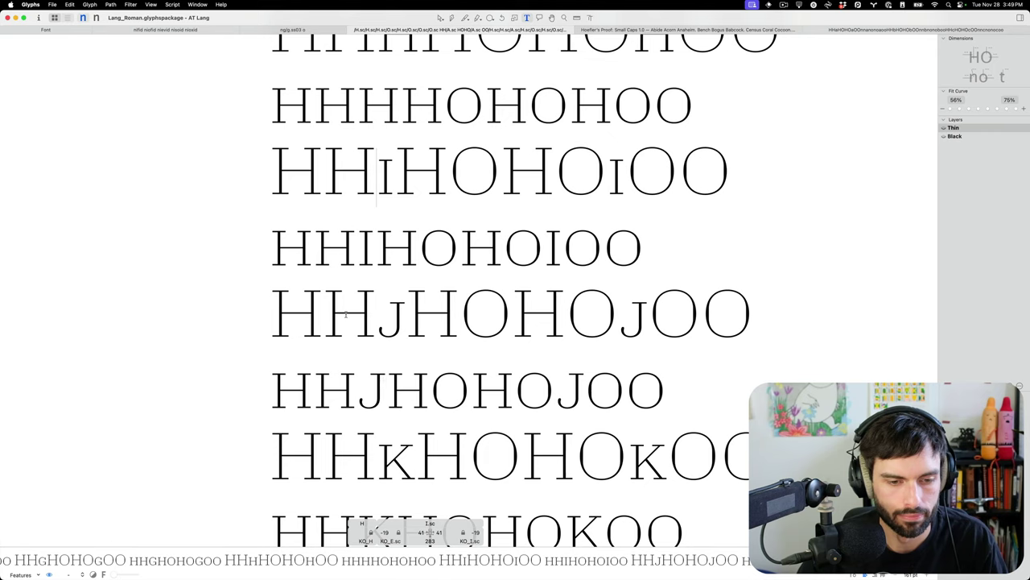
pyautogui.click(359, 240)
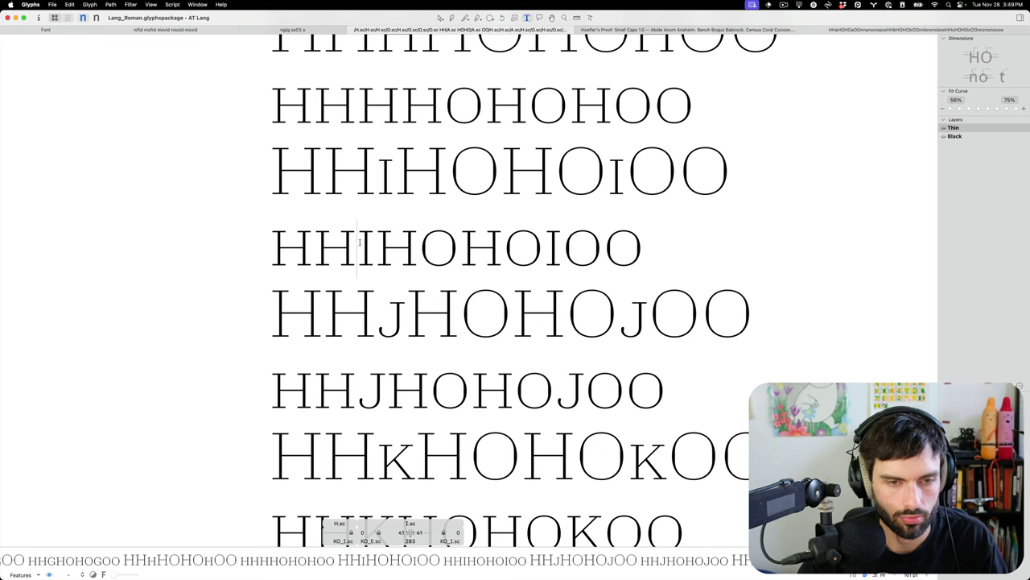
pyautogui.scroll(-1, 367, 258)
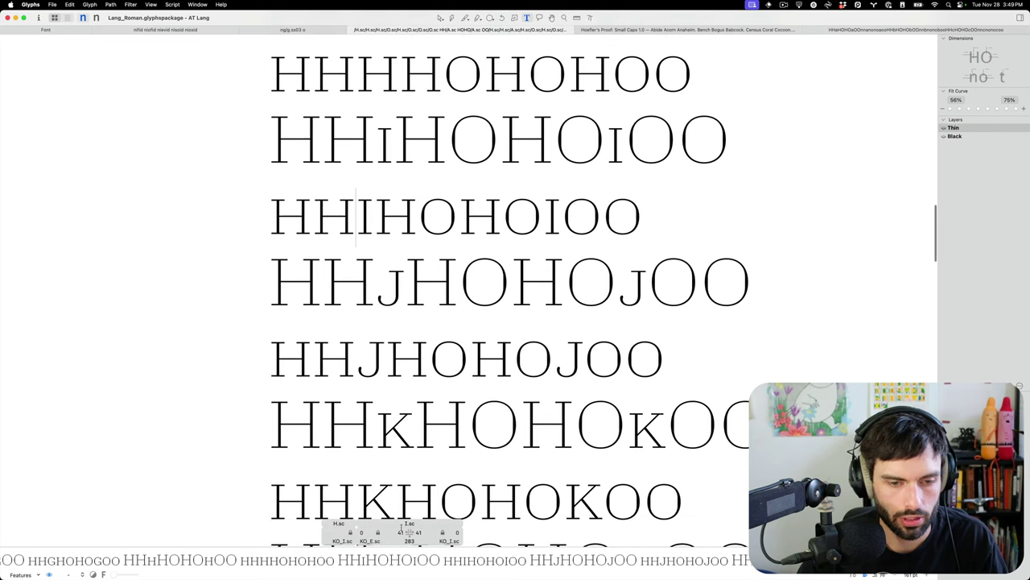
# Set both I.sc sidebearings to =H+4, giving 45 units each and a 291-unit width.
pyautogui.click(400, 532)
pyautogui.write('-44')
pyautogui.write('4')
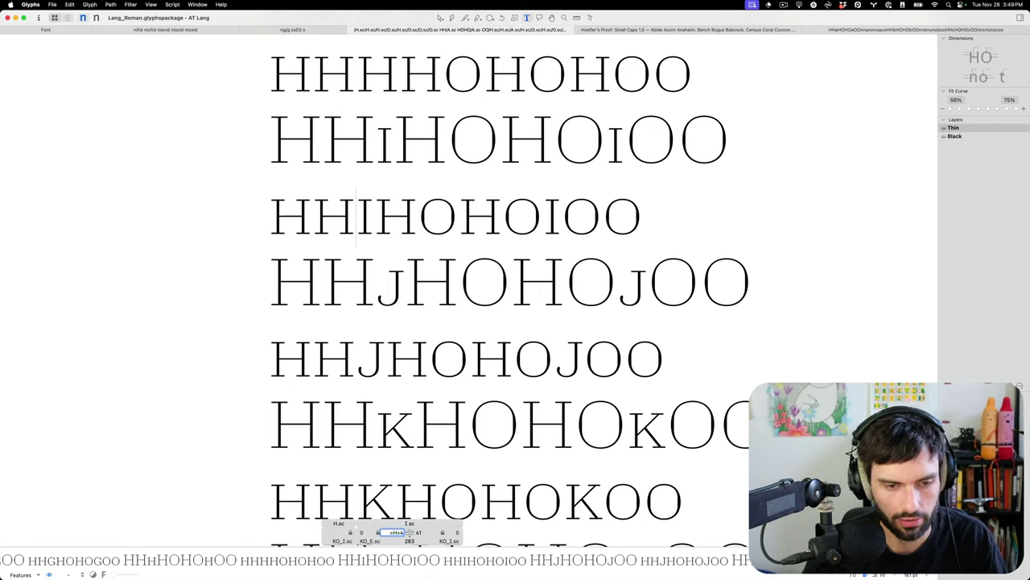
pyautogui.press('Tab')
pyautogui.write('=H+4')
pyautogui.press('Tab')
pyautogui.press('Return')
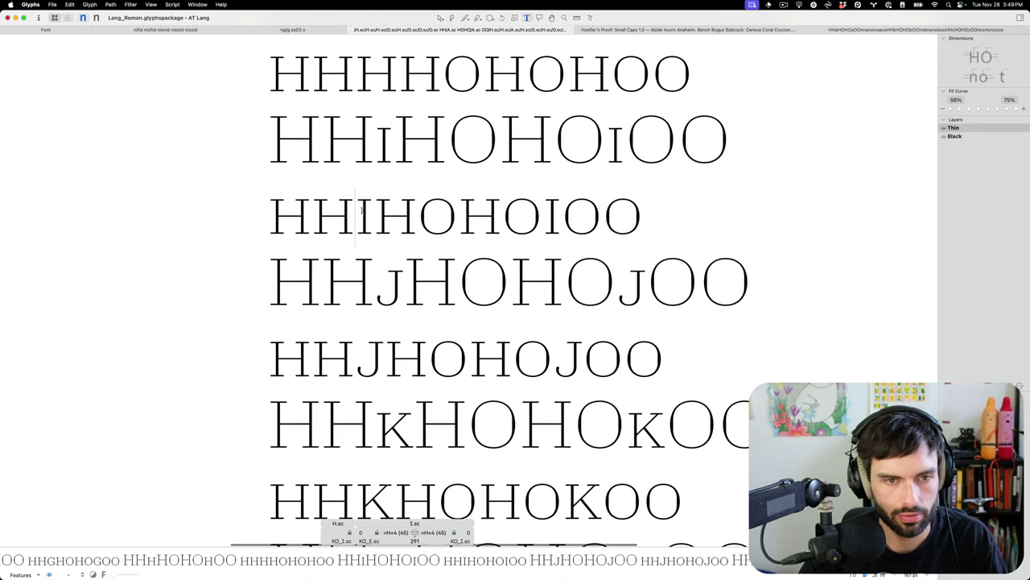
pyautogui.click(394, 532)
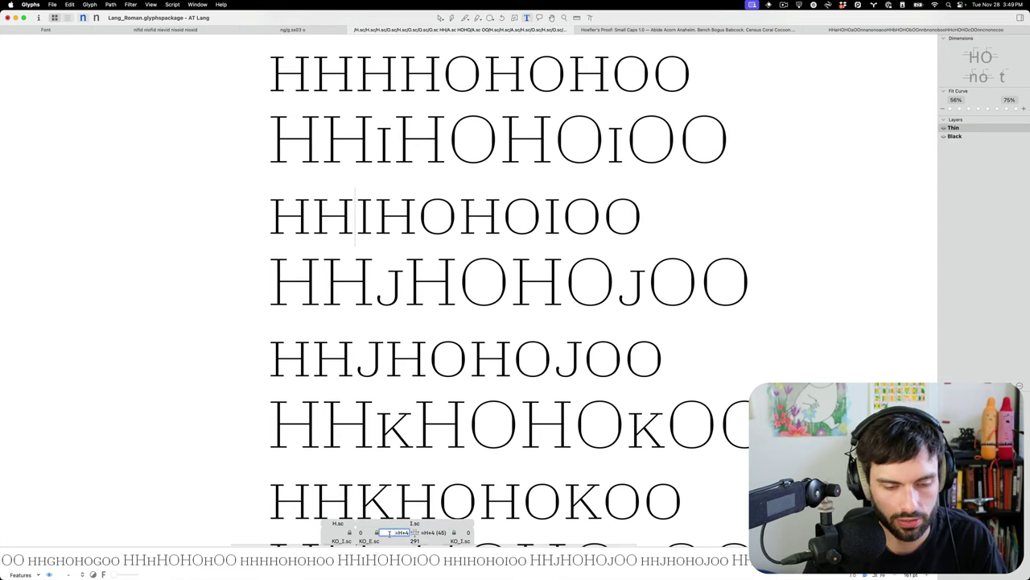
pyautogui.press('Tab')
pyautogui.press('super+a')
pyautogui.click(395, 282)
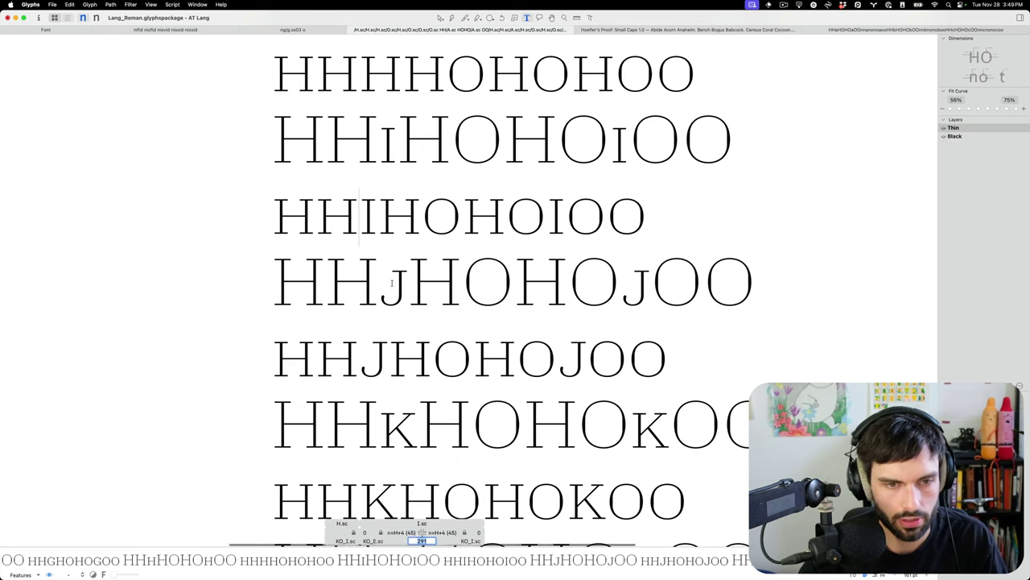
pyautogui.click(376, 217)
# In the Black master, key the small-cap I's left sidebearing to =H+2.
pyautogui.press('super+2')
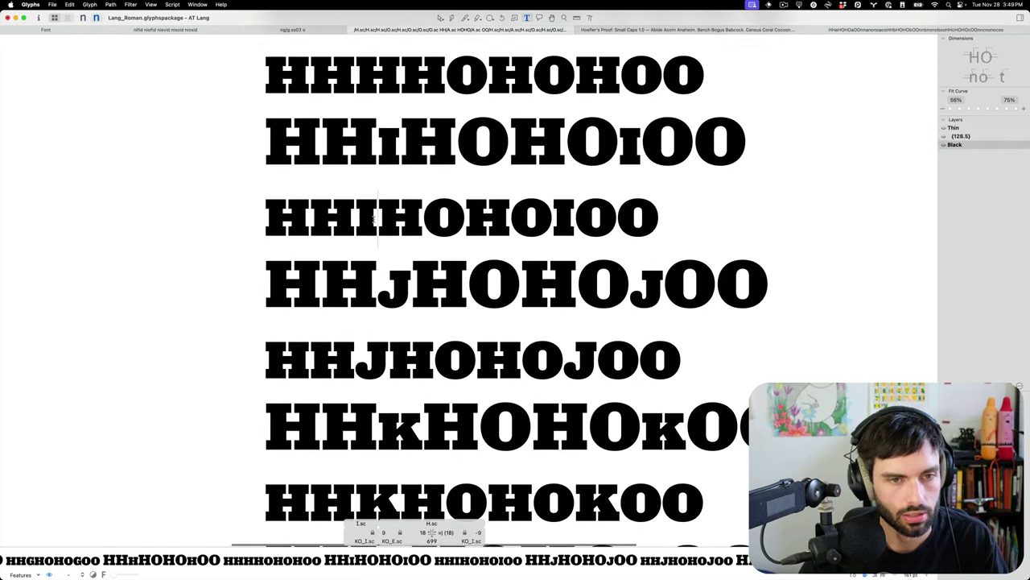
pyautogui.click(360, 217)
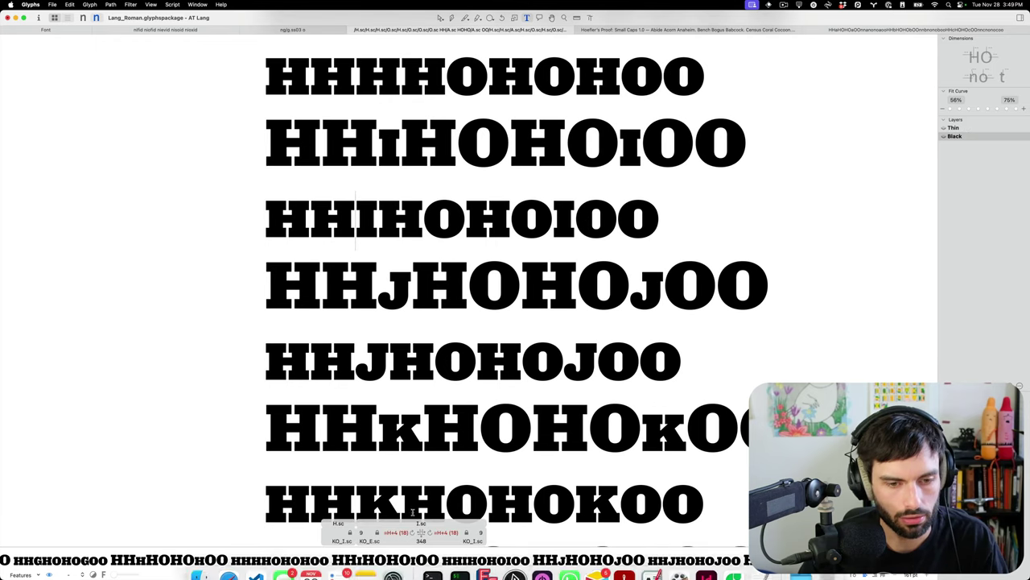
pyautogui.click(394, 533)
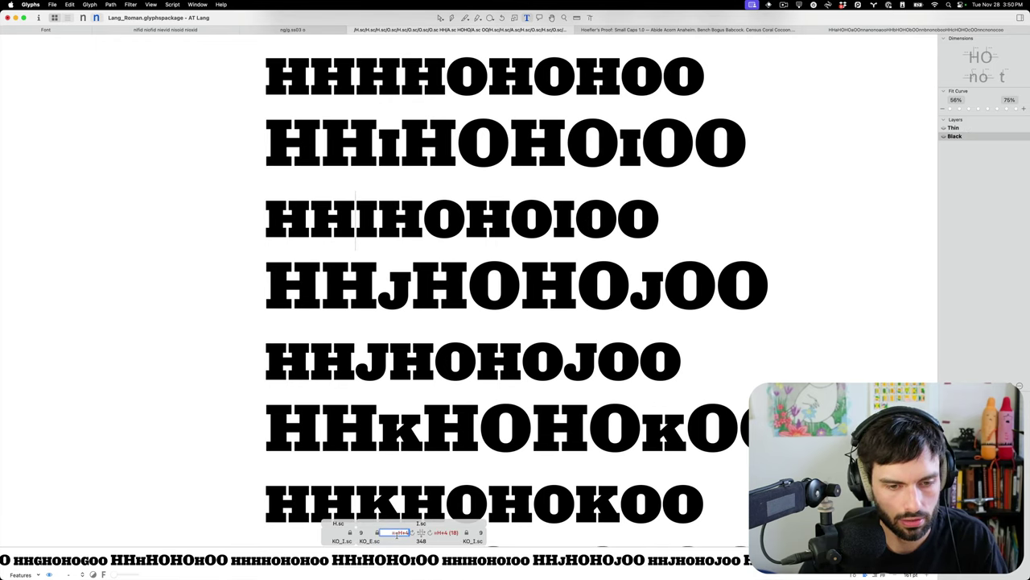
pyautogui.write('=H+2')
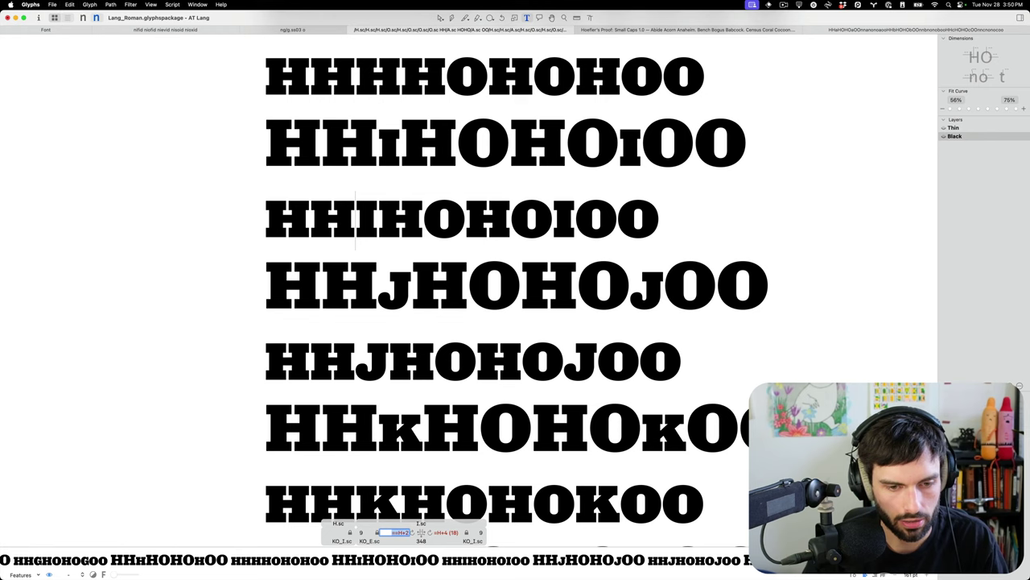
pyautogui.press('Tab')
pyautogui.click(435, 362)
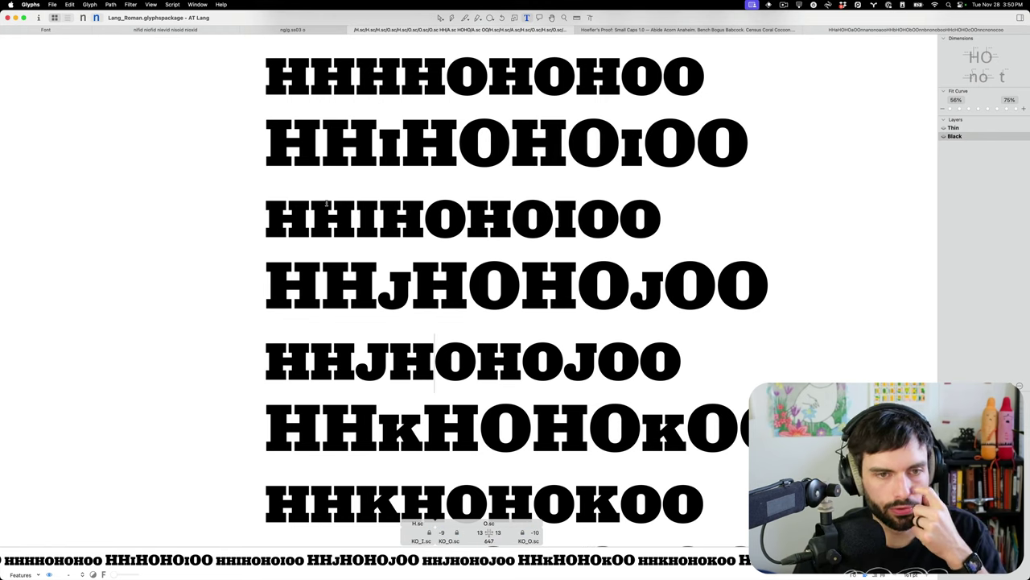
# Back in the Thin master, lower the small-cap J's left sidebearing from 41 to 22.
pyautogui.press('super+1')
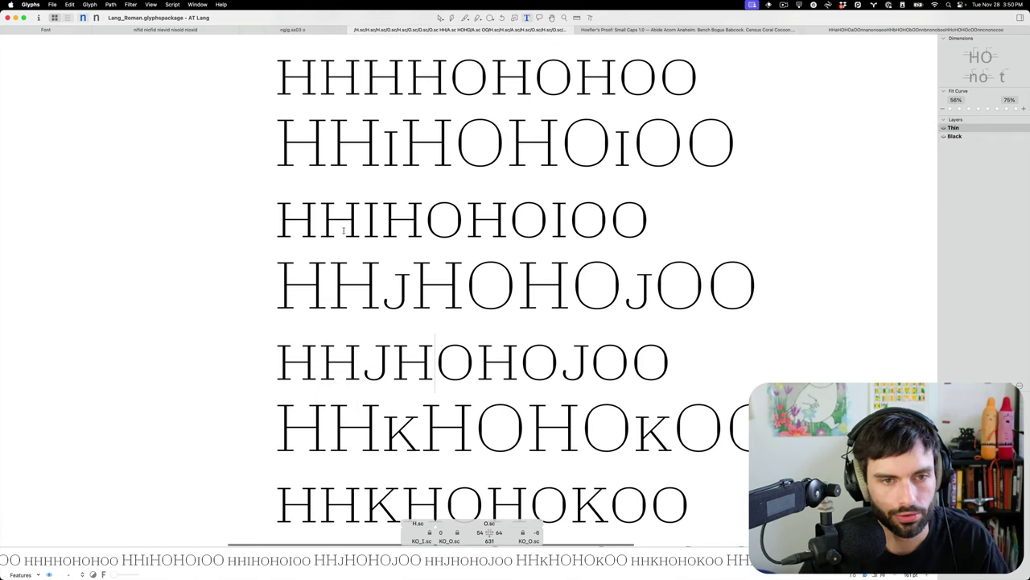
pyautogui.click(367, 209)
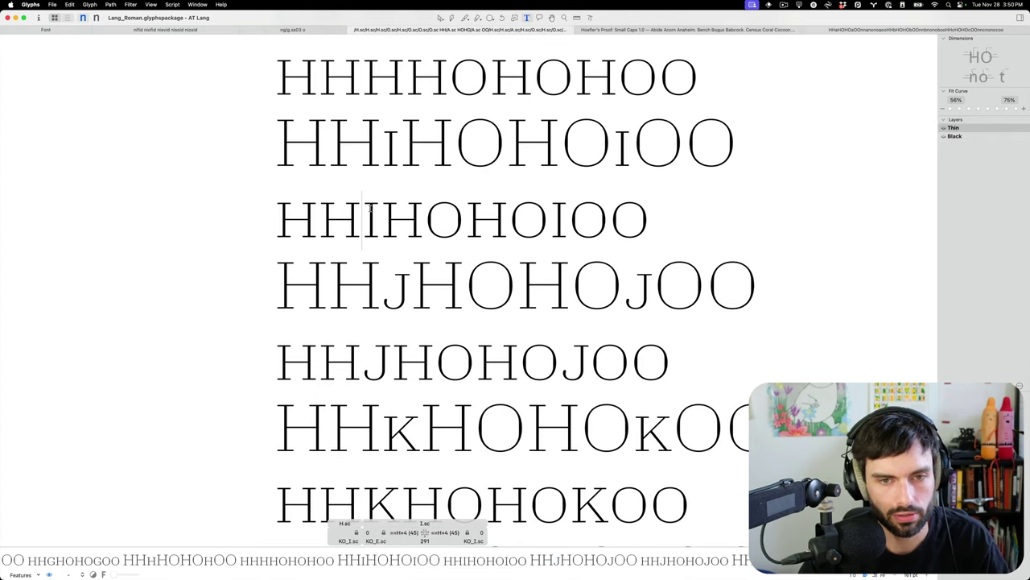
pyautogui.scroll(-1, 393, 278)
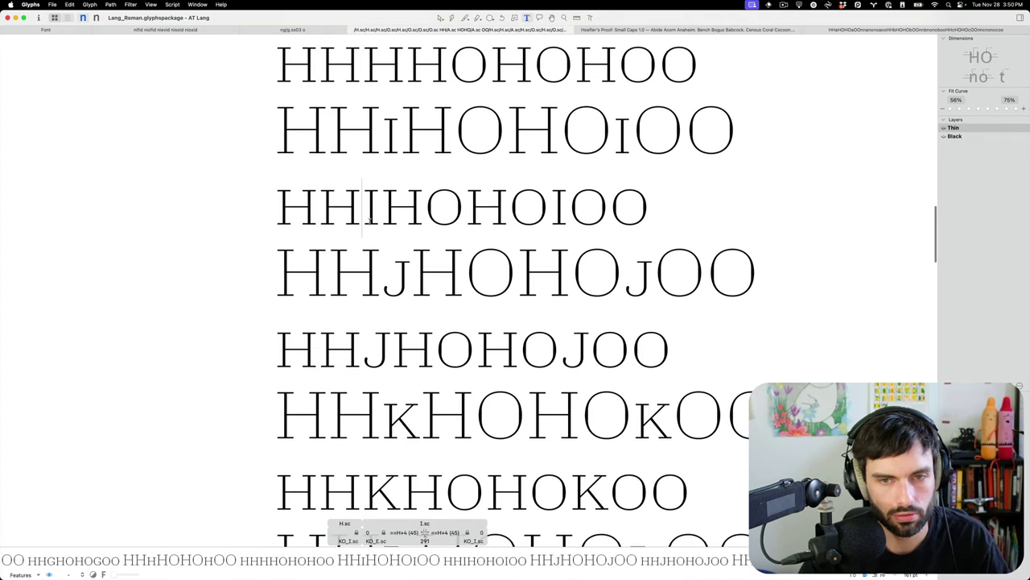
pyautogui.click(384, 271)
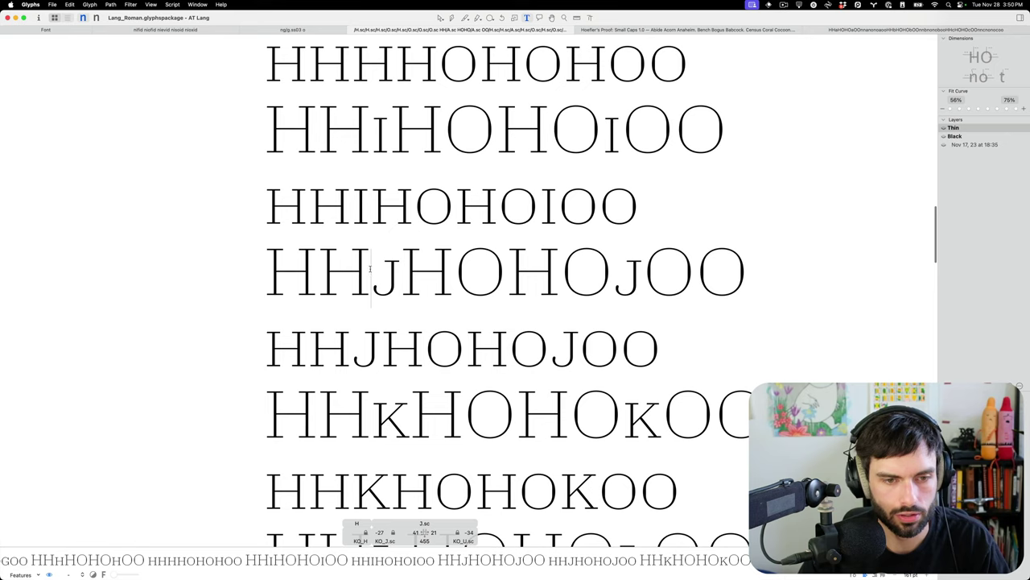
pyautogui.hotkey('ctrl', 'alt', 'Left')
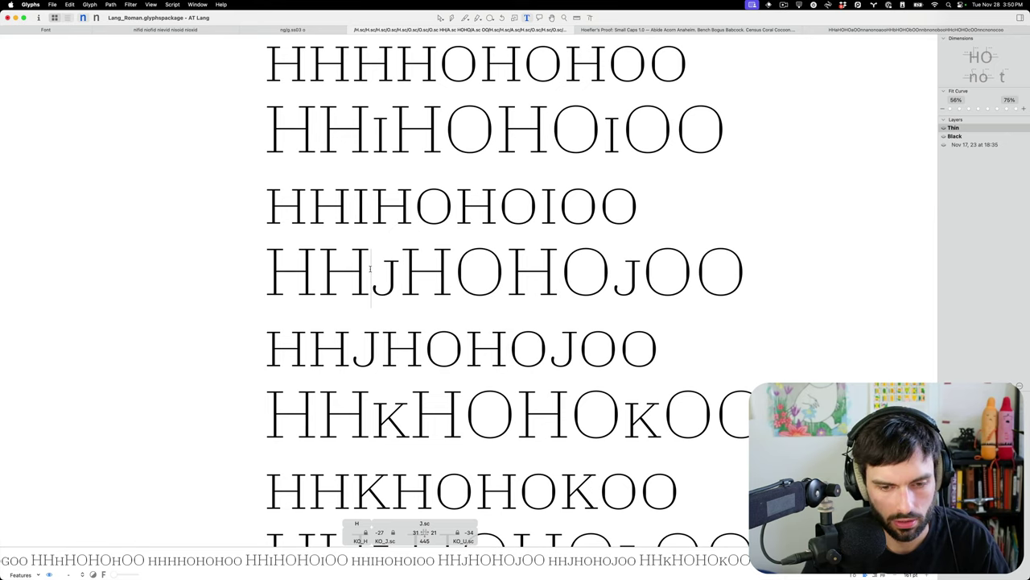
pyautogui.hotkey('ctrl', 'alt', 'Left')
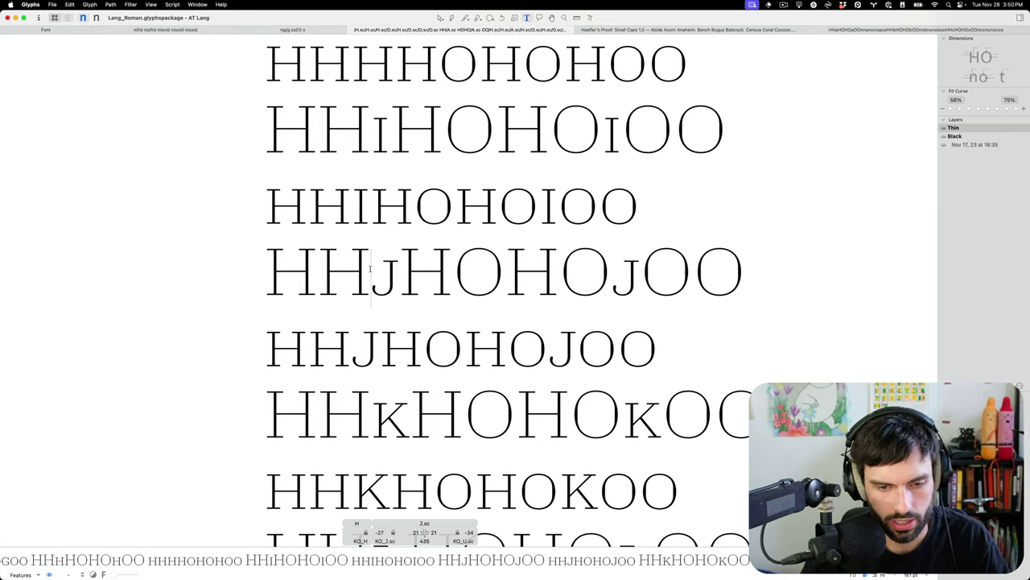
pyautogui.hotkey('ctrl', 'alt', 'Right')
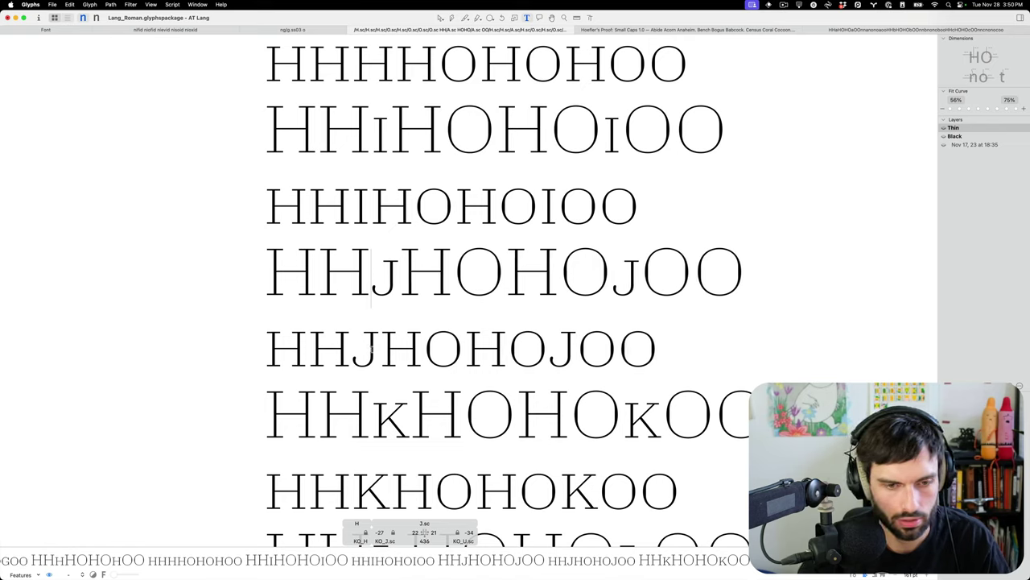
# Add an extra H to the all-small-caps J line so it reads HHJHHOHOJOO.
pyautogui.click(311, 346)
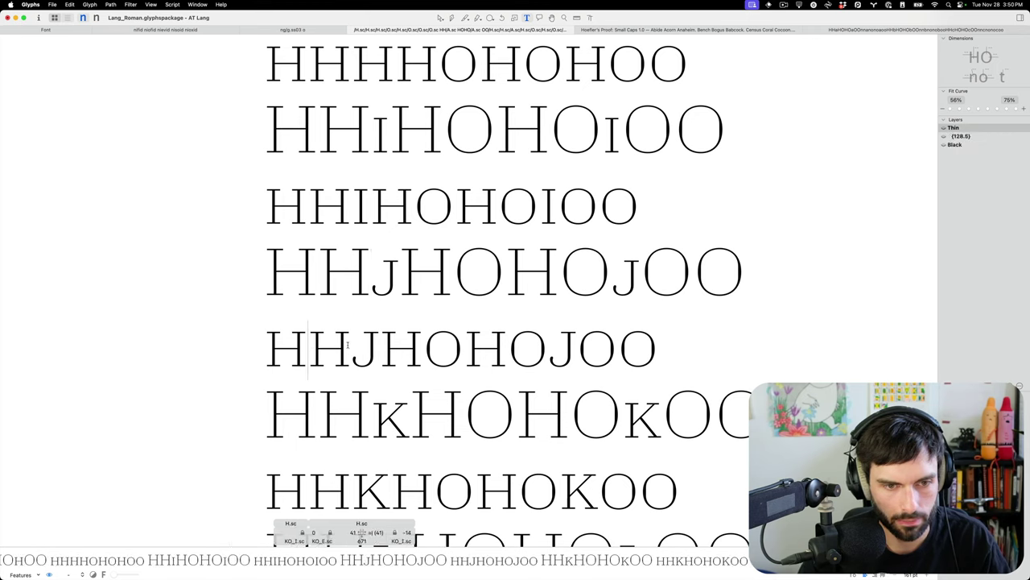
pyautogui.click(348, 345)
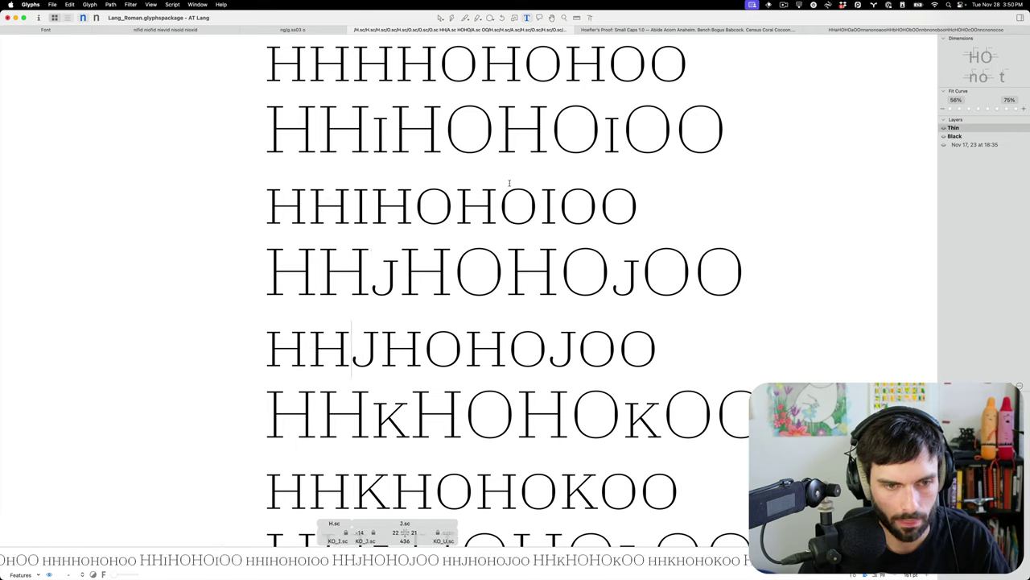
pyautogui.click(430, 350)
pyautogui.hotkey('shift', 'Left')
pyautogui.press('super+c')
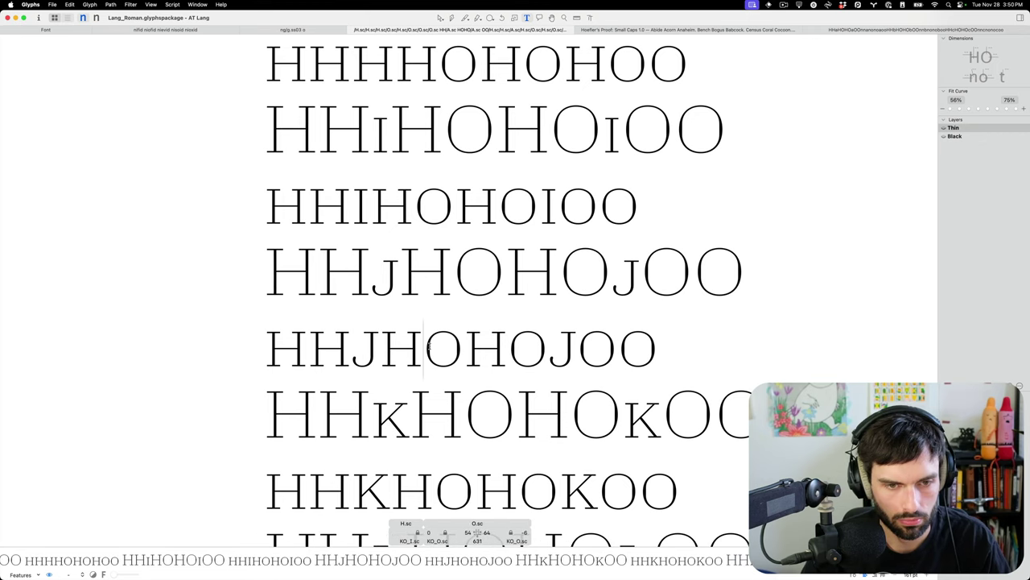
pyautogui.press('Right')
pyautogui.press('super+v')
pyautogui.press('Down')
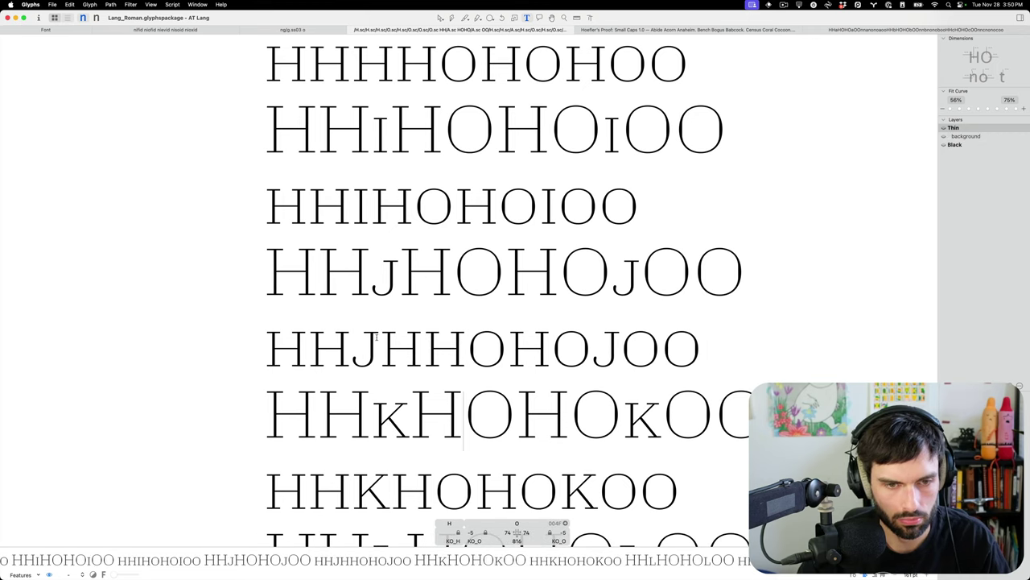
pyautogui.click(351, 338)
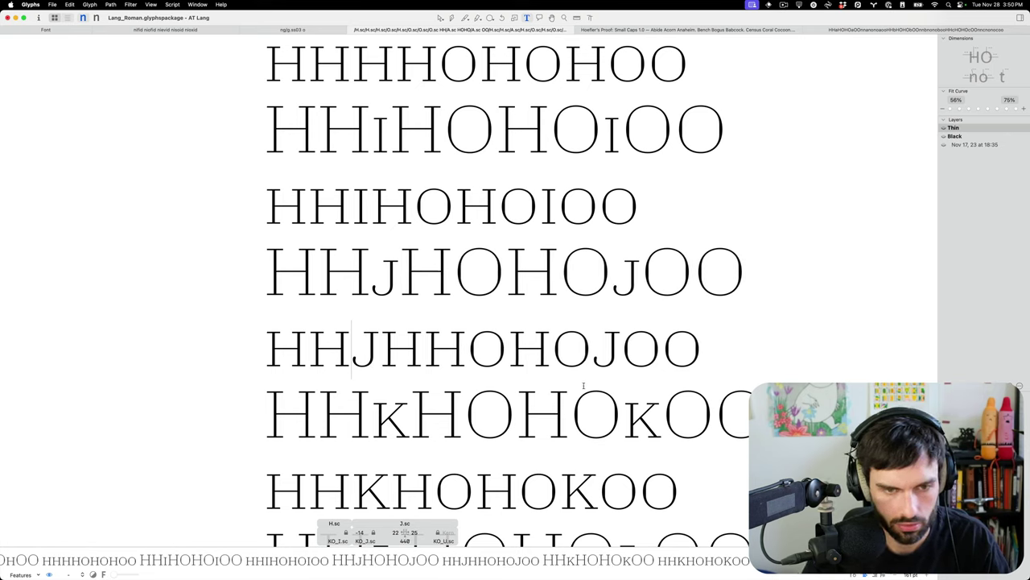
pyautogui.write(';')
pyautogui.press('BackSpace')
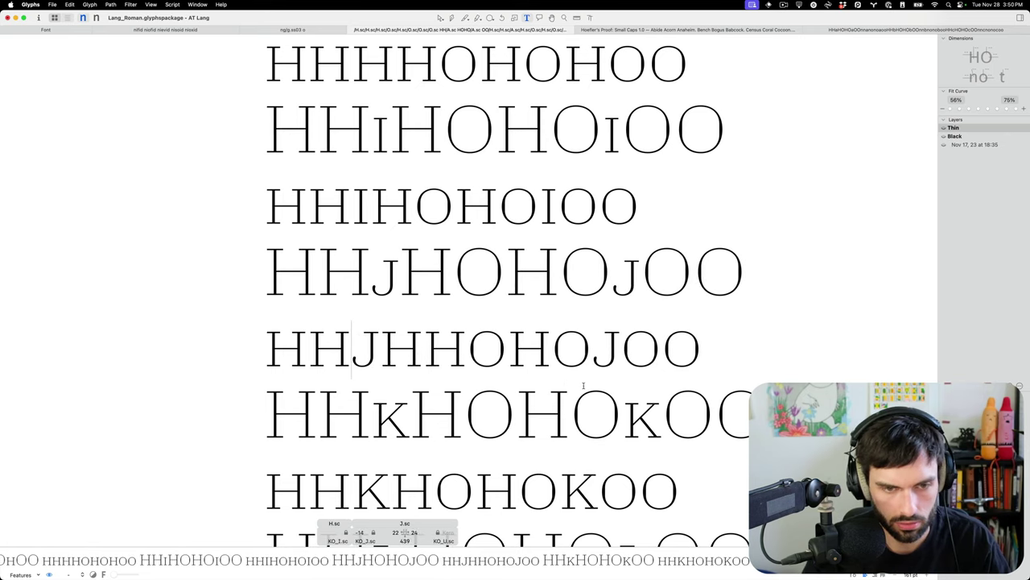
# Link the small-cap K's left sidebearing to H.sc, giving 41 units.
pyautogui.scroll(-3, 384, 457)
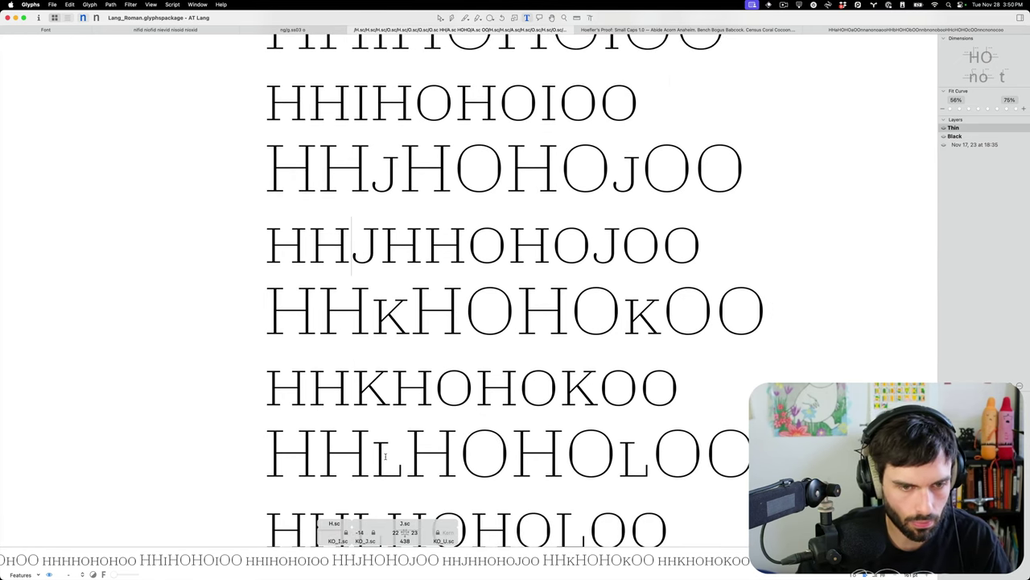
pyautogui.press('Down')
pyautogui.press('Down')
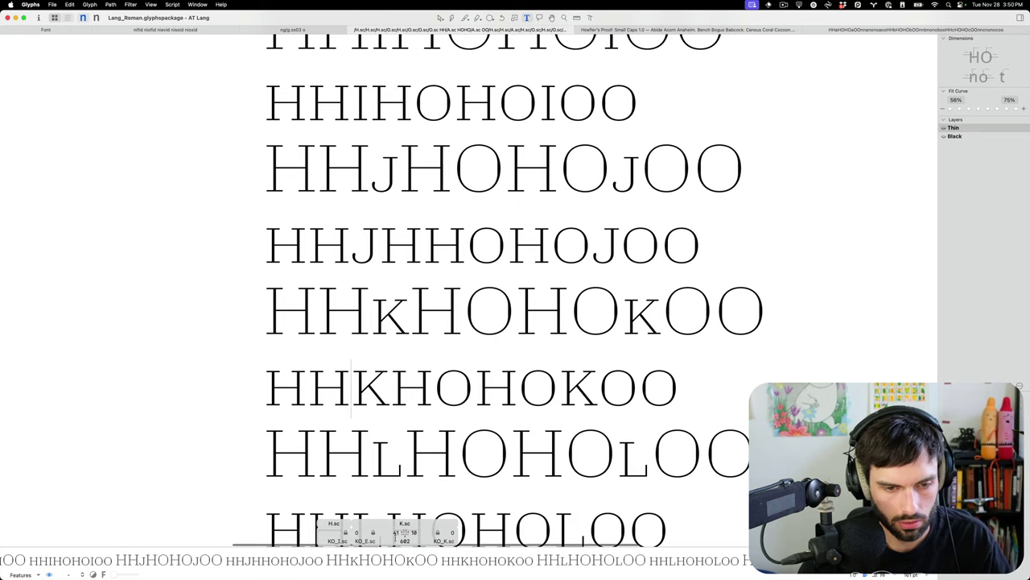
pyautogui.click(386, 532)
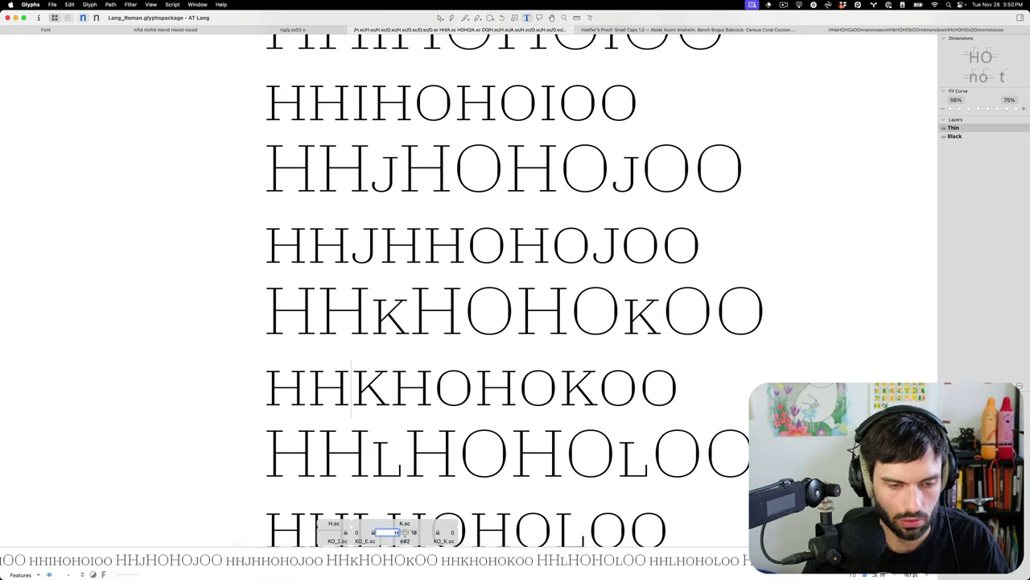
pyautogui.write('H.sc')
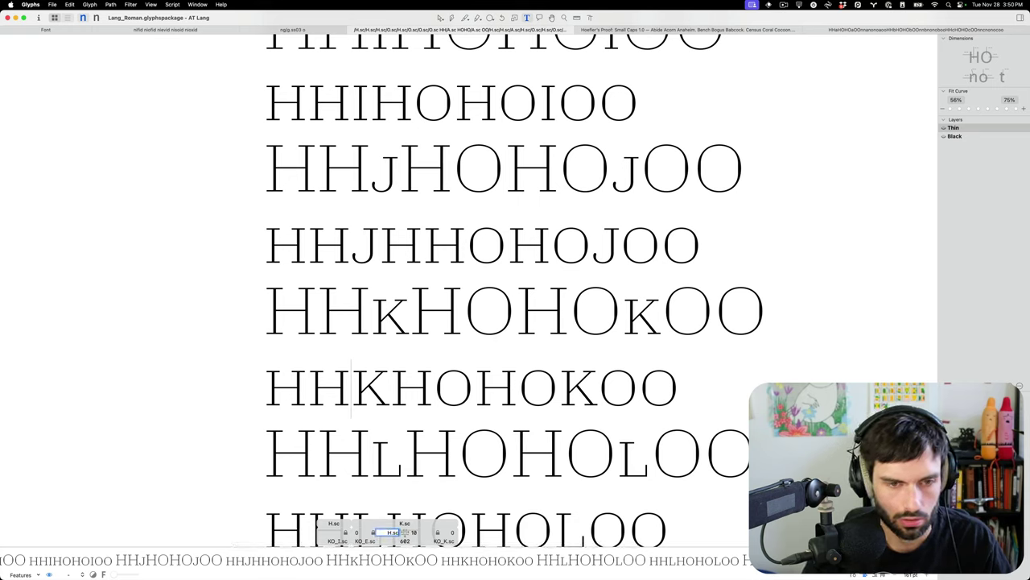
pyautogui.press('Tab')
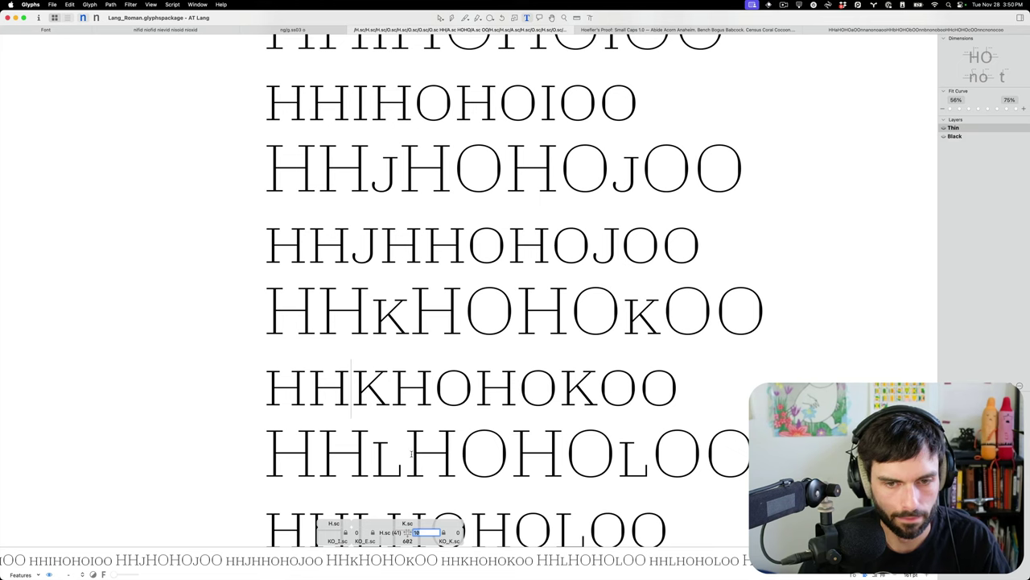
# Recheck the K's H.sc-linked left sidebearing and move on through the L and M lines.
pyautogui.scroll(-3, 335, 405)
pyautogui.press('Down')
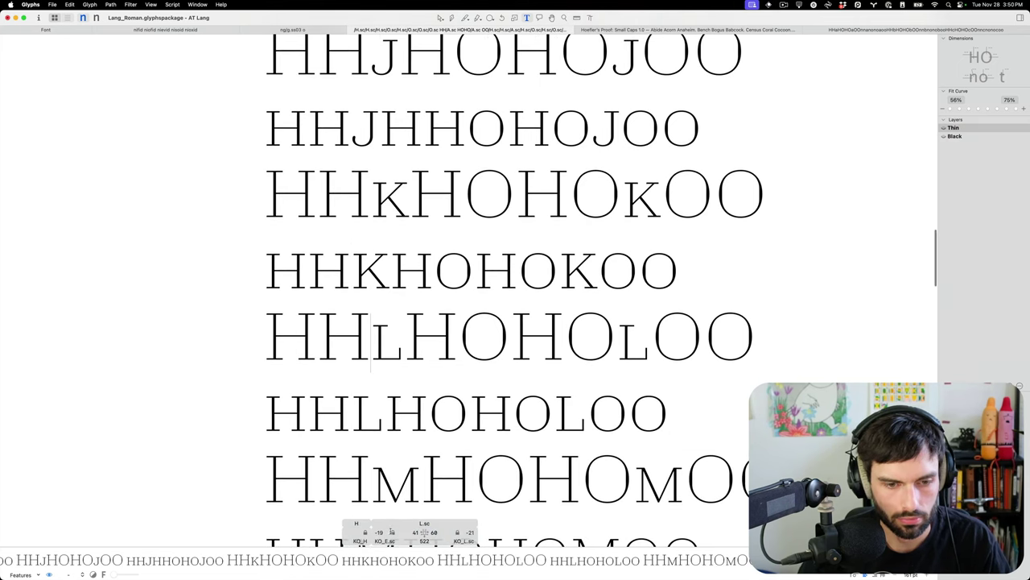
pyautogui.press('Up')
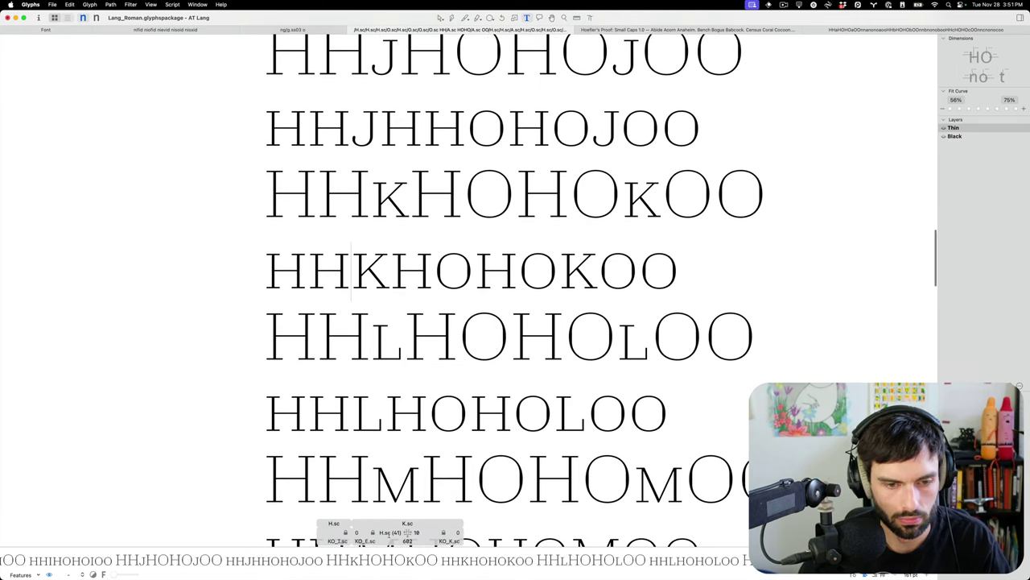
pyautogui.click(384, 533)
pyautogui.press('Down')
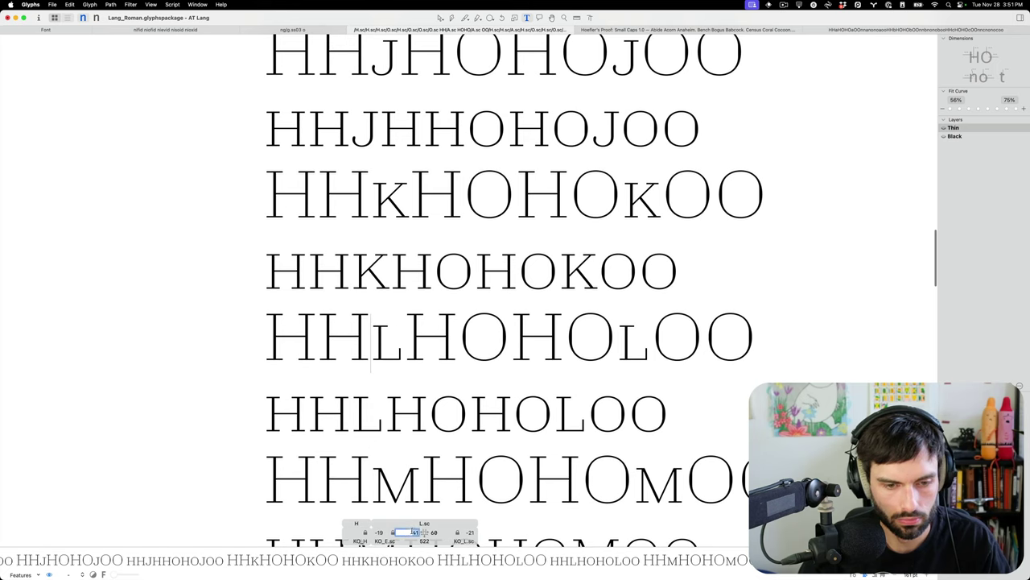
pyautogui.press('Down')
pyautogui.press('Down')
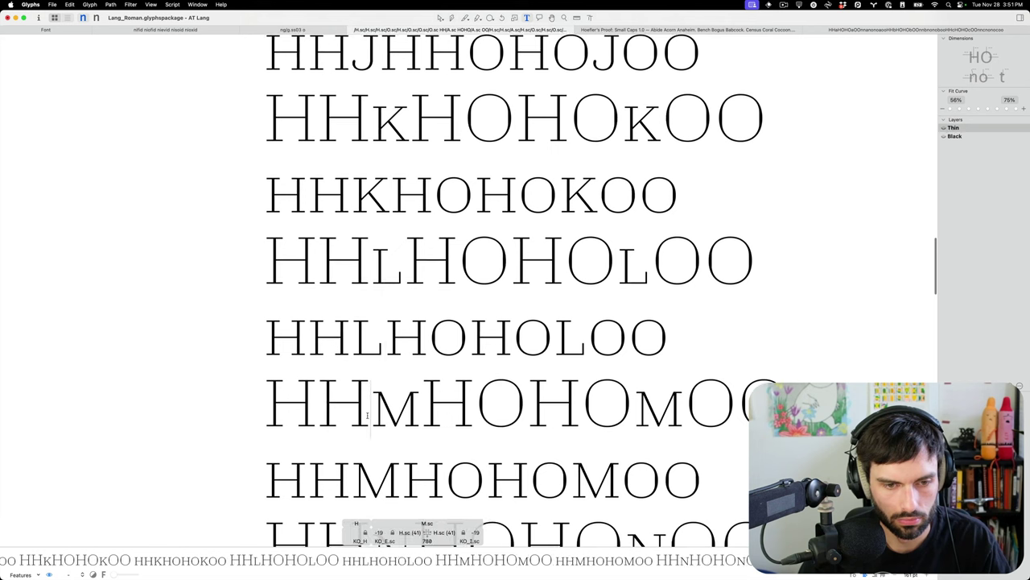
pyautogui.scroll(-5, 405, 503)
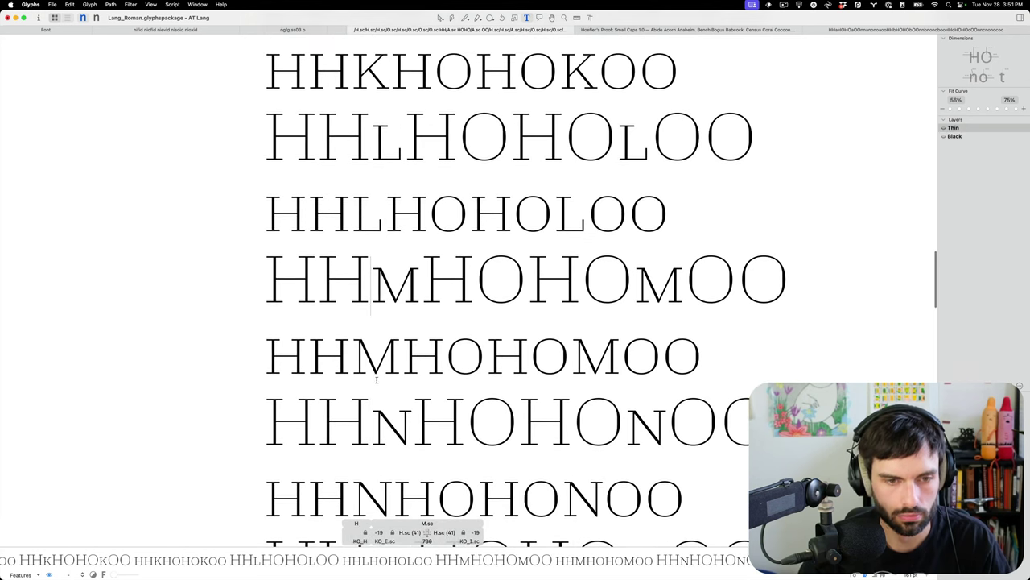
# Raise the small-cap N's right sidebearing in HHnHOHOnOO from 17 to 35, widening it to 663.
pyautogui.click(360, 317)
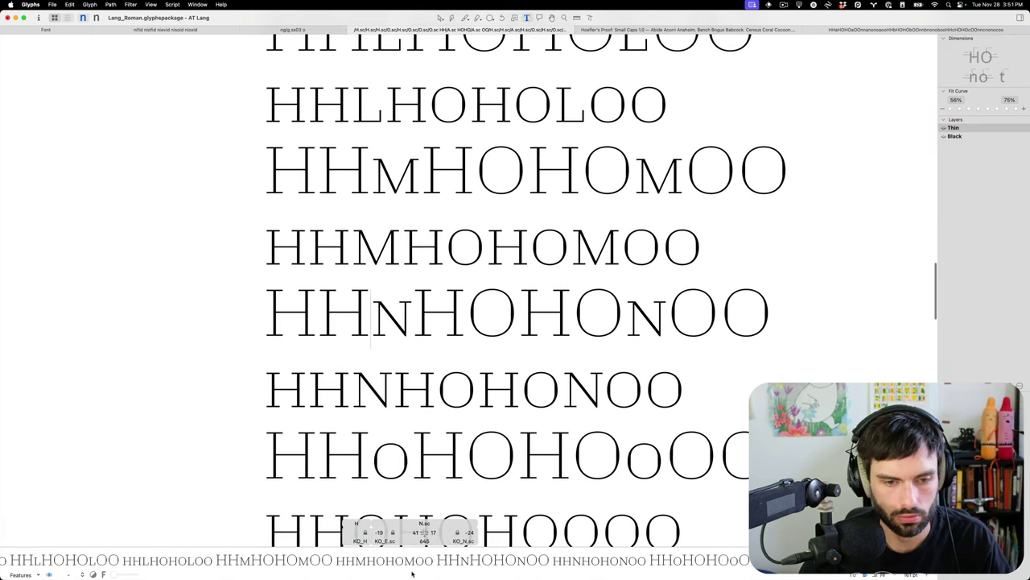
pyautogui.click(433, 533)
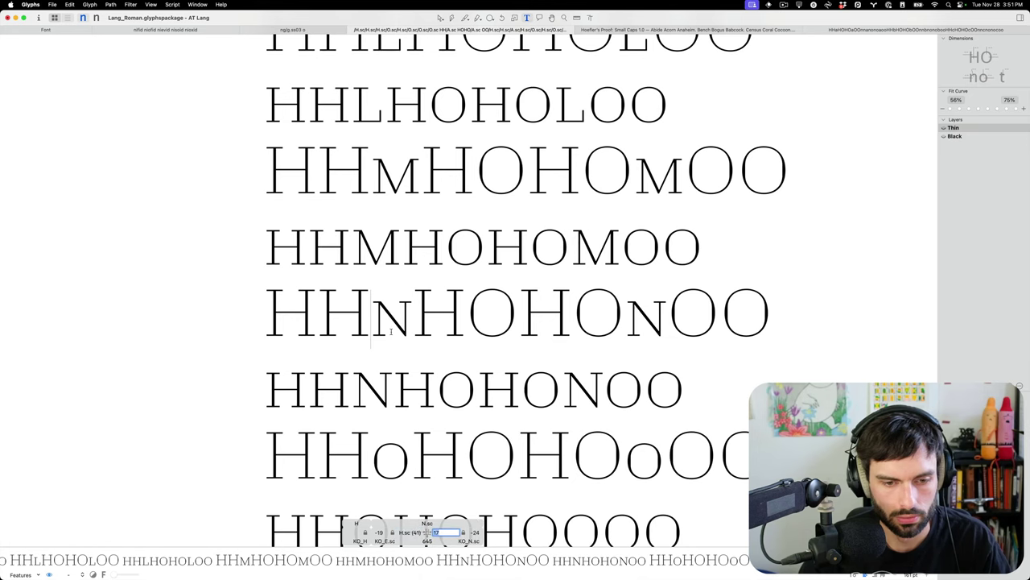
pyautogui.press('Return')
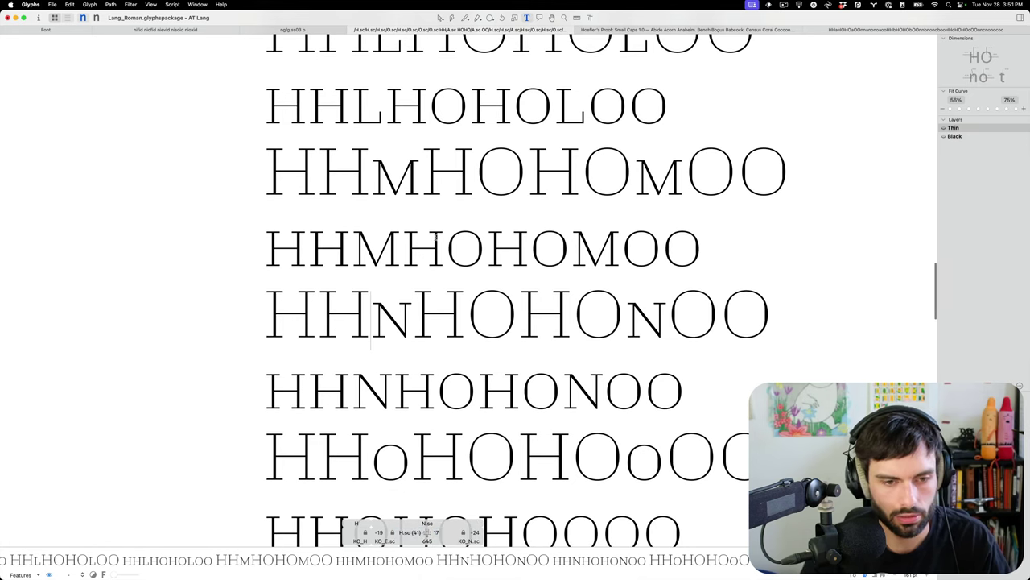
pyautogui.hotkey('ctrl', 'alt', 'Right')
pyautogui.hotkey('ctrl', 'alt', 'Right')
pyautogui.hotkey('ctrl', 'alt', 'Right')
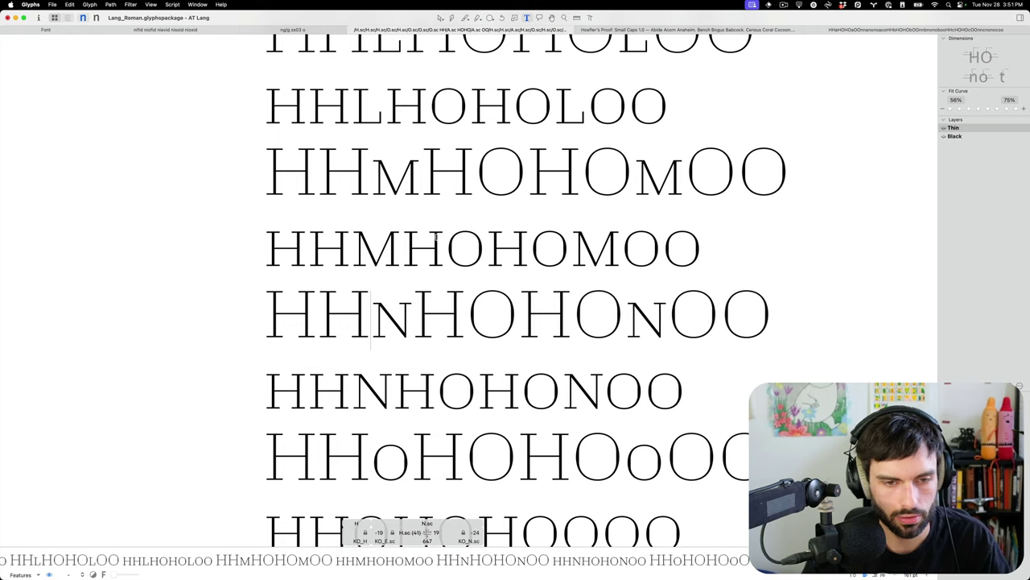
pyautogui.hotkey('ctrl', 'alt', 'Right')
pyautogui.hotkey('ctrl', 'alt', 'Right')
pyautogui.hotkey('ctrl', 'alt', 'Right')
pyautogui.hotkey('ctrl', 'alt', 'Right')
pyautogui.hotkey('ctrl', 'alt', 'Right')
pyautogui.hotkey('ctrl', 'alt', 'Right')
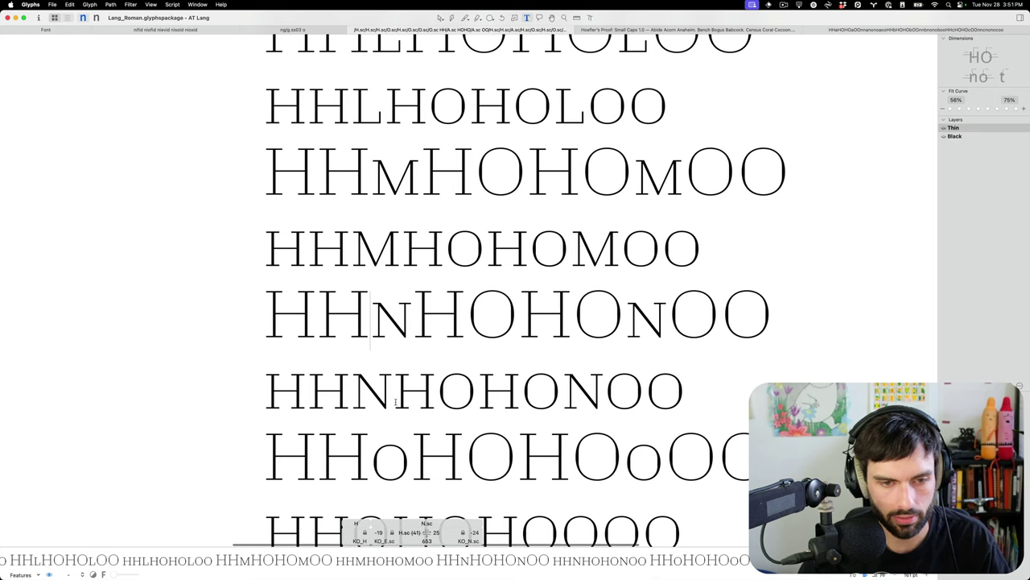
pyautogui.hscroll(1, 391, 411)
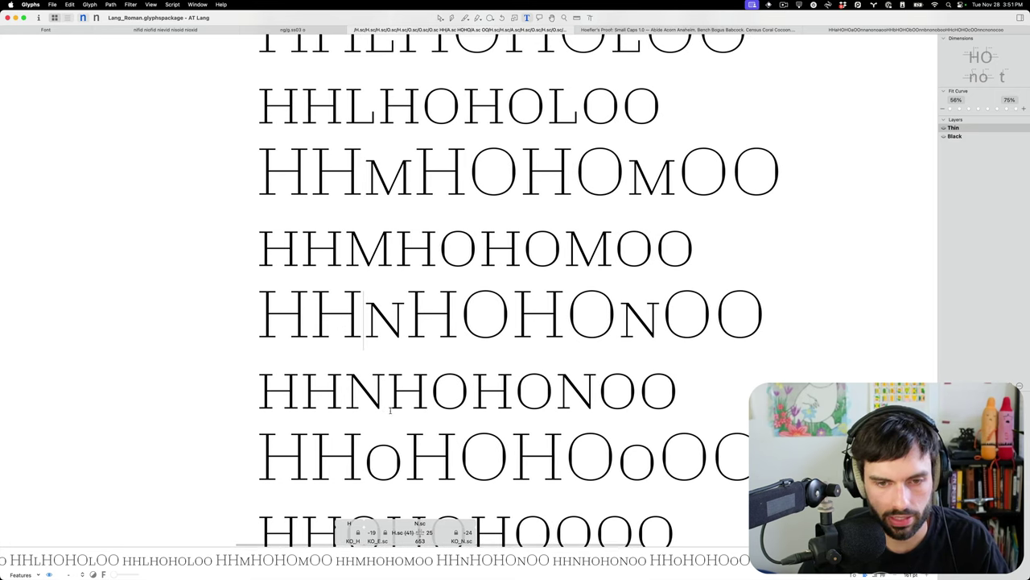
pyautogui.hotkey('ctrl', 'alt', 'Right')
pyautogui.hotkey('ctrl', 'alt', 'Right')
pyautogui.hotkey('ctrl', 'alt', 'Right')
pyautogui.hotkey('ctrl', 'alt', 'Right')
pyautogui.hotkey('ctrl', 'alt', 'Right')
pyautogui.hotkey('ctrl', 'alt', 'Right')
pyautogui.hotkey('ctrl', 'alt', 'Right')
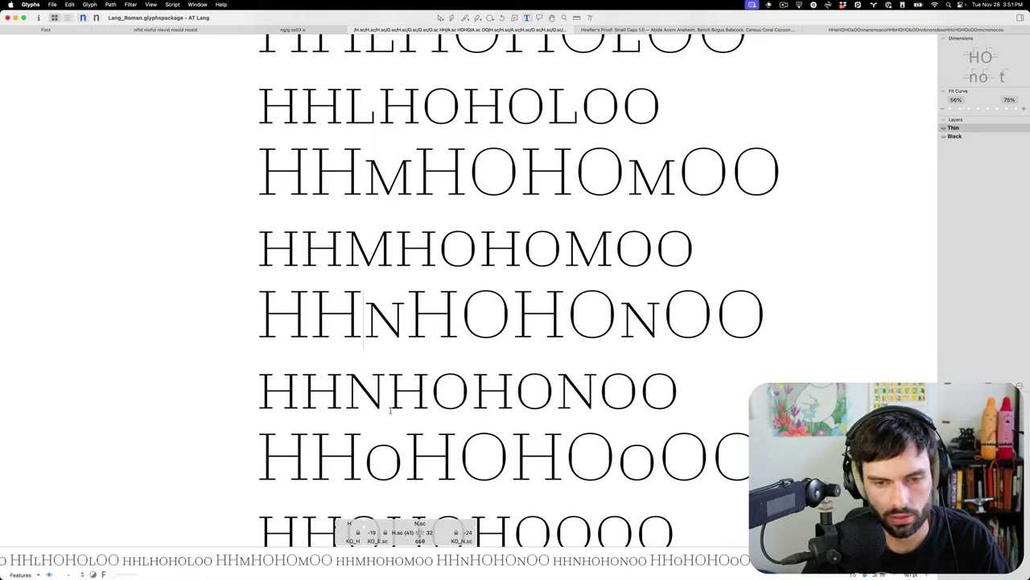
pyautogui.hotkey('ctrl', 'alt', 'Right')
pyautogui.hotkey('ctrl', 'alt', 'Right')
pyautogui.hotkey('ctrl', 'alt', 'Right')
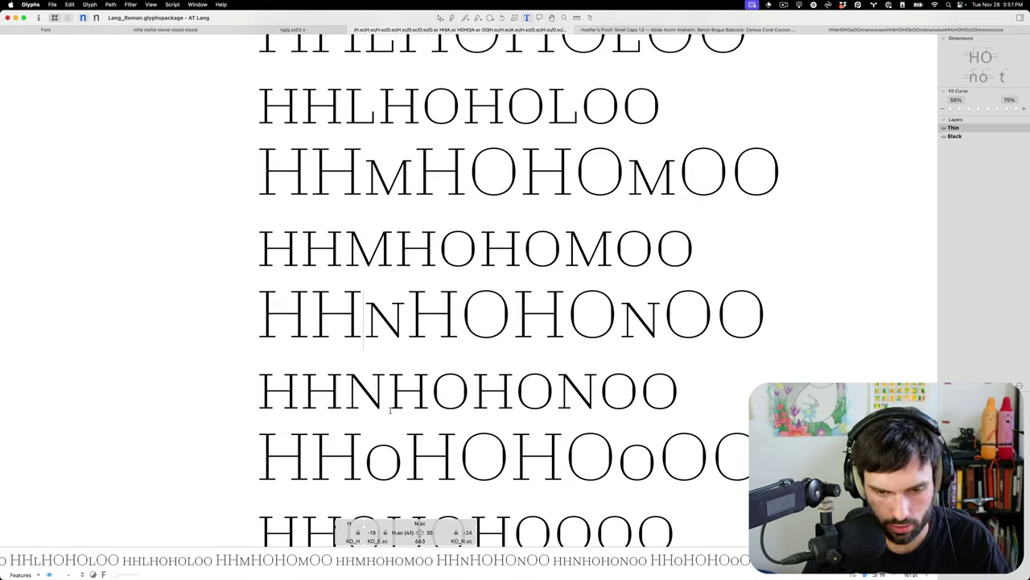
pyautogui.hotkey('ctrl', 'alt', 'Left')
pyautogui.hotkey('ctrl', 'alt', 'Right')
# Compare the small-cap O and H spacing against the capital O and H test lines.
pyautogui.click(639, 404)
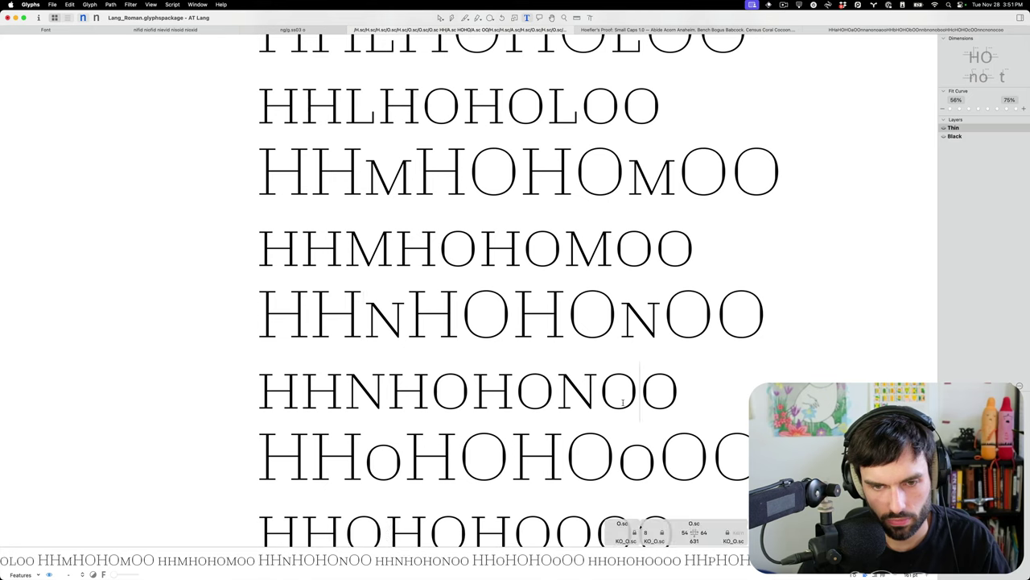
pyautogui.hscroll(2, 624, 402)
pyautogui.press('Down')
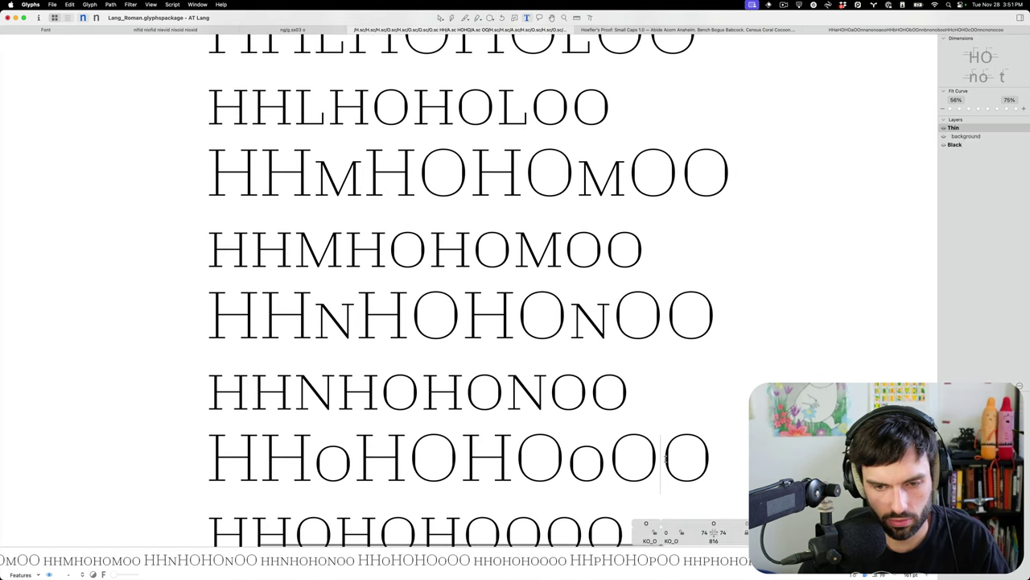
pyautogui.click(460, 459)
pyautogui.hscroll(1, 465, 459)
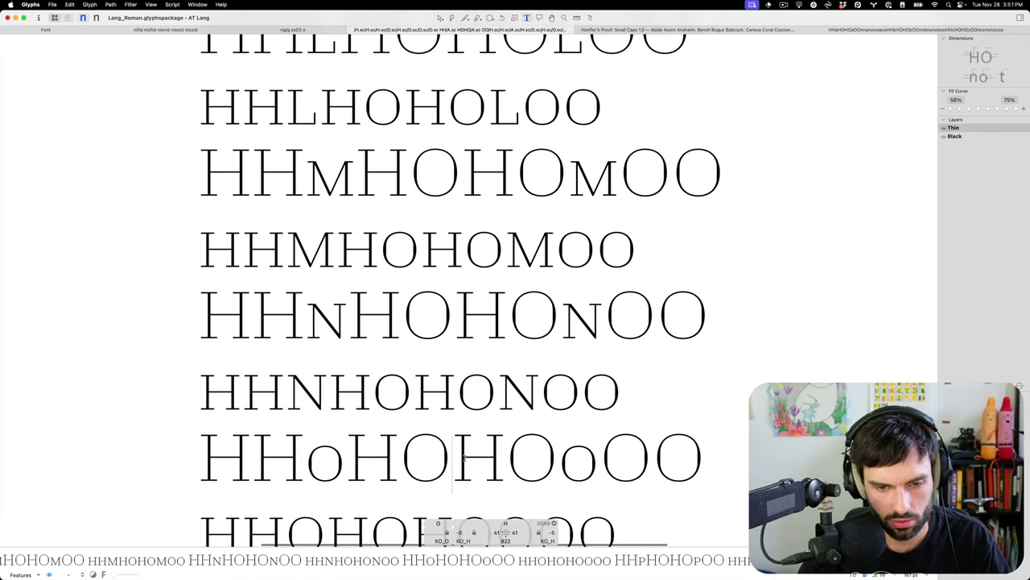
pyautogui.click(652, 456)
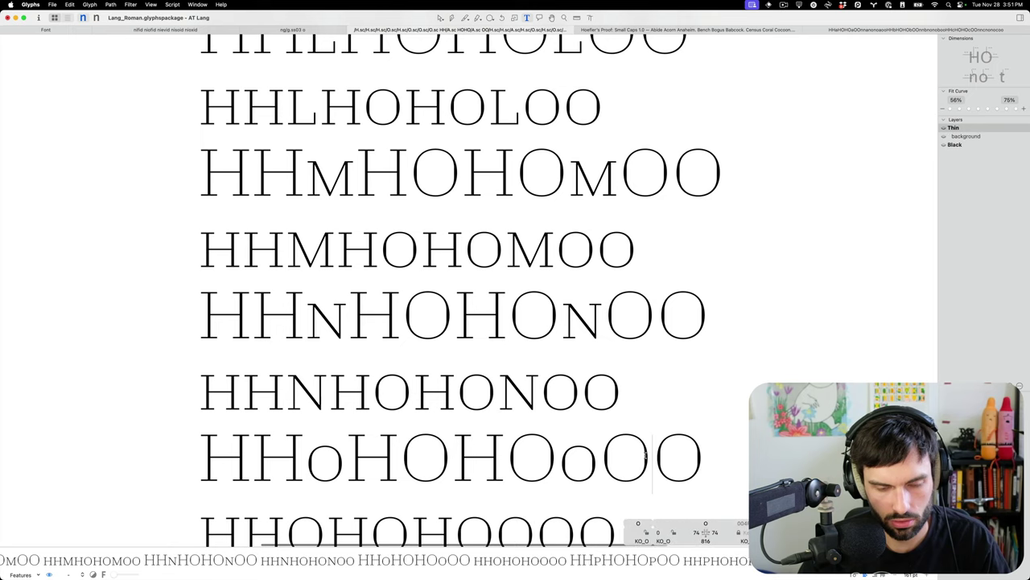
pyautogui.click(460, 451)
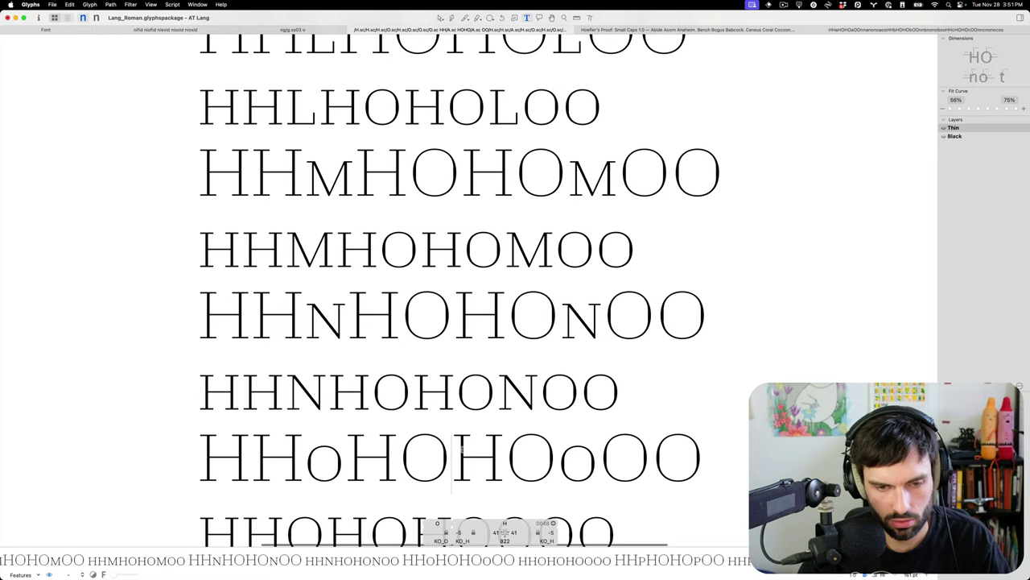
pyautogui.click(419, 388)
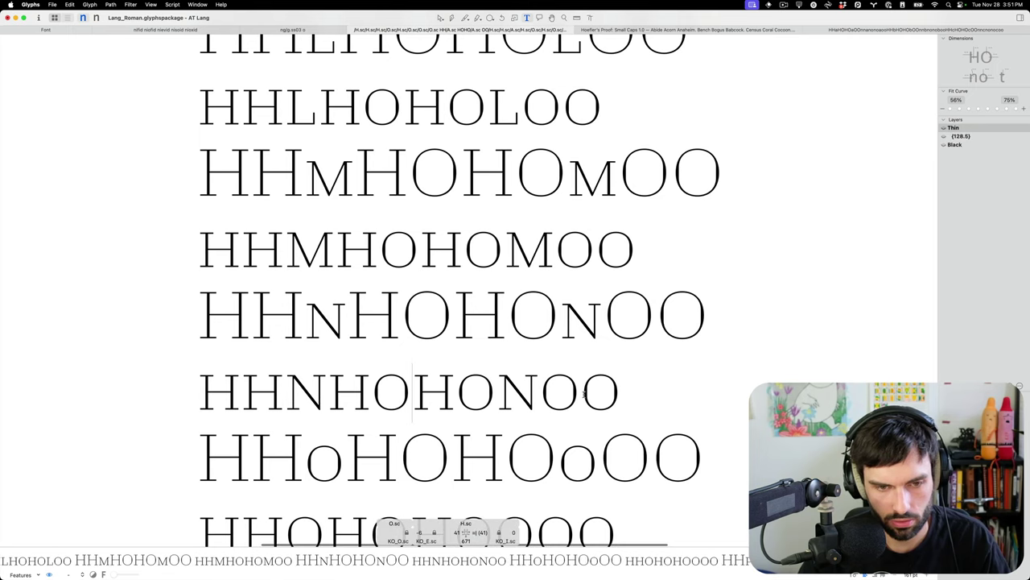
pyautogui.click(582, 393)
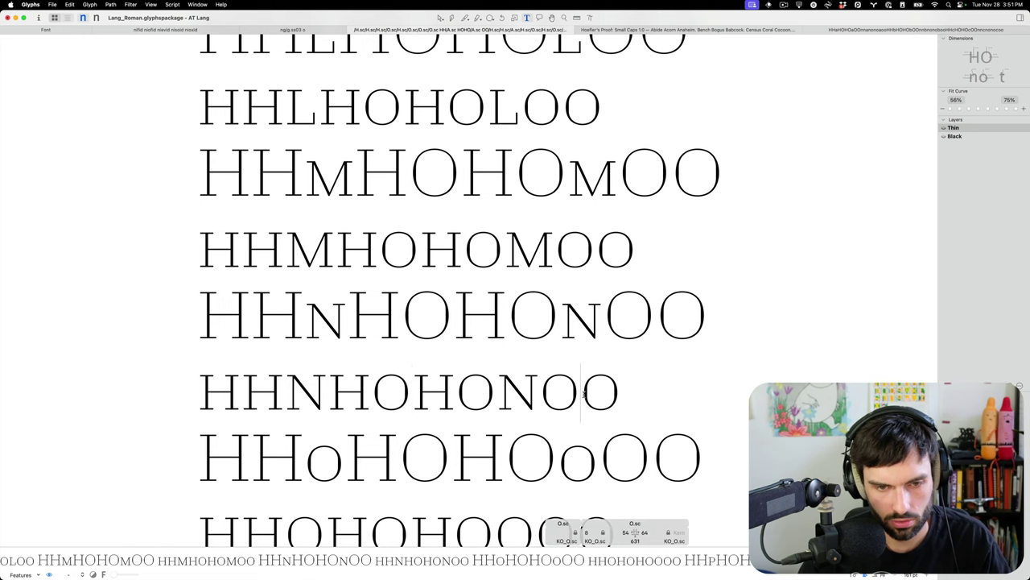
pyautogui.hscroll(1, 610, 441)
pyautogui.scroll(-3, 673, 415)
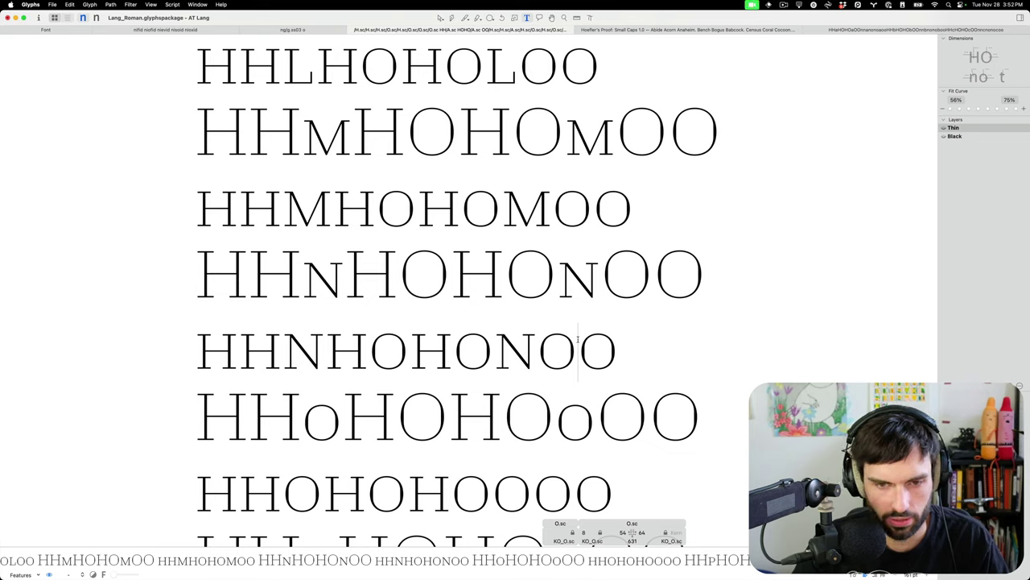
# Widen the small-cap O slightly on both sidebearings.
pyautogui.hotkey('ctrl', 'alt', 'Right')
pyautogui.hotkey('ctrl', 'alt', 'Right')
pyautogui.hotkey('ctrl', 'alt', 'Right')
pyautogui.press('ctrl+super+Right')
pyautogui.press('ctrl+super+Right')
pyautogui.press('ctrl+super+Right')
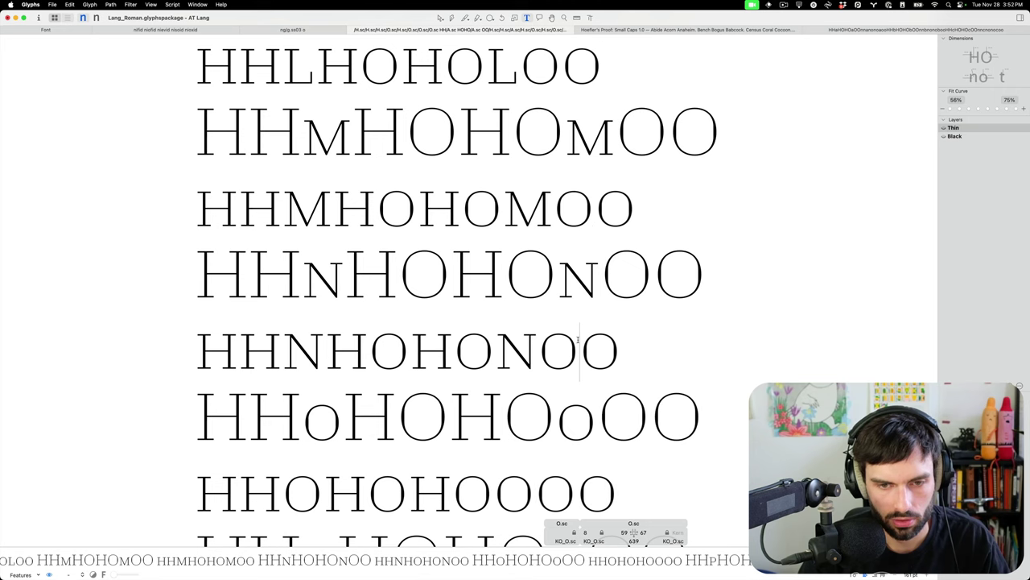
pyautogui.press('Down')
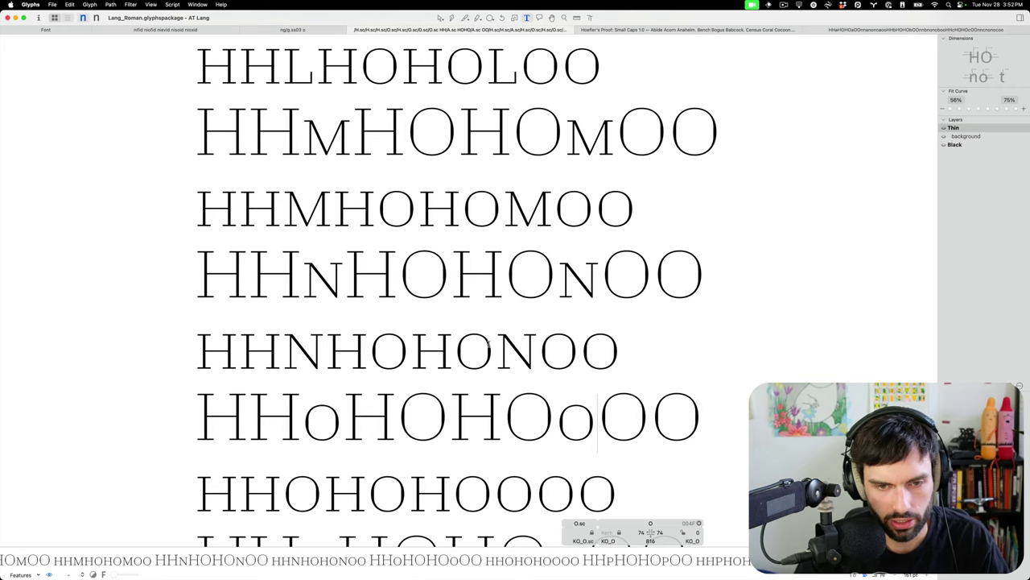
# Settle the small-cap N's right sidebearing at 34, making it 662 wide.
pyautogui.click(489, 345)
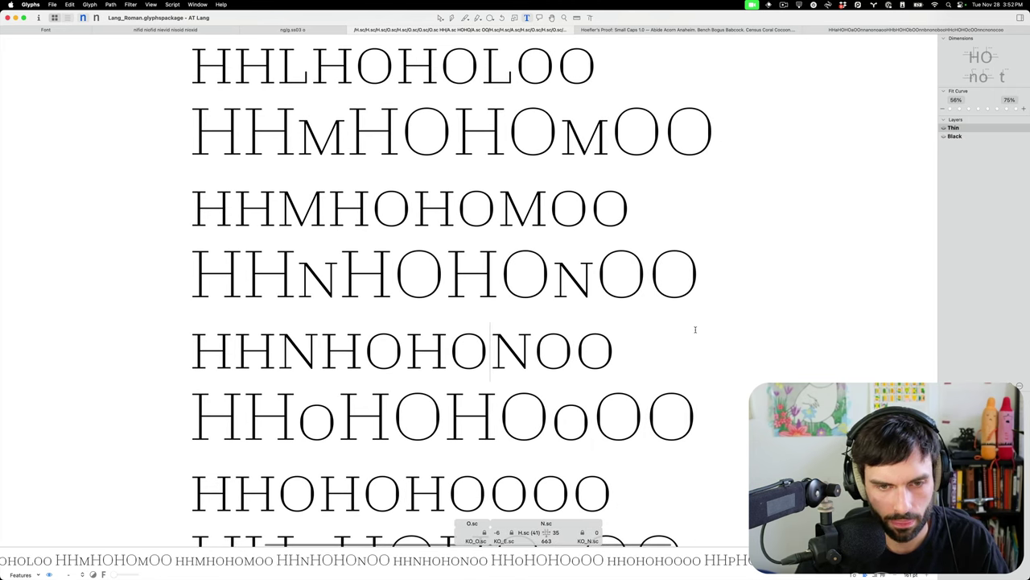
pyautogui.press('ctrl+super+Left')
pyautogui.press('ctrl+super+Left')
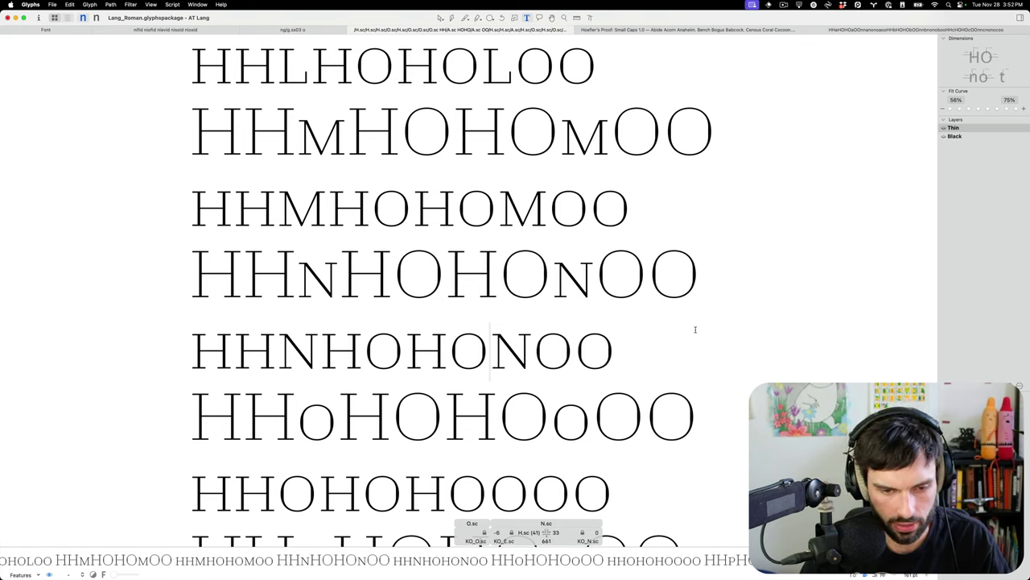
pyautogui.press('ctrl+super+Right')
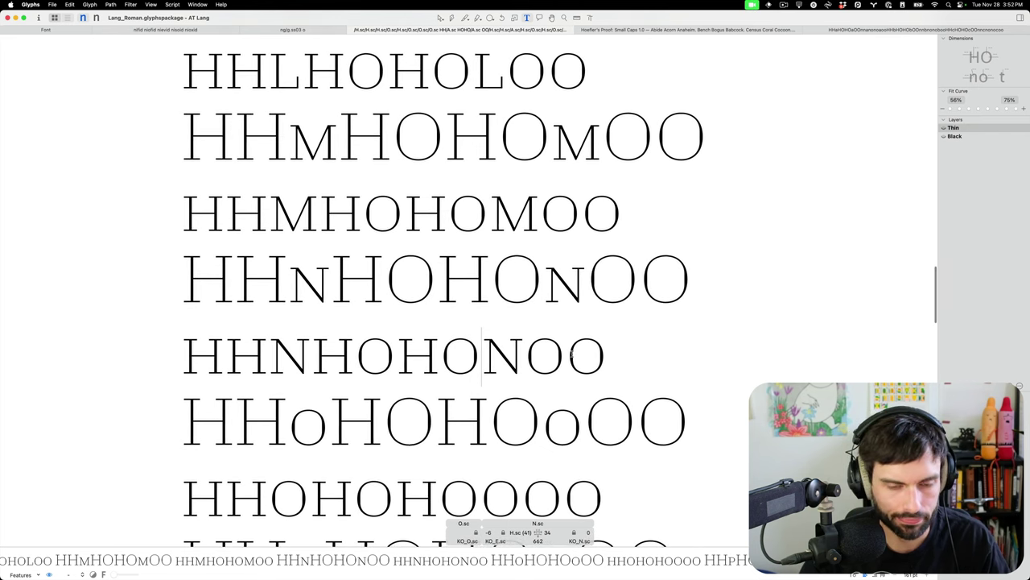
# Try adding H and s.sc at the end of HHNHOHONOO, then remove them again.
pyautogui.click(633, 348)
pyautogui.write('H')
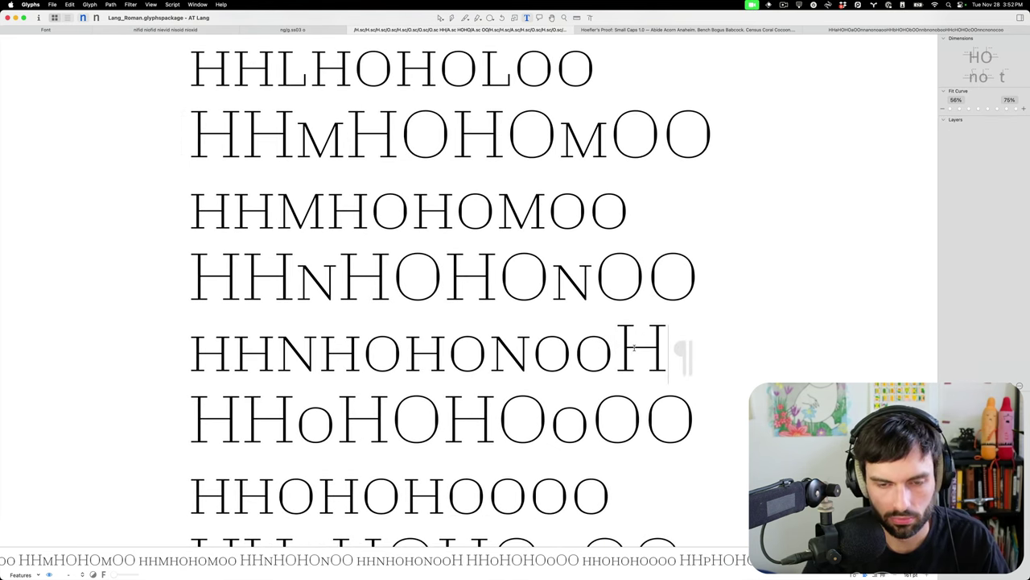
pyautogui.press('BackSpace')
pyautogui.press('super+f')
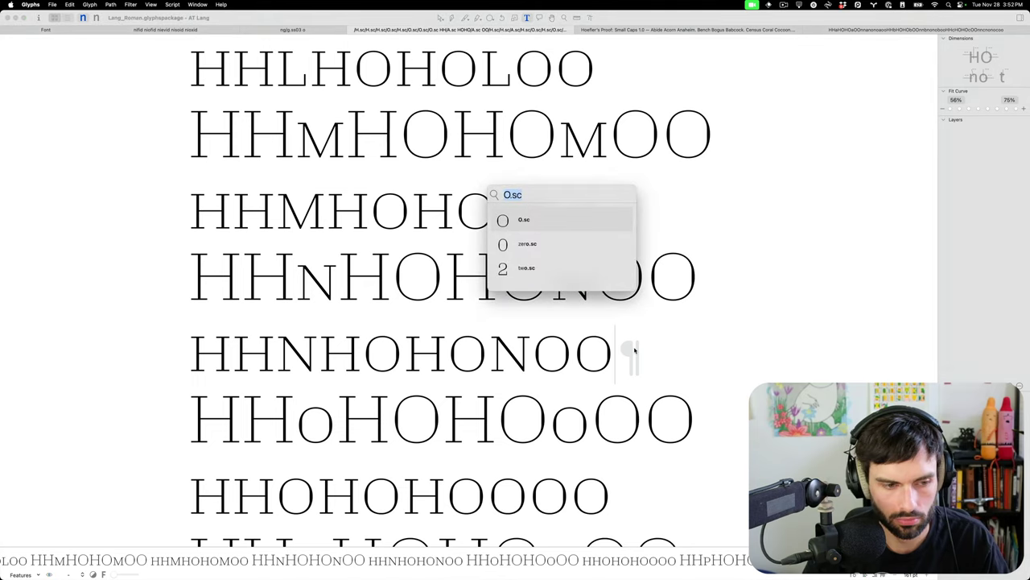
pyautogui.write('s.sc')
pyautogui.press('Return')
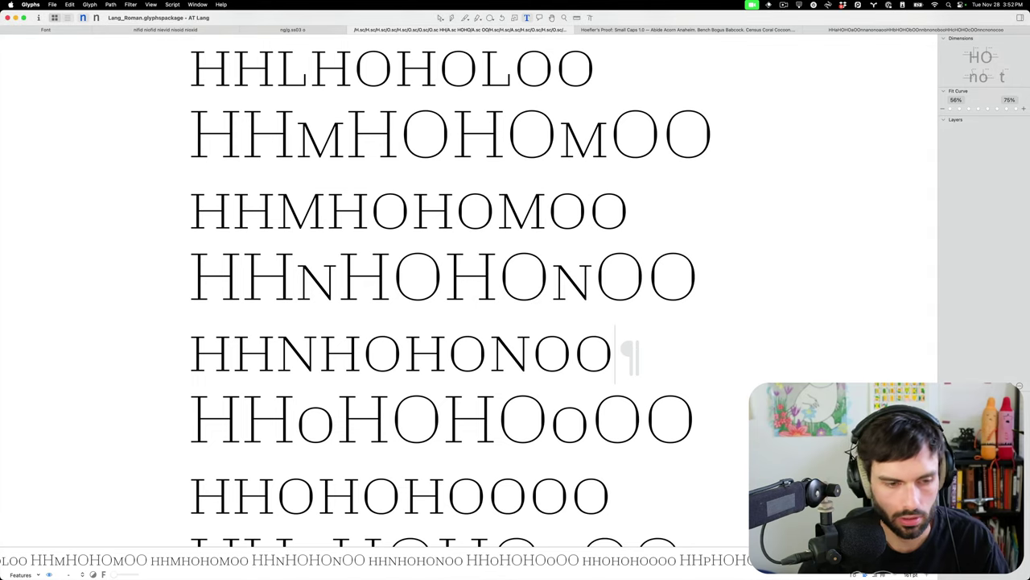
pyautogui.press('BackSpace')
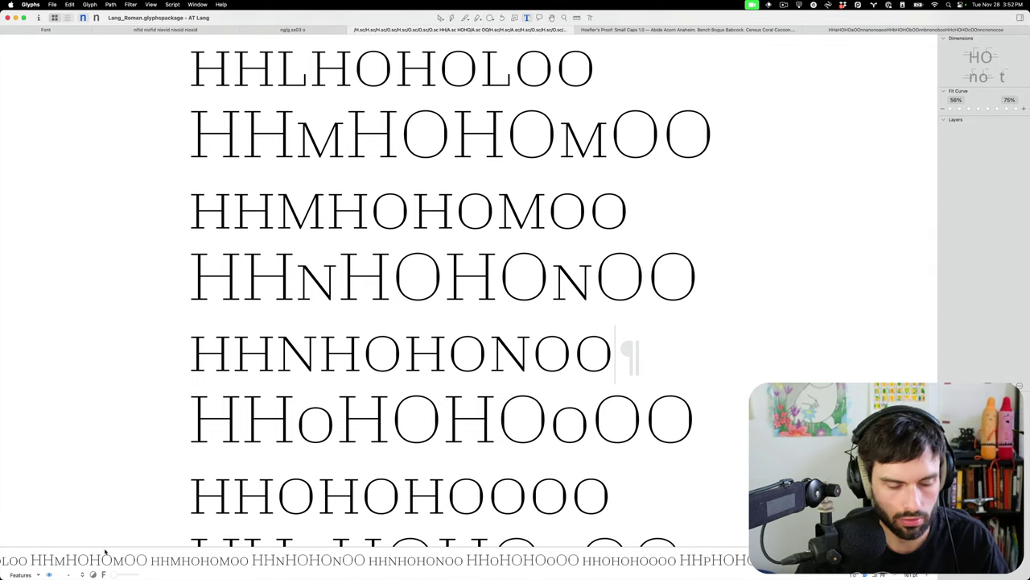
# Turn on smcp Small Capitals in Features and append small-cap hoo to the line.
pyautogui.click(37, 574)
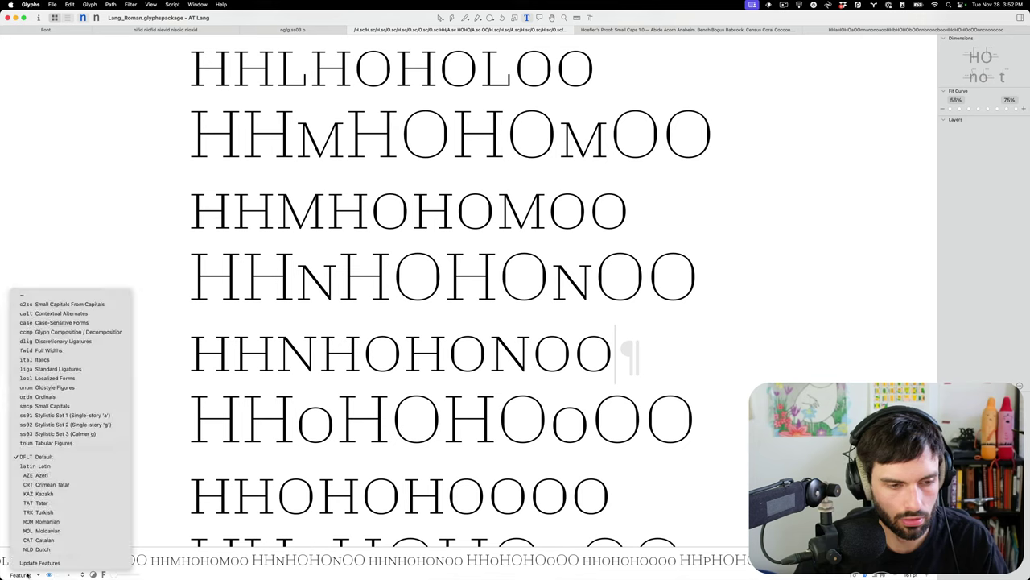
pyautogui.click(58, 406)
pyautogui.write('h')
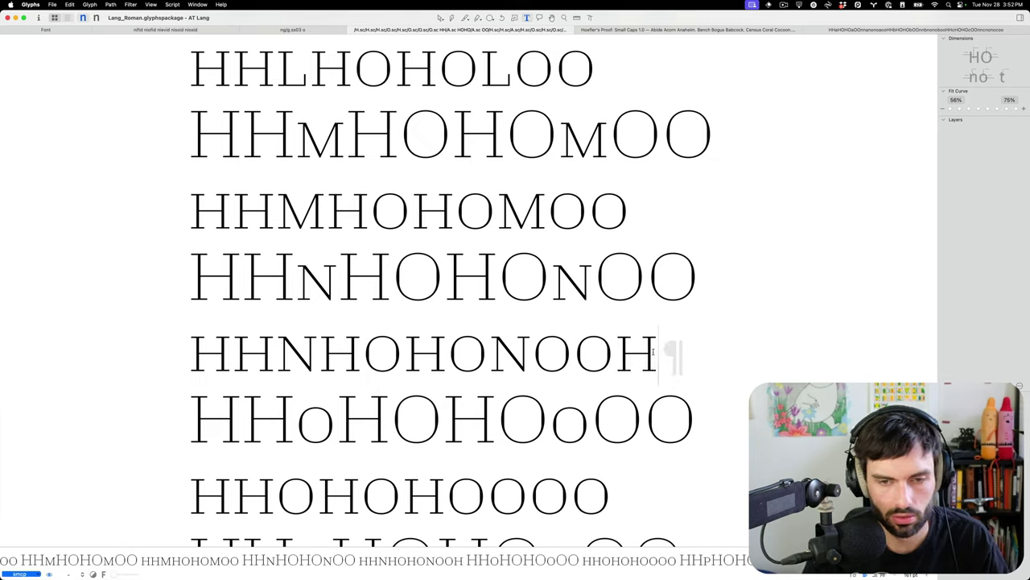
pyautogui.write('oo')
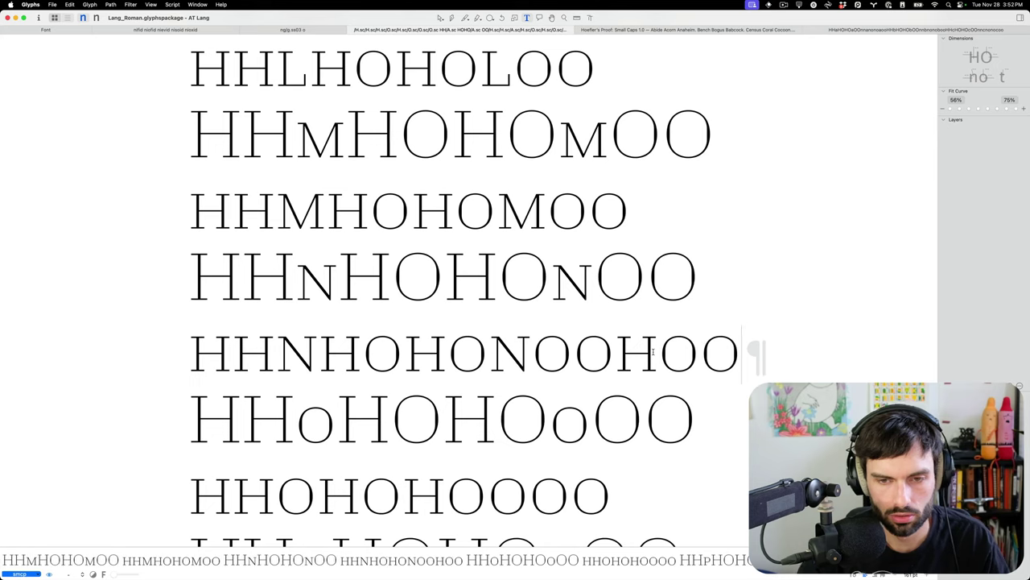
pyautogui.click(735, 413)
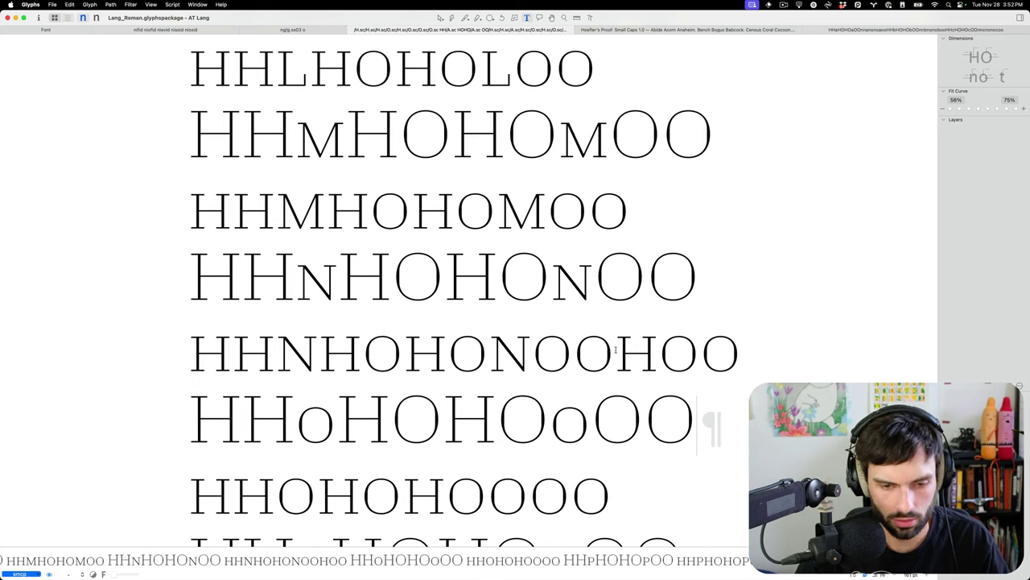
# Trim the small-cap O's right sidebearing down to 37.
pyautogui.click(616, 349)
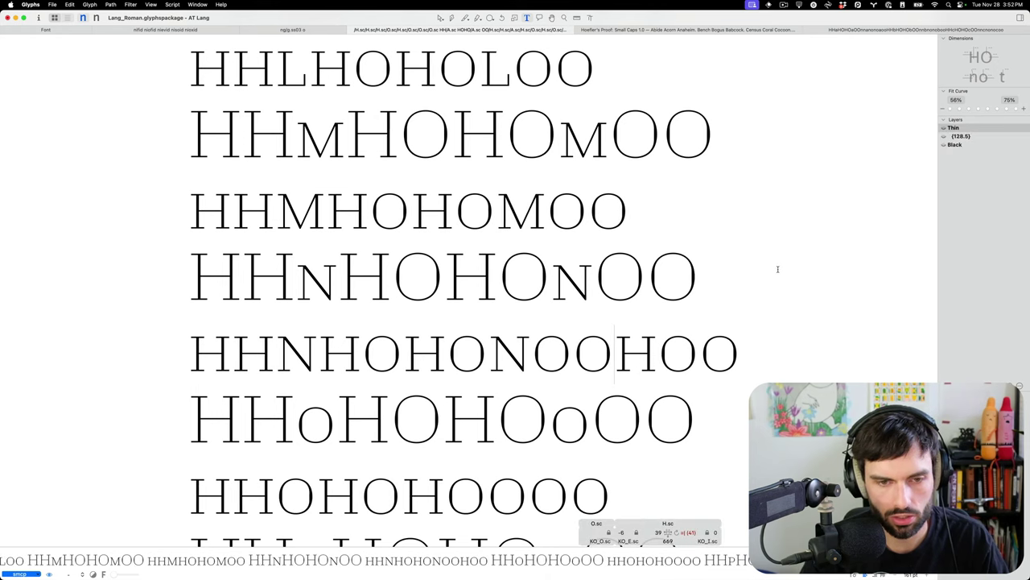
pyautogui.press('ctrl+super+Left')
pyautogui.press('ctrl+super+Left')
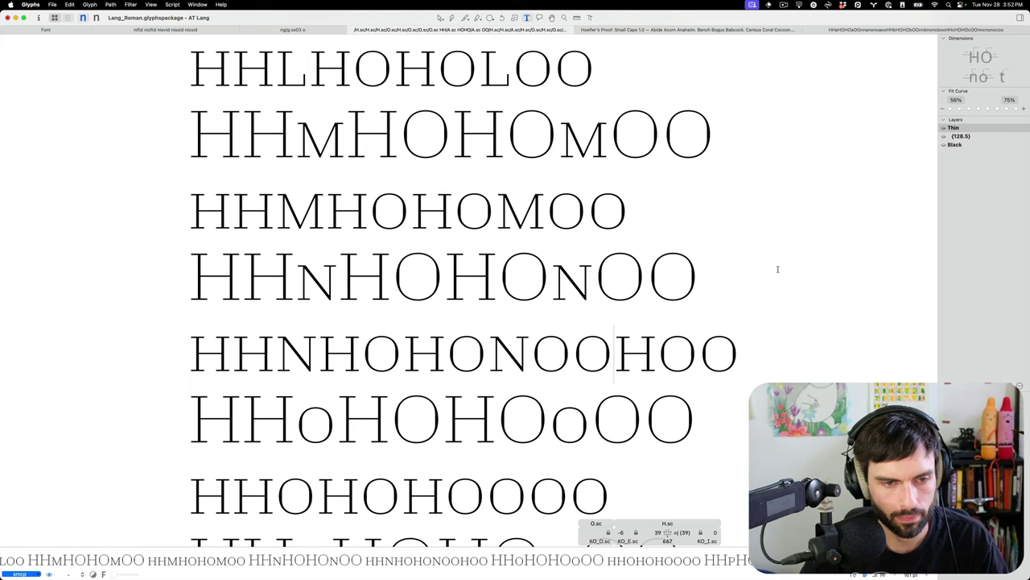
pyautogui.press('ctrl+super+Left')
pyautogui.press('ctrl+super+Left')
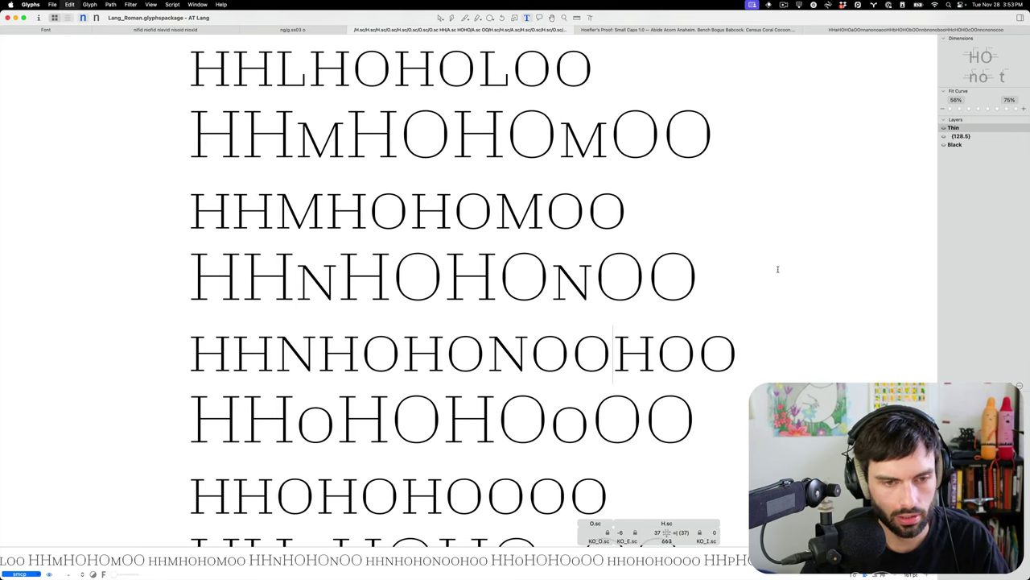
# Replace the edit view text with the pasted HHaHOHOaOO-style spacing strings.
pyautogui.press('super+a')
pyautogui.press('super+v')
pyautogui.scroll(-5, 439, 289)
pyautogui.click(440, 288)
pyautogui.press('super+a')
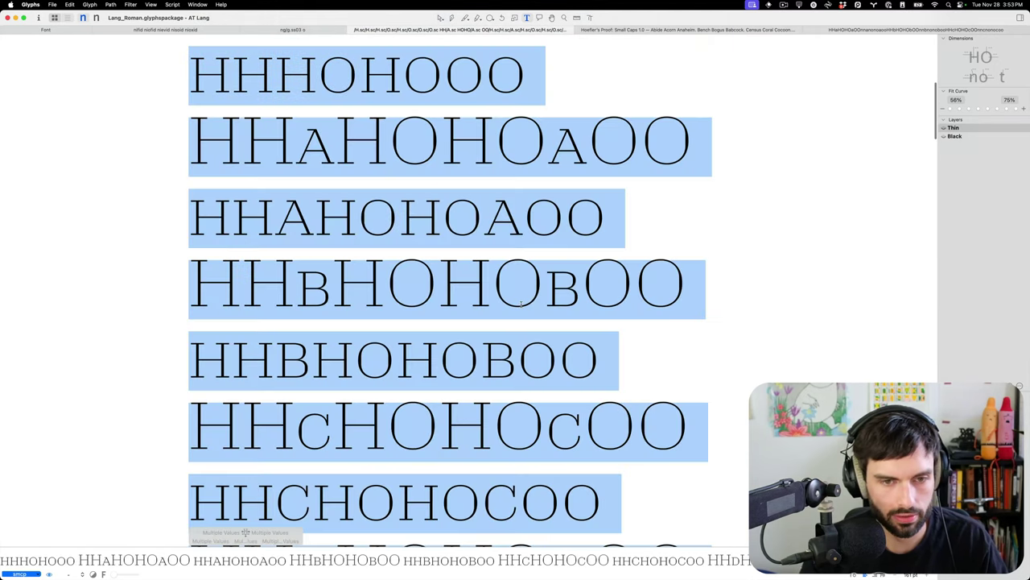
pyautogui.scroll(5, 521, 305)
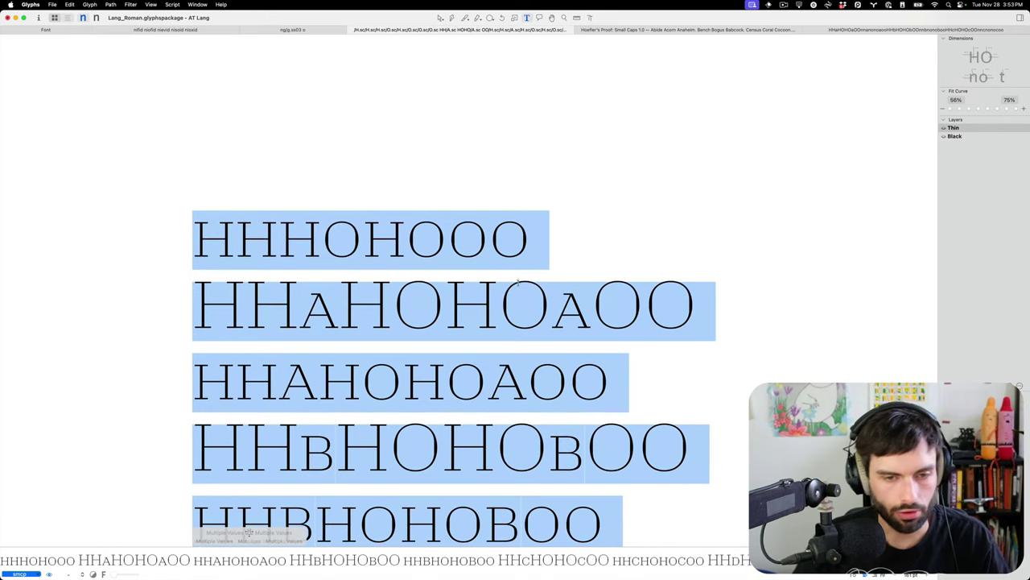
pyautogui.scroll(-2, 524, 284)
pyautogui.click(646, 345)
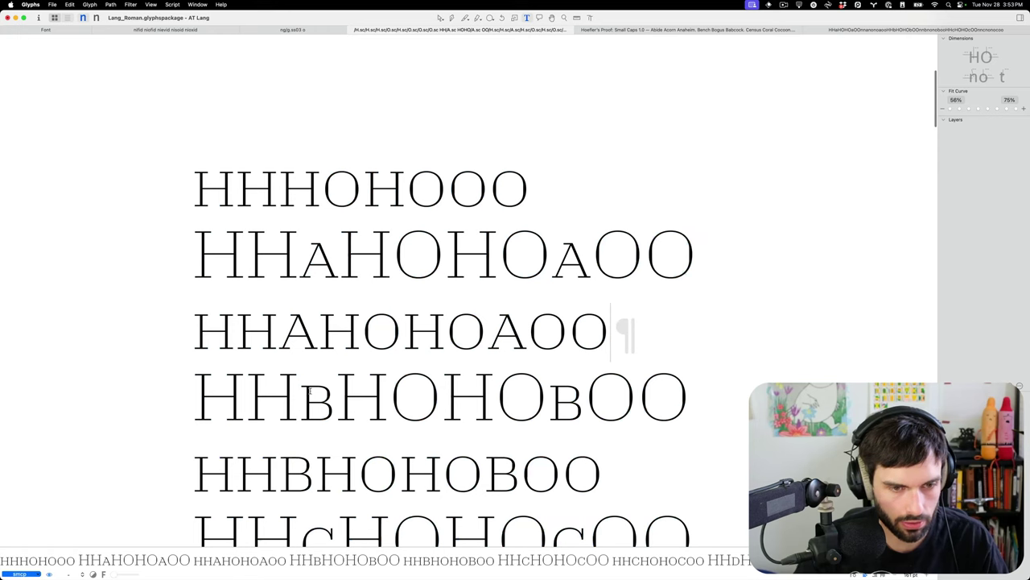
# Check the H/B.sc and O/C.sc pairs, then open the capital O for outline editing.
pyautogui.click(310, 389)
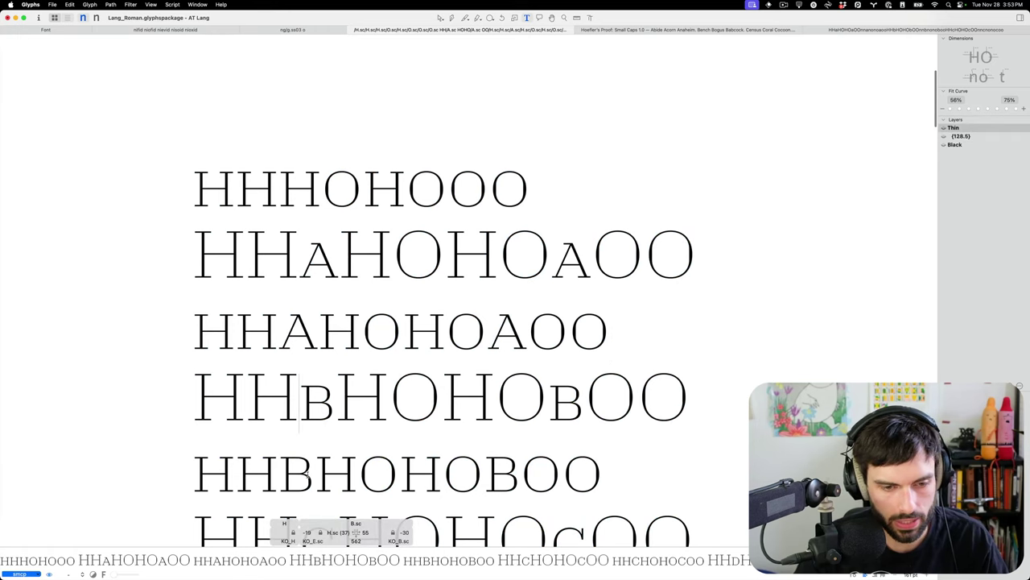
pyautogui.scroll(-6, 309, 476)
pyautogui.scroll(-2, 547, 304)
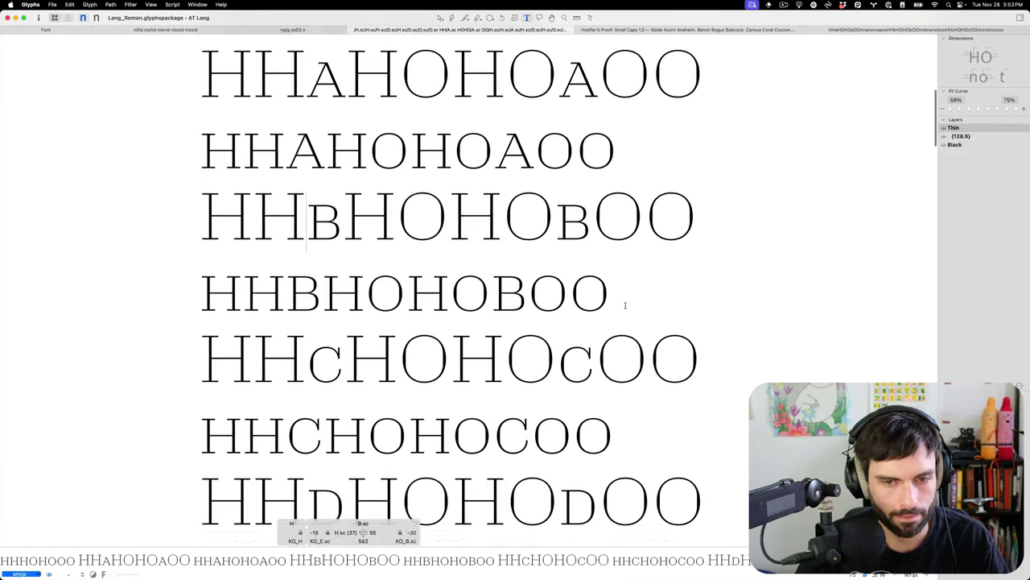
pyautogui.scroll(-3, 625, 305)
pyautogui.click(494, 305)
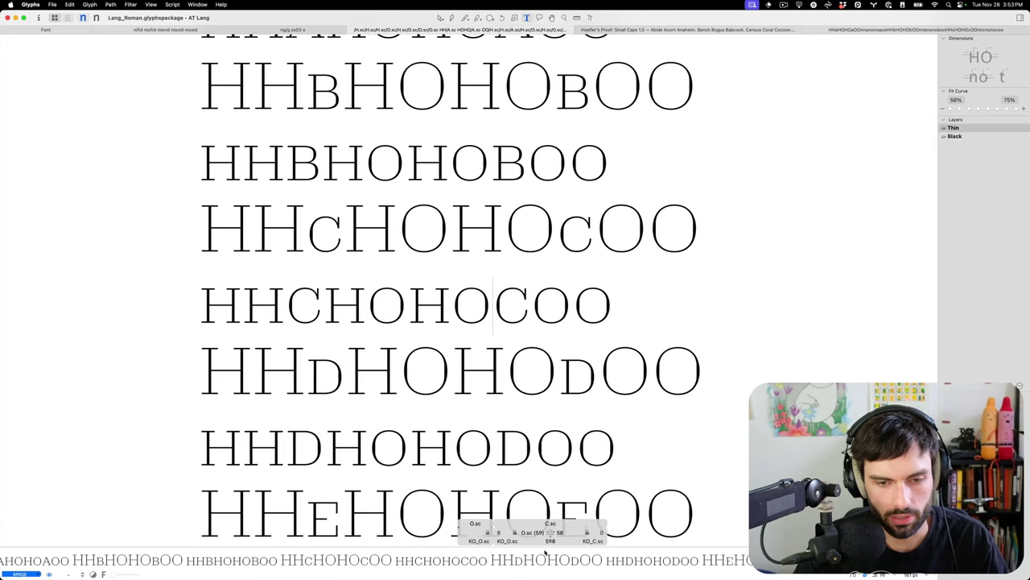
pyautogui.scroll(-10, 577, 312)
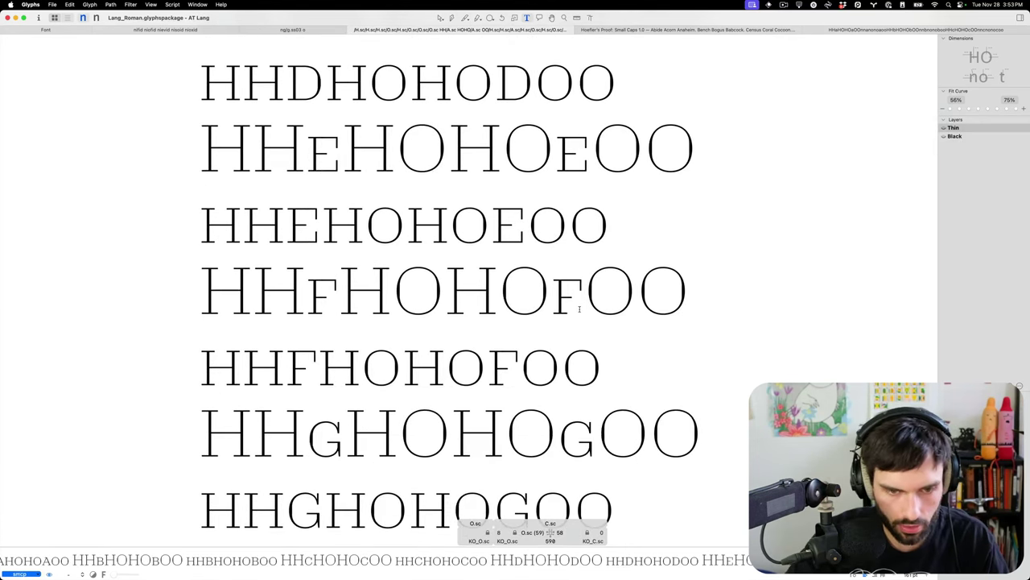
pyautogui.scroll(-2, 581, 309)
pyautogui.scroll(6, 583, 309)
pyautogui.doubleClick(524, 315)
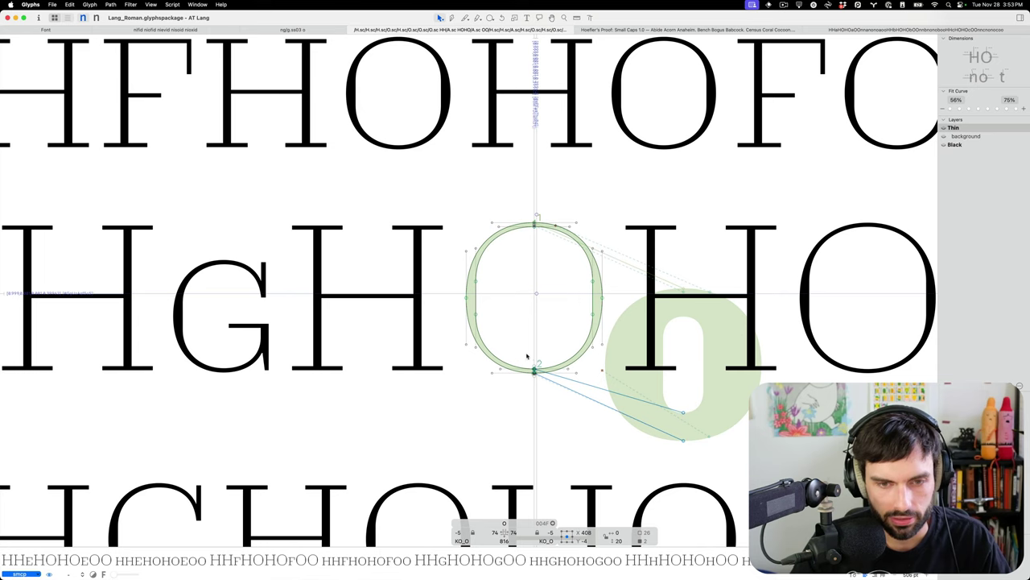
# Raise the O's upper side nodes slightly to around y 590, previewing it solid in the text.
pyautogui.click(547, 334)
pyautogui.scroll(3, 548, 315)
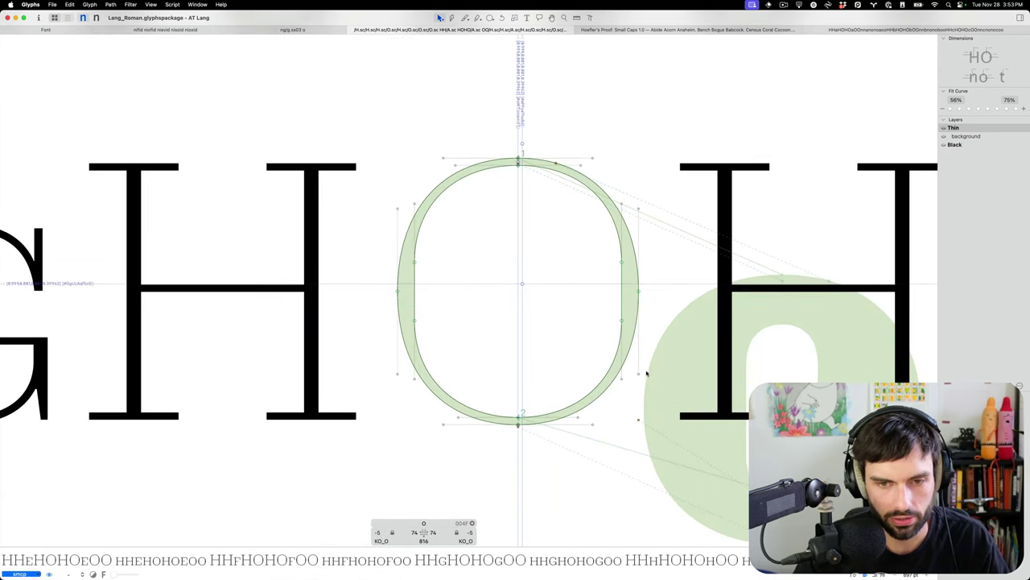
pyautogui.press('t')
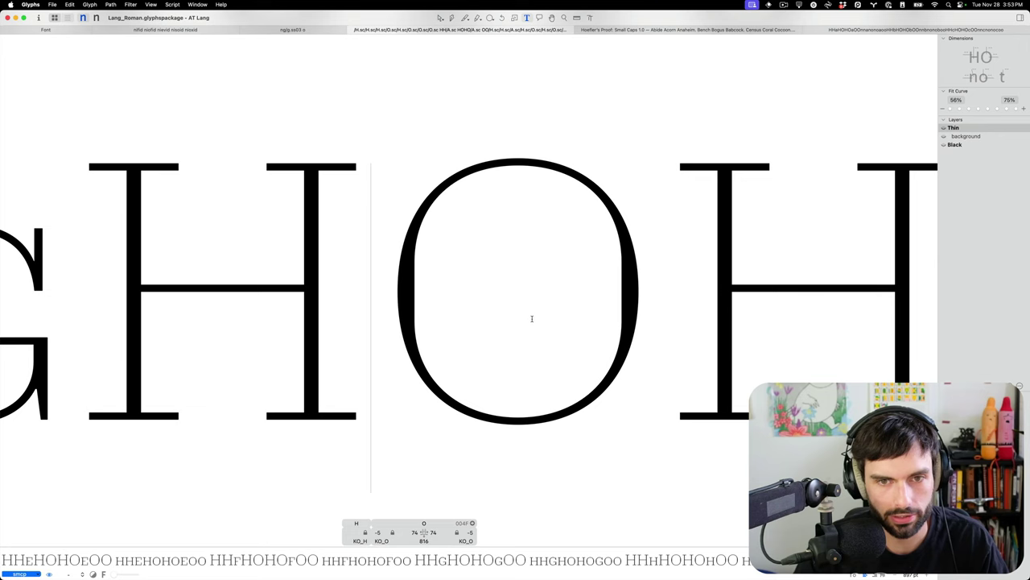
pyautogui.click(531, 319)
pyautogui.press('Escape')
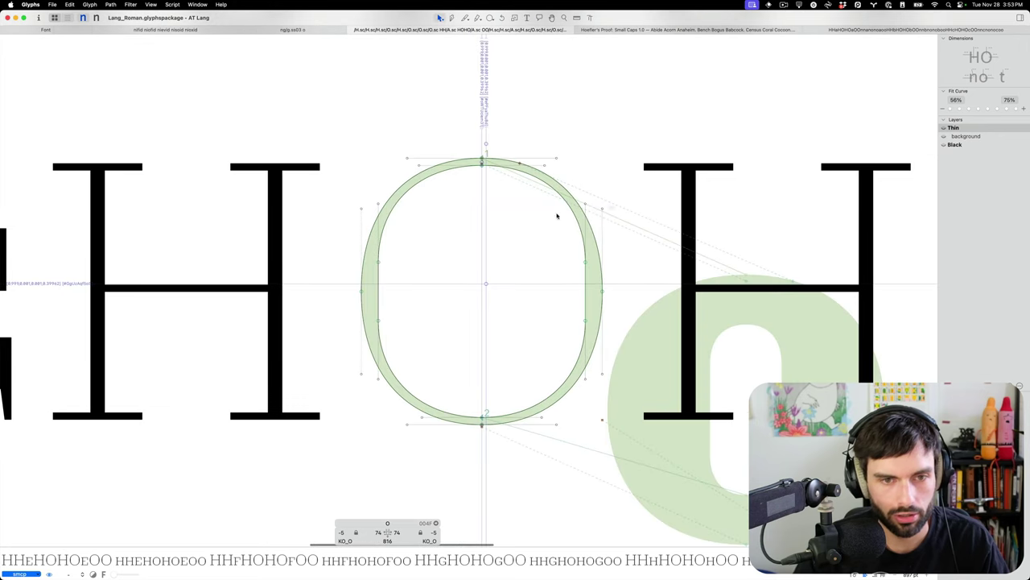
pyautogui.moveTo(615, 206); pyautogui.dragTo(345, 229)
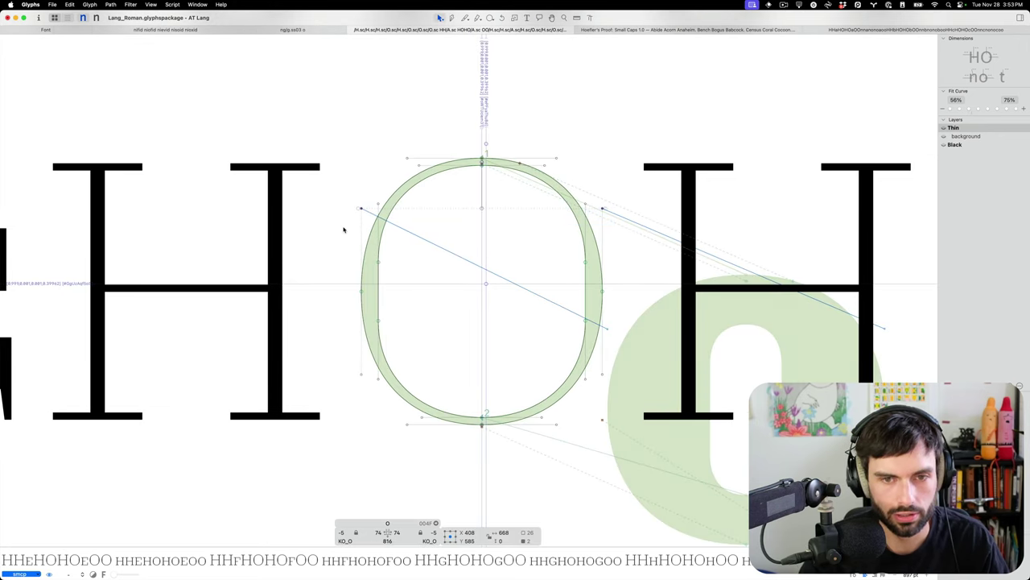
pyautogui.press('Up')
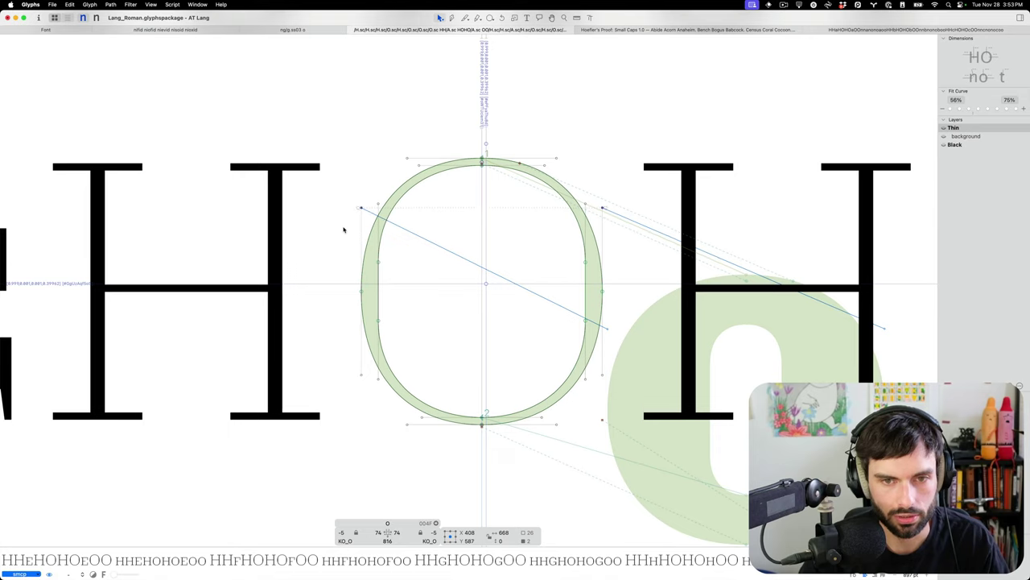
pyautogui.moveTo(563, 439); pyautogui.dragTo(556, 129)
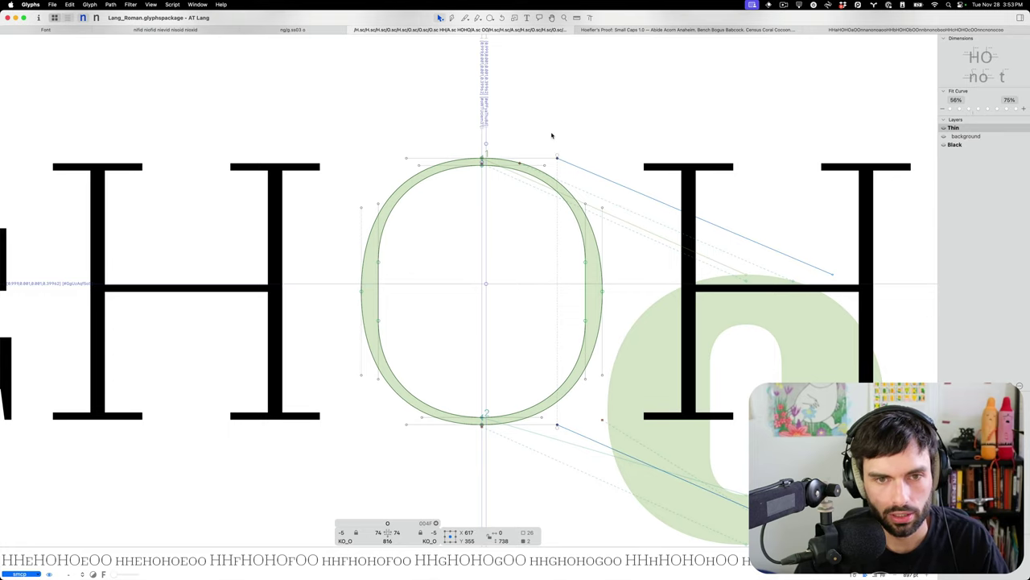
pyautogui.press('t')
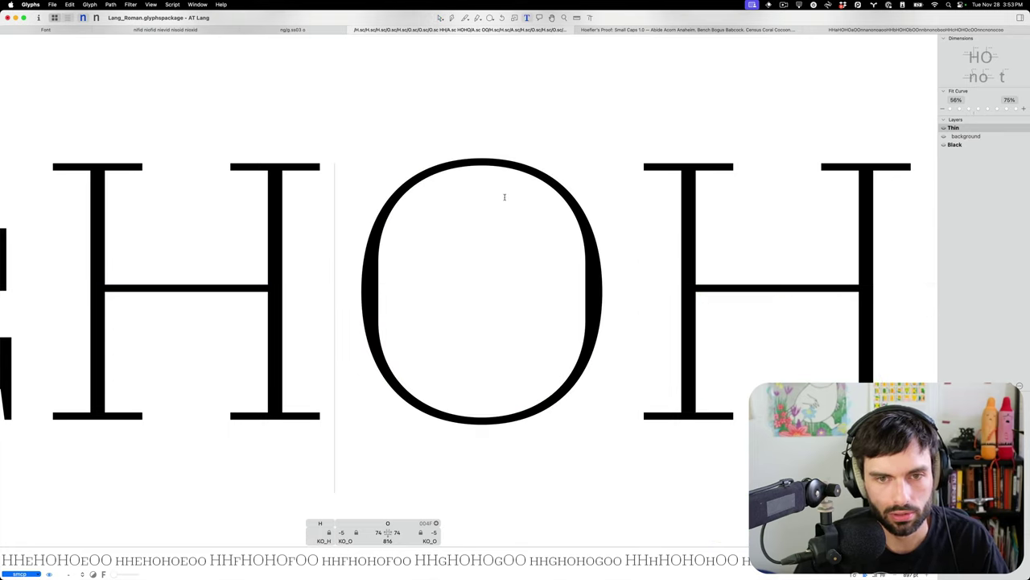
pyautogui.press('Escape')
pyautogui.moveTo(612, 206); pyautogui.dragTo(312, 226)
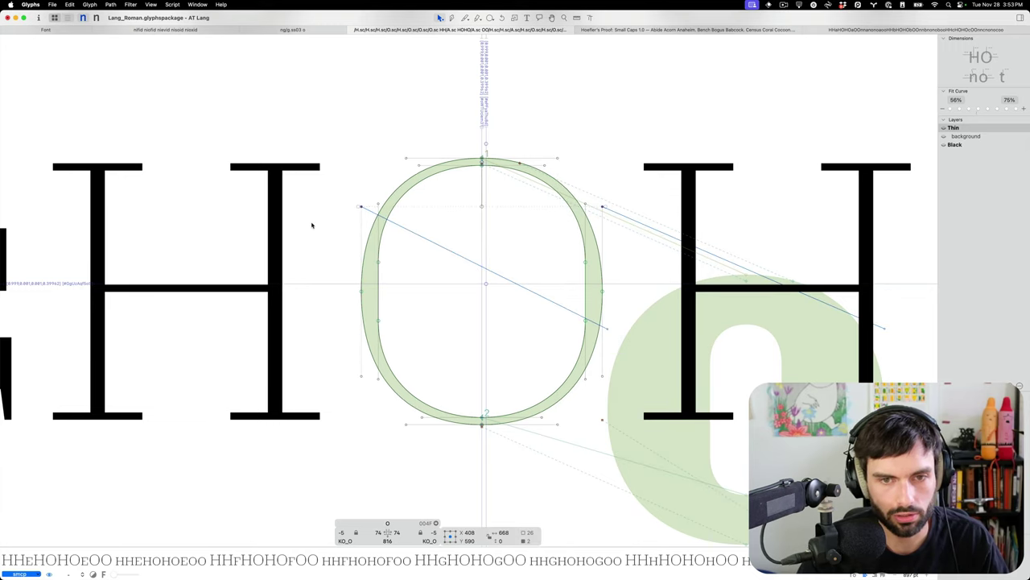
# Preview the adjusted O solid and move to the small-cap P test line.
pyautogui.press('t')
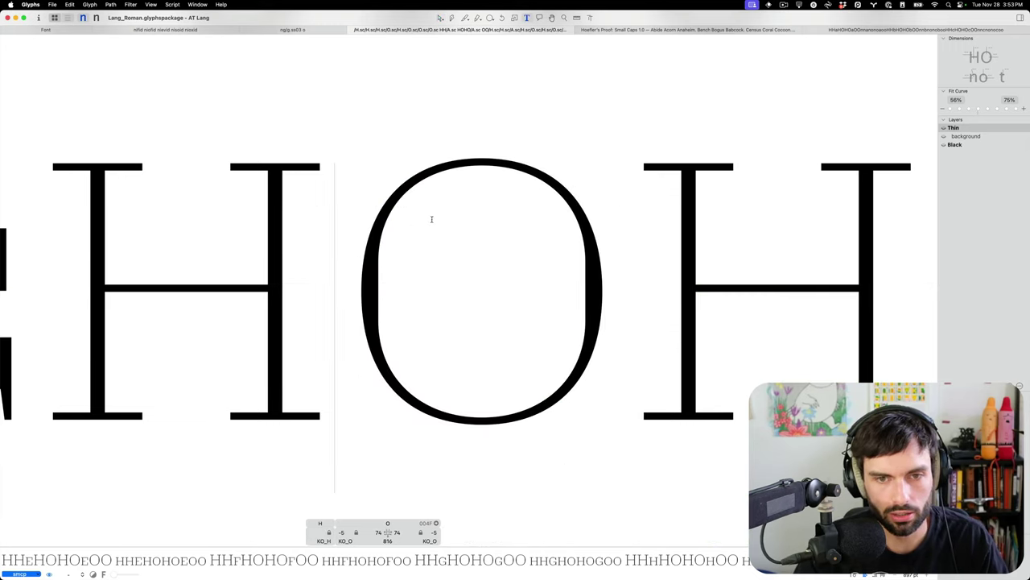
pyautogui.scroll(-3, 439, 221)
pyautogui.scroll(-5, 440, 221)
pyautogui.scroll(-5, 440, 221)
pyautogui.scroll(5, 413, 346)
pyautogui.scroll(-5, 413, 346)
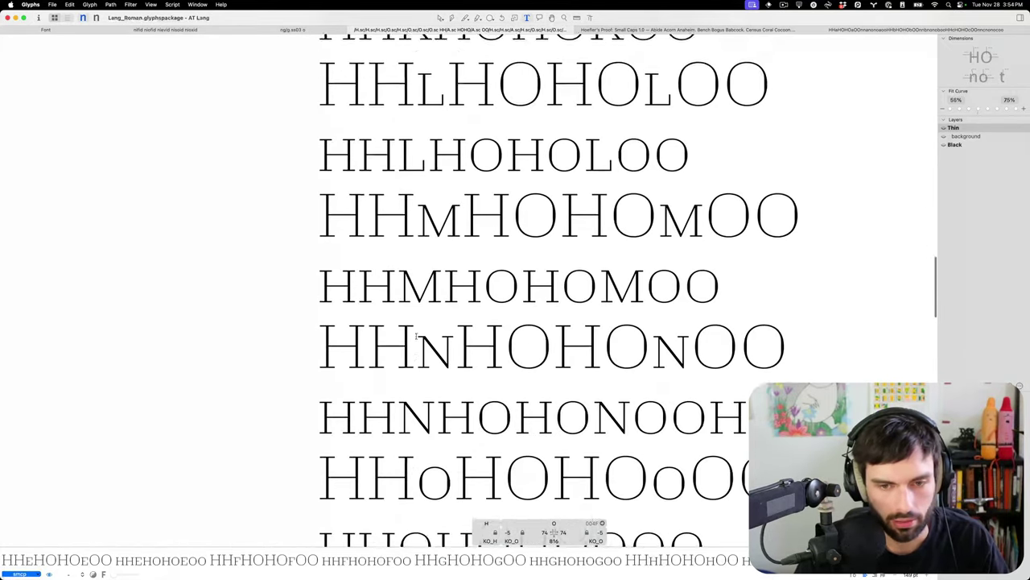
pyautogui.scroll(-5, 417, 336)
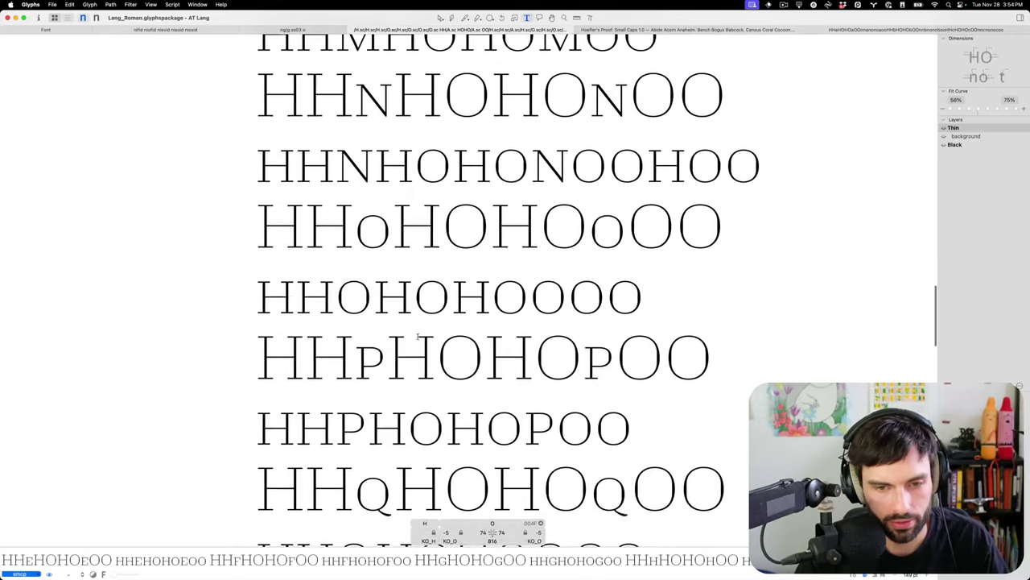
pyautogui.click(357, 350)
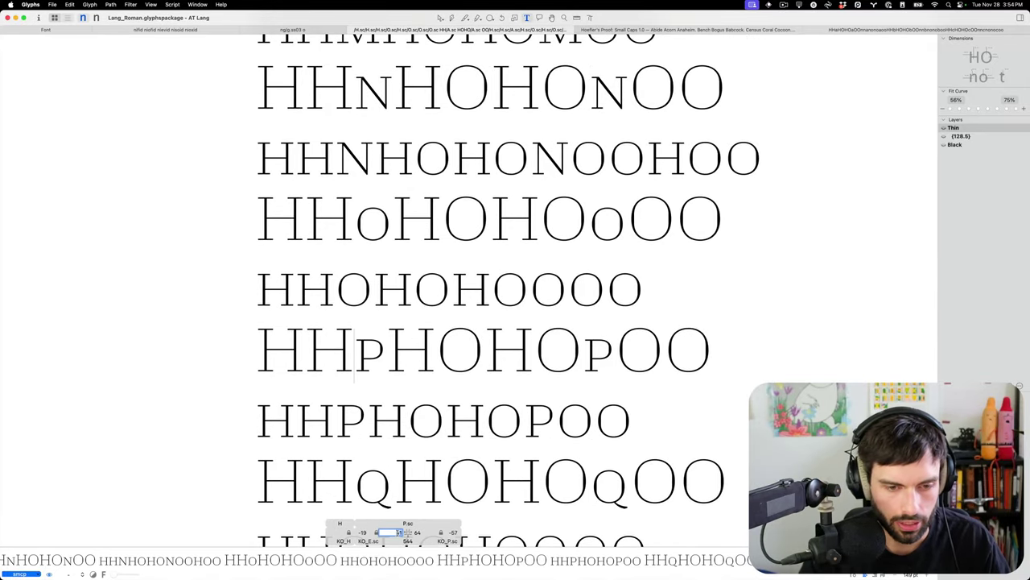
# Key the small-cap P's left sidebearing to H.sc (37) and trim its right sidebearing from 64 to 46.
pyautogui.click(393, 532)
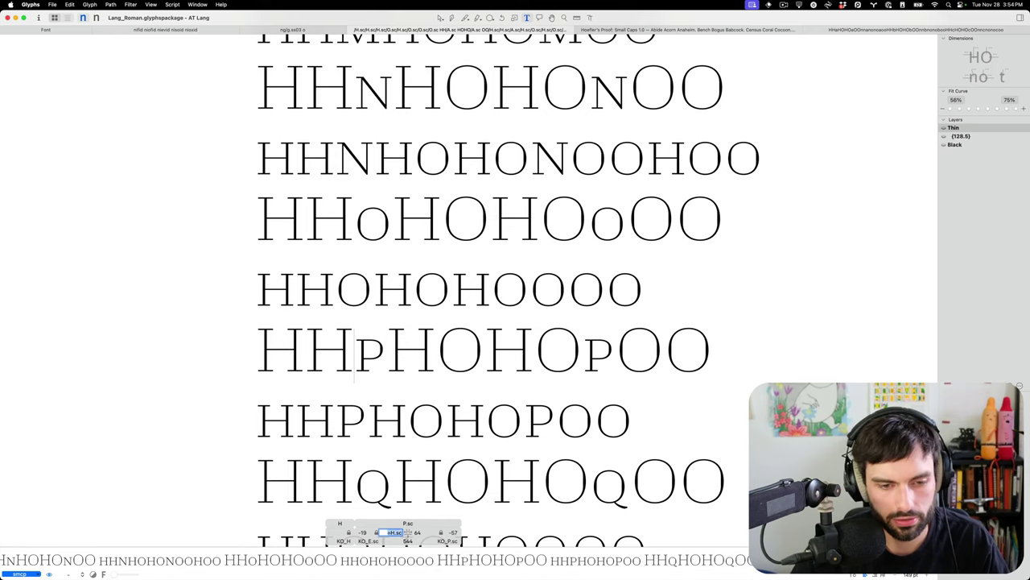
pyautogui.press('Tab')
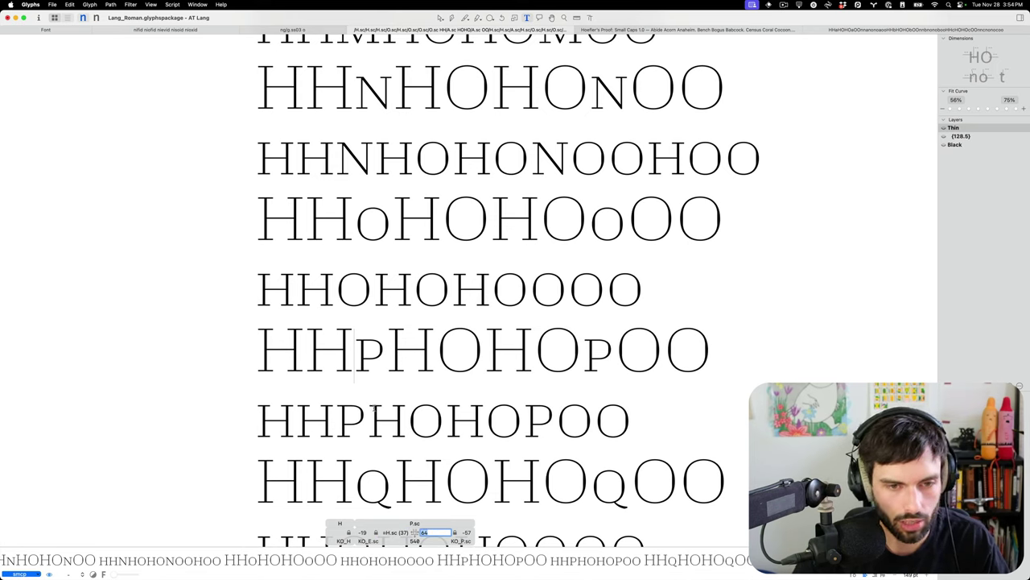
pyautogui.write('54')
pyautogui.press('Return')
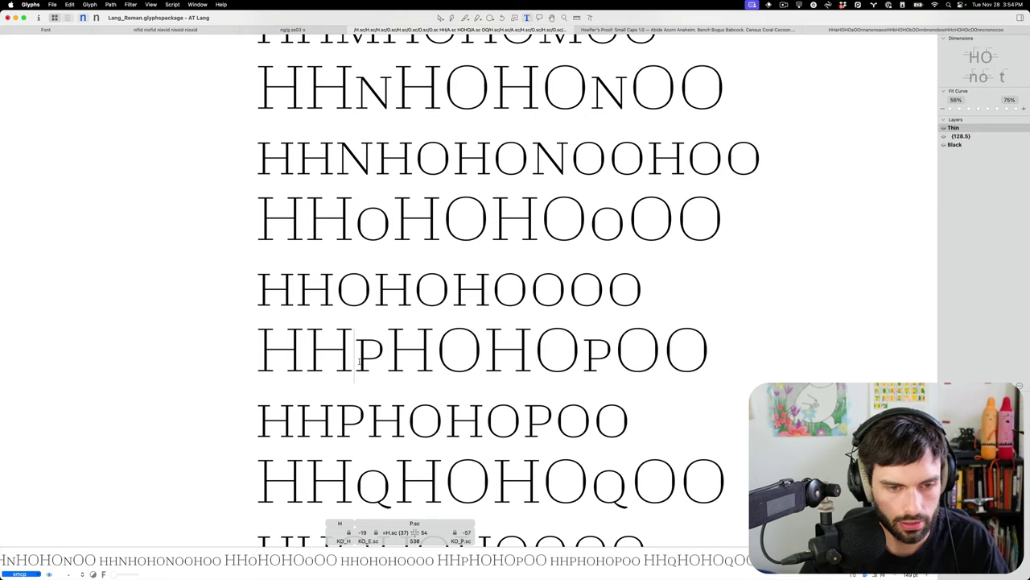
pyautogui.hotkey('ctrl', 'alt', 'shift', 'Left')
pyautogui.hotkey('ctrl', 'alt', 'Left')
pyautogui.hotkey('ctrl', 'alt', 'Left')
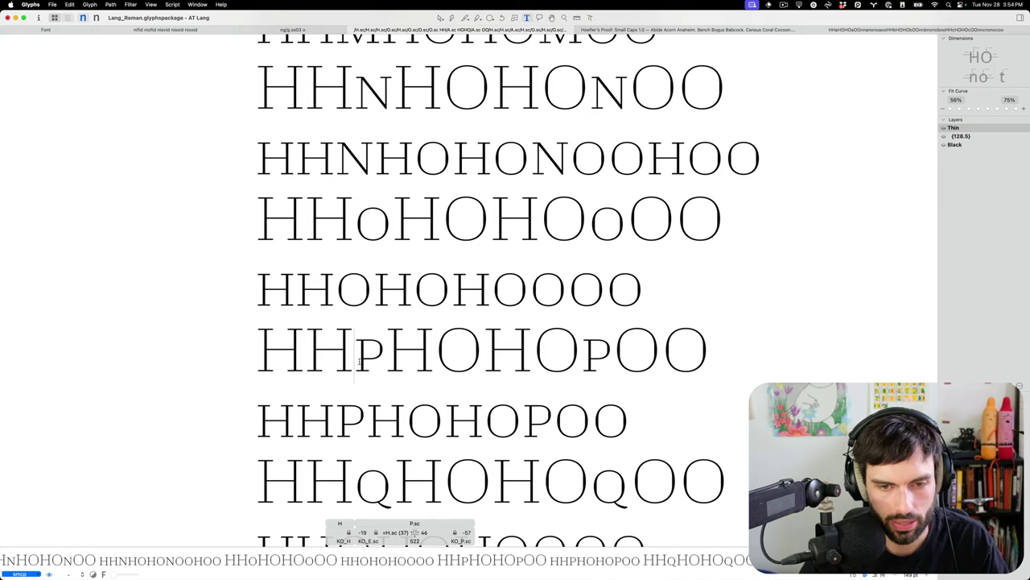
# Tighten the small-cap Q's right sidebearing down to 31.
pyautogui.scroll(-6, 388, 364)
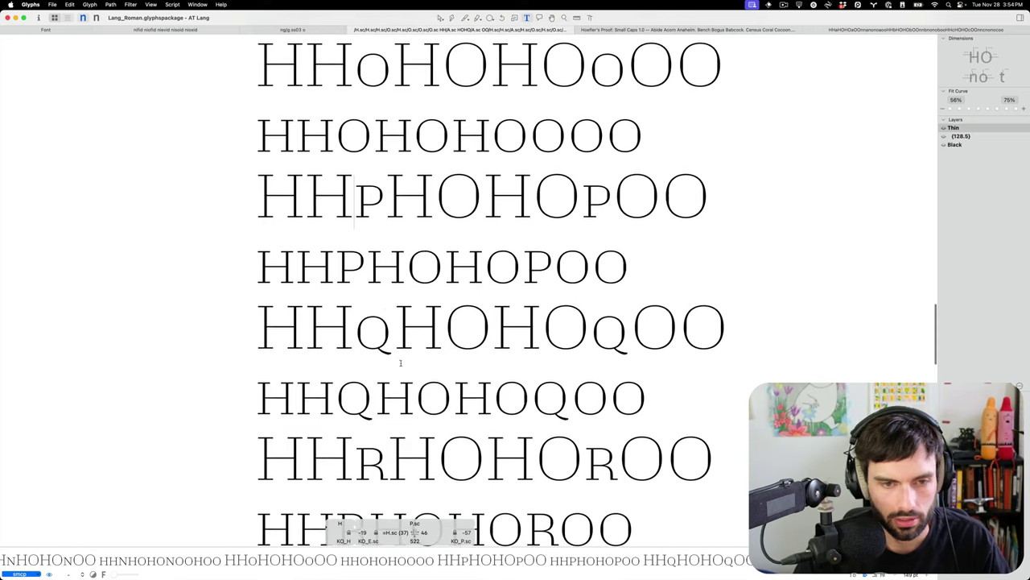
pyautogui.press('Down')
pyautogui.press('Down')
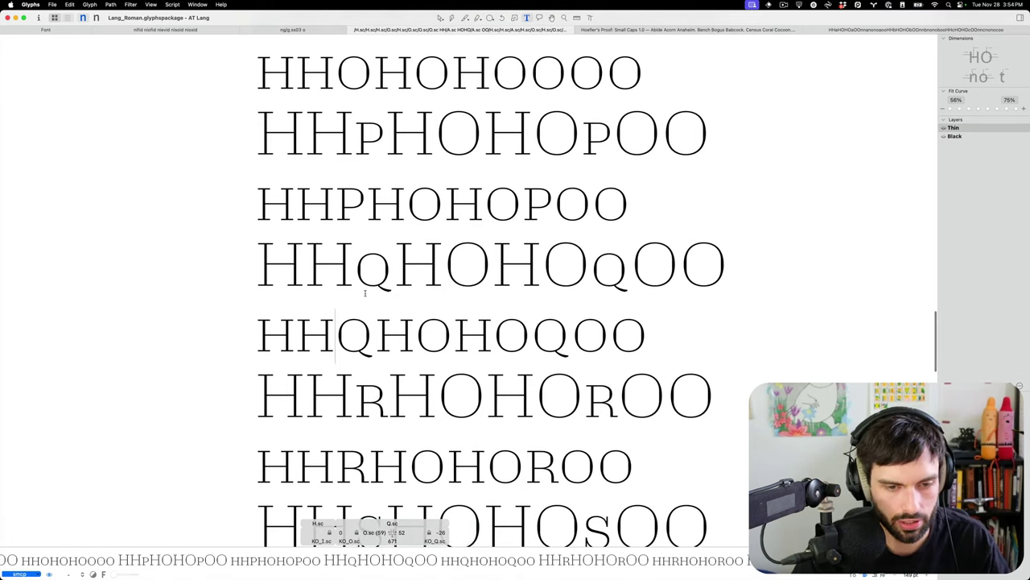
pyautogui.hotkey('ctrl', 'alt', 'Left')
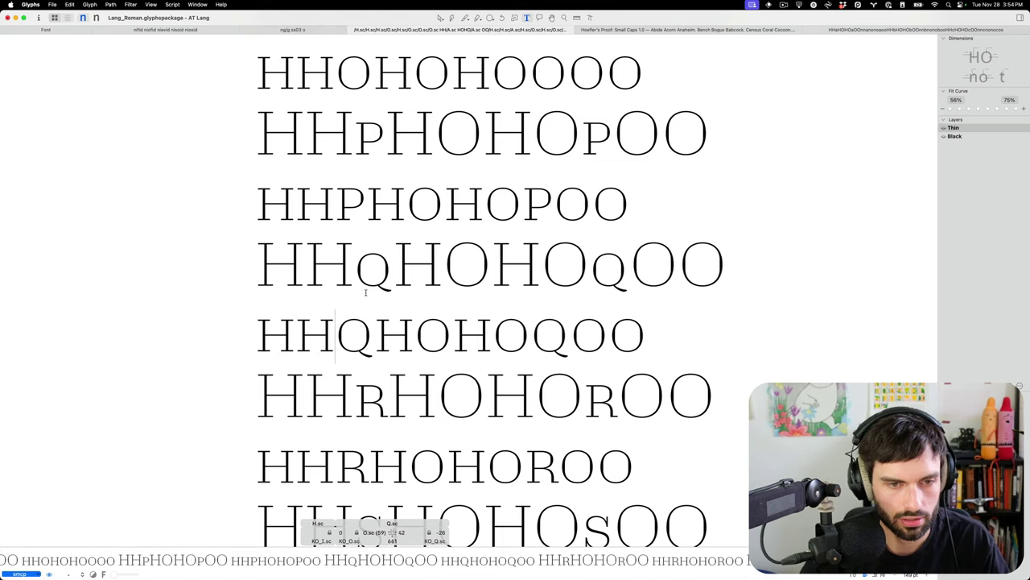
pyautogui.hotkey('ctrl', 'alt', 'Left')
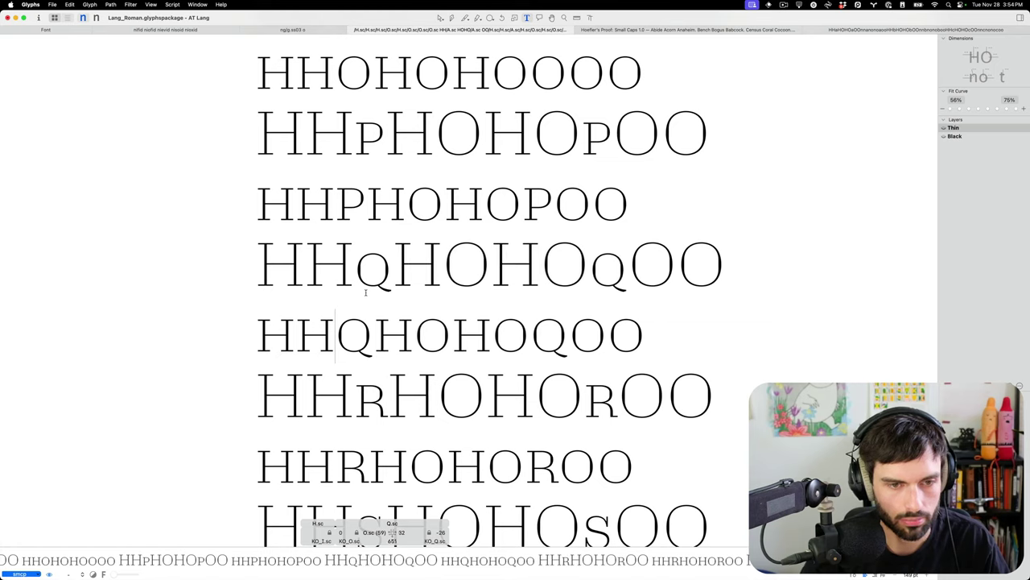
pyautogui.hotkey('ctrl', 'alt', 'Left')
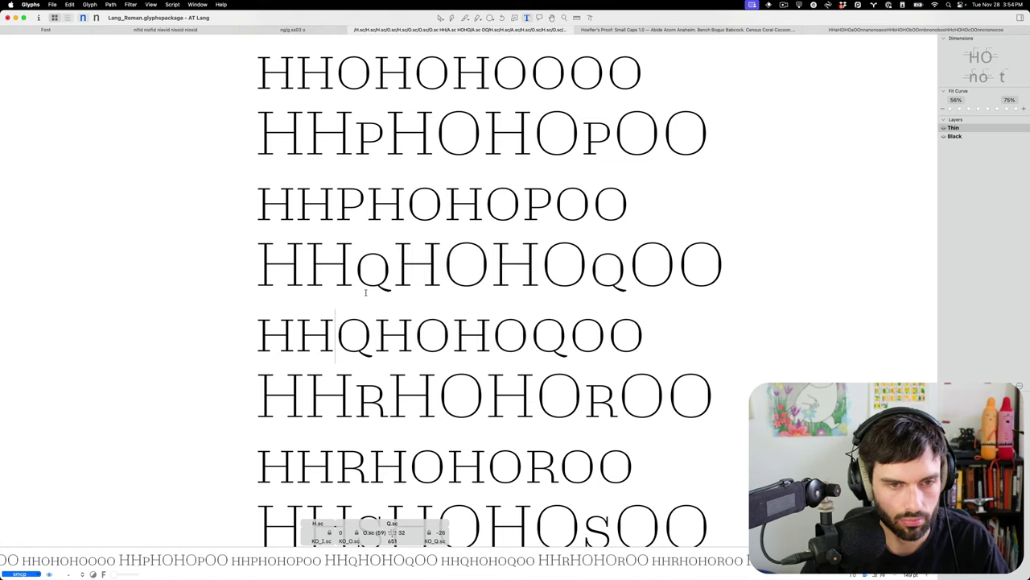
pyautogui.press('Down')
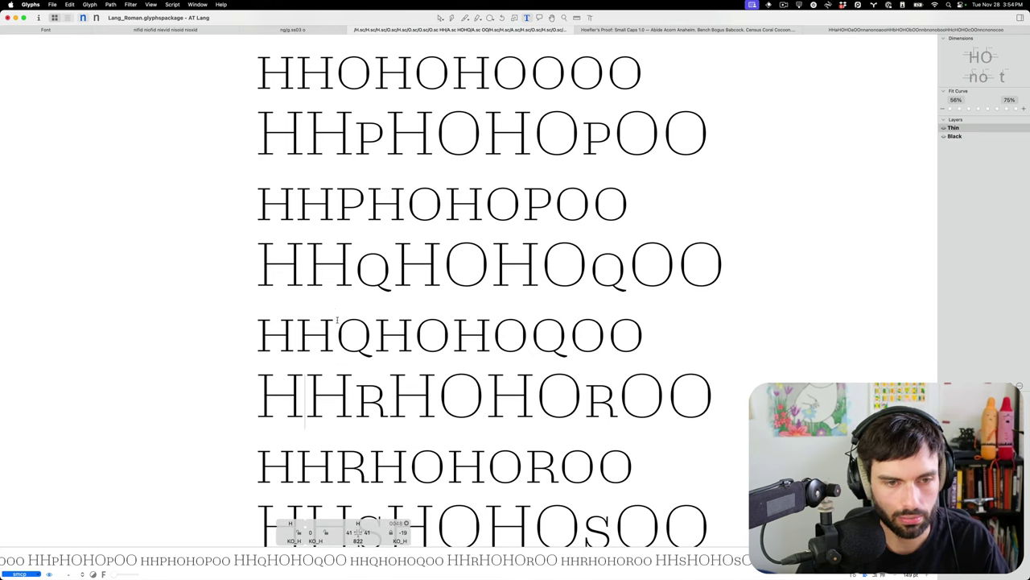
# Close the gap between O and small-cap Q in HHQHOHOQOO from 28 to 16.
pyautogui.hscroll(-2, 683, 359)
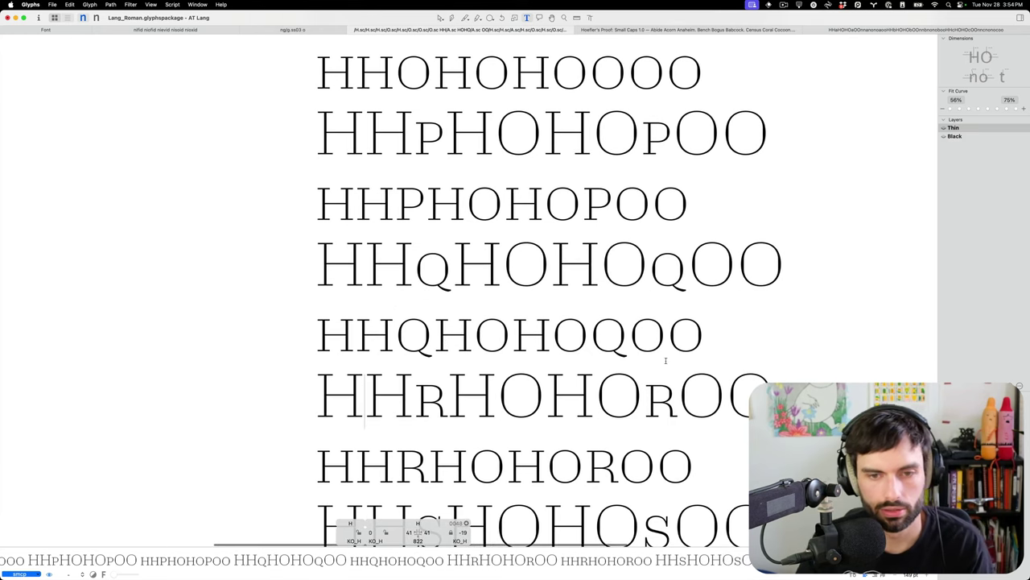
pyautogui.click(587, 330)
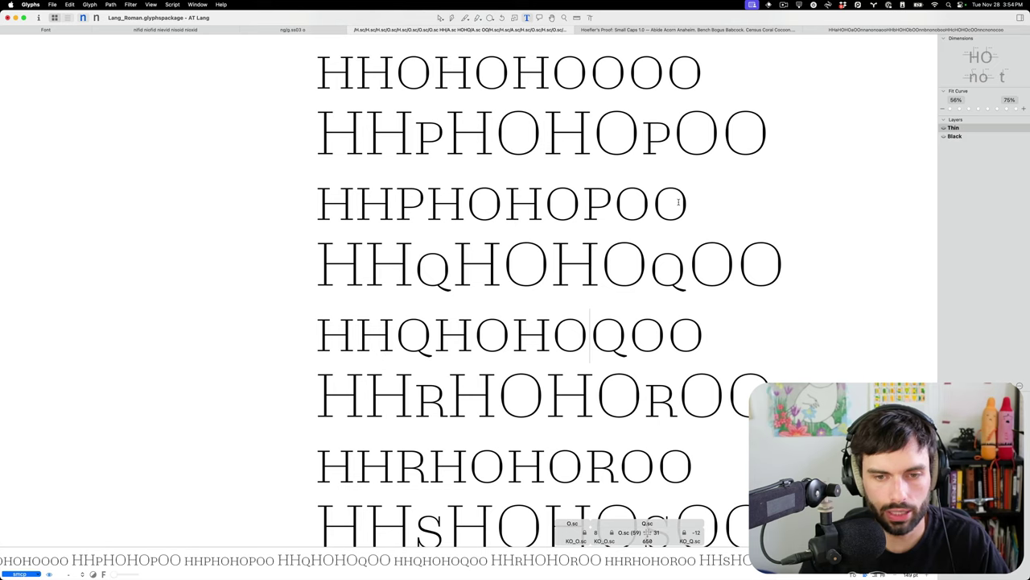
pyautogui.hotkey('ctrl', 'alt', 'Left')
pyautogui.hotkey('ctrl', 'alt', 'Left')
pyautogui.hotkey('ctrl', 'alt', 'Left')
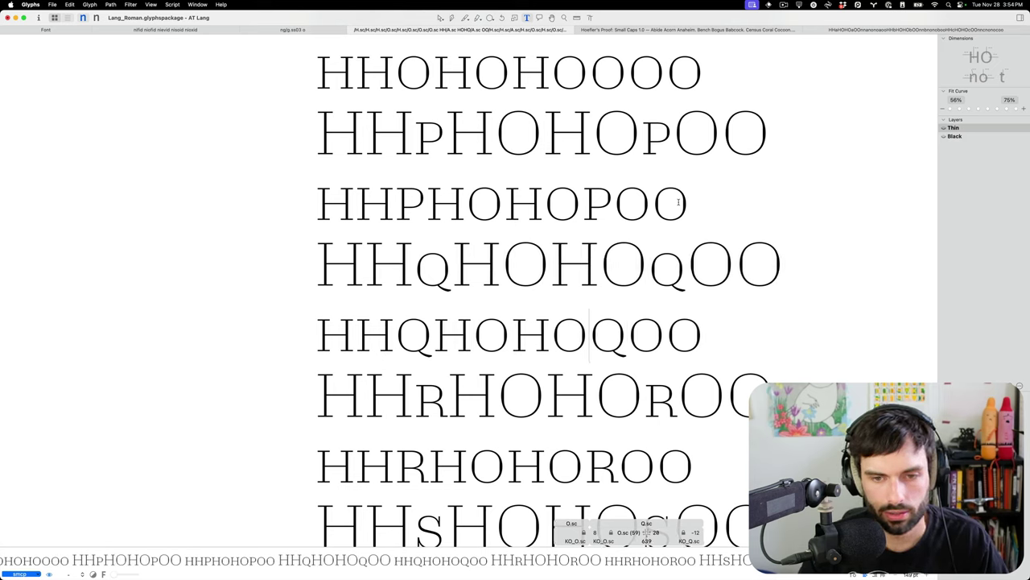
pyautogui.hotkey('ctrl', 'alt', 'shift', 'Left')
pyautogui.hotkey('ctrl', 'alt', 'Left')
pyautogui.hotkey('ctrl', 'alt', 'Right')
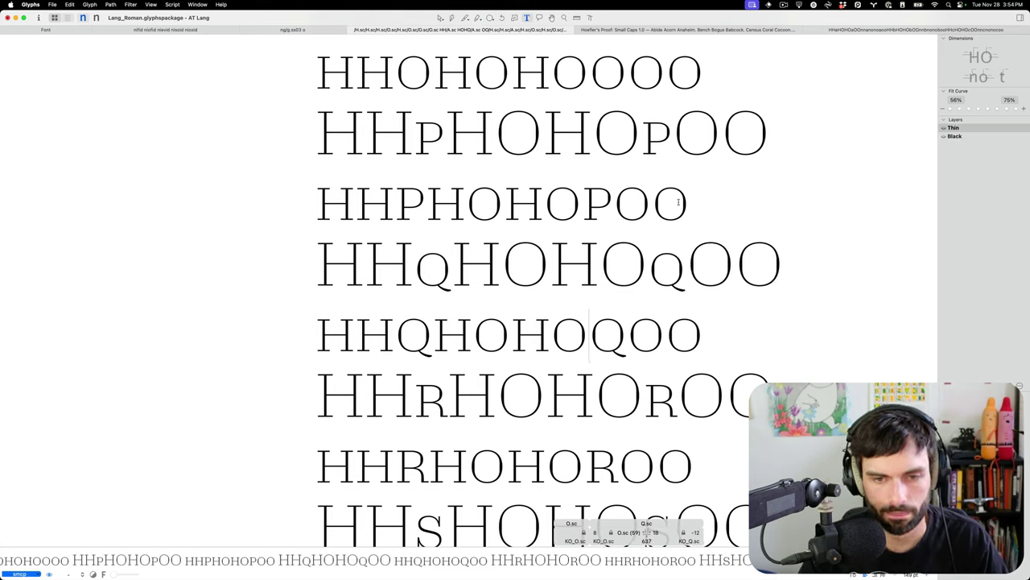
pyautogui.hotkey('ctrl', 'alt', 'Left')
pyautogui.hotkey('ctrl', 'alt', 'Left')
pyautogui.click(687, 356)
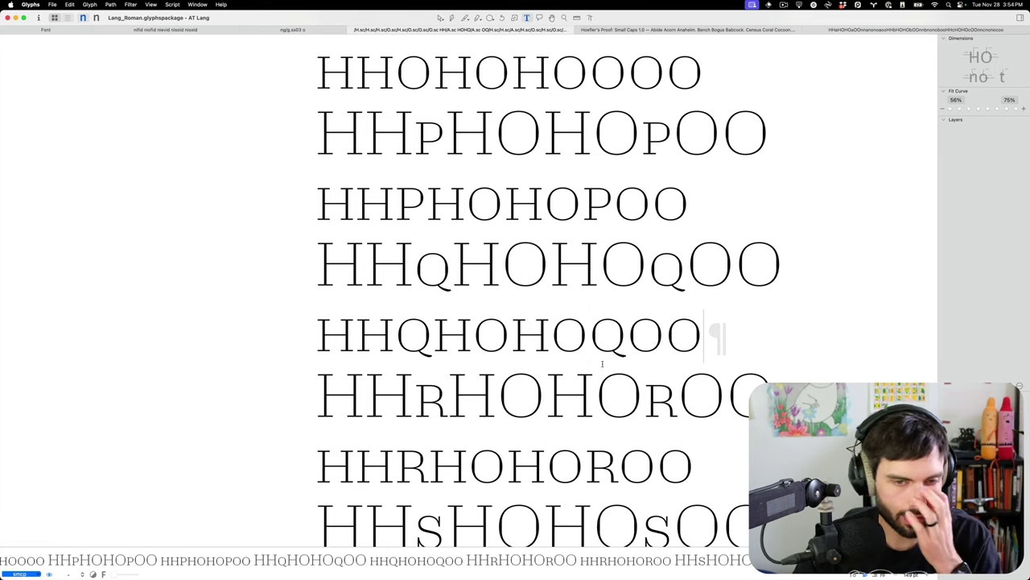
# Link the small-cap R's left sidebearing to H.sc with =H.sc, giving 37 units.
pyautogui.scroll(-2, 422, 371)
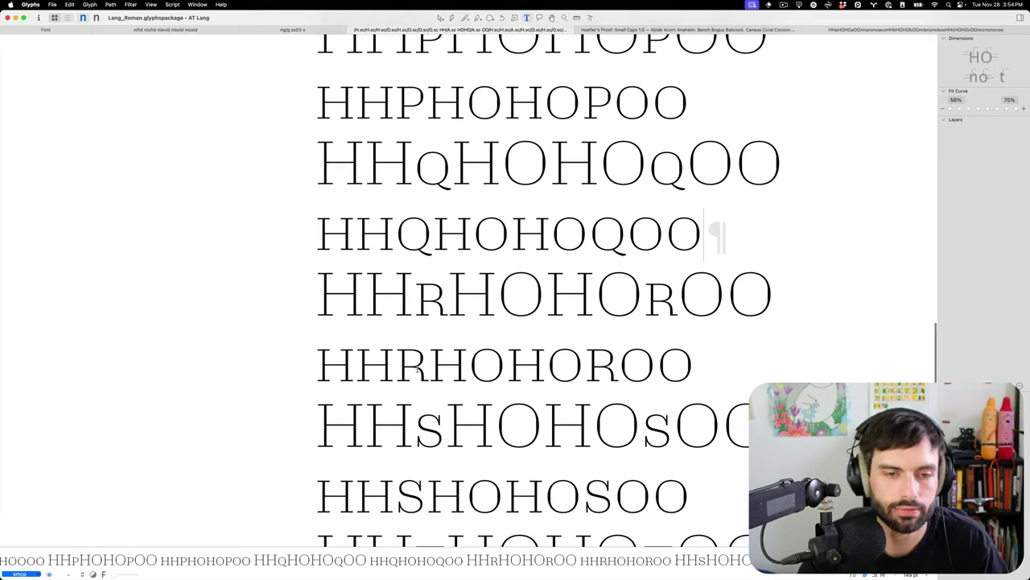
pyautogui.click(417, 295)
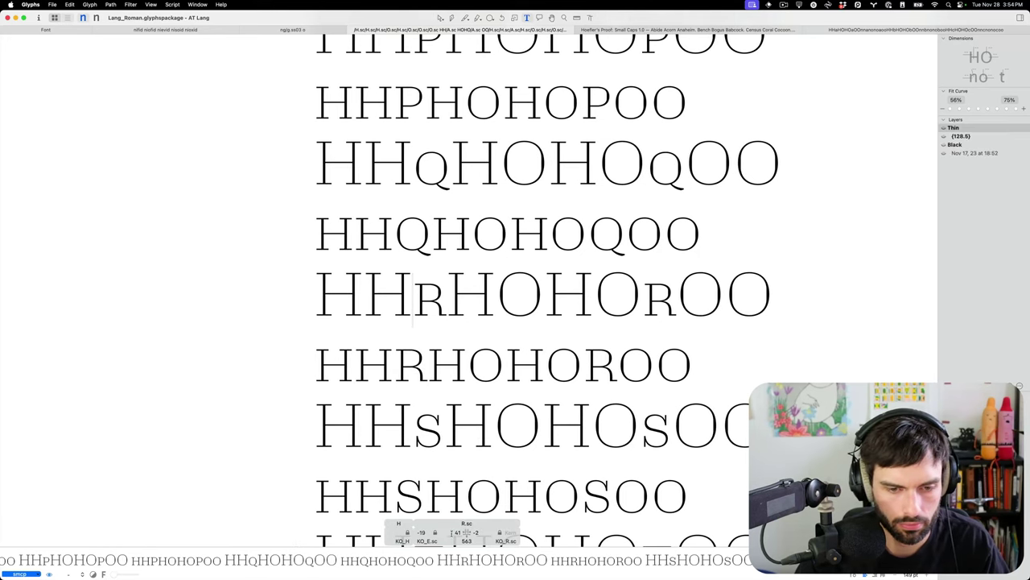
pyautogui.click(451, 534)
pyautogui.press('BackSpace')
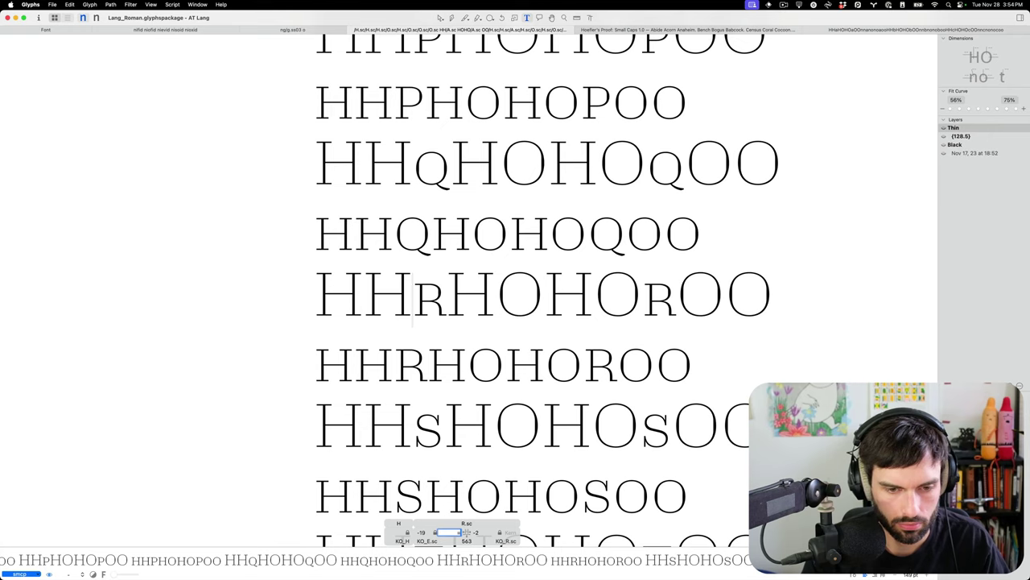
pyautogui.write('=H.sc')
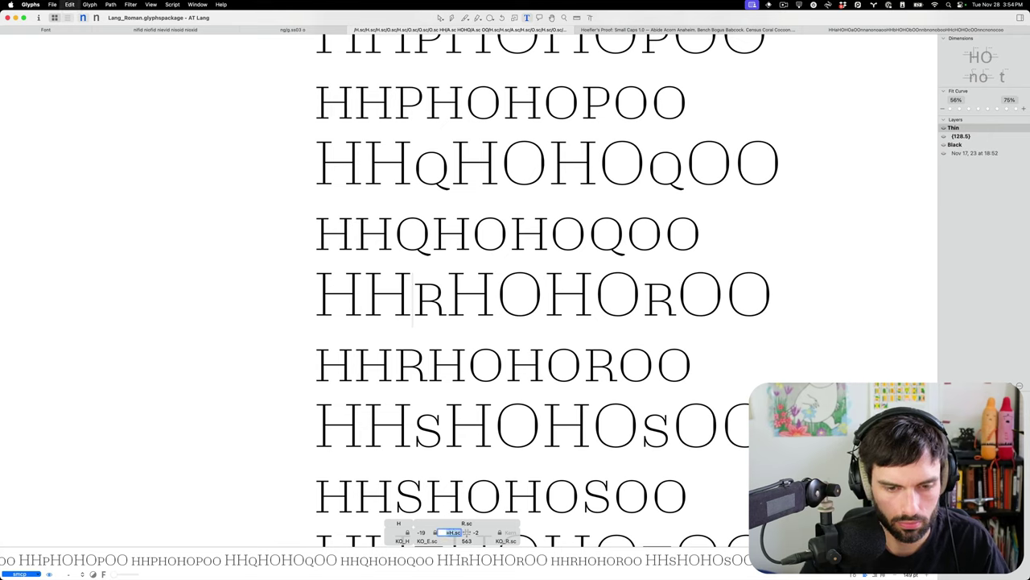
pyautogui.press('Tab')
# Tighten the small-cap R's right sidebearing to -9.
pyautogui.click(398, 355)
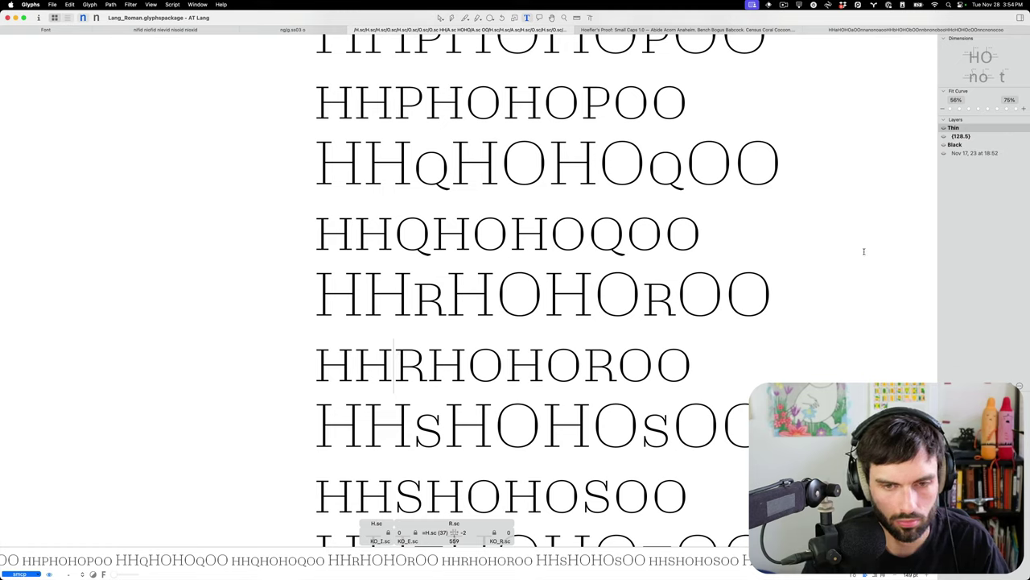
pyautogui.hotkey('ctrl', 'alt', 'shift', 'Left')
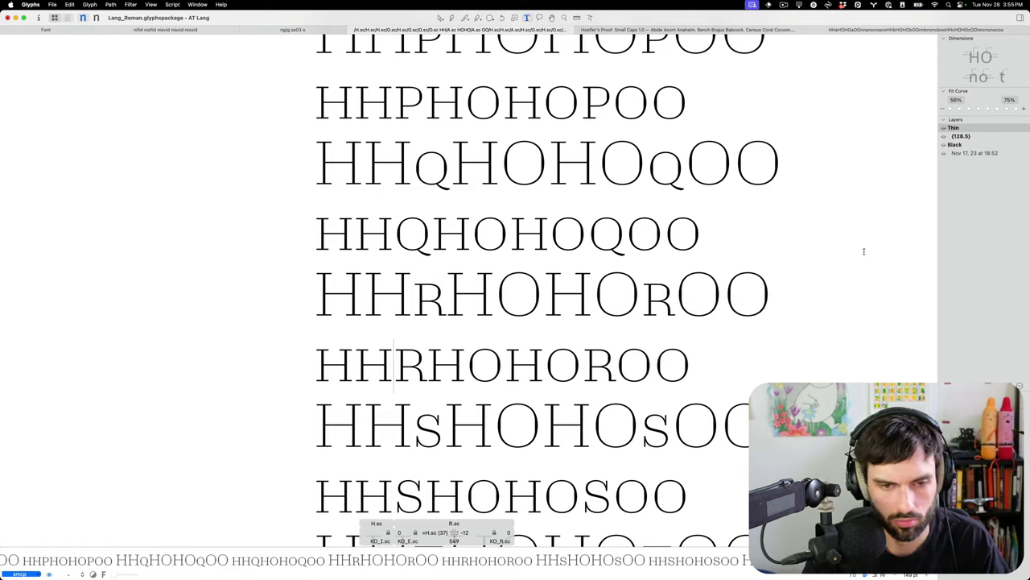
pyautogui.hotkey('ctrl', 'alt', 'Right')
pyautogui.hotkey('ctrl', 'alt', 'Right')
pyautogui.hotkey('ctrl', 'alt', 'Right')
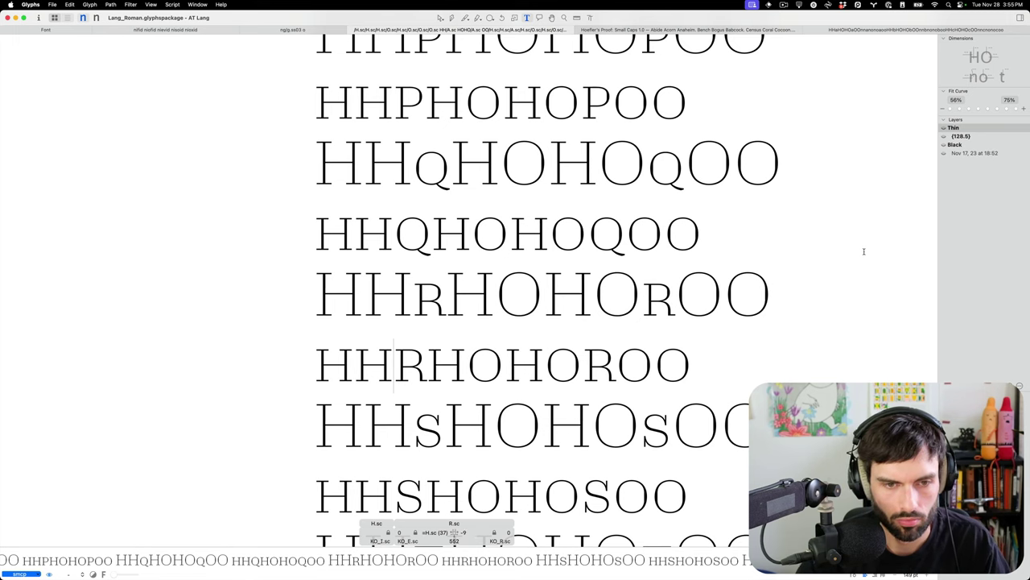
pyautogui.click(789, 362)
# Widen the small-cap S's right sidebearing by one unit, then check the small-cap T.
pyautogui.scroll(-3, 457, 318)
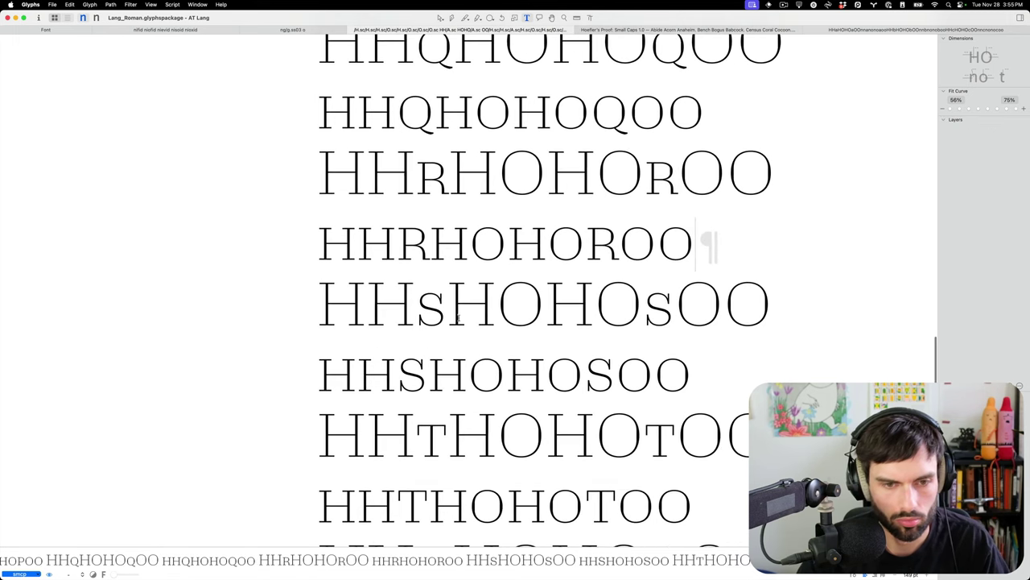
pyautogui.click(417, 297)
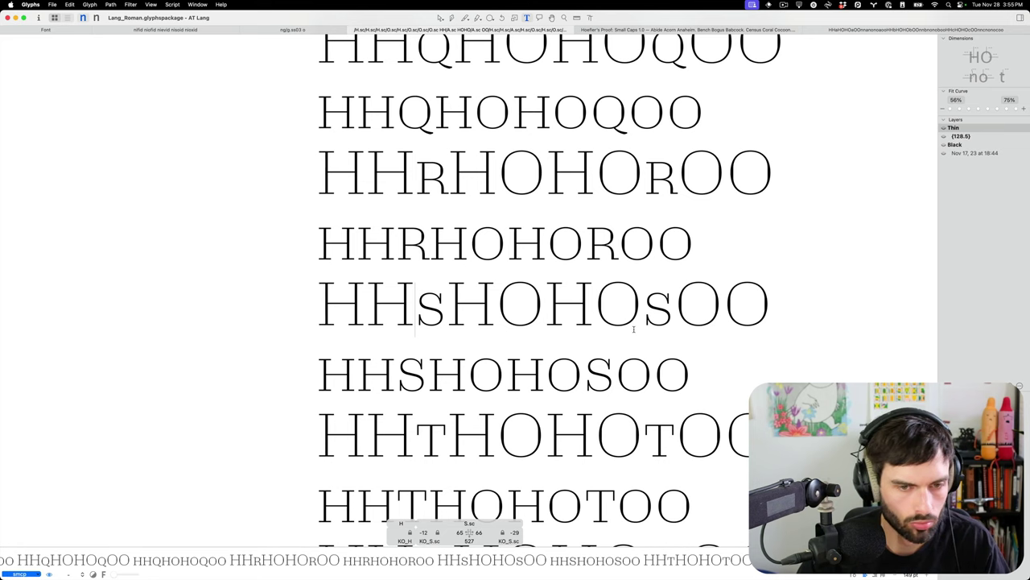
pyautogui.hotkey('ctrl', 'alt', 'Right')
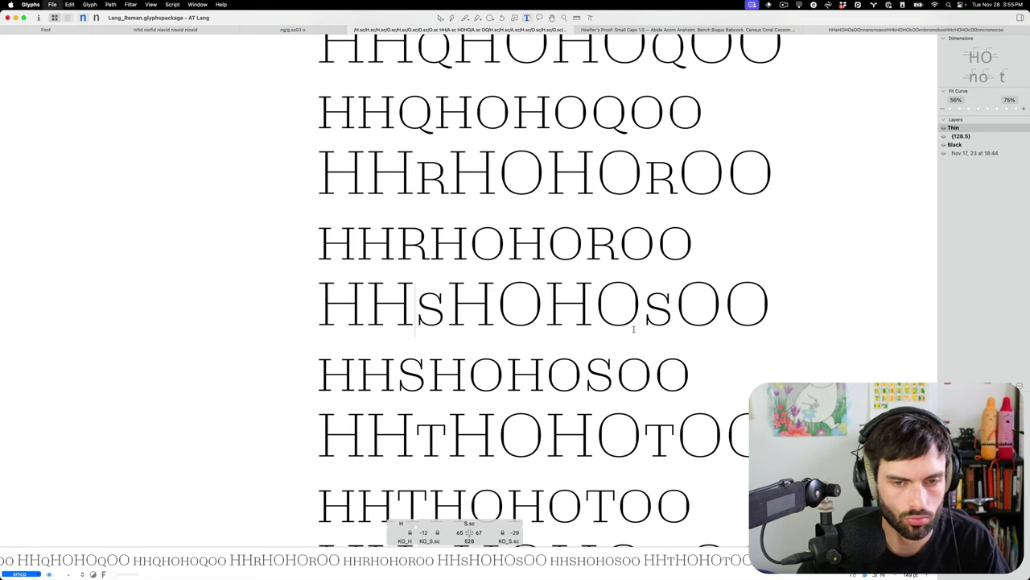
pyautogui.scroll(-3, 633, 329)
pyautogui.click(407, 333)
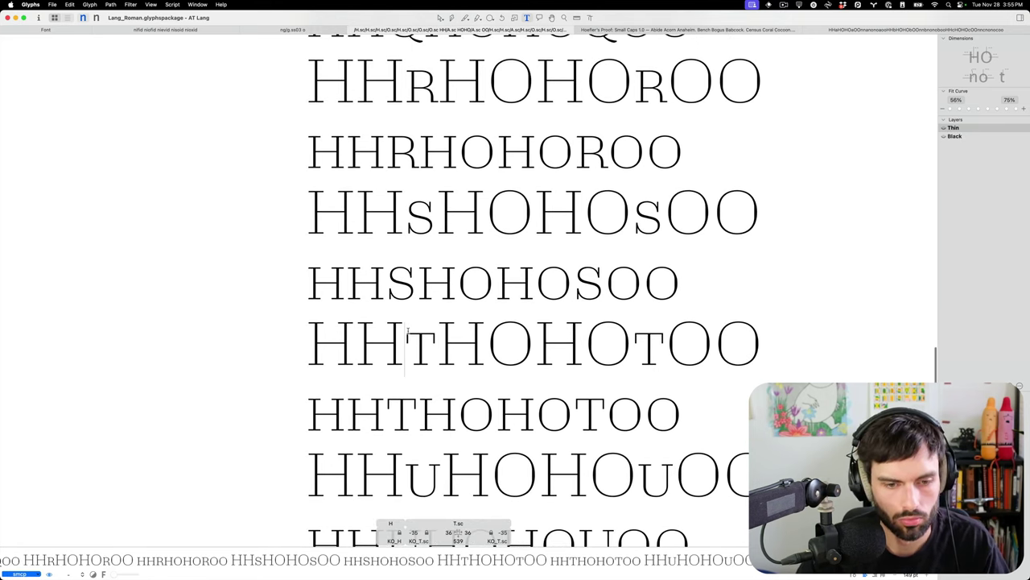
# Tighten both small-cap U sidebearings to 17 units.
pyautogui.scroll(-3, 408, 330)
pyautogui.click(408, 334)
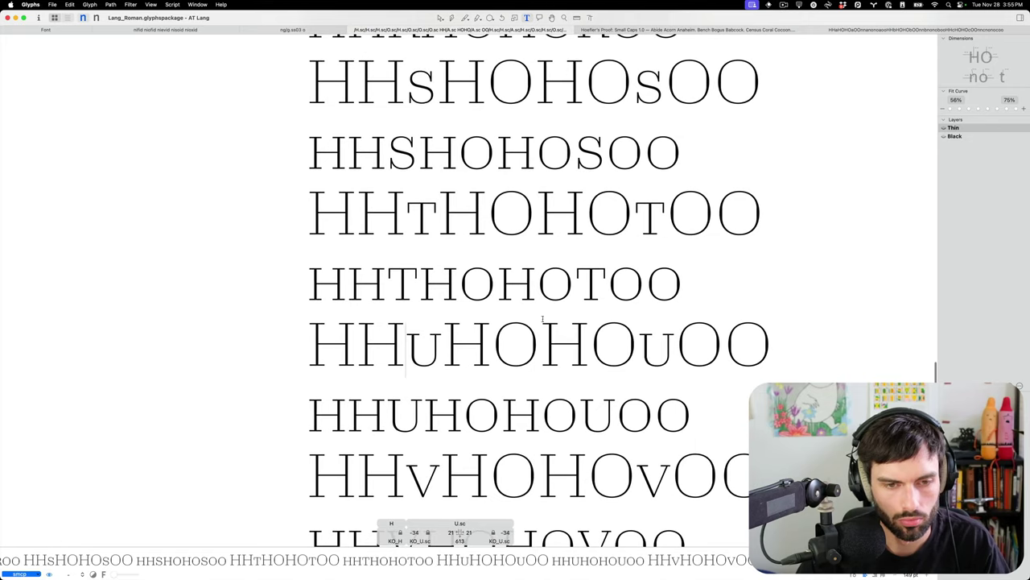
pyautogui.scroll(-3, 606, 311)
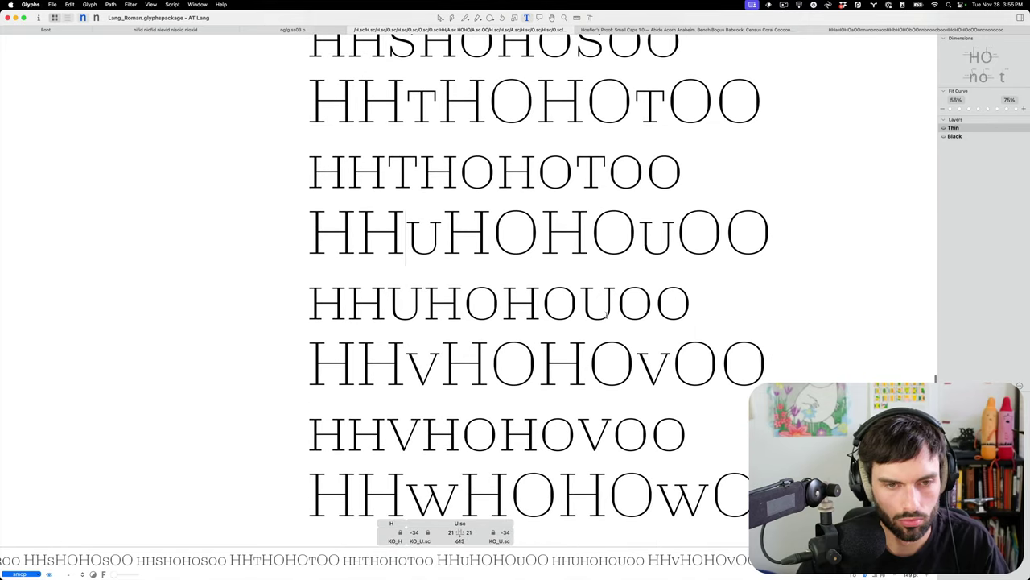
pyautogui.hotkey('ctrl', 'alt', 'Left')
pyautogui.hotkey('ctrl', 'alt', 'Left')
pyautogui.hotkey('ctrl', 'alt', 'Left')
pyautogui.hotkey('ctrl', 'alt', 'Left')
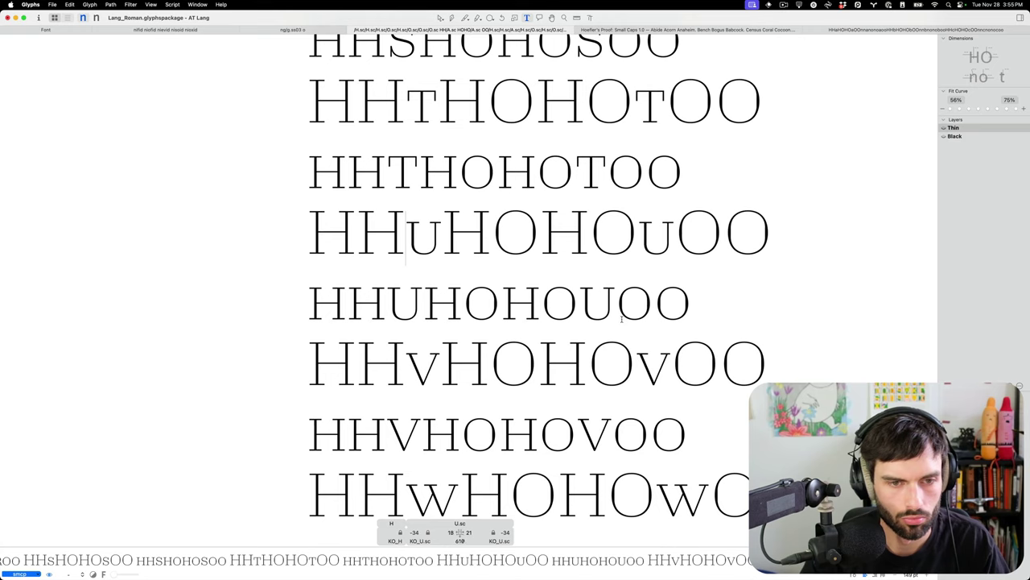
pyautogui.press('ctrl+super+Left')
pyautogui.press('ctrl+super+Left')
pyautogui.press('ctrl+super+Left')
pyautogui.press('ctrl+super+Left')
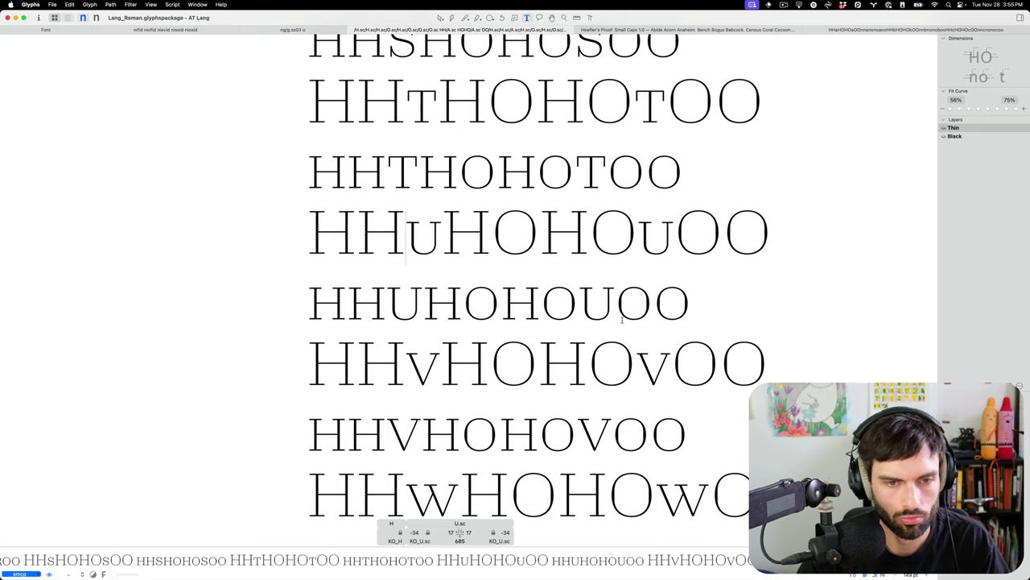
# Set both small-cap V sidebearings to 3 units, removing a stray s.
pyautogui.scroll(-3, 622, 319)
pyautogui.click(393, 239)
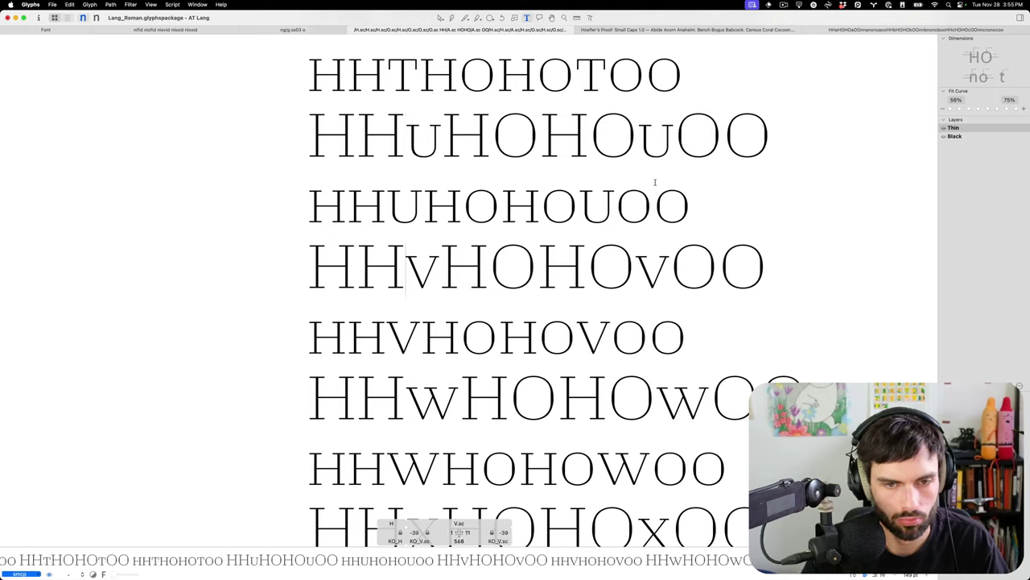
pyautogui.press('ctrl+super+Left')
pyautogui.press('ctrl+super+Left')
pyautogui.press('ctrl+super+Left')
pyautogui.press('ctrl+super+Left')
pyautogui.press('ctrl+super+Left')
pyautogui.press('ctrl+super+Left')
pyautogui.press('ctrl+super+Left')
pyautogui.press('ctrl+super+Left')
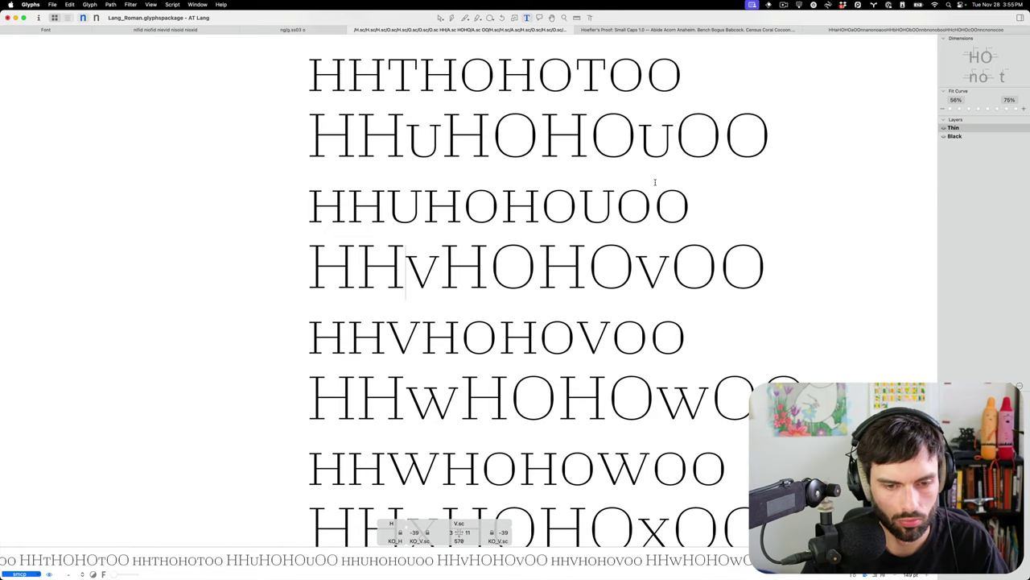
pyautogui.write('s')
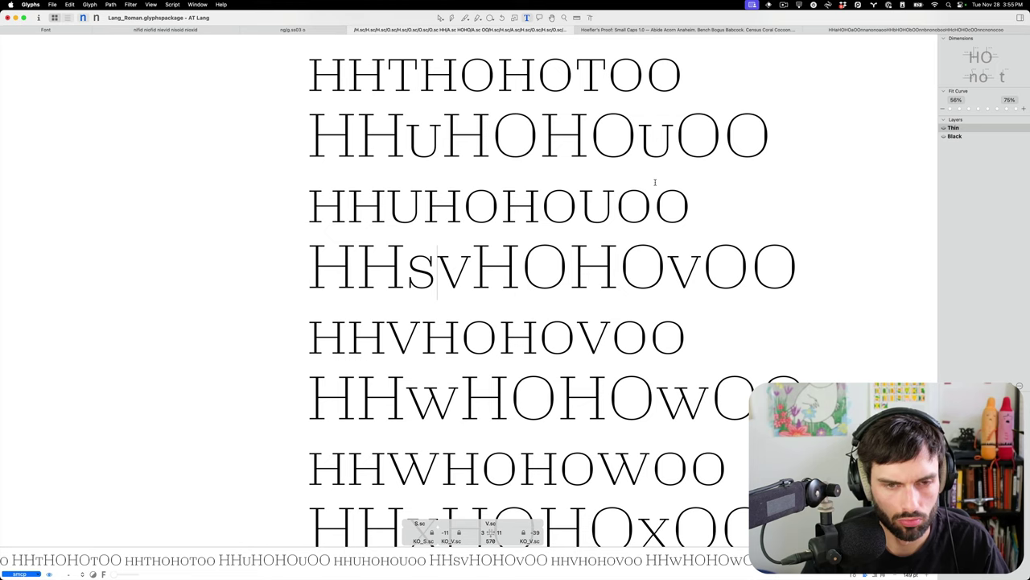
pyautogui.press('BackSpace')
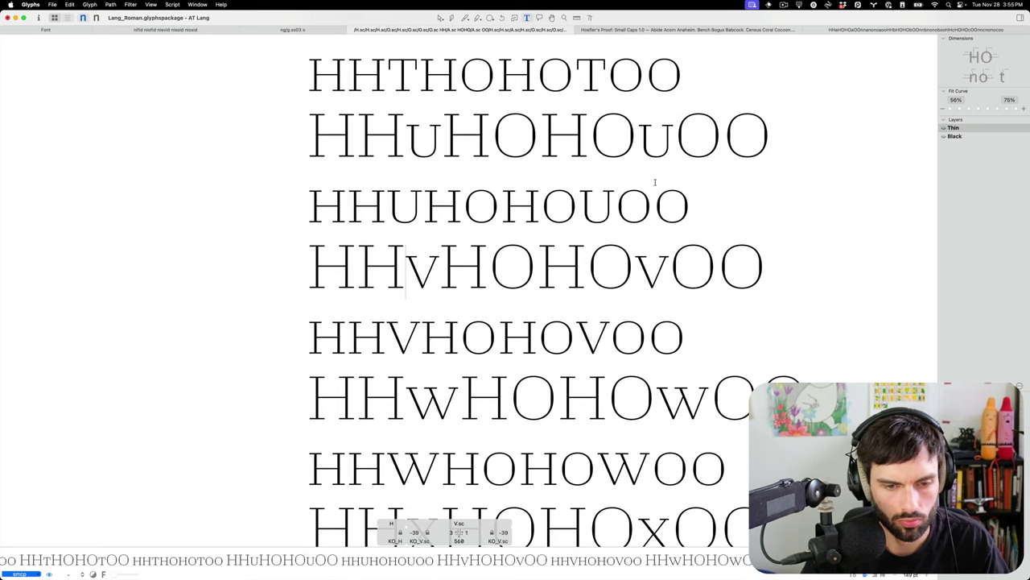
pyautogui.press('ctrl+alt+super+Right')
pyautogui.press('ctrl+alt+super+Right')
# Nudge the small-cap W slightly wider to 874 units with 4-unit sidebearings.
pyautogui.scroll(-2, 561, 252)
pyautogui.click(431, 330)
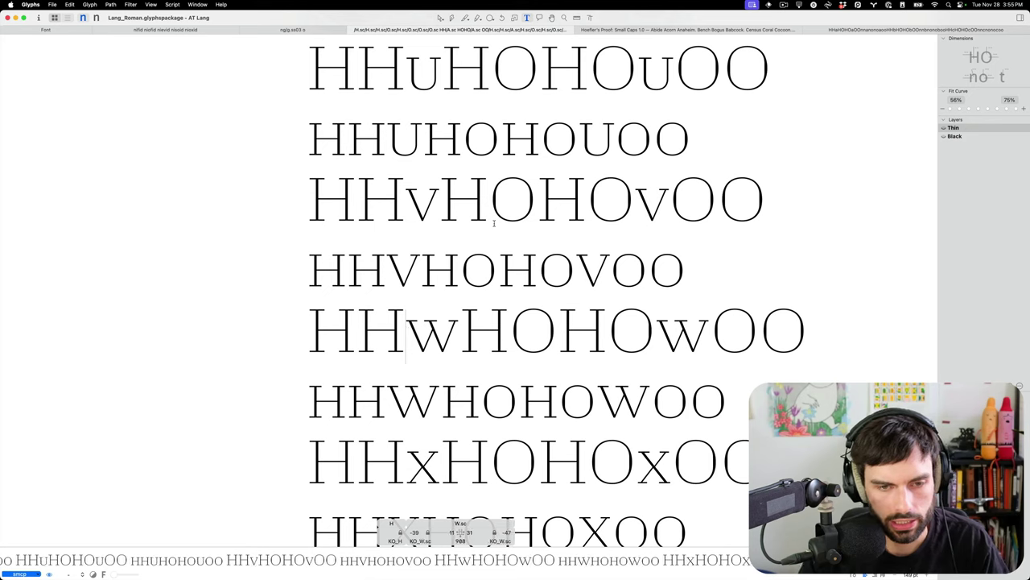
pyautogui.press('ctrl+alt+super+Left')
pyautogui.press('ctrl+alt+super+Right')
pyautogui.press('ctrl+alt+super+Right')
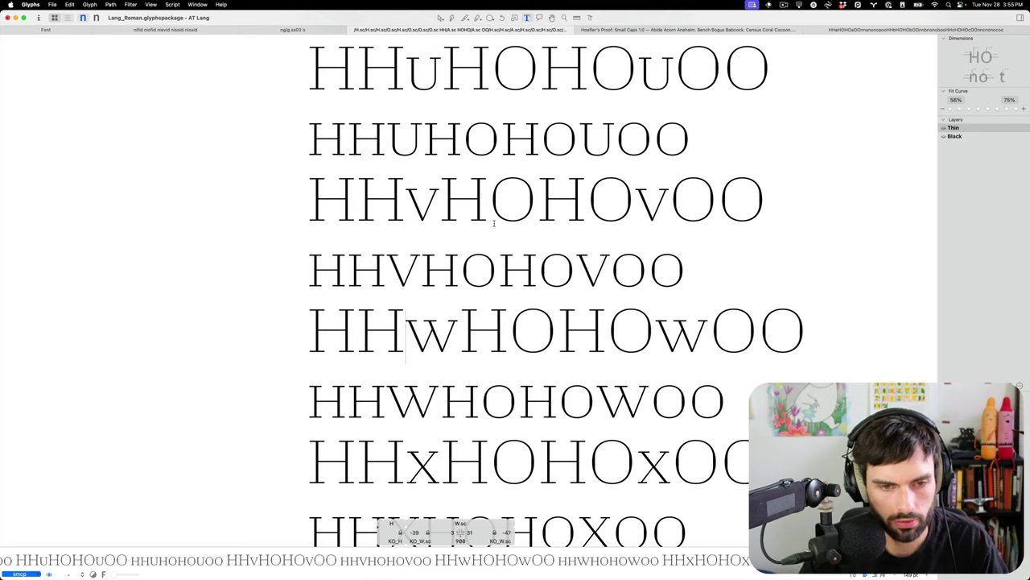
pyautogui.press('ctrl+alt+super+Left')
pyautogui.press('ctrl+alt+super+Left')
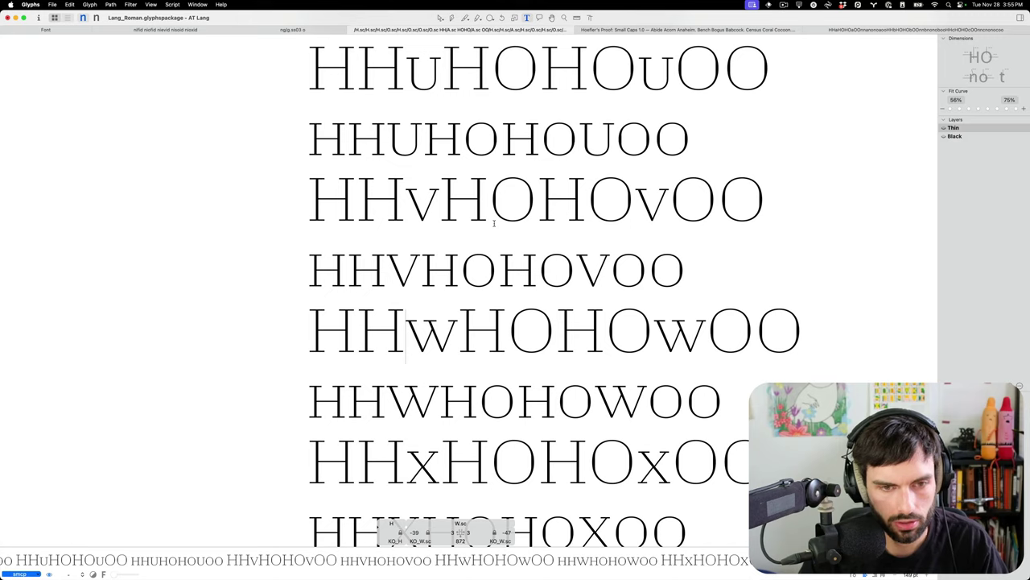
pyautogui.press('ctrl+alt+super+Right')
pyautogui.press('ctrl+alt+super+Right')
pyautogui.scroll(-3, 499, 249)
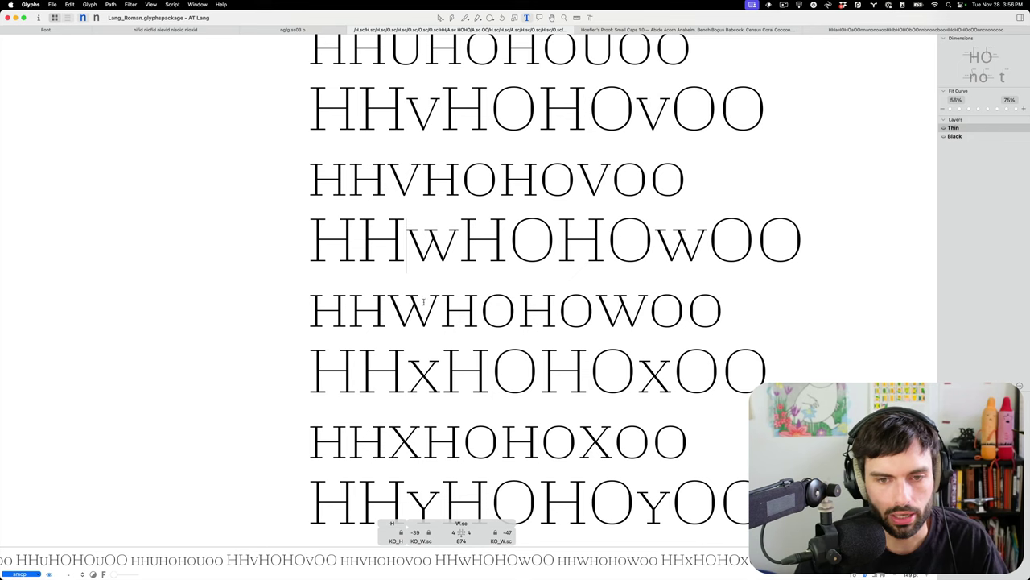
pyautogui.press('Down')
pyautogui.press('Down')
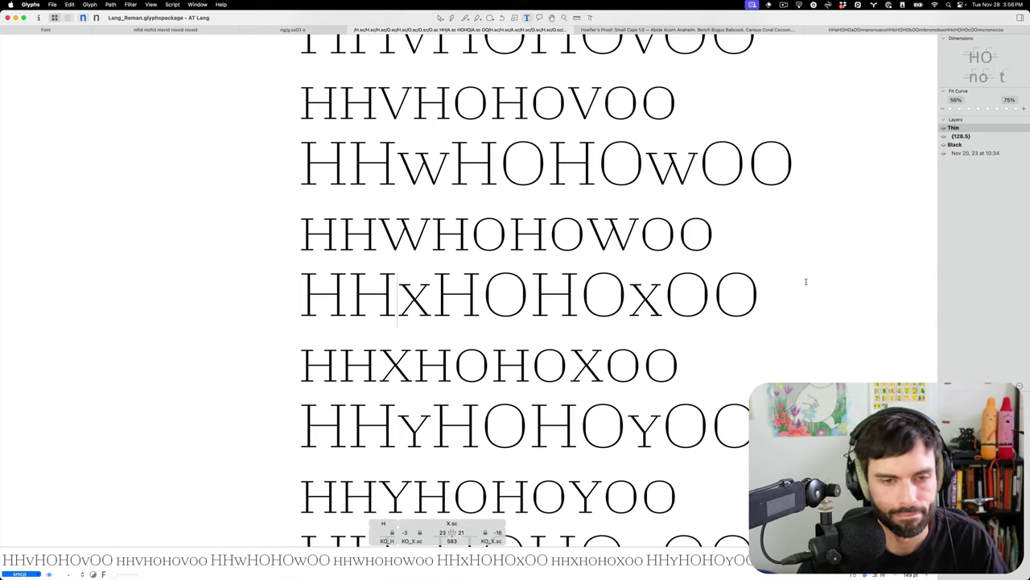
# Tighten the small-cap X's sidebearings, leaving a 13-unit right sidebearing, and remove a stray S.
pyautogui.scroll(-2, 768, 282)
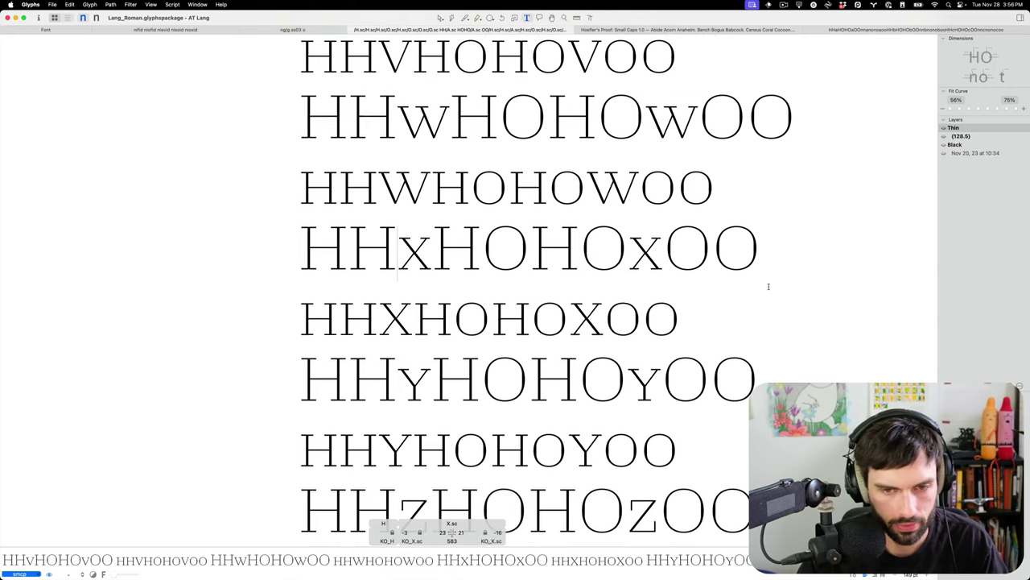
pyautogui.click(375, 304)
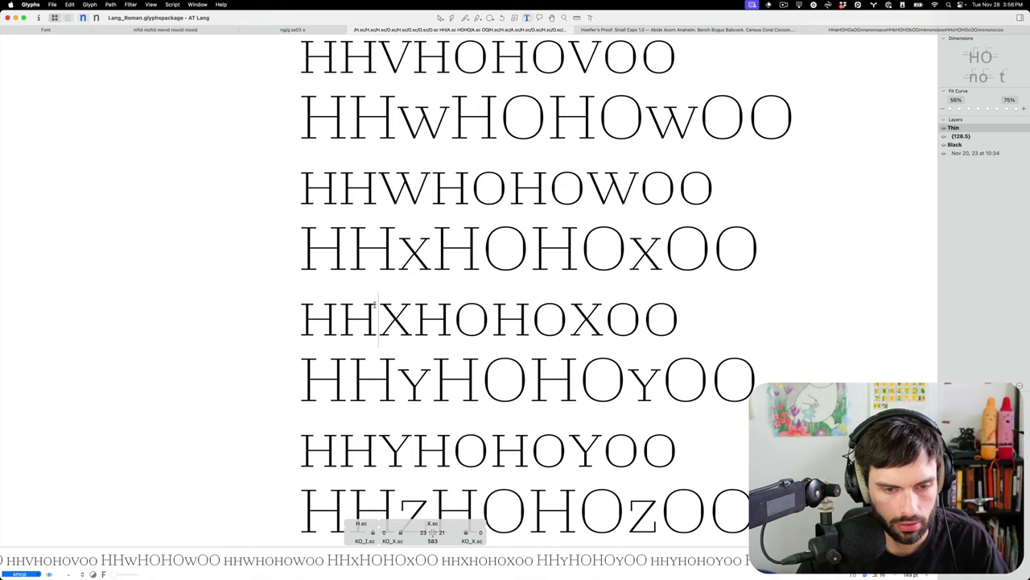
pyautogui.hotkey('ctrl', 'alt', 'shift', 'Left')
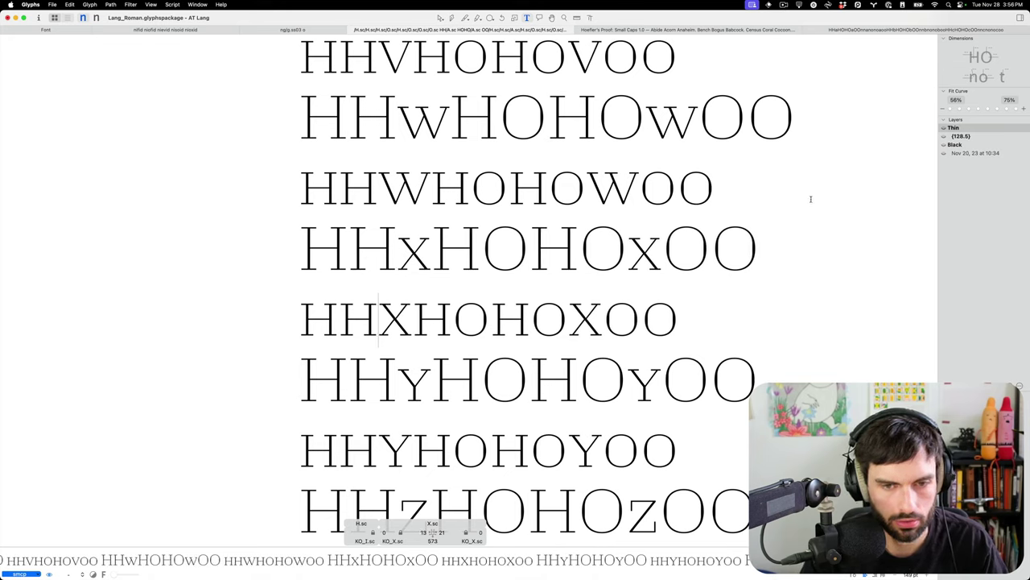
pyautogui.press('ctrl+super+shift+Left')
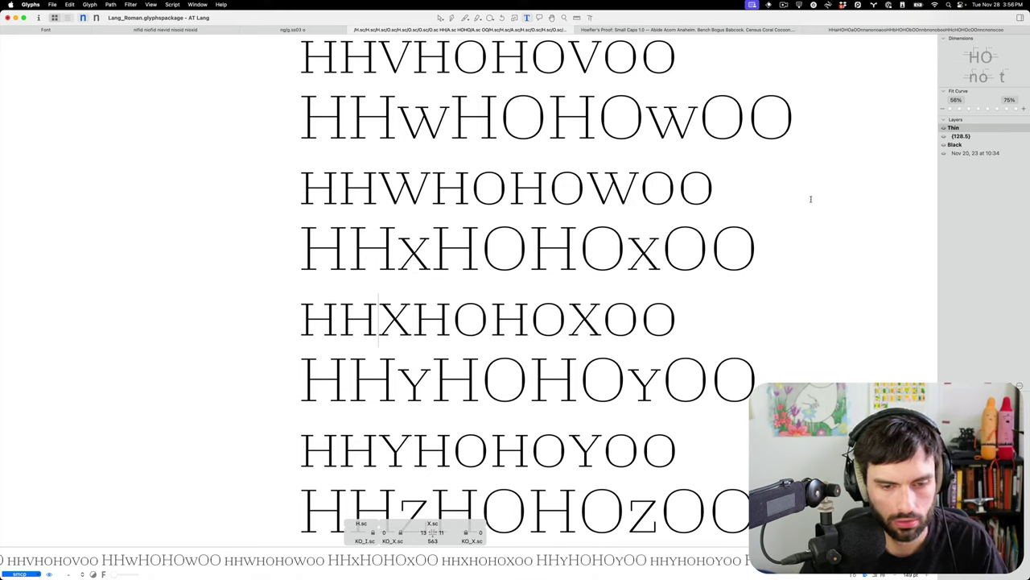
pyautogui.press('ctrl+super+Right')
pyautogui.press('ctrl+super+Right')
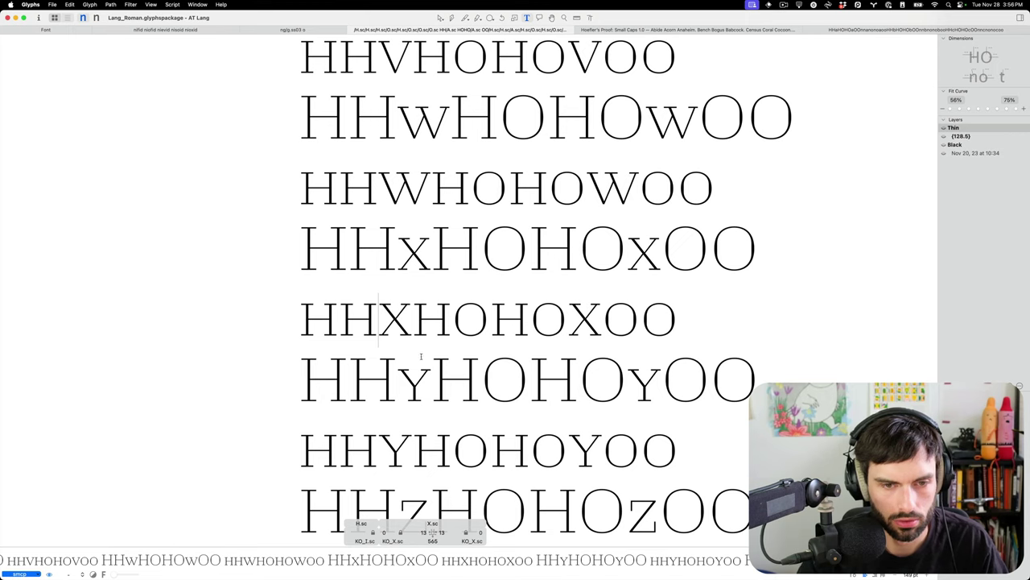
pyautogui.press('Down')
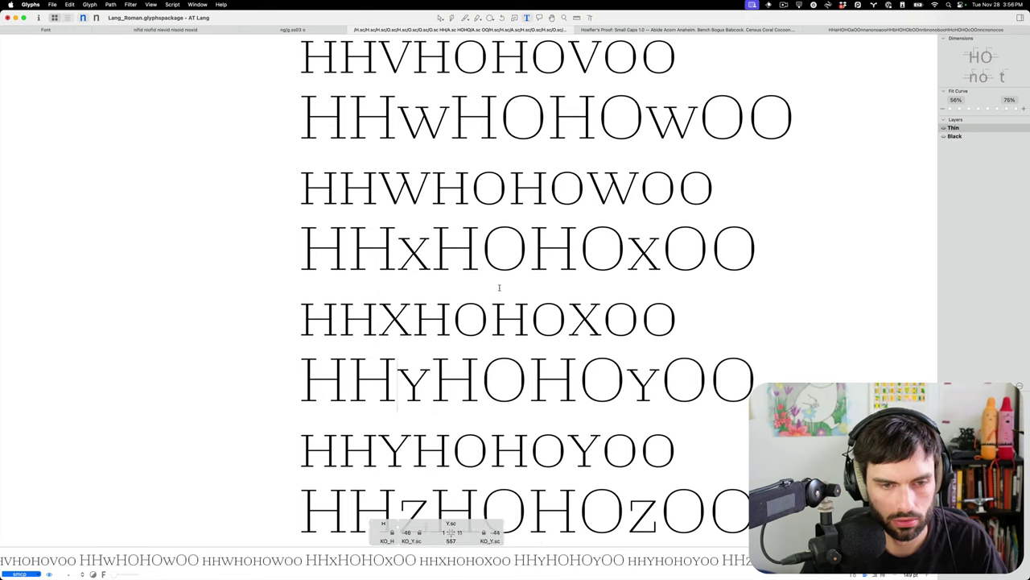
pyautogui.write('S')
pyautogui.press('BackSpace')
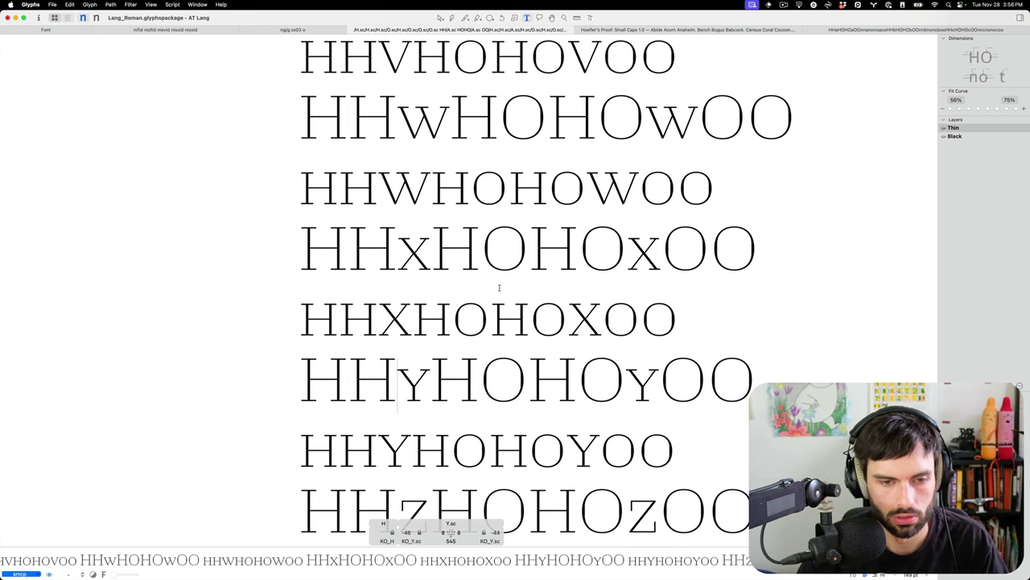
# Tighten the small-cap Z to a 41-unit left sidebearing and 537-unit width.
pyautogui.scroll(-3, 503, 294)
pyautogui.scroll(-5, 507, 298)
pyautogui.click(424, 303)
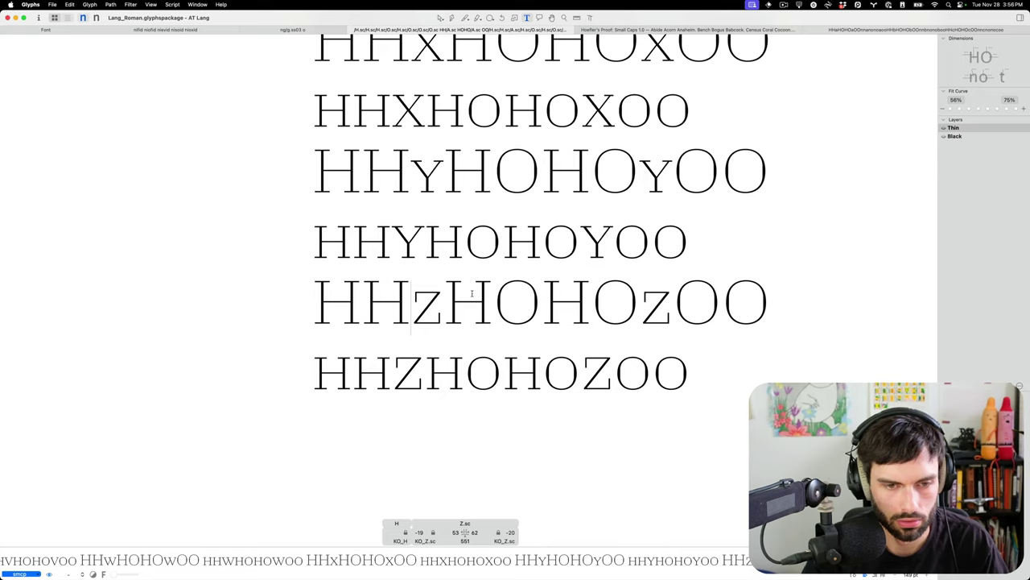
pyautogui.hotkey('ctrl', 'alt', 'Left')
pyautogui.hotkey('ctrl', 'alt', 'Left')
pyautogui.hotkey('ctrl', 'alt', 'Left')
pyautogui.hotkey('ctrl', 'alt', 'Left')
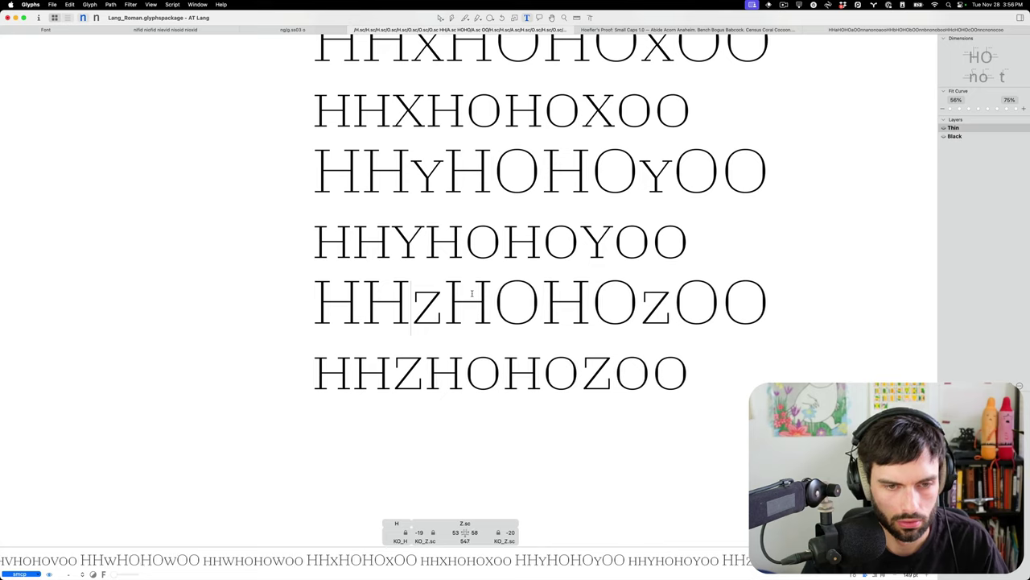
pyautogui.hotkey('ctrl', 'alt', 'Right')
pyautogui.press('ctrl+super+Left')
pyautogui.press('ctrl+super+Left')
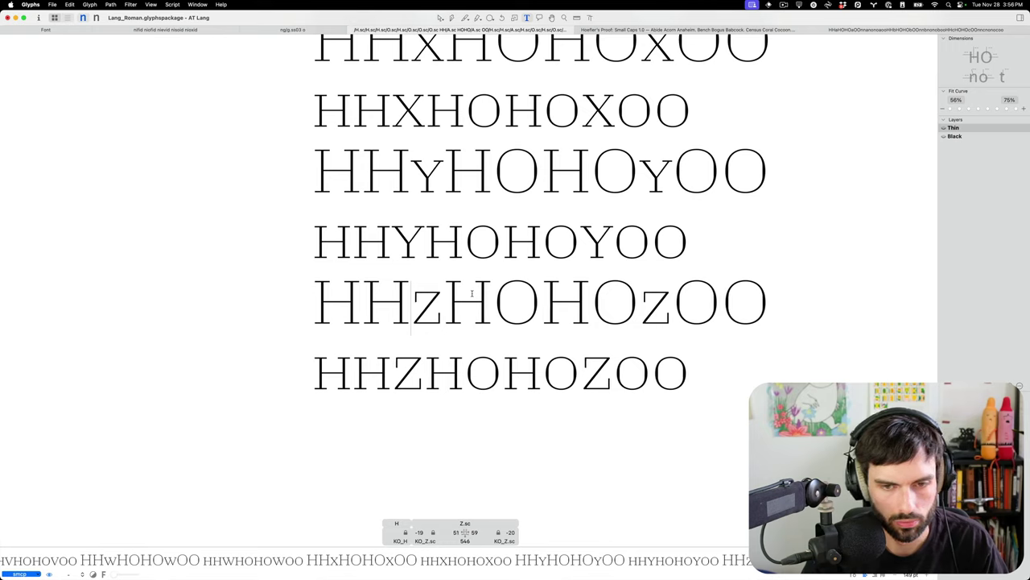
pyautogui.press('ctrl+alt+super+Left')
pyautogui.press('ctrl+alt+super+Left')
pyautogui.press('ctrl+alt+super+Left')
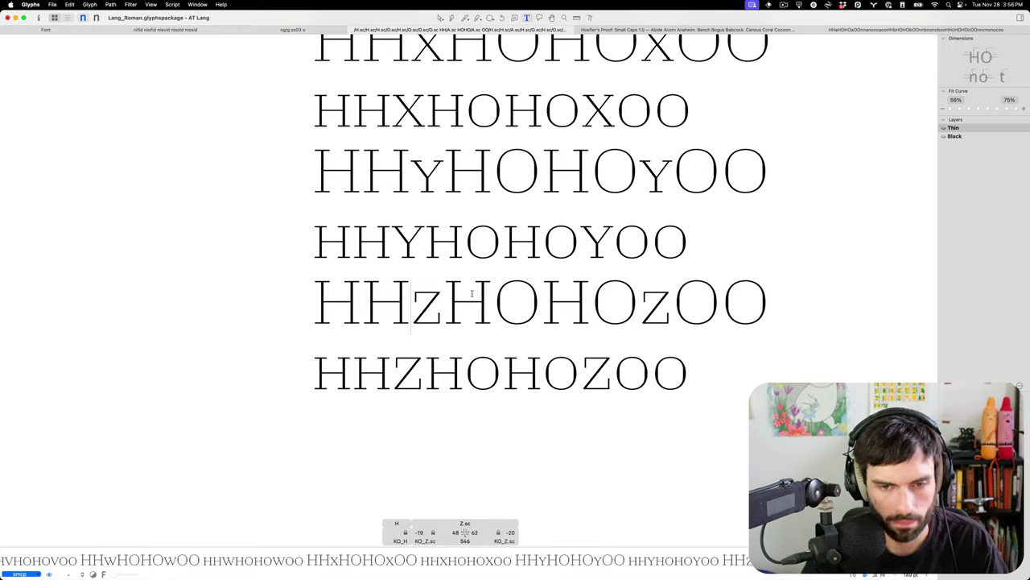
pyautogui.press('ctrl+super+Left')
pyautogui.press('ctrl+super+Left')
pyautogui.press('ctrl+super+Left')
pyautogui.press('ctrl+super+Left')
pyautogui.press('ctrl+super+Left')
pyautogui.press('ctrl+super+Left')
pyautogui.press('ctrl+super+Left')
pyautogui.hotkey('ctrl', 'alt', 'Left')
pyautogui.hotkey('ctrl', 'alt', 'Left')
pyautogui.press('ctrl+super+Left')
pyautogui.press('ctrl+super+Right')
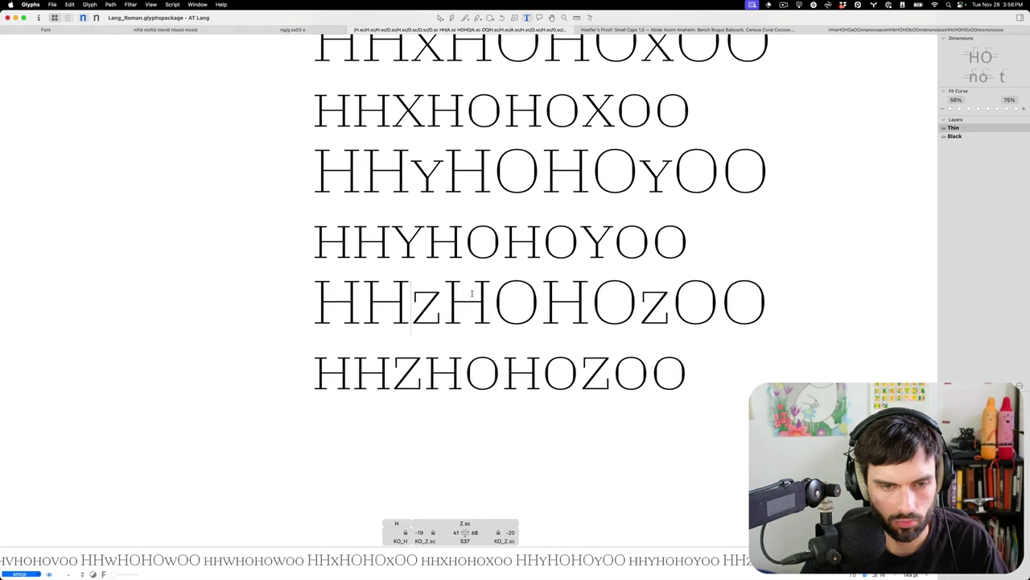
pyautogui.scroll(10, 519, 341)
# Show the Hoefler's Proof: Small Caps 1.0 text with a larger text area, and scroll through it.
pyautogui.scroll(10, 520, 341)
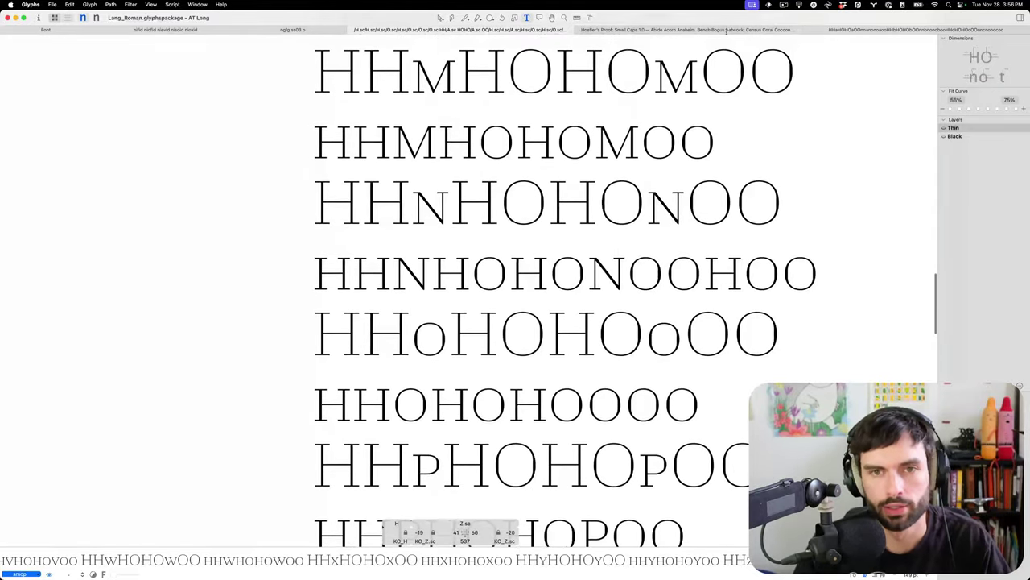
pyautogui.click(725, 31)
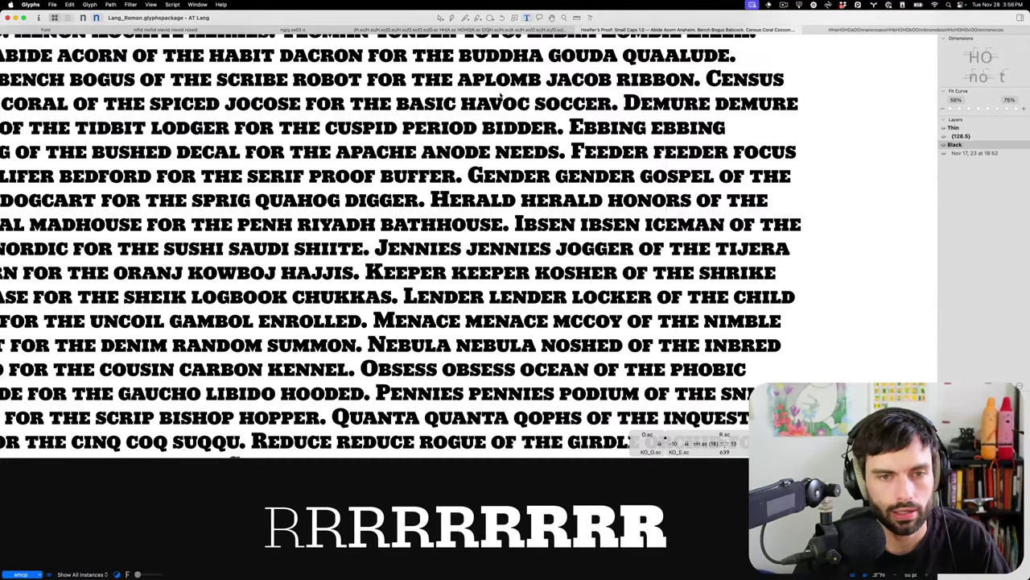
pyautogui.scroll(-5, 673, 125)
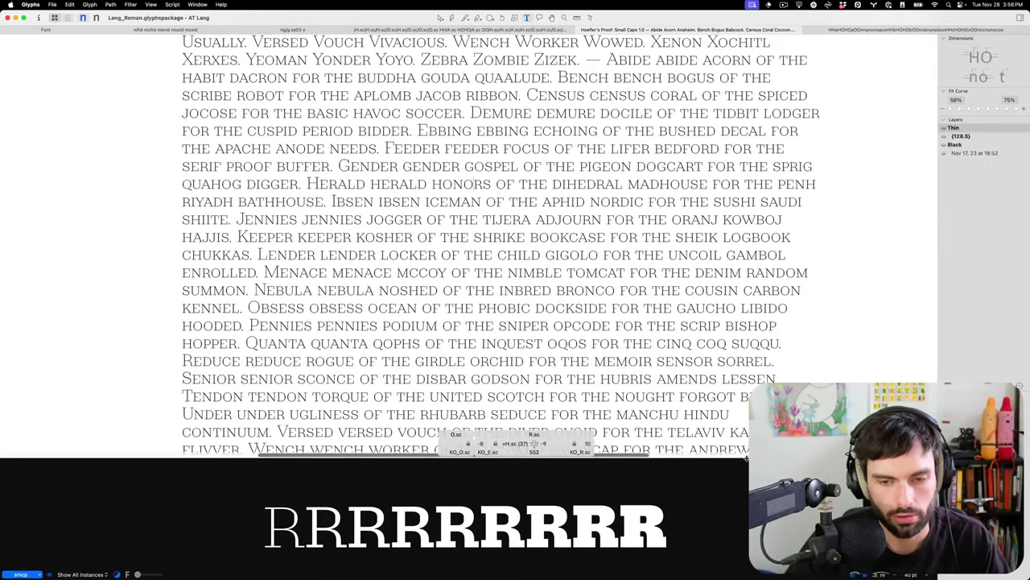
pyautogui.moveTo(737, 458); pyautogui.dragTo(735, 546)
pyautogui.scroll(5, 401, 308)
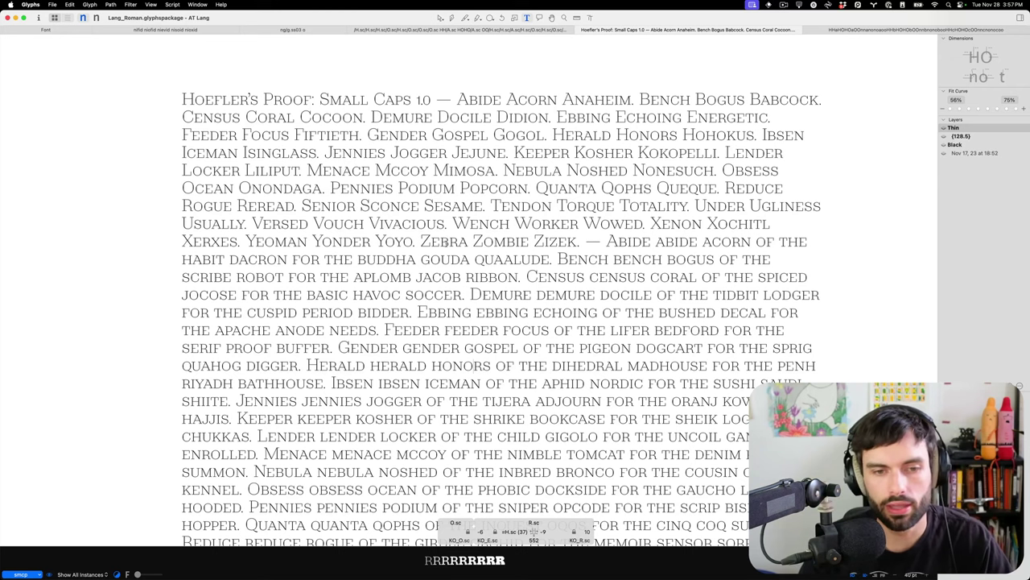
pyautogui.scroll(-1, 451, 240)
pyautogui.scroll(-5, 451, 241)
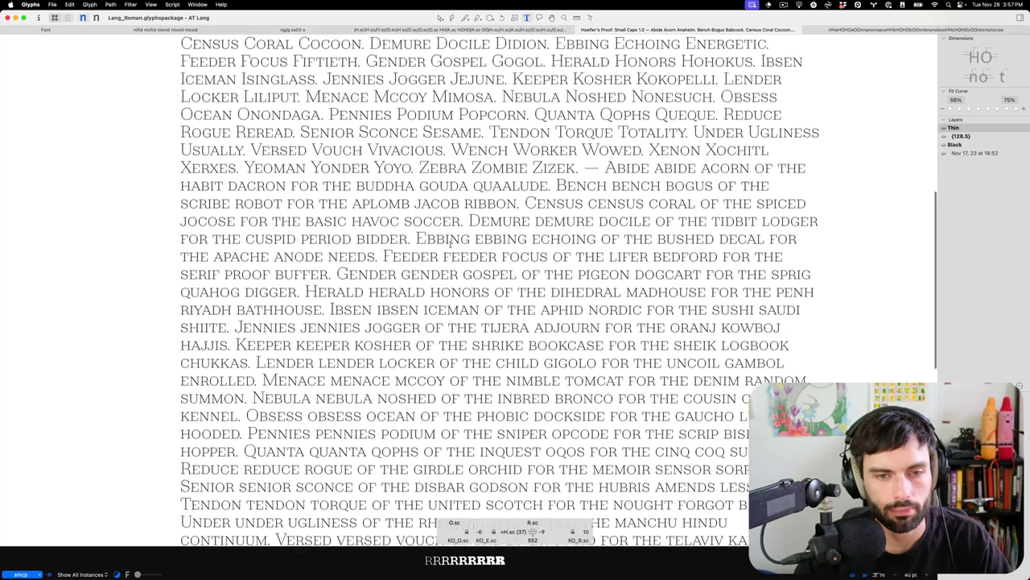
pyautogui.scroll(-8, 674, 432)
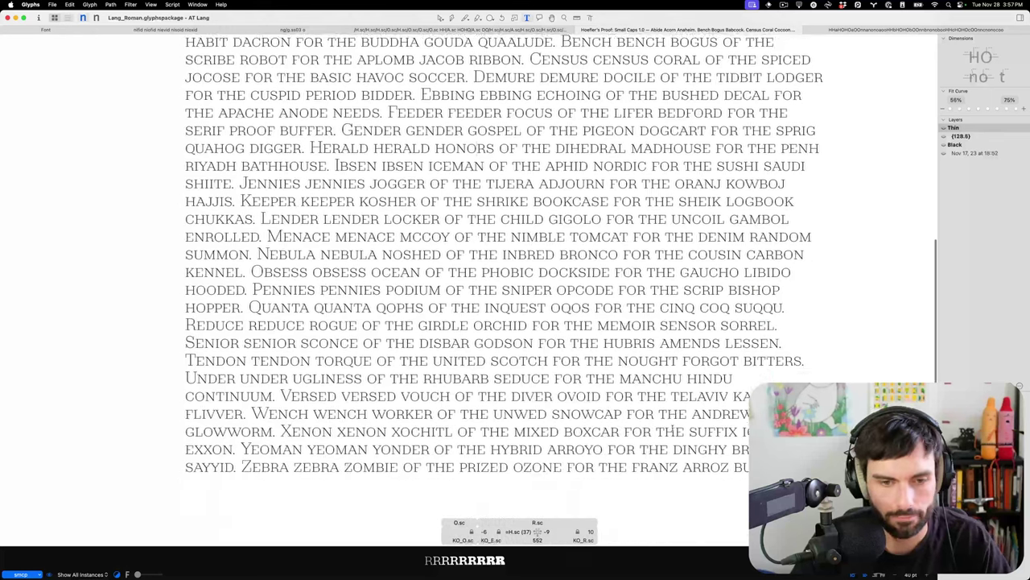
pyautogui.scroll(10, 658, 395)
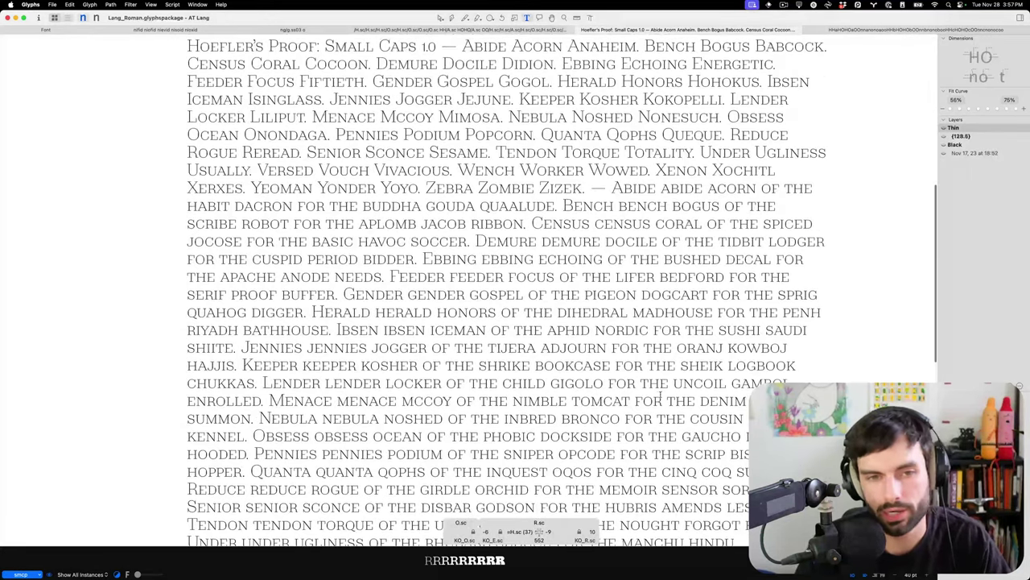
pyautogui.scroll(6, 656, 396)
pyautogui.scroll(3, 662, 392)
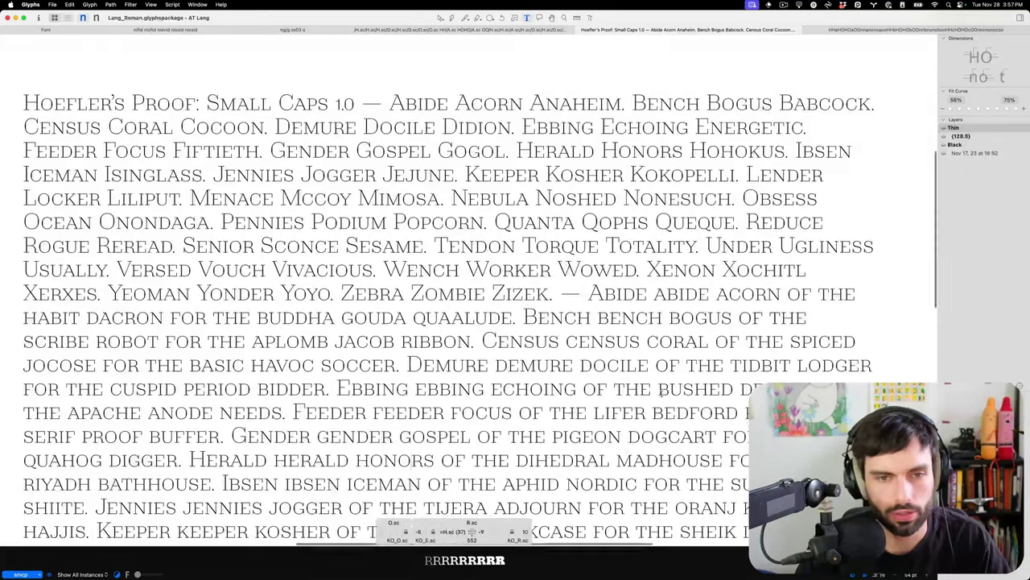
pyautogui.hscroll(-1, 662, 392)
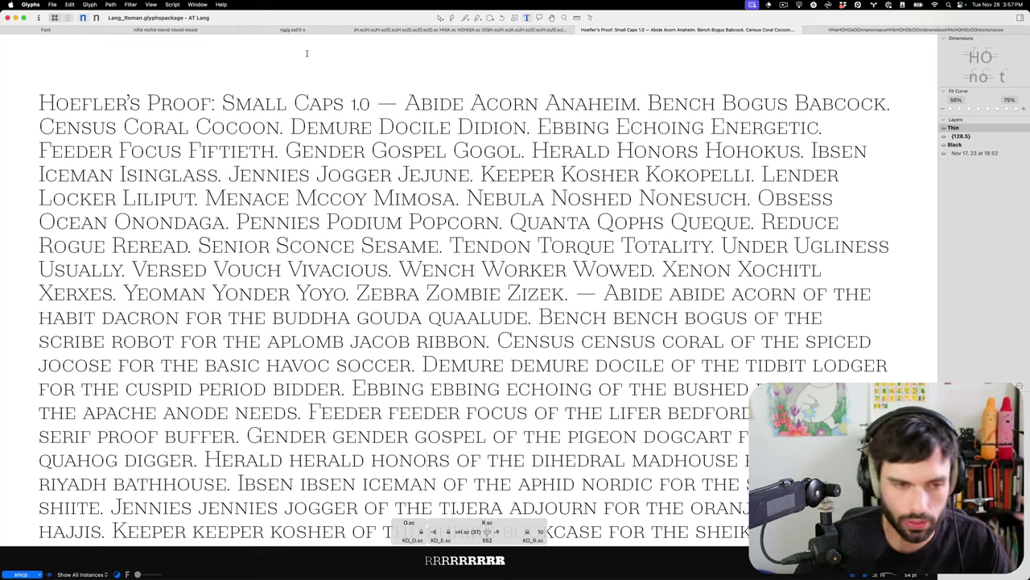
# Review the small-cap HHxHOHOxOO spacing lines from A to Z and back.
pyautogui.click(409, 29)
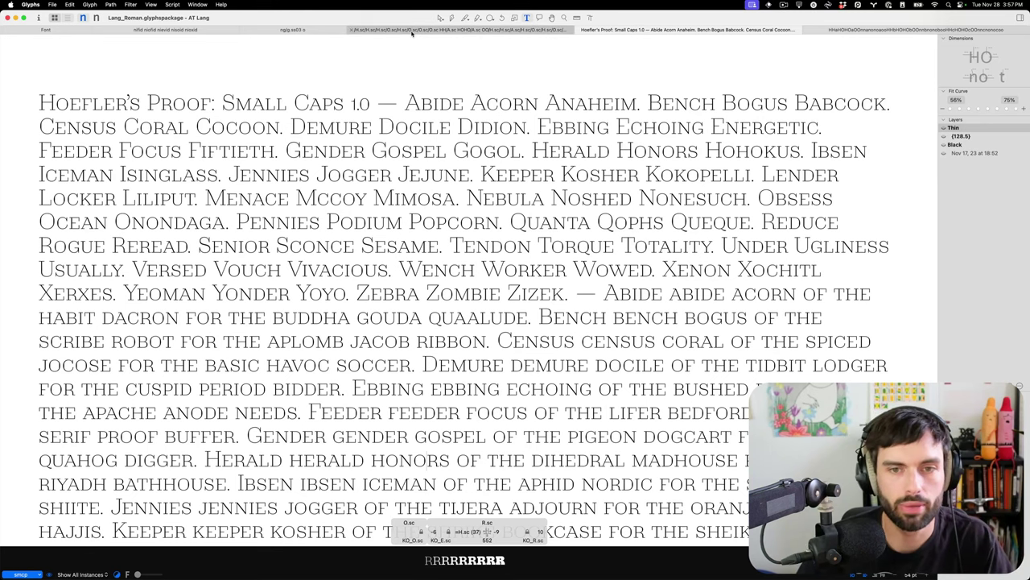
pyautogui.hscroll(1, 358, 127)
pyautogui.scroll(-3, 358, 127)
pyautogui.scroll(-3, 406, 148)
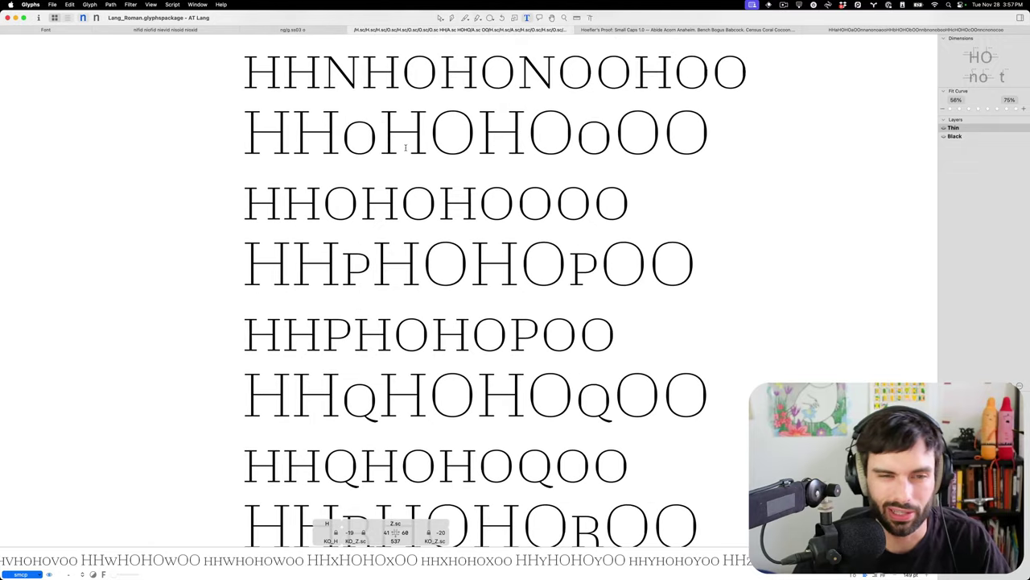
pyautogui.scroll(-3, 405, 147)
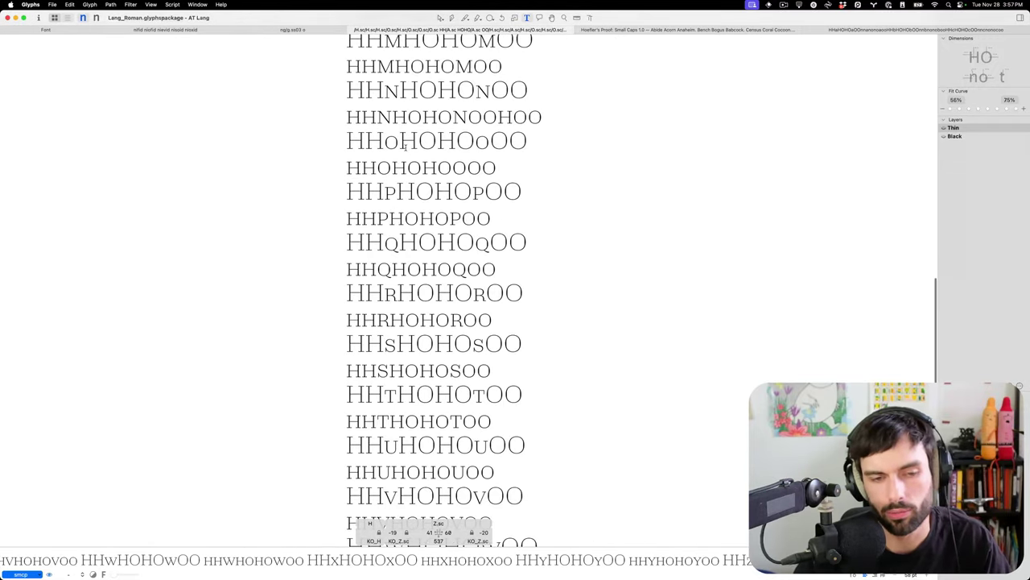
pyautogui.scroll(10, 405, 142)
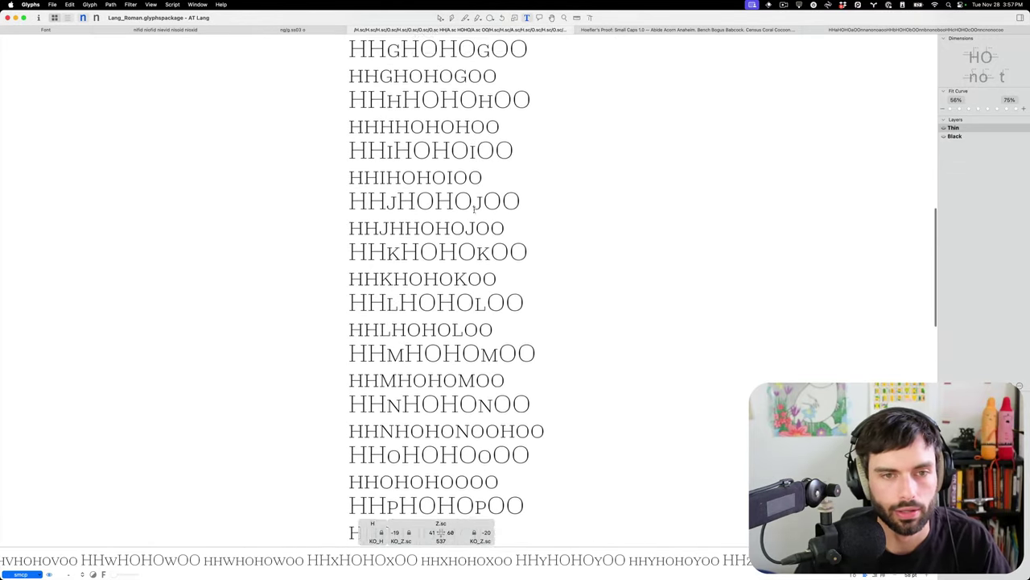
pyautogui.scroll(5, 495, 211)
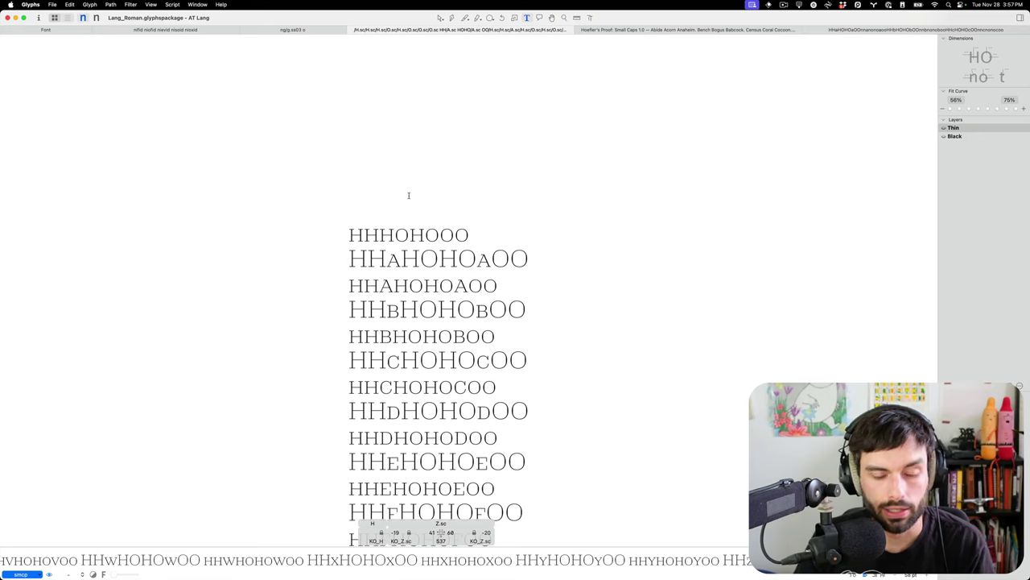
pyautogui.scroll(-20, 431, 194)
pyautogui.scroll(15, 432, 193)
pyautogui.scroll(15, 436, 194)
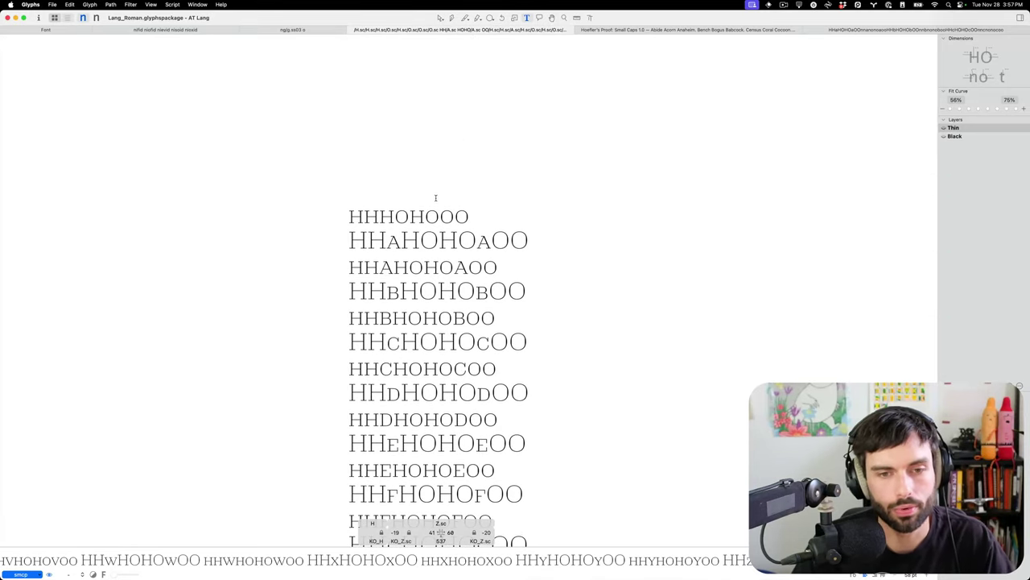
pyautogui.scroll(-8, 435, 198)
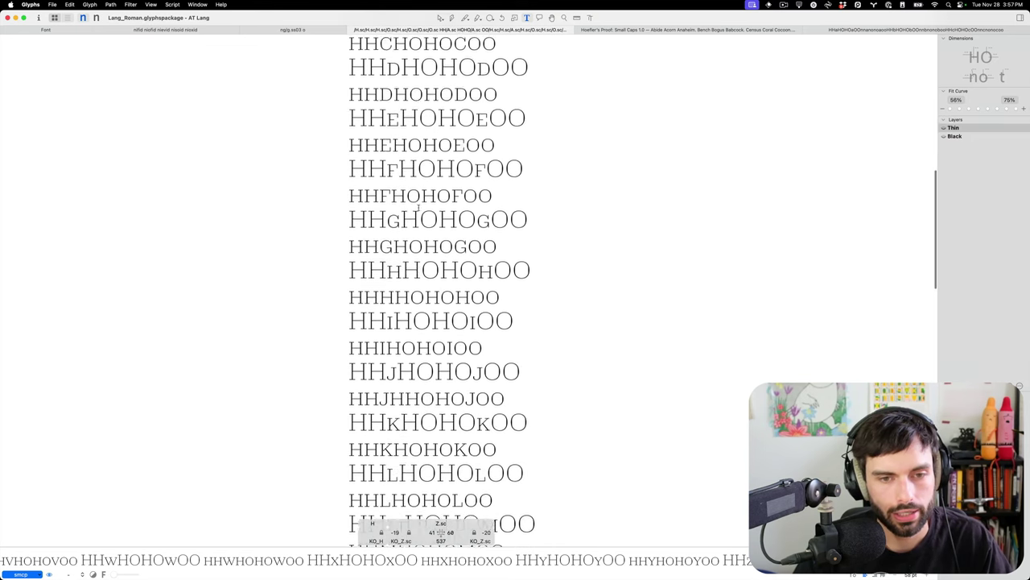
pyautogui.scroll(-3, 418, 207)
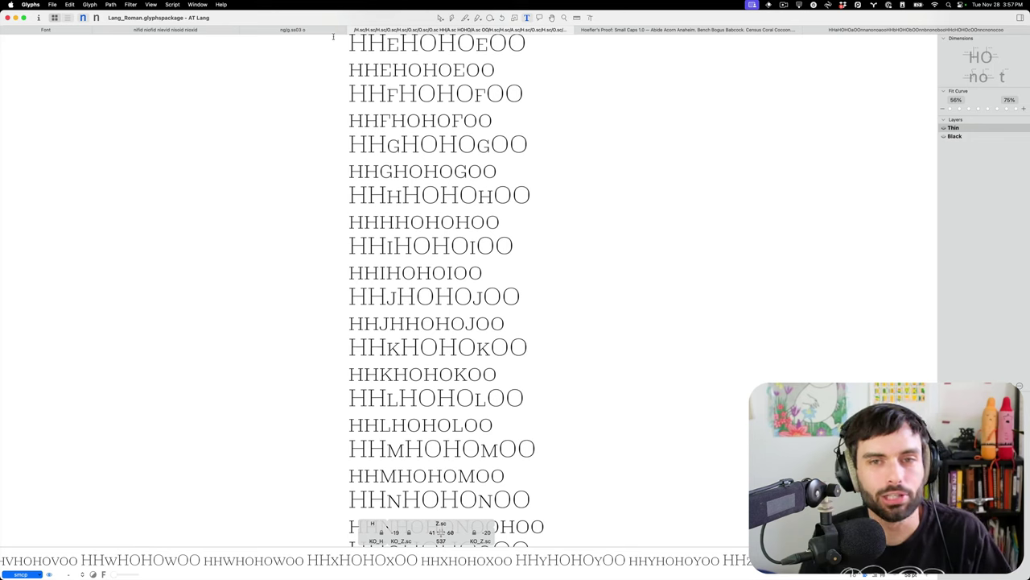
pyautogui.scroll(-3, 516, 123)
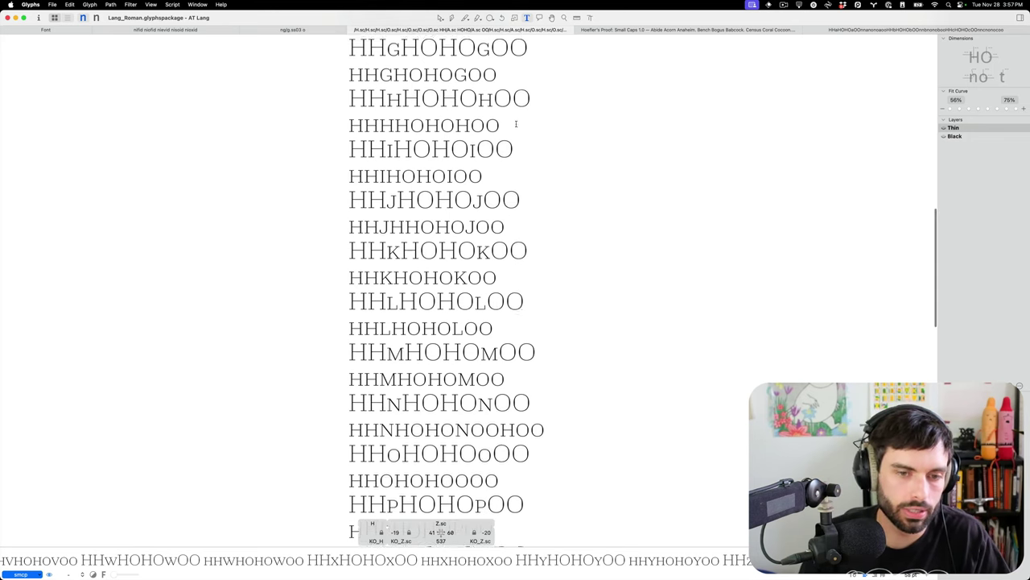
pyautogui.scroll(-10, 516, 123)
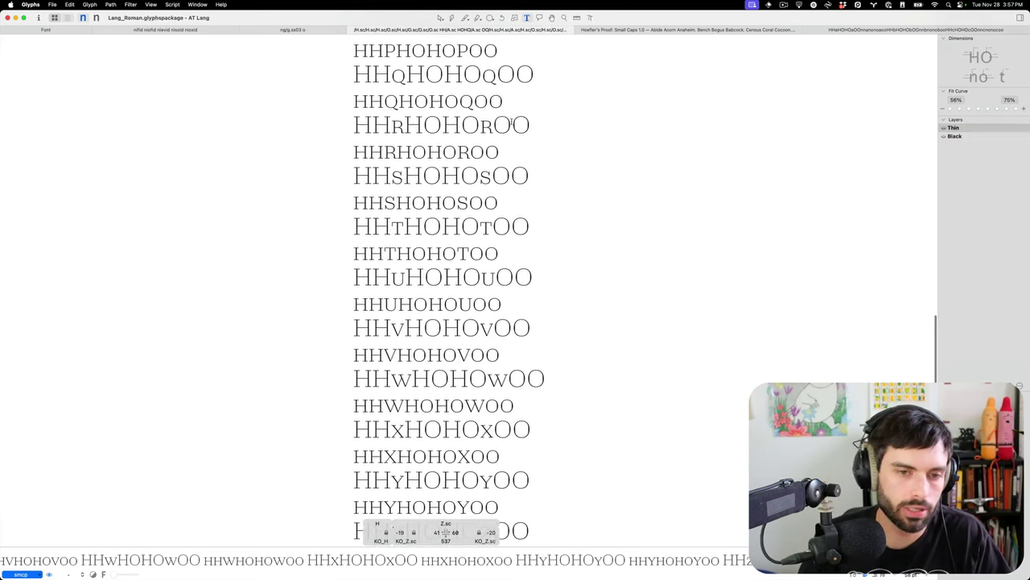
pyautogui.scroll(-4, 512, 122)
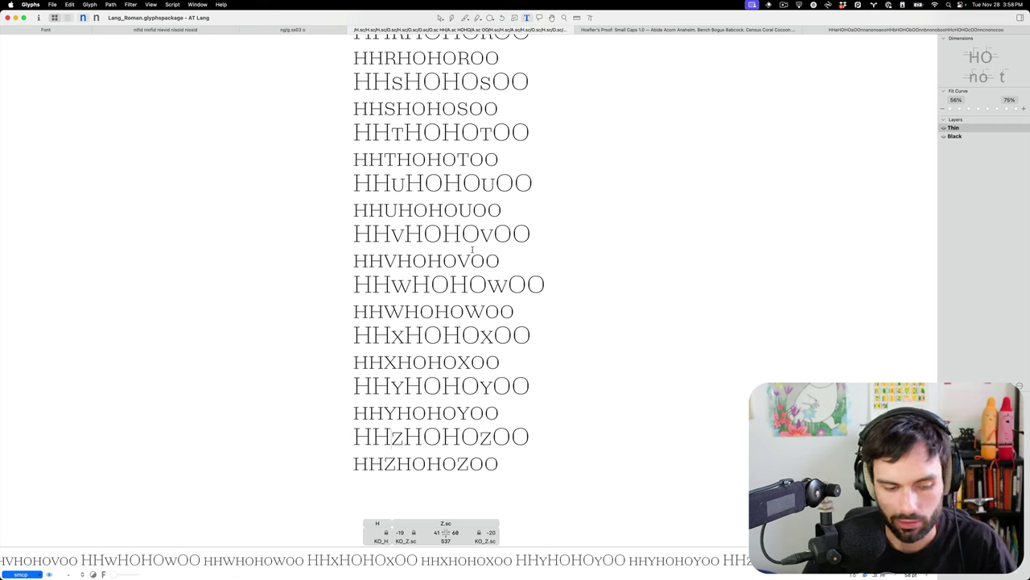
pyautogui.scroll(10, 472, 245)
pyautogui.scroll(3, 463, 250)
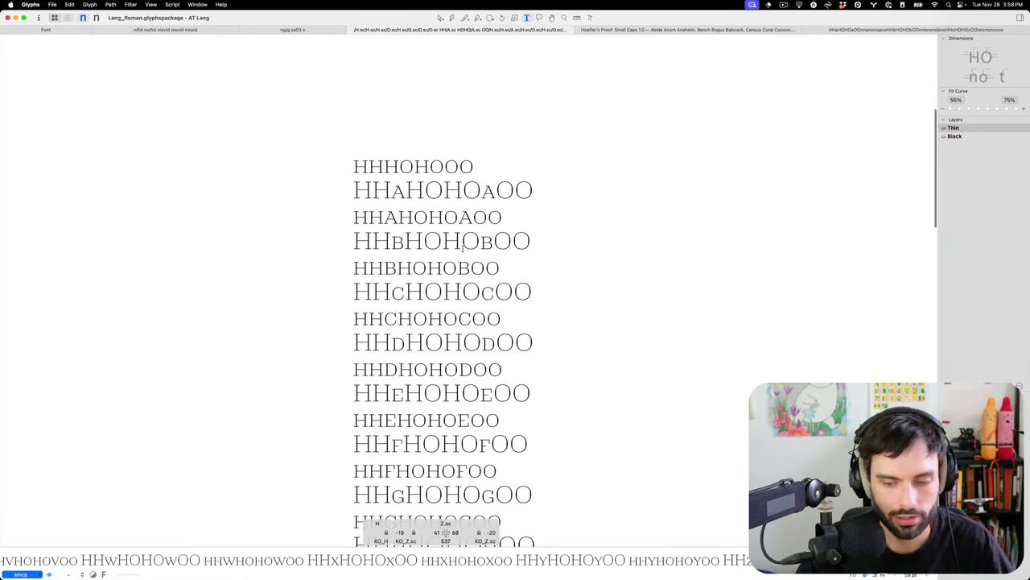